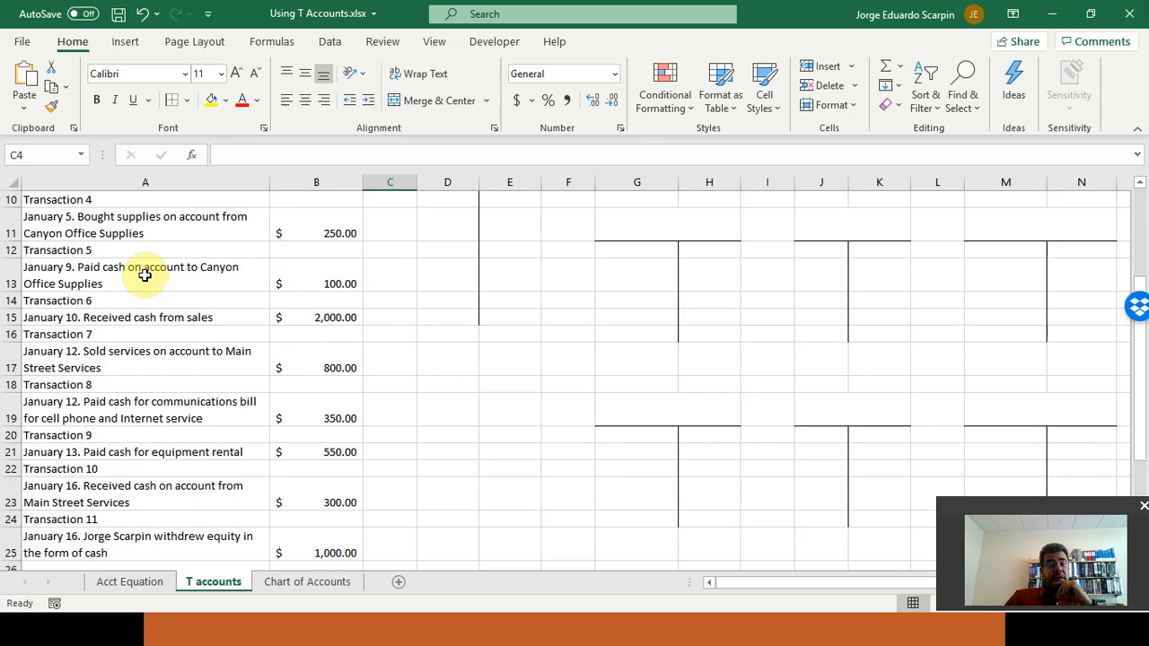
Review the transaction list, the slide on account increases and decreases, the empty T account headings, and the chart of accounts
scroll(145, 275, "up", 3)
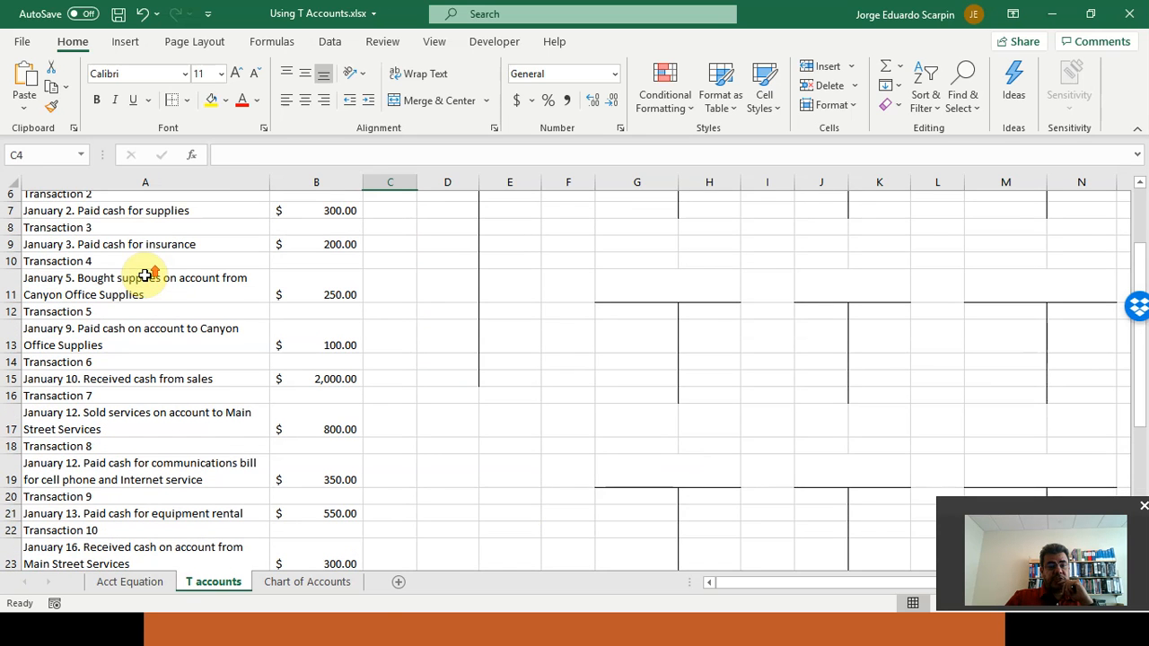
scroll(240, 433, "up", 2)
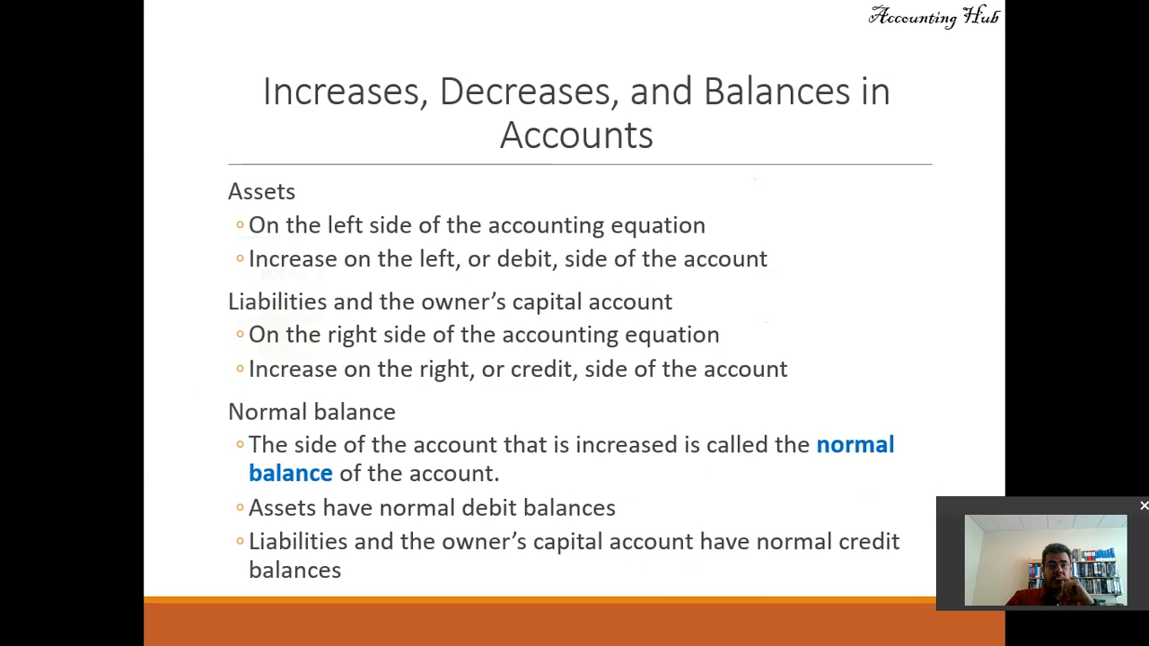
key("Right")
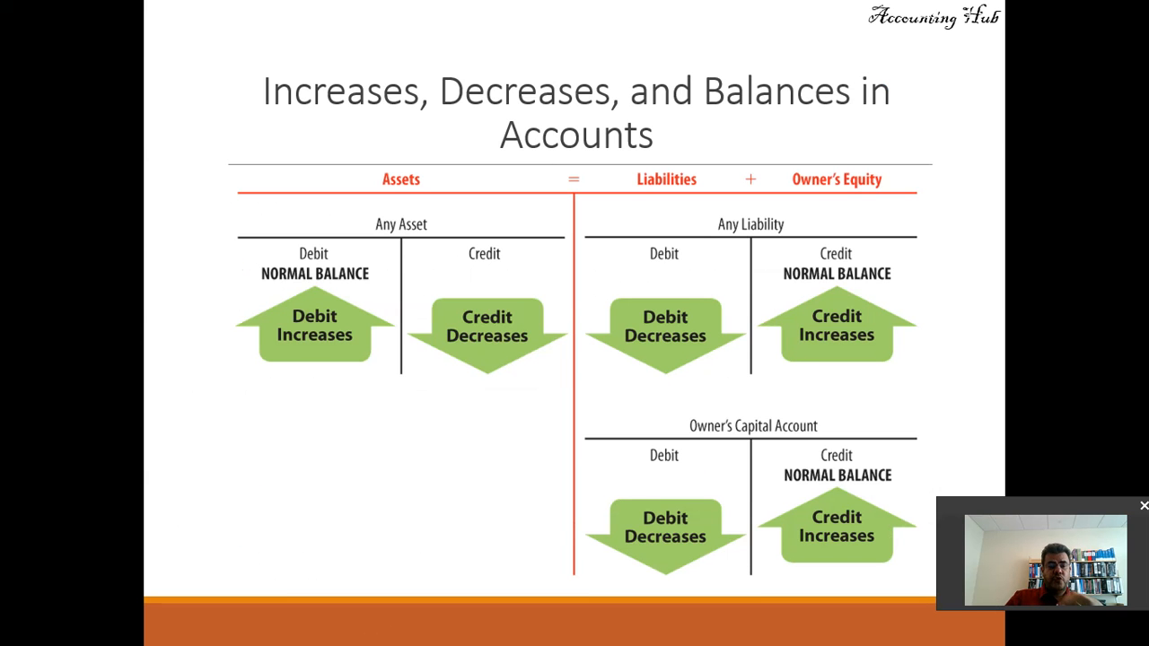
key("alt+Tab")
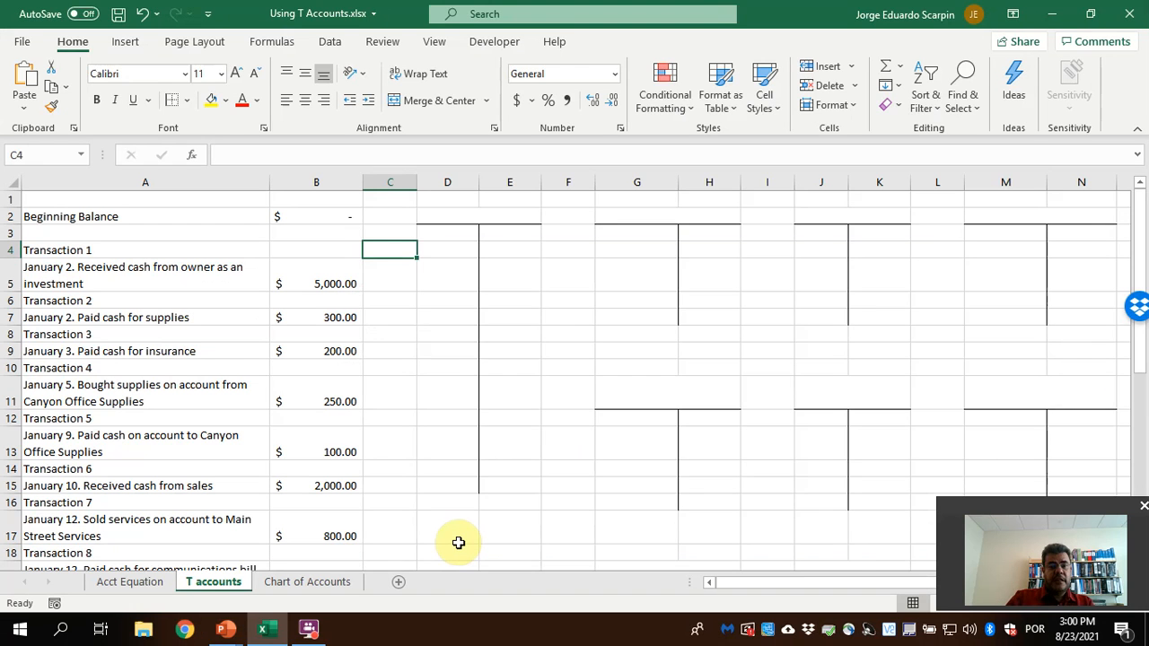
left_click(459, 218)
left_click(649, 220)
left_click(821, 220)
left_click(1014, 216)
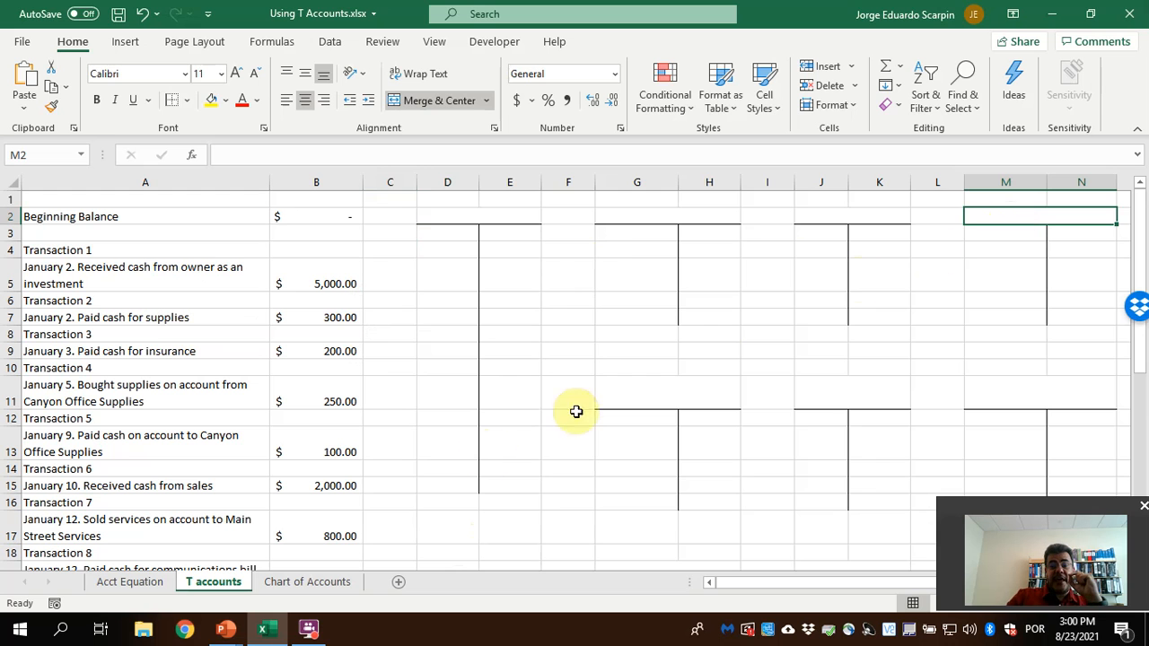
left_click(314, 581)
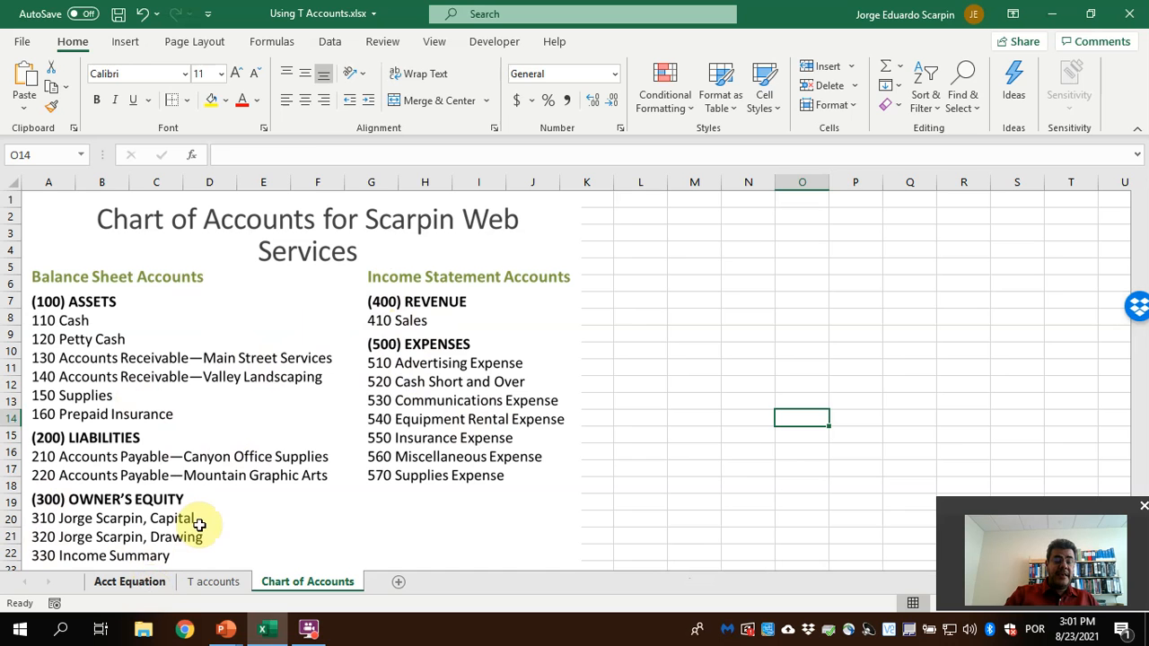
Examine the Acct Equation sheet from the first transaction down to the Cash balance after Transaction 11
key("ctrl+Page_Up")
key("ctrl+Page_Up")
scroll(195, 371, "down", 1)
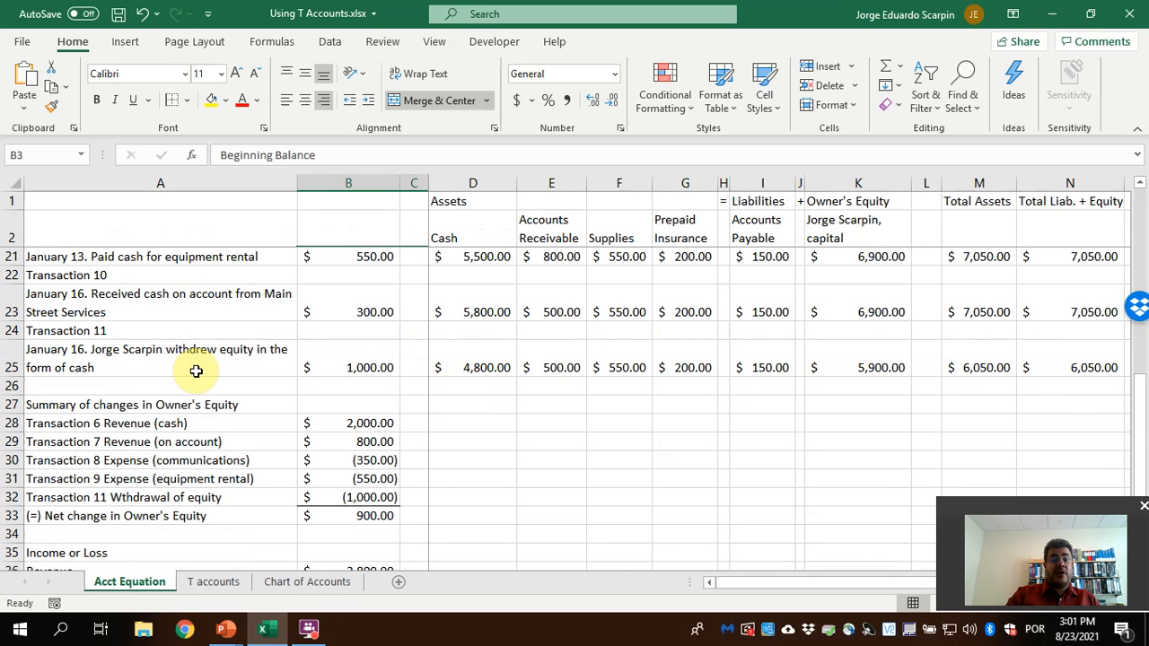
scroll(196, 371, "up", 6)
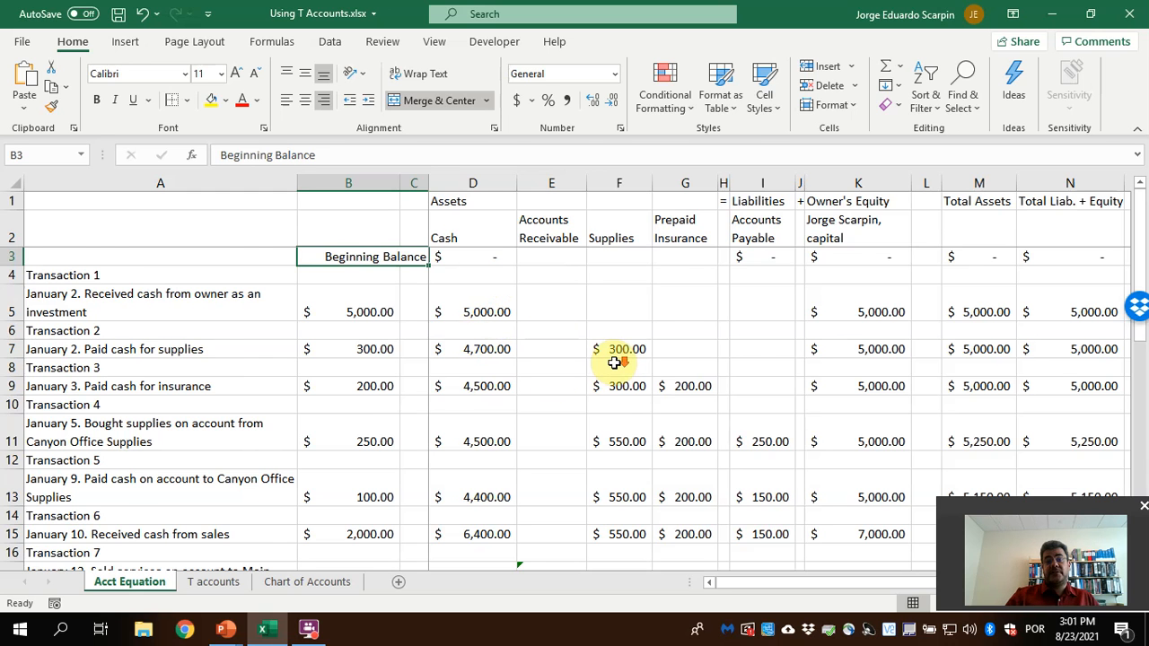
scroll(614, 362, "down", 3)
scroll(614, 362, "down", 3)
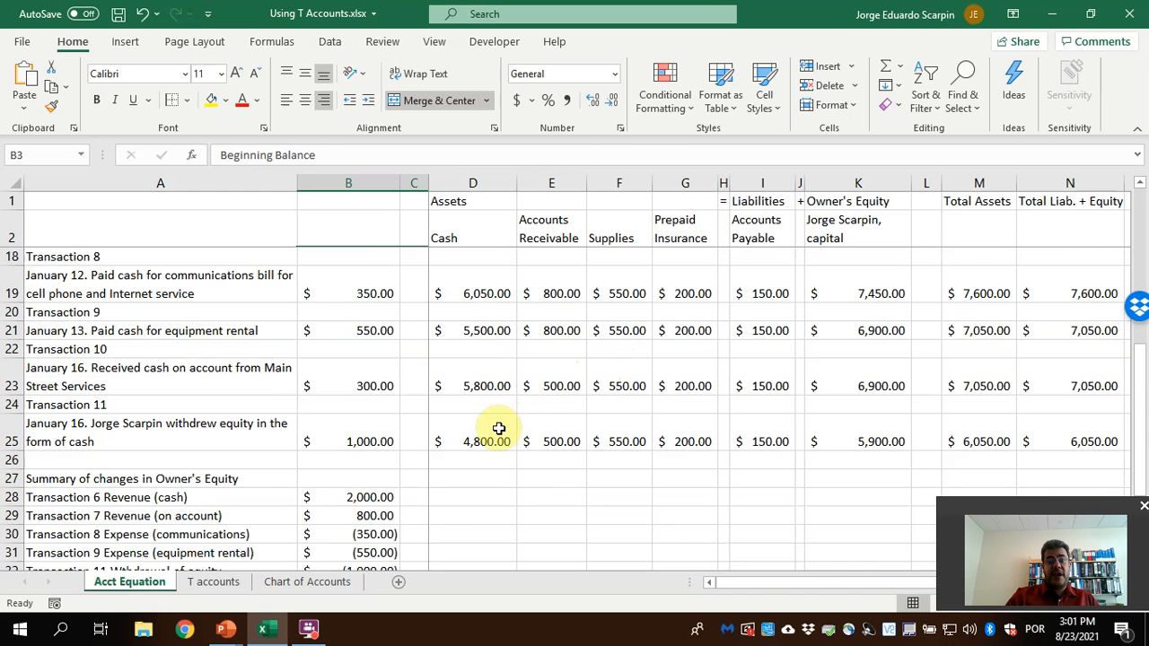
mouse_move(474, 433)
left_mouse_down()
mouse_move(1044, 436)
mouse_move(486, 442)
left_mouse_up()
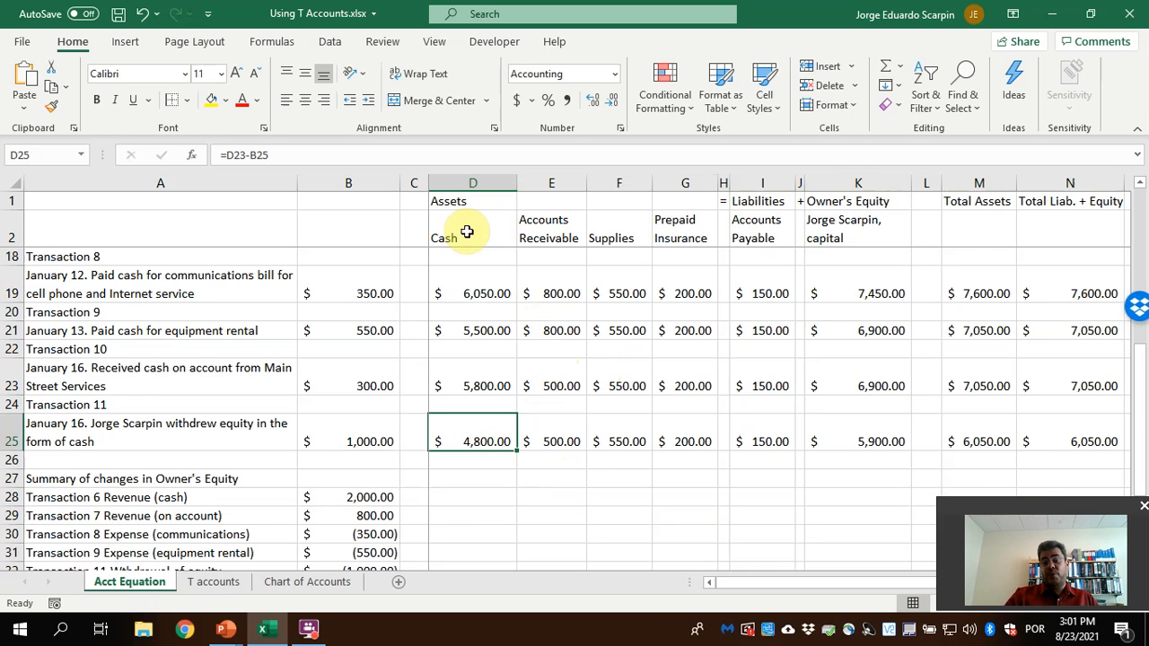
On the T accounts sheet, title the first T account in D2 as Cash
left_click(219, 582)
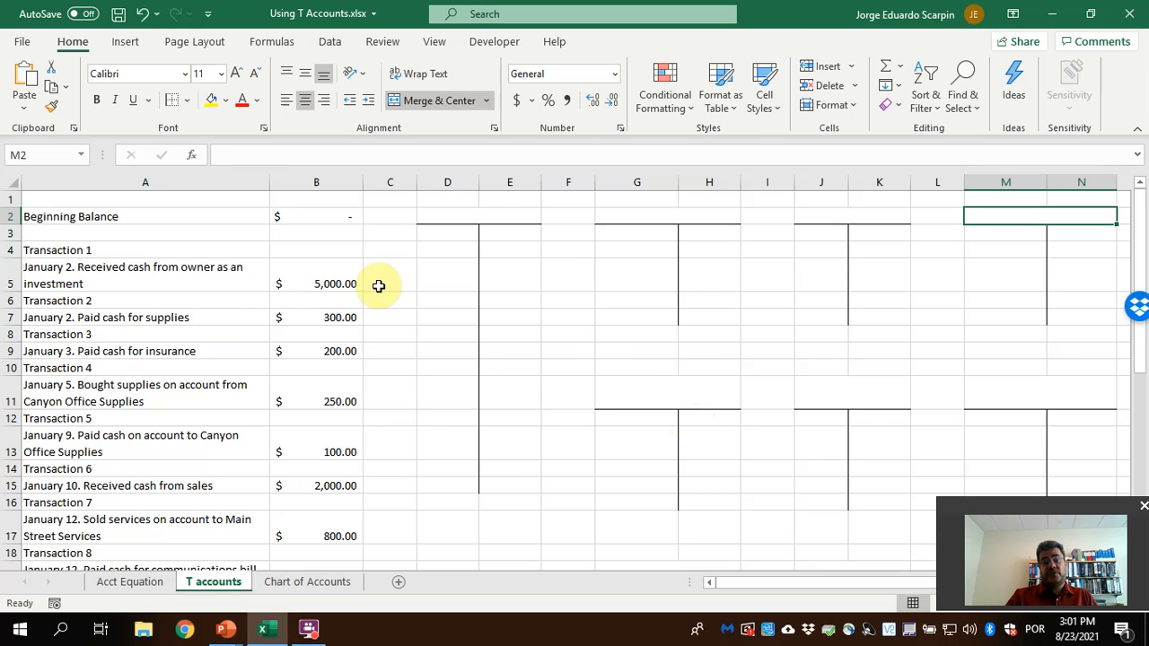
left_click(284, 216)
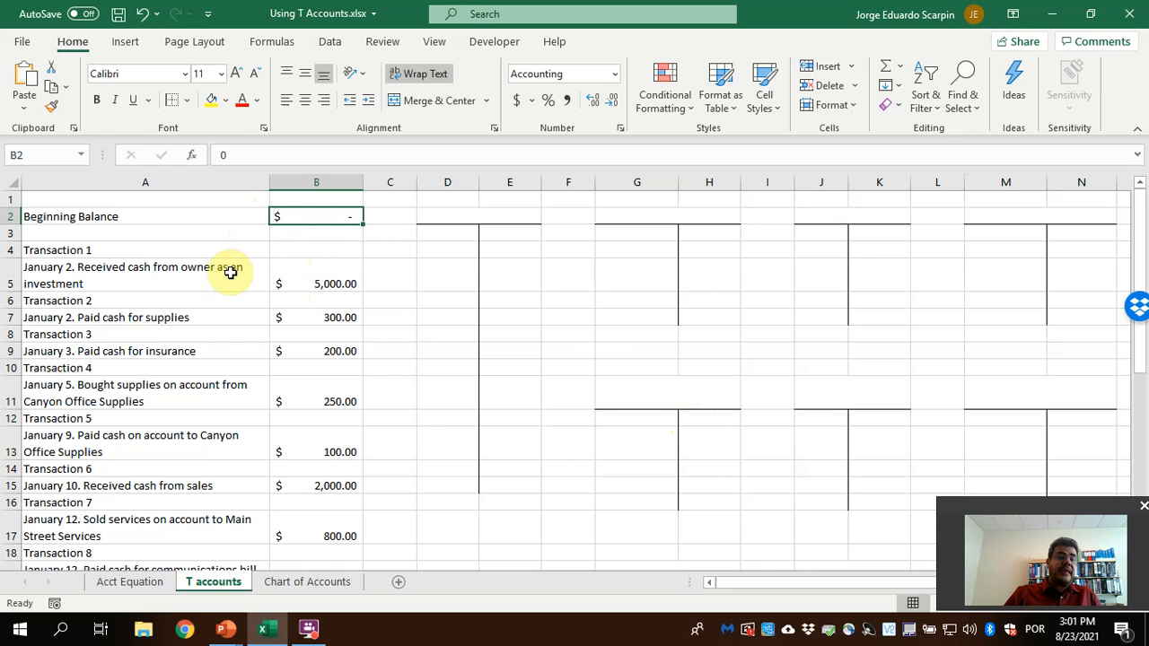
left_click(484, 212)
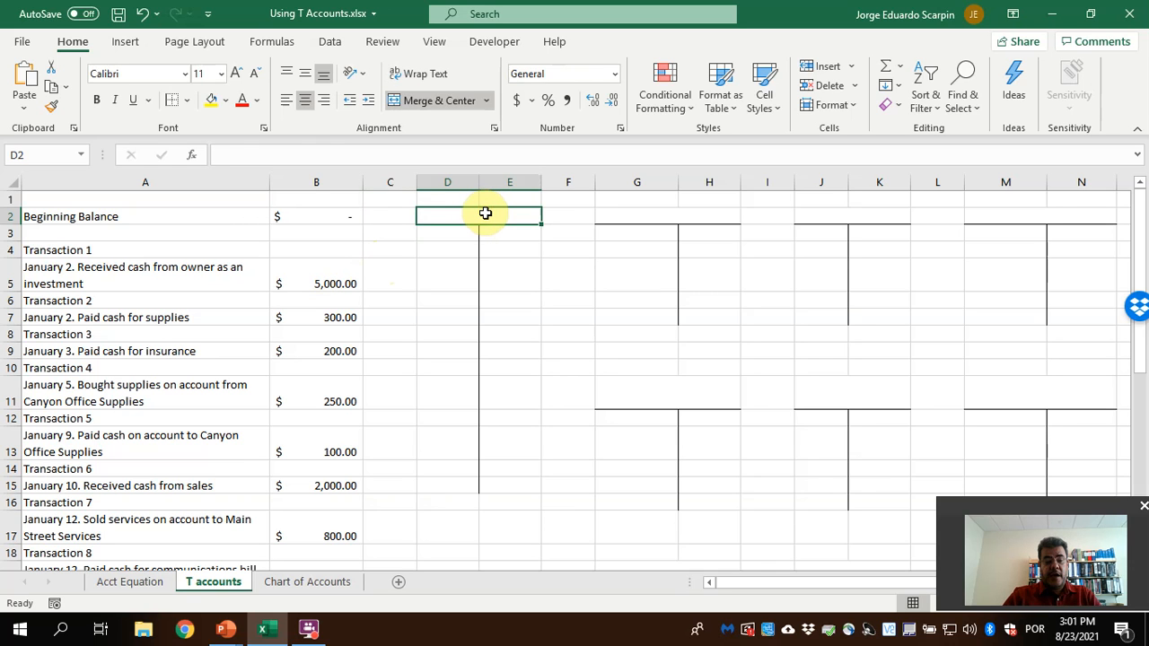
type("Cash")
key("Return")
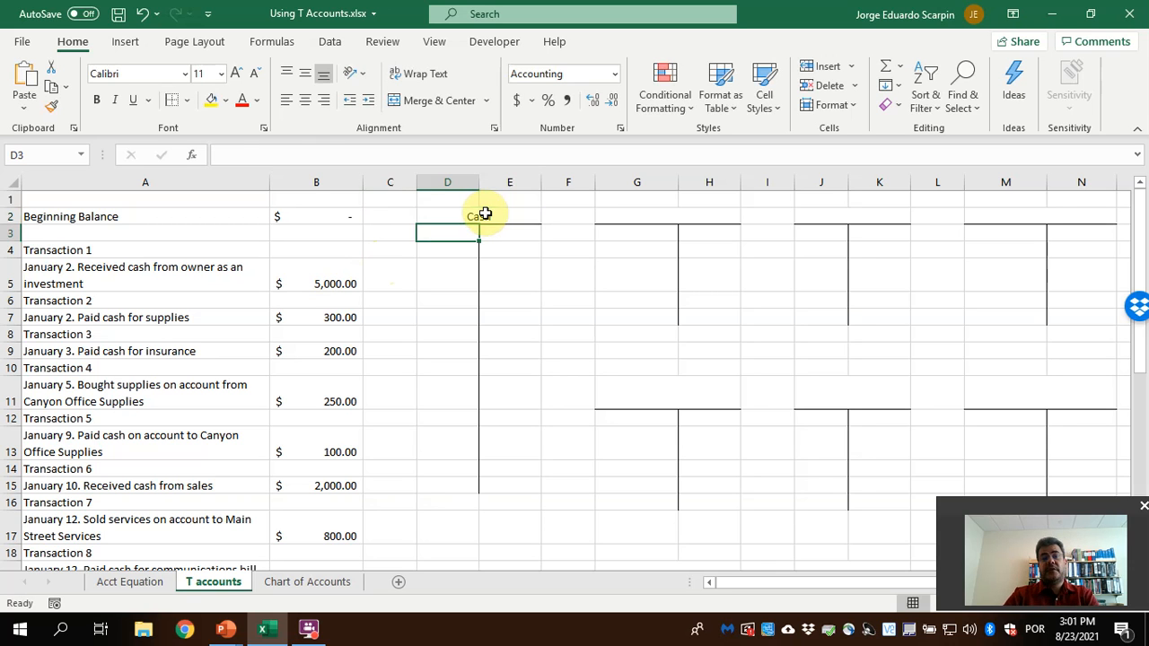
Consult the chart of accounts and debit Cash in D3 with the owner's investment using the formula =B5
left_click(307, 582)
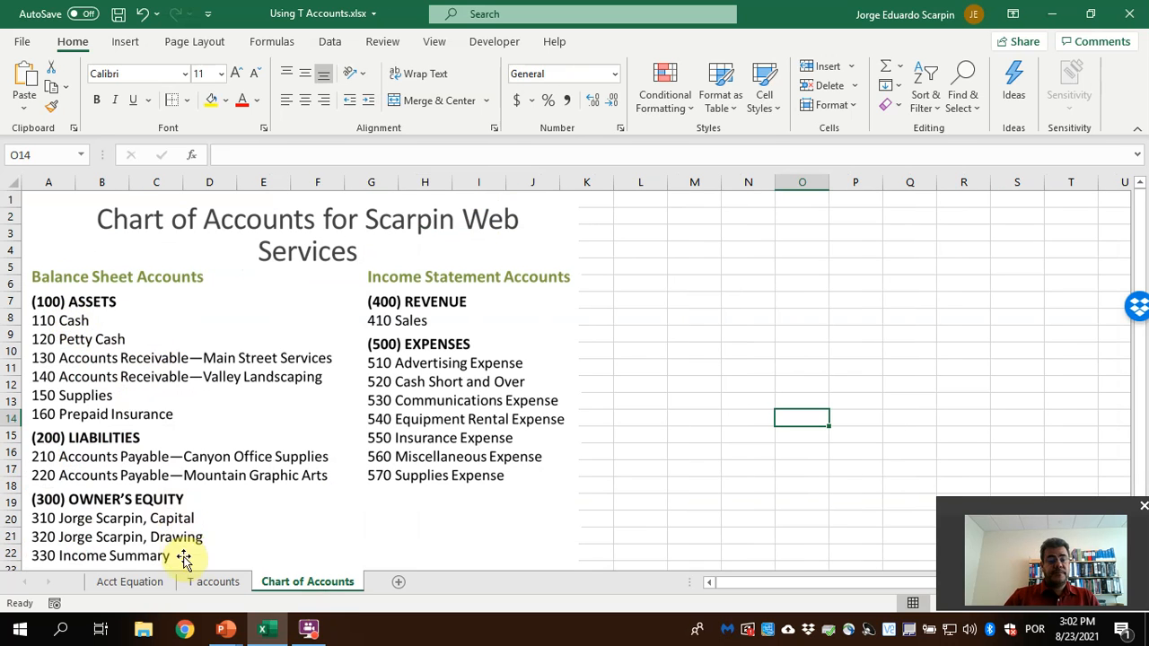
left_click(207, 579)
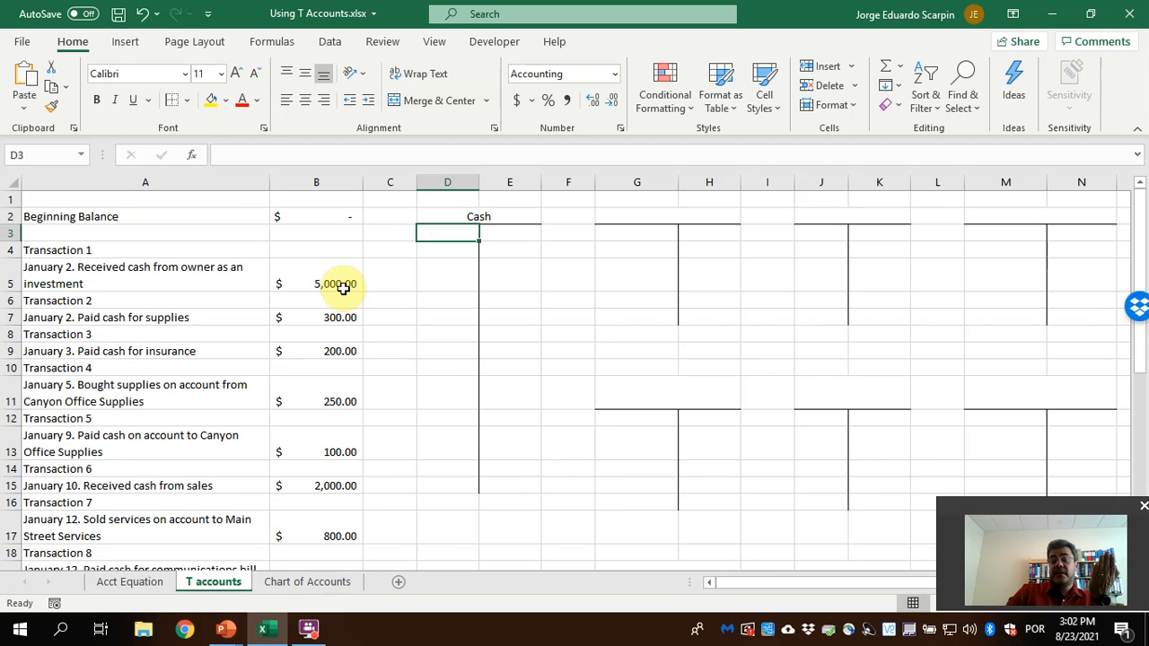
type("=")
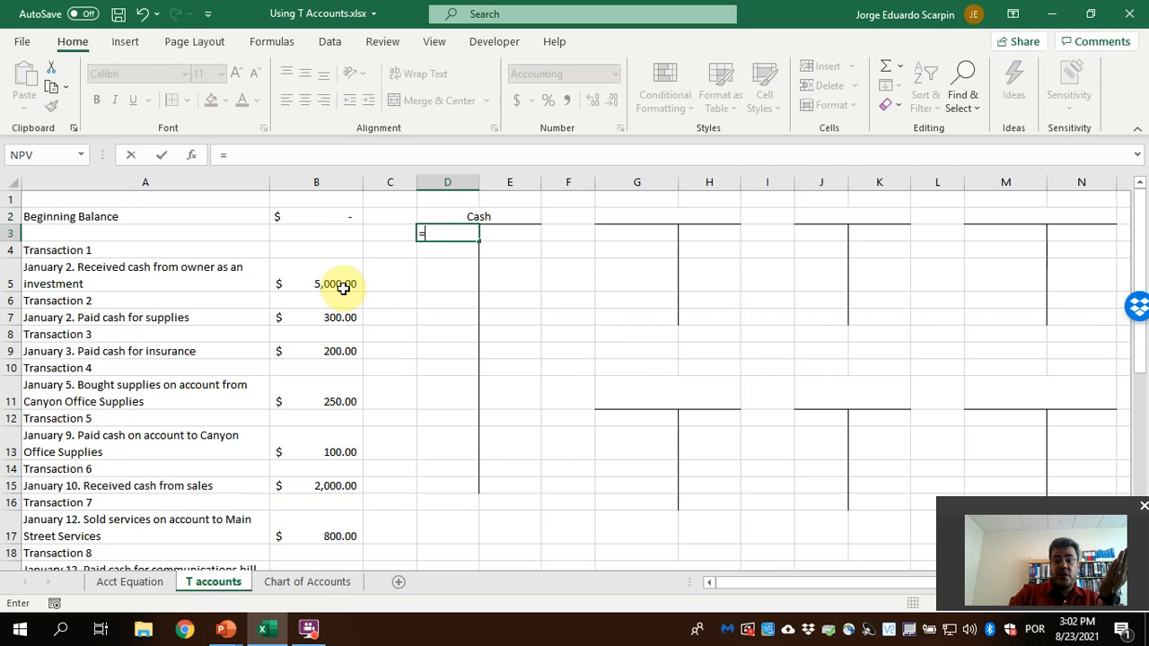
left_click(343, 285)
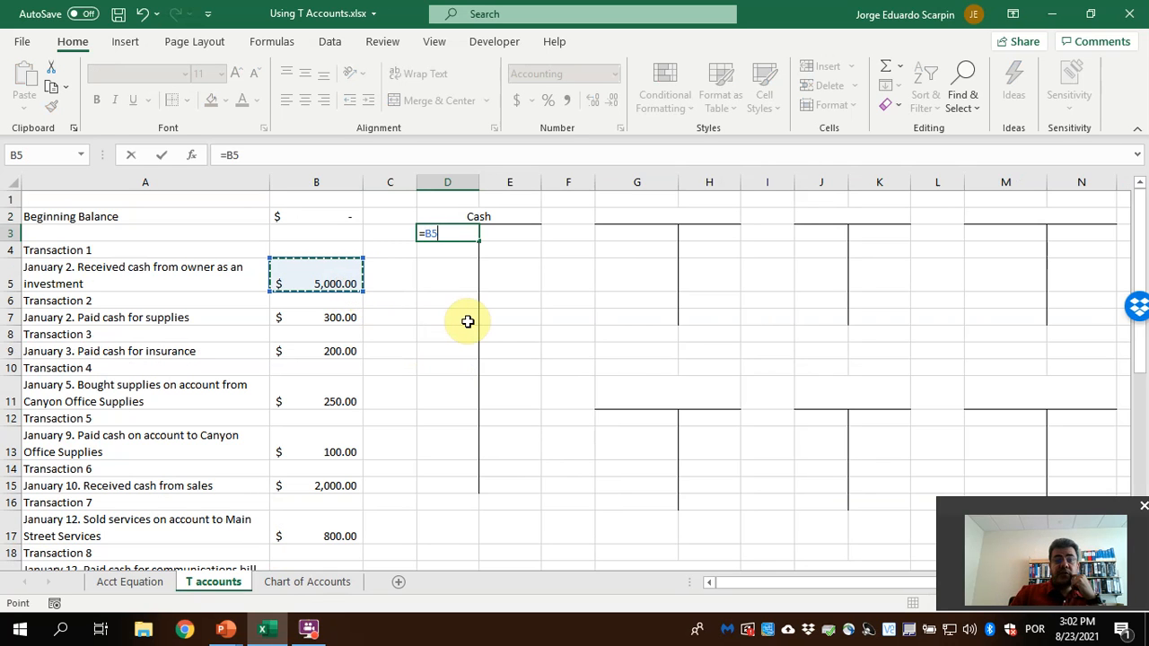
key("Return")
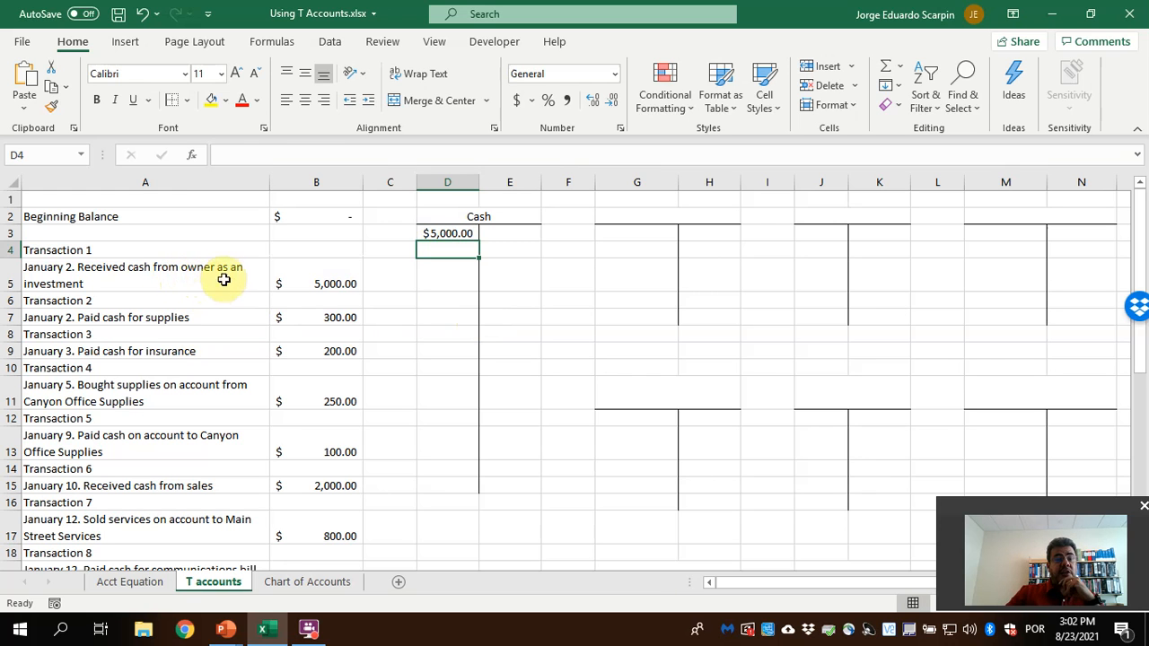
Check the capital account in the chart of accounts and title the second T account in G2 with the owner's full name followed by ", capital"
left_click(319, 584)
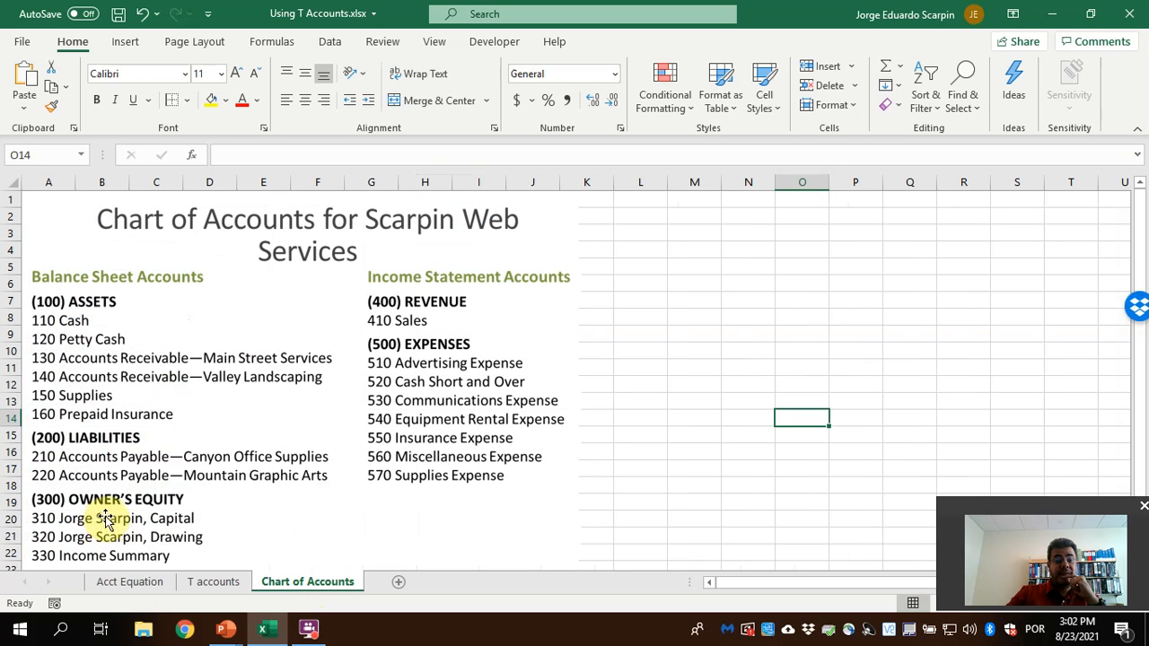
left_click(213, 586)
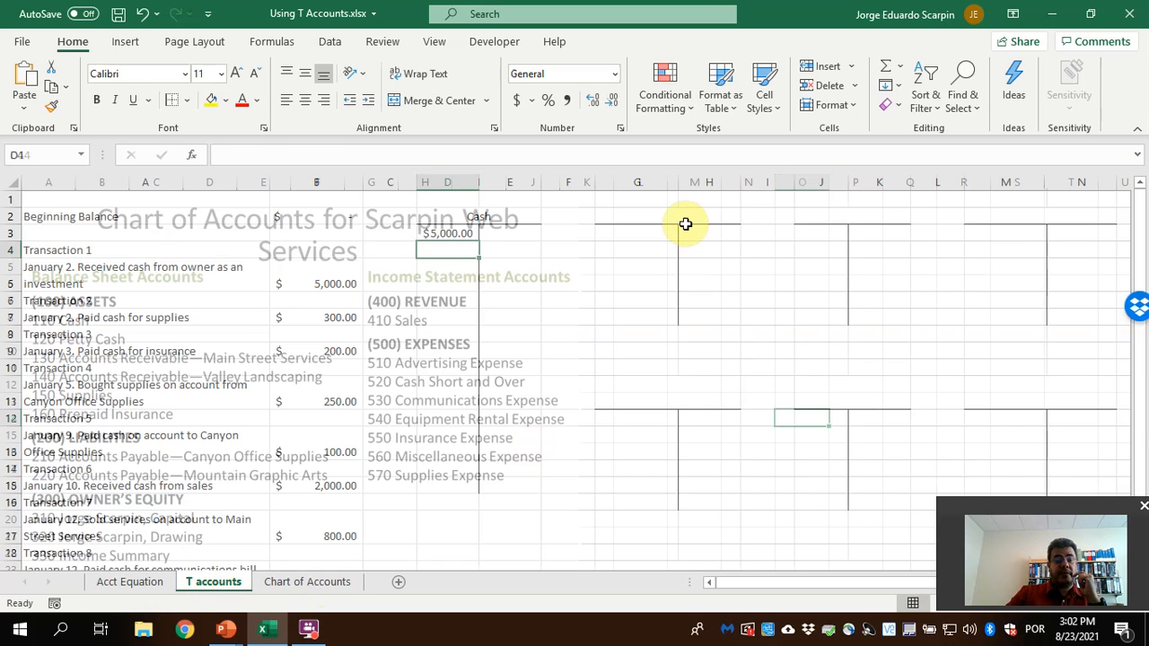
left_click(685, 221)
type("Jorge")
type(" Scarpin, capital")
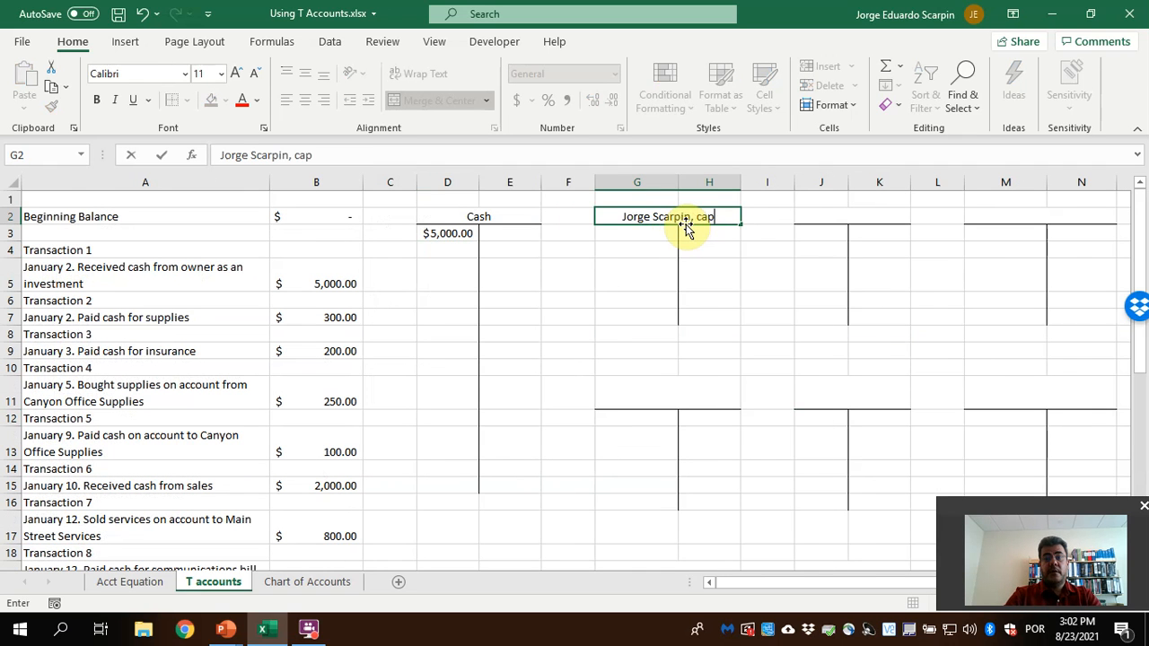
key("Return")
Credit the owner's capital T account in H3 with the Transaction 1 investment using the formula +B5
left_click(687, 232)
type("+")
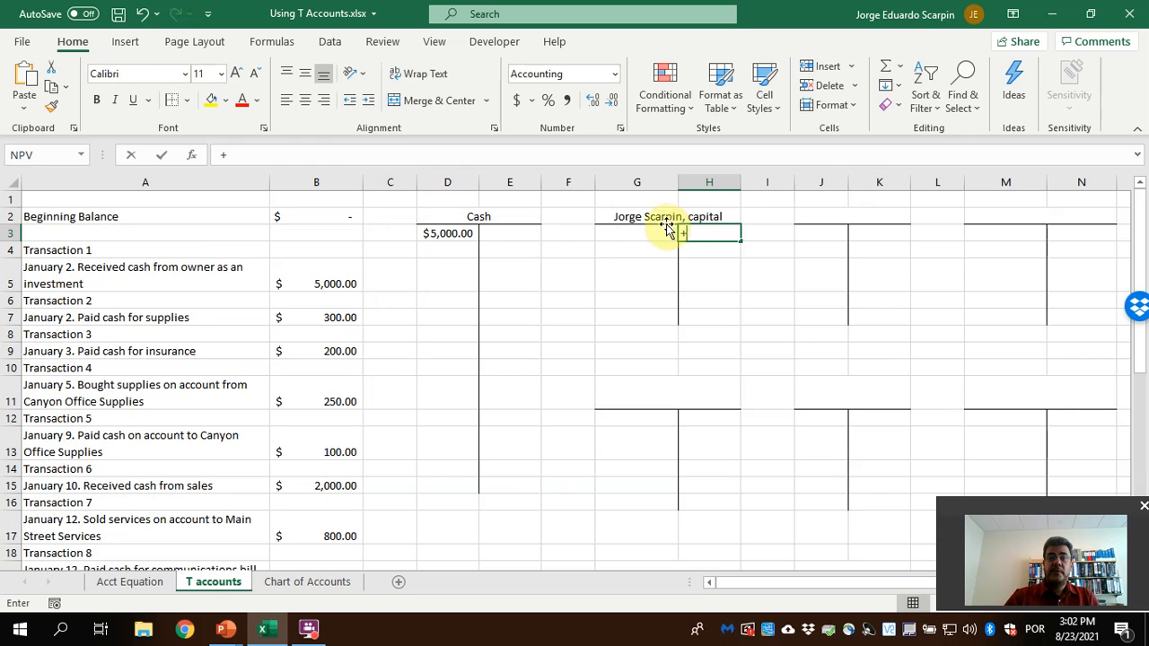
left_click(324, 280)
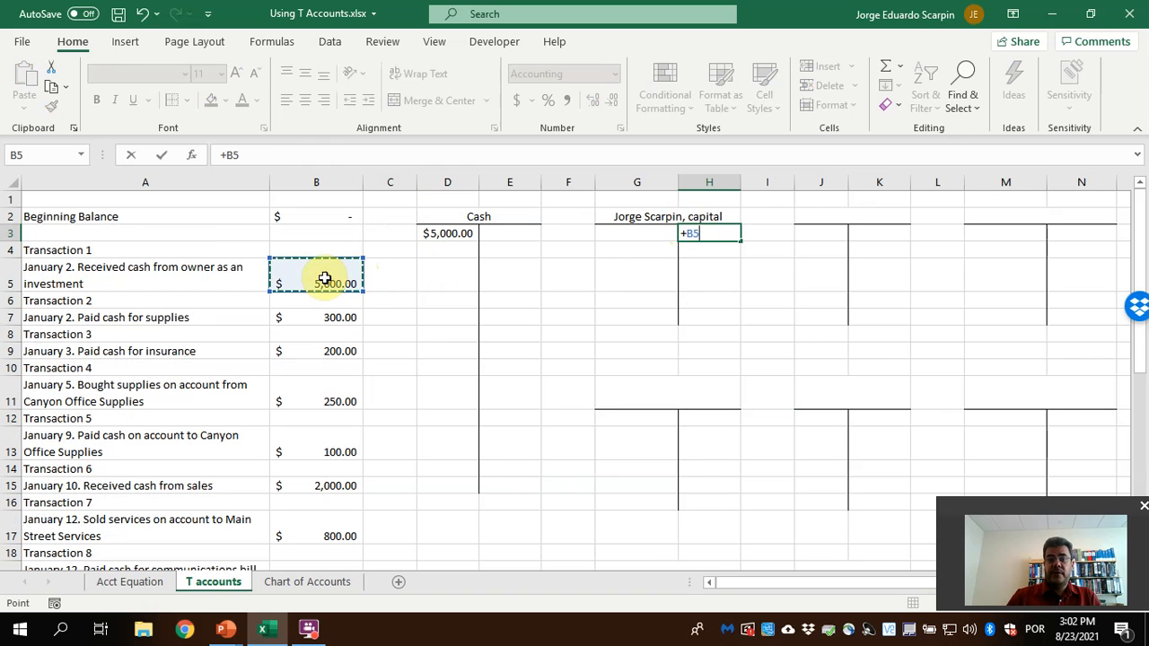
key("Return")
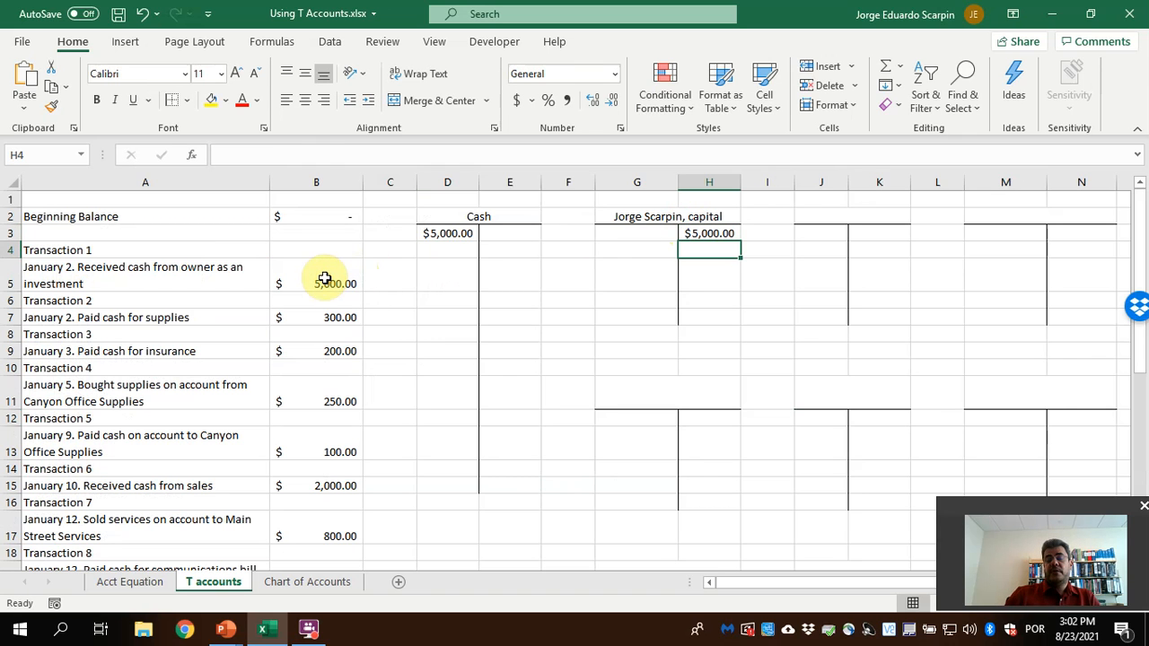
Check the formulas of the two Transaction 1 entries and fill cells B5, D3 and H3 with yellow
left_click(449, 235)
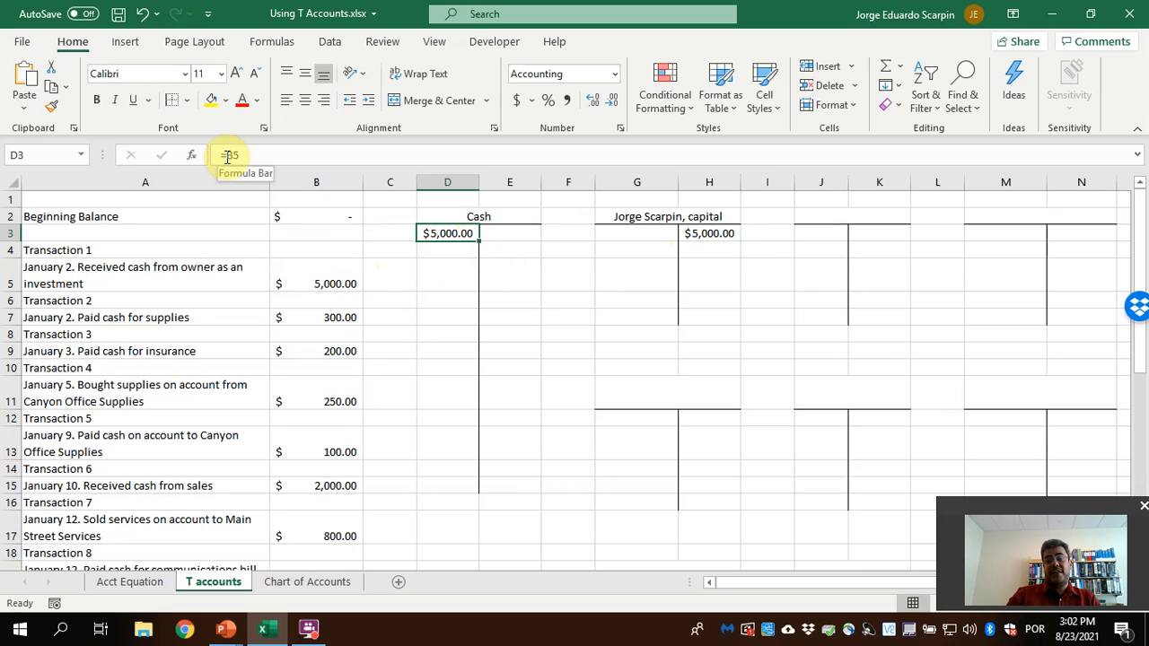
left_click(706, 233)
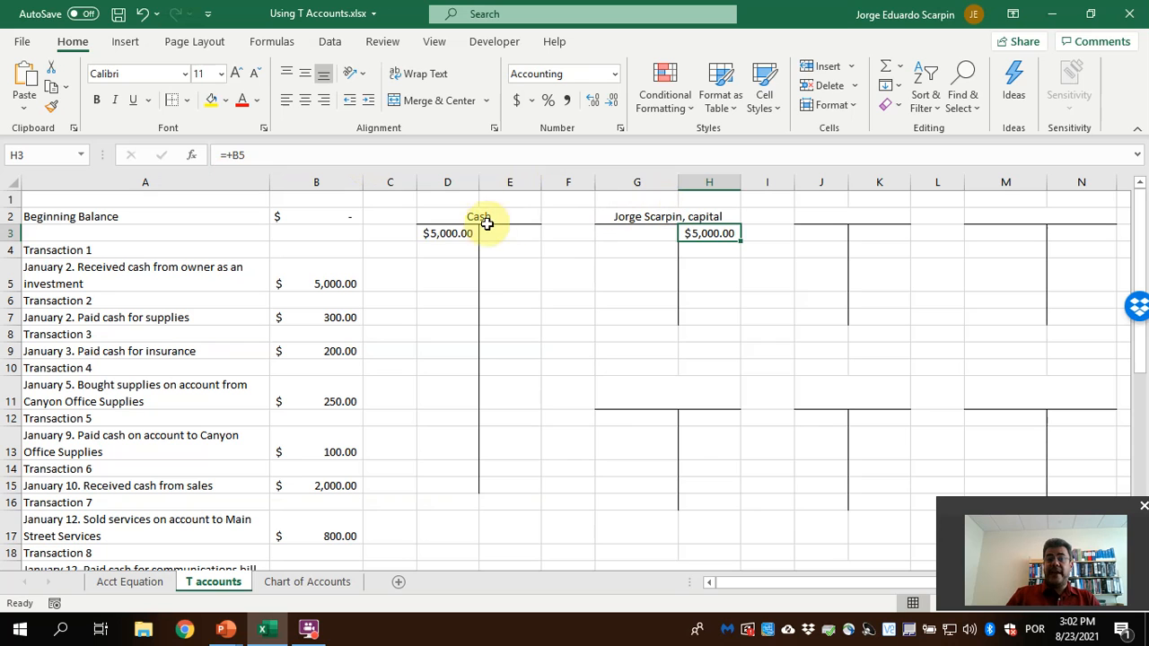
left_click(449, 232)
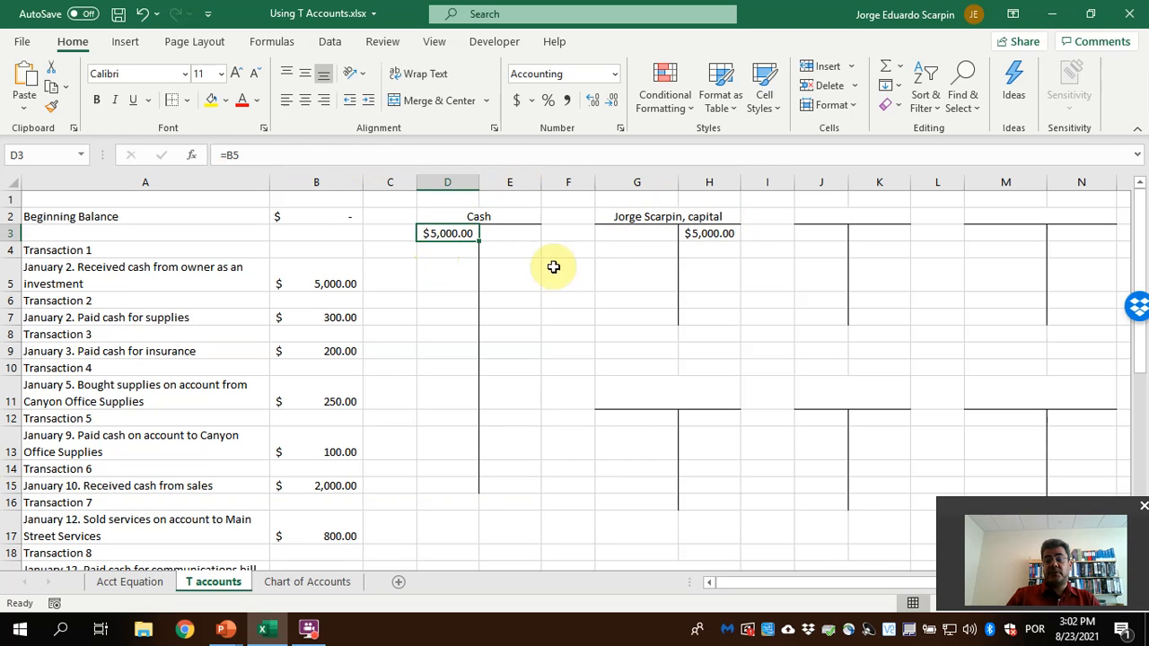
left_click(315, 277)
left_click(216, 97)
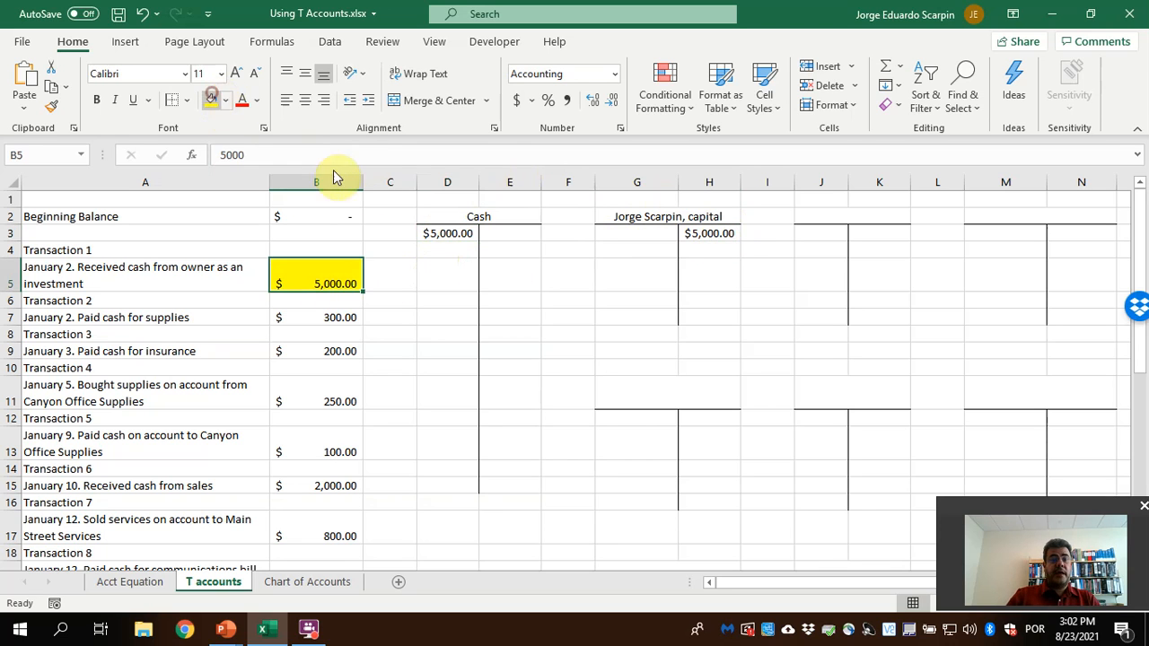
left_click(453, 233)
left_click(211, 99)
left_click(698, 235)
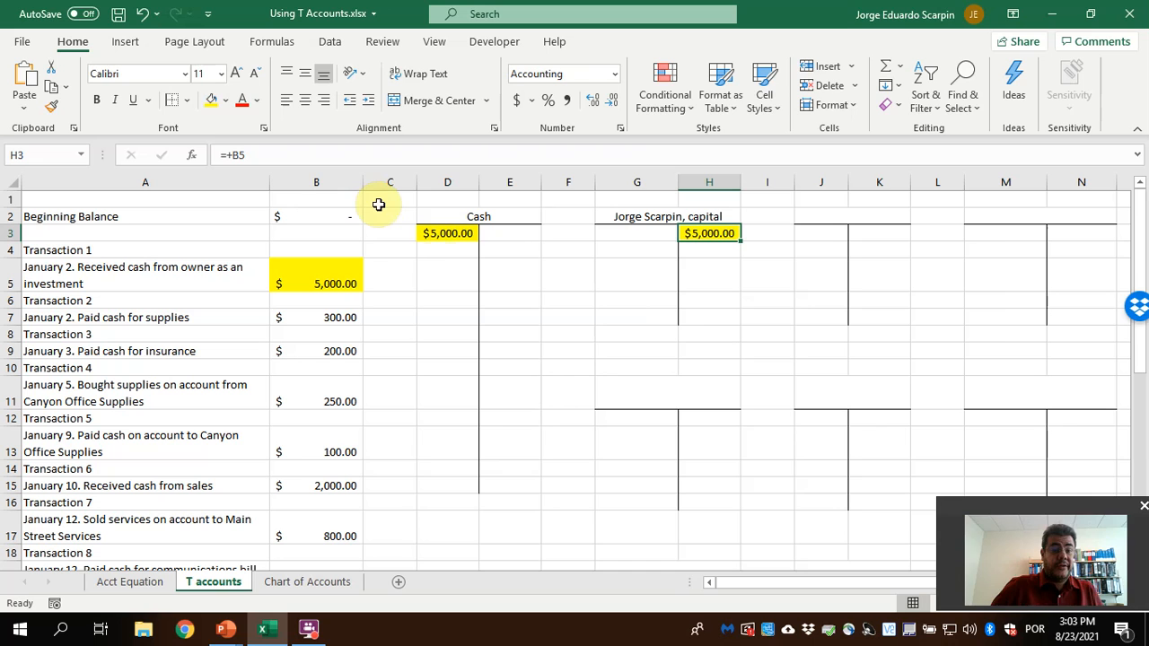
Credit Cash in E4 with the Transaction 2 supplies payment using the formula =B7
left_click(329, 307)
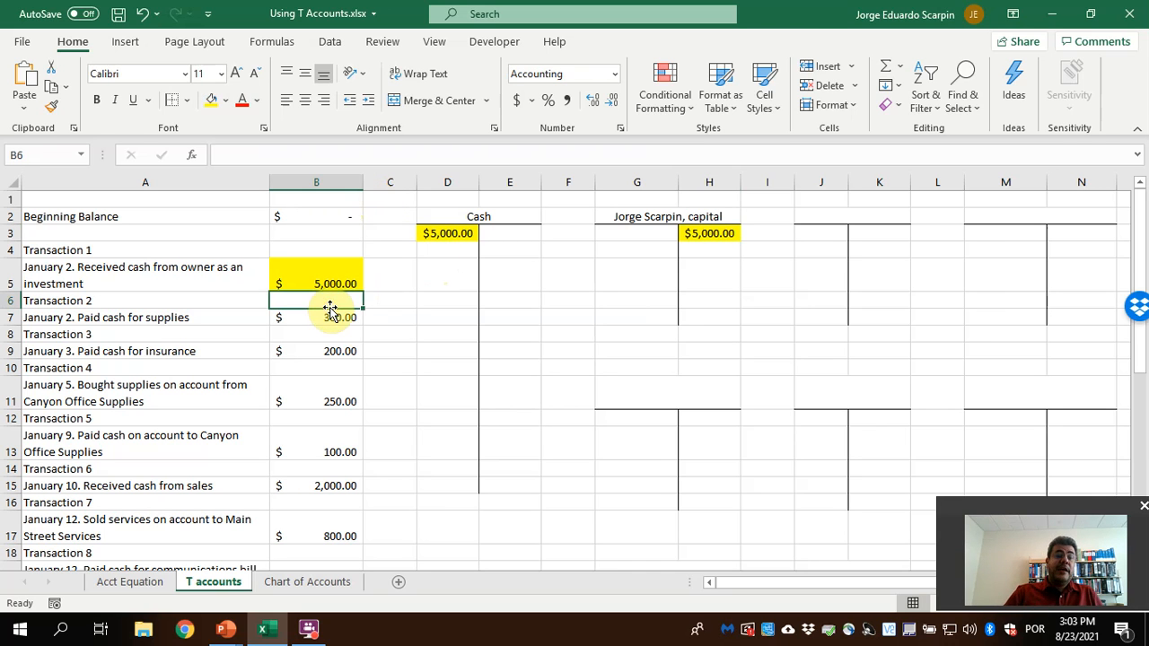
left_click(325, 316)
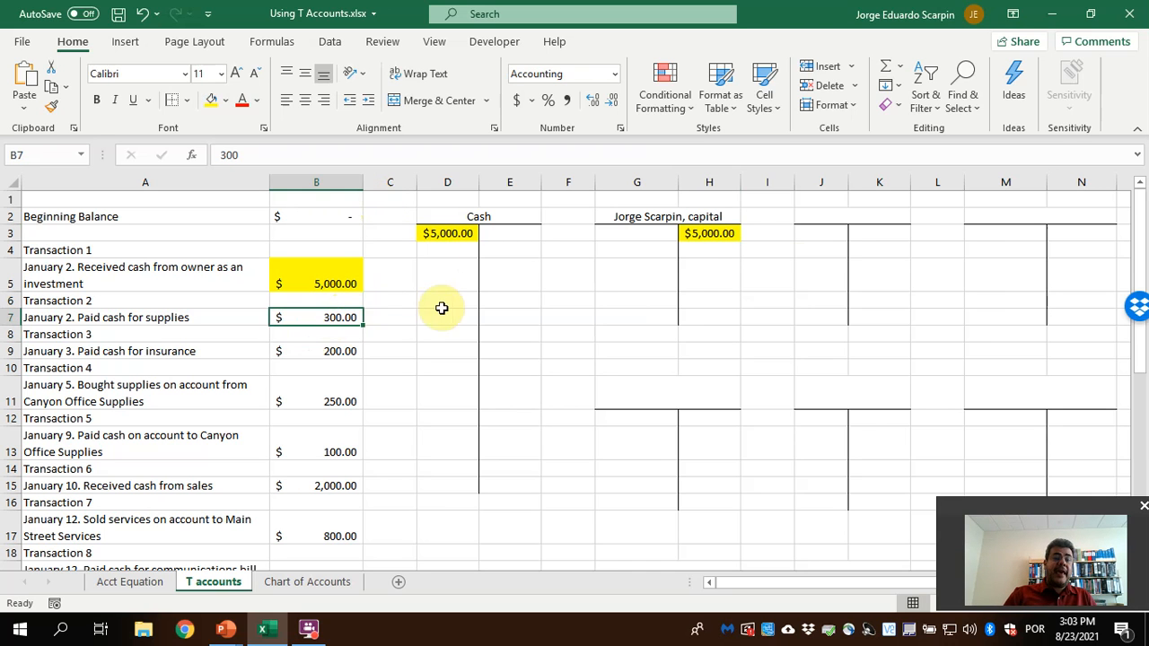
left_click(832, 217)
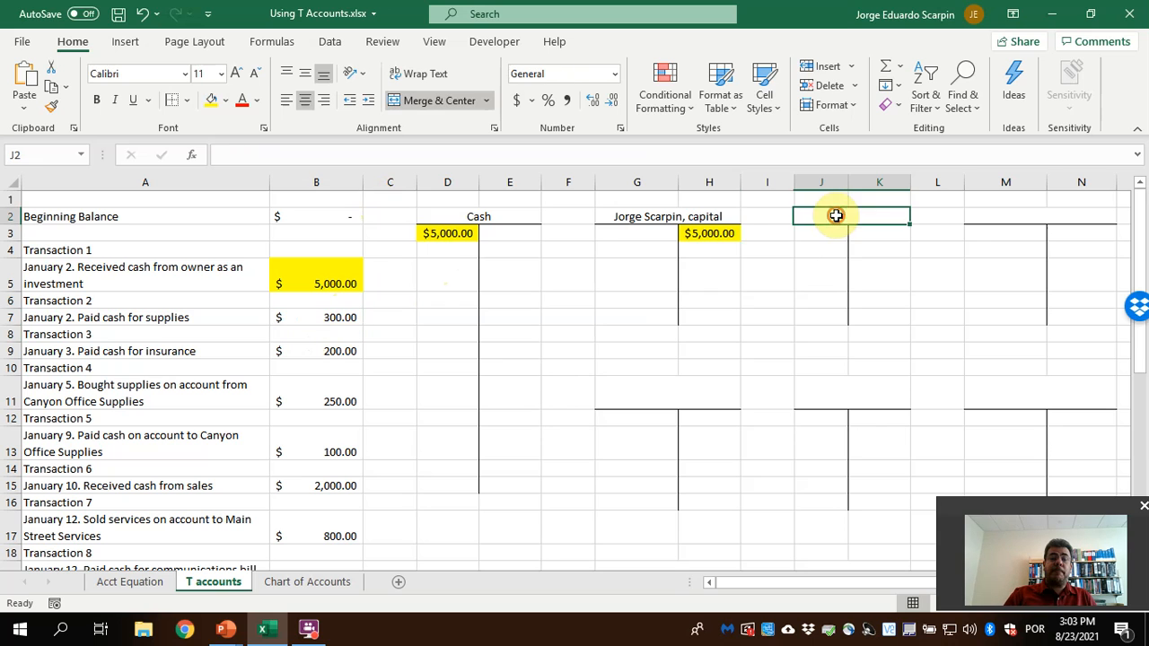
left_click(474, 214)
left_click(510, 253)
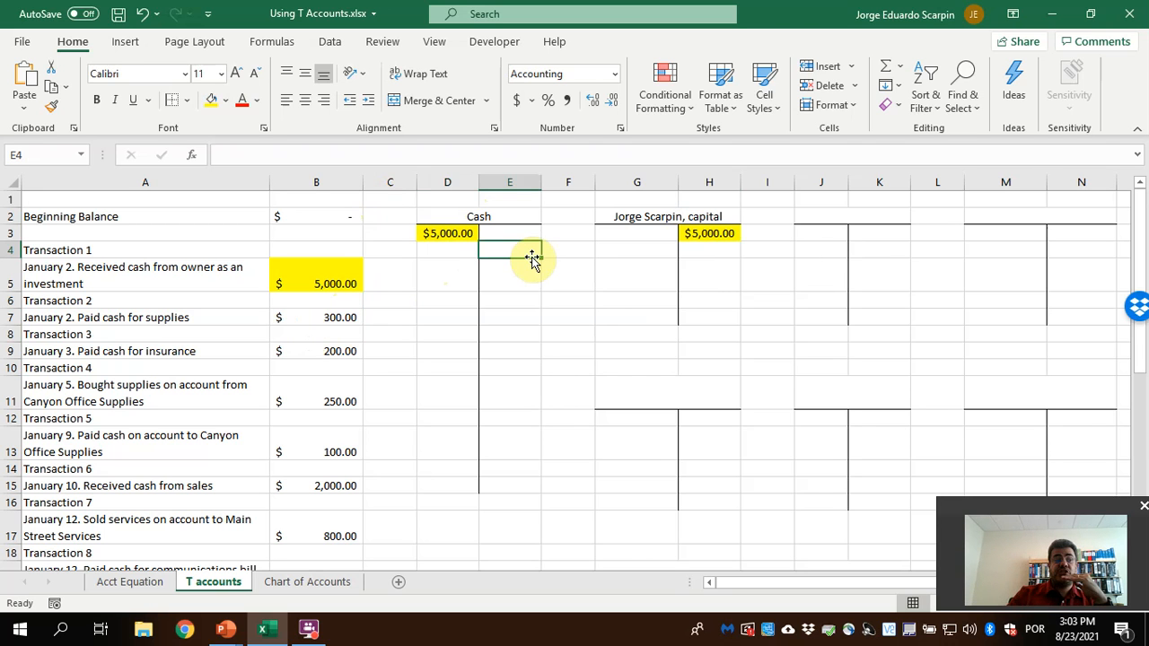
type("=")
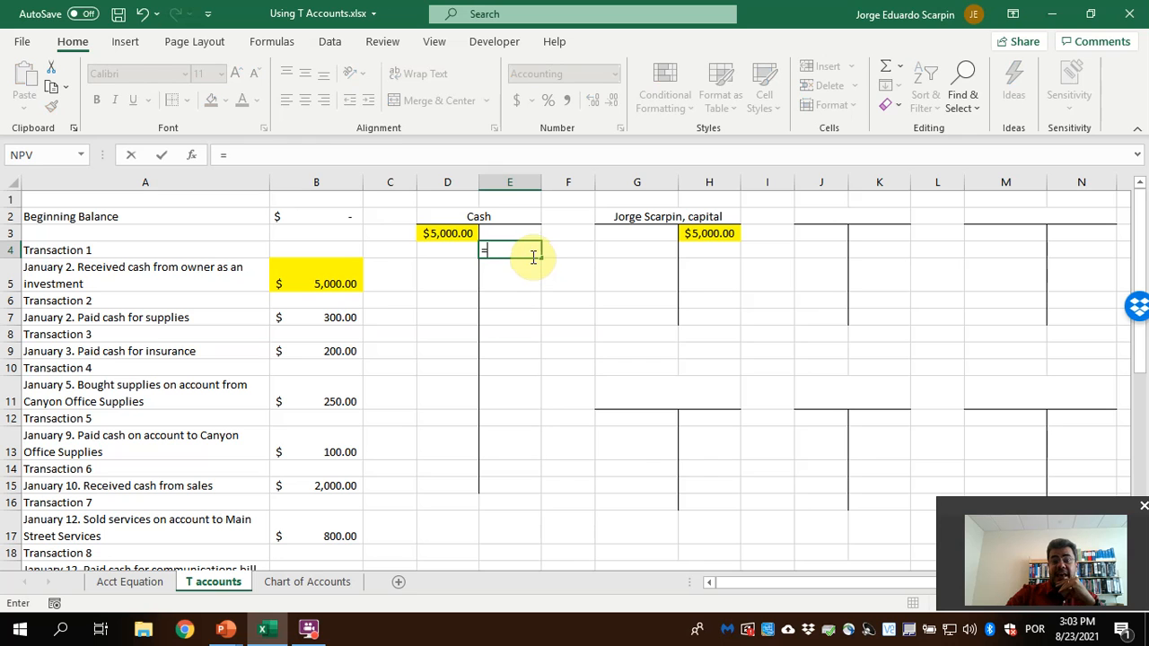
left_click(347, 318)
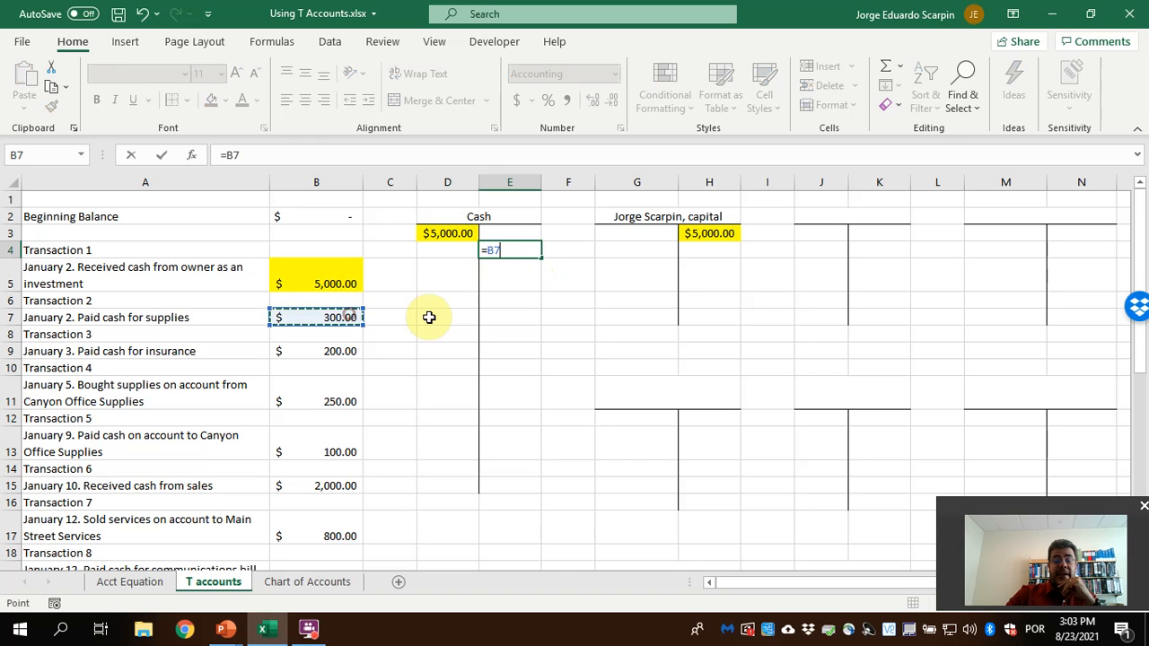
key("Return")
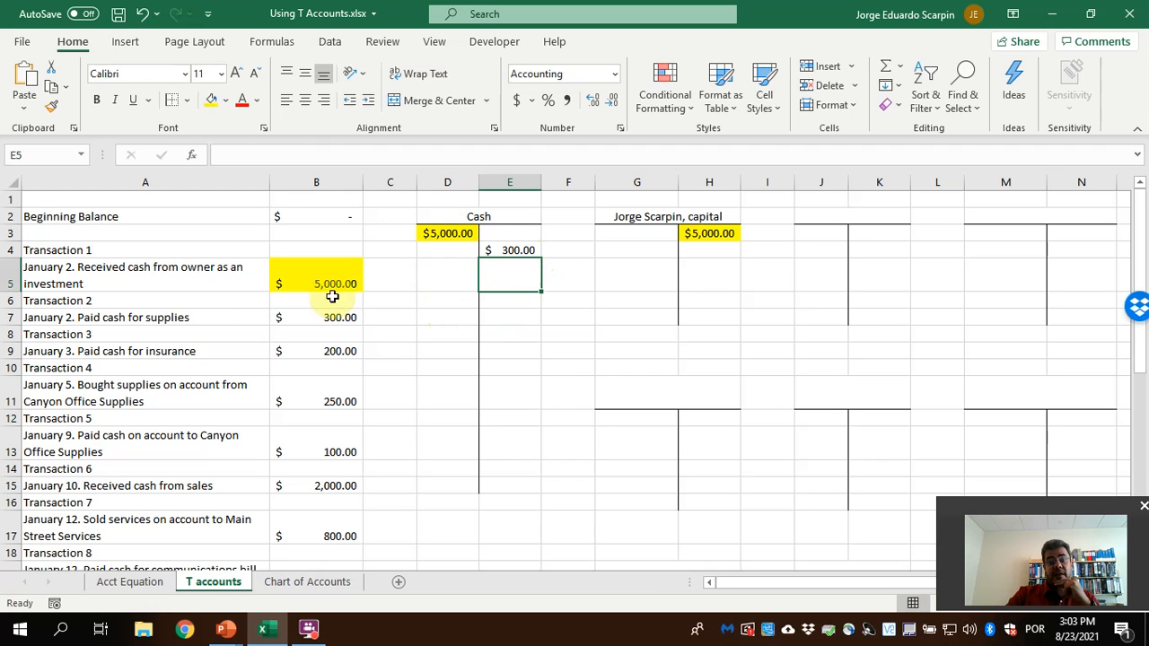
Check the supplies account in the chart of accounts and title the third T account in J2 "Supplies"
left_click(326, 581)
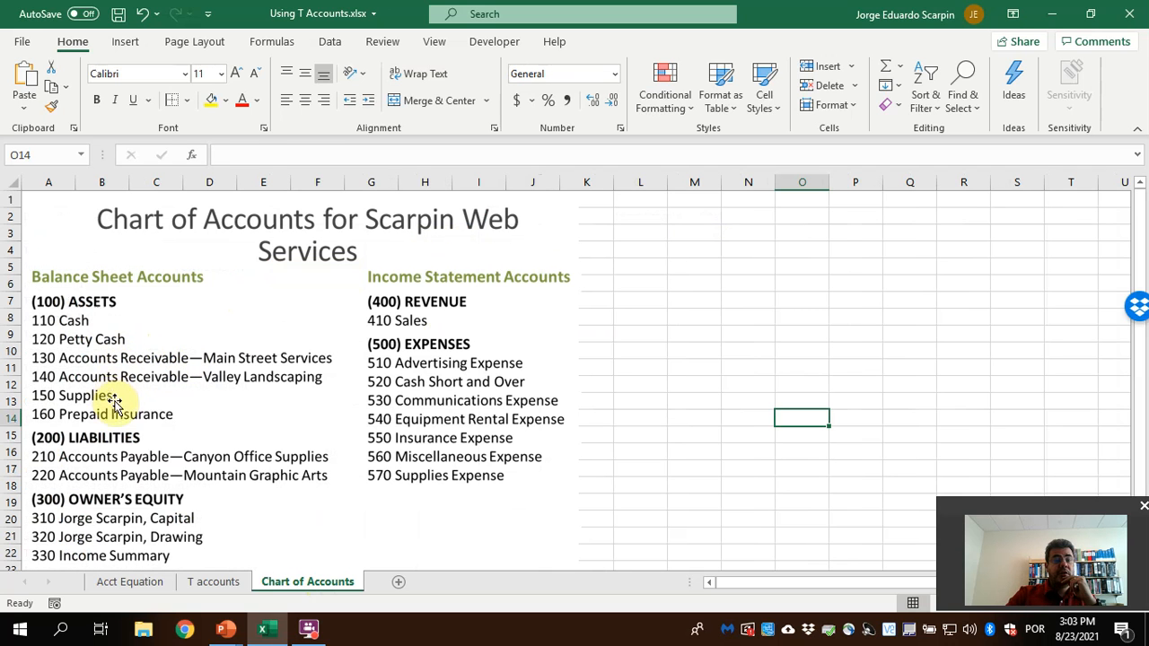
left_click(198, 584)
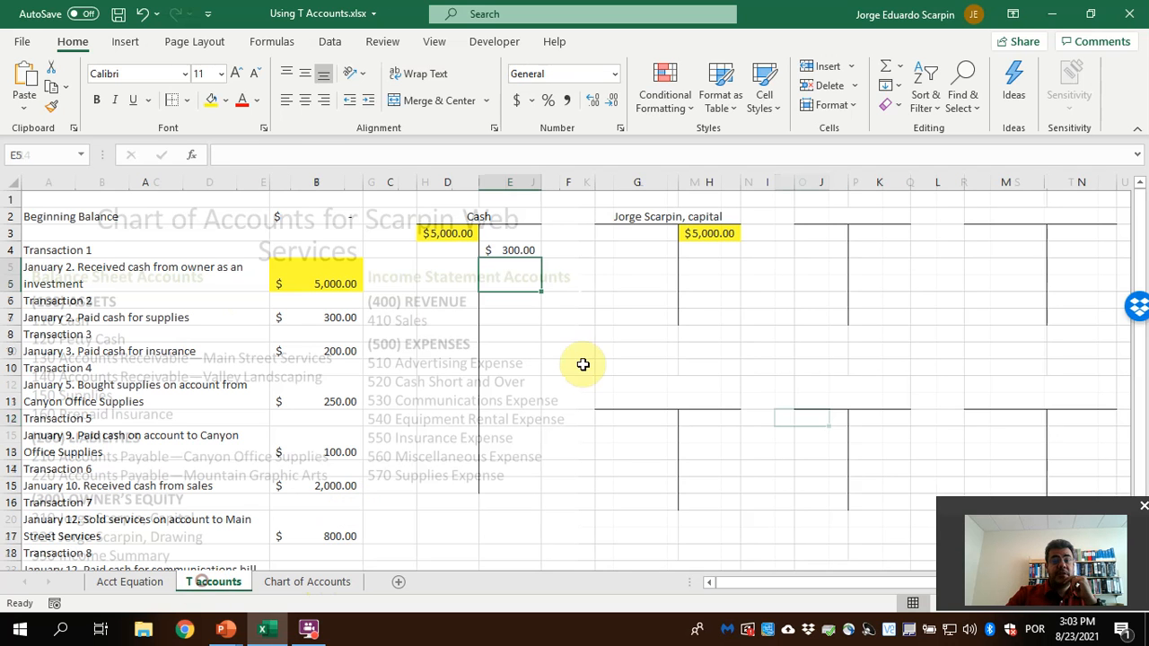
left_click(838, 214)
type("W")
key("BackSpace")
type("Sup")
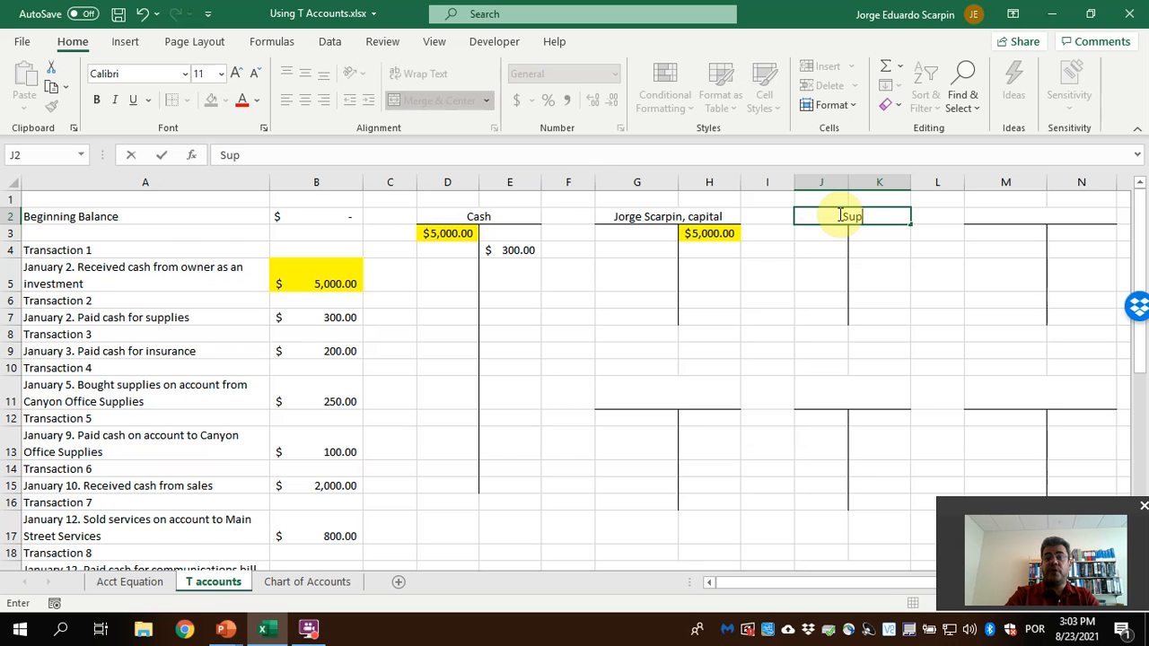
type("plies")
key("Return")
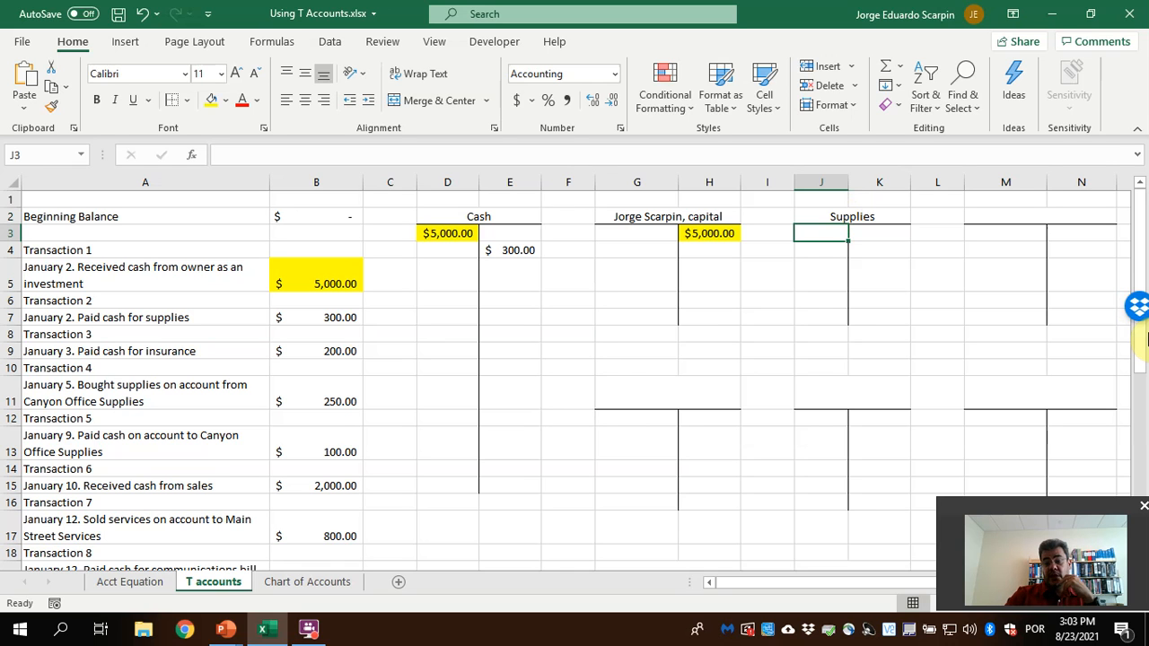
Debit the Supplies T account in J3 with the Transaction 2 amount using the formula =B7
type("=")
left_click(329, 317)
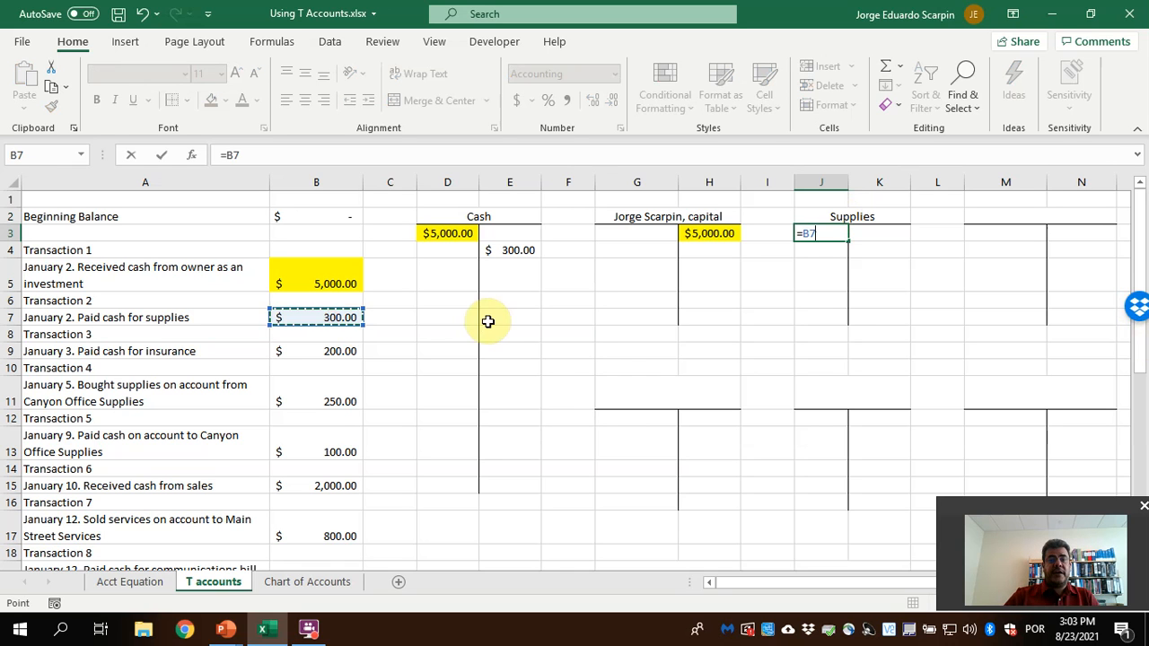
key("Return")
Fill the Transaction 2 amount in B7 and its entries in E4 and J3 with light blue
left_click(344, 314)
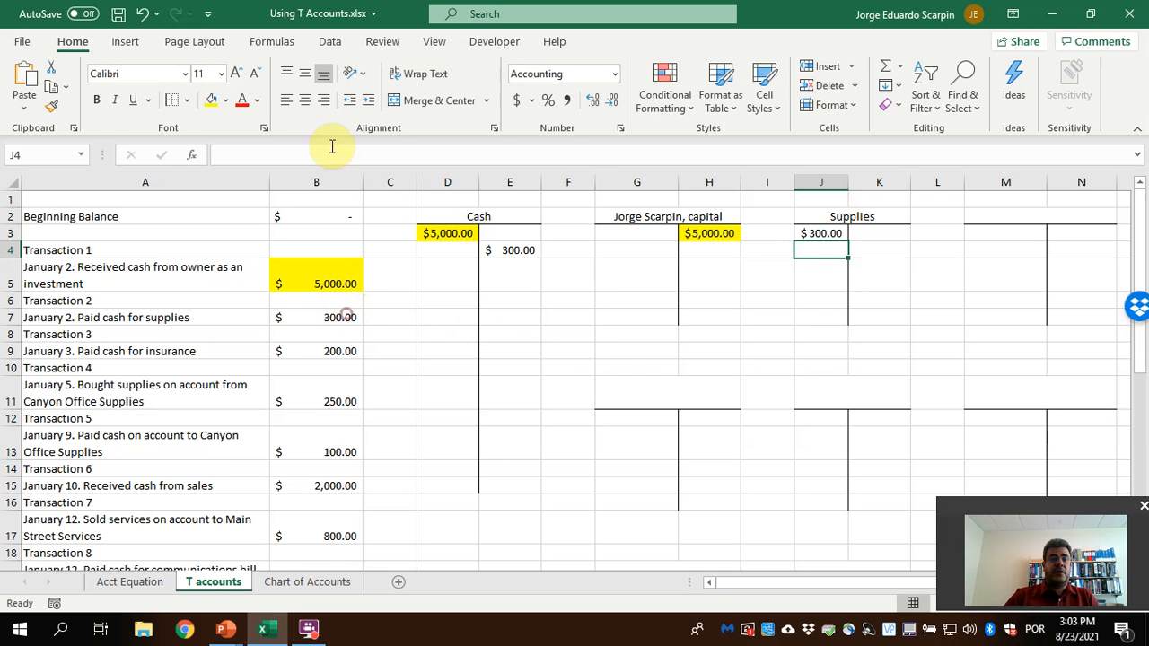
left_click(226, 97)
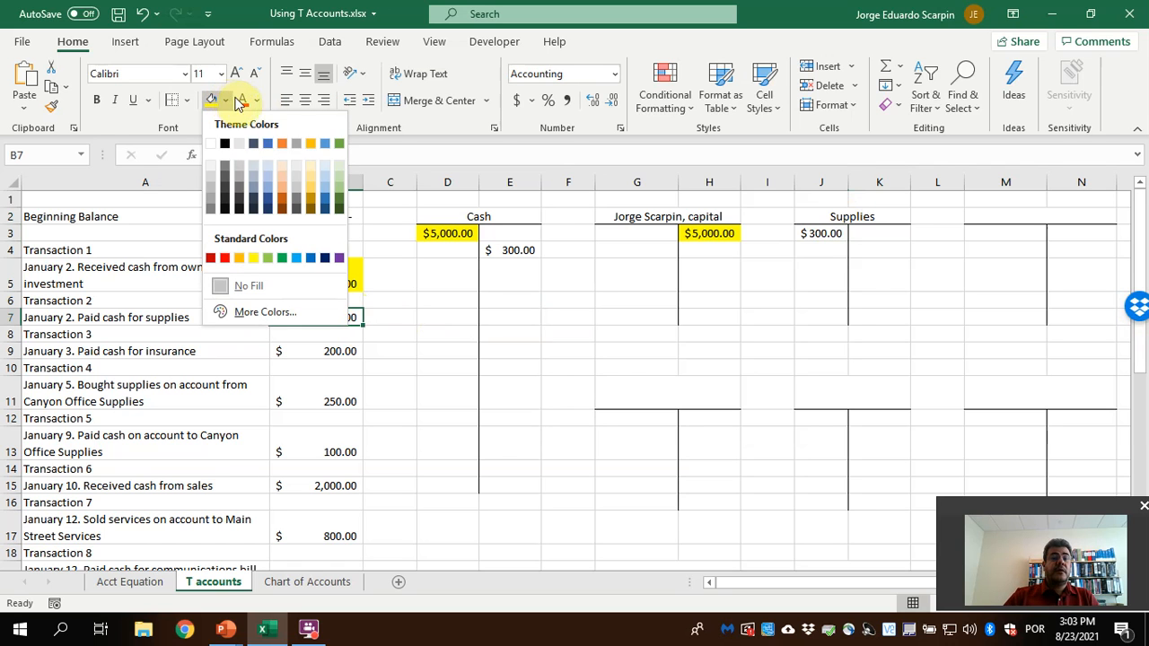
left_click(324, 170)
left_click(513, 249)
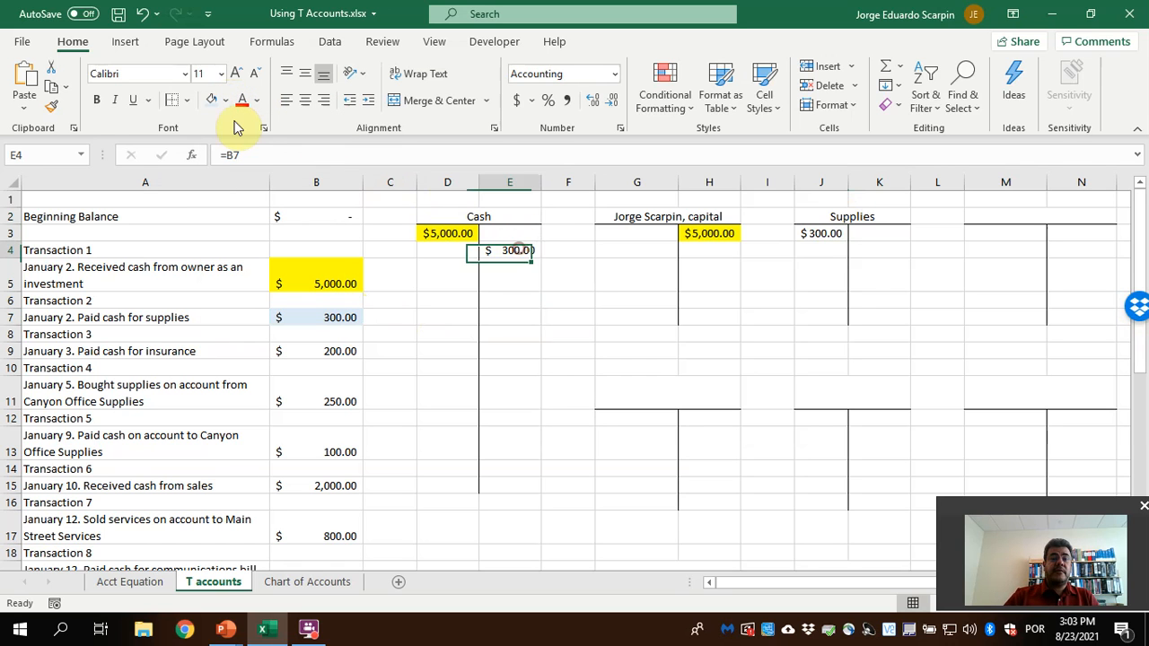
left_click(800, 231)
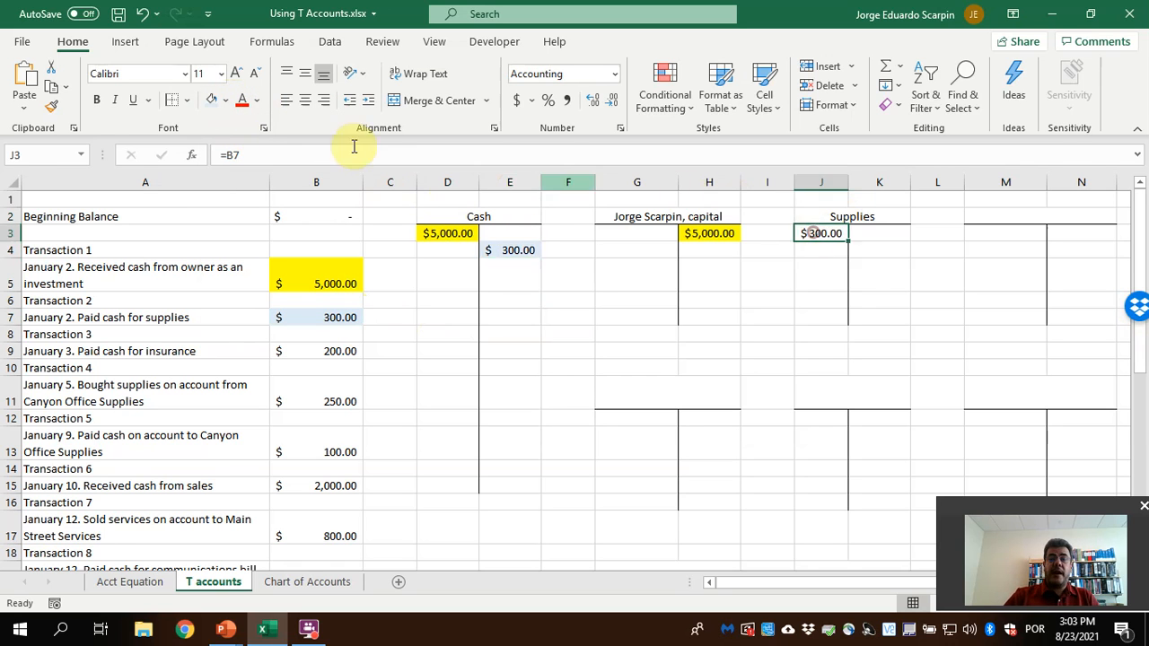
left_click(209, 104)
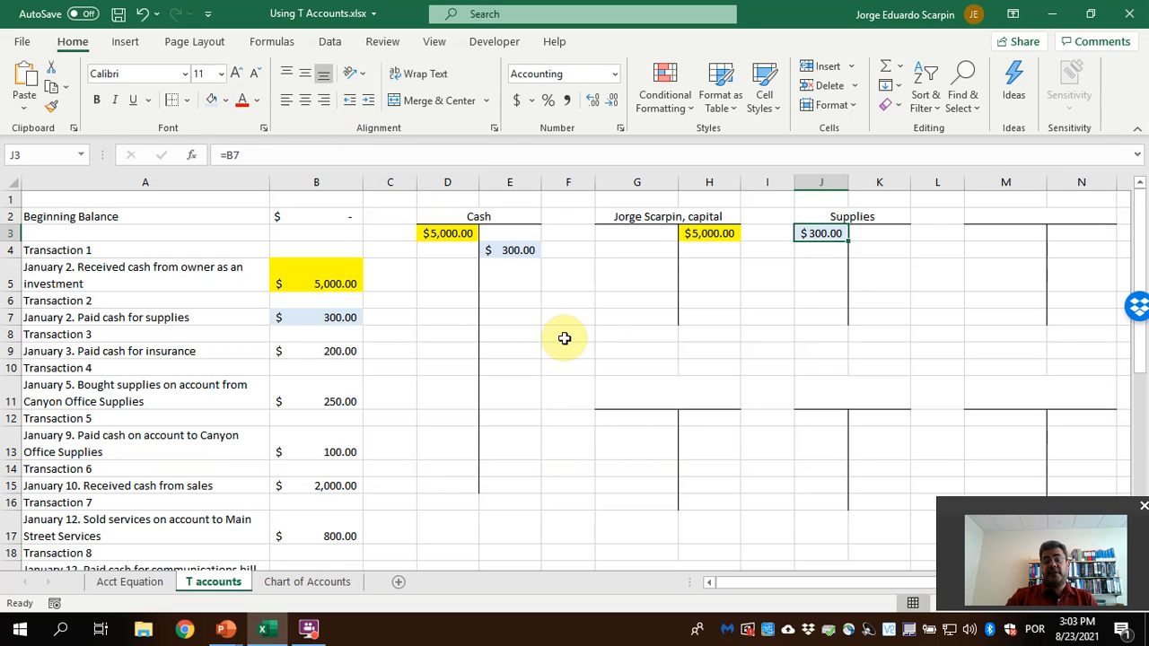
Credit Cash in E5 with the Transaction 3 insurance payment using the formula =B9
left_click(325, 351)
left_click(522, 280)
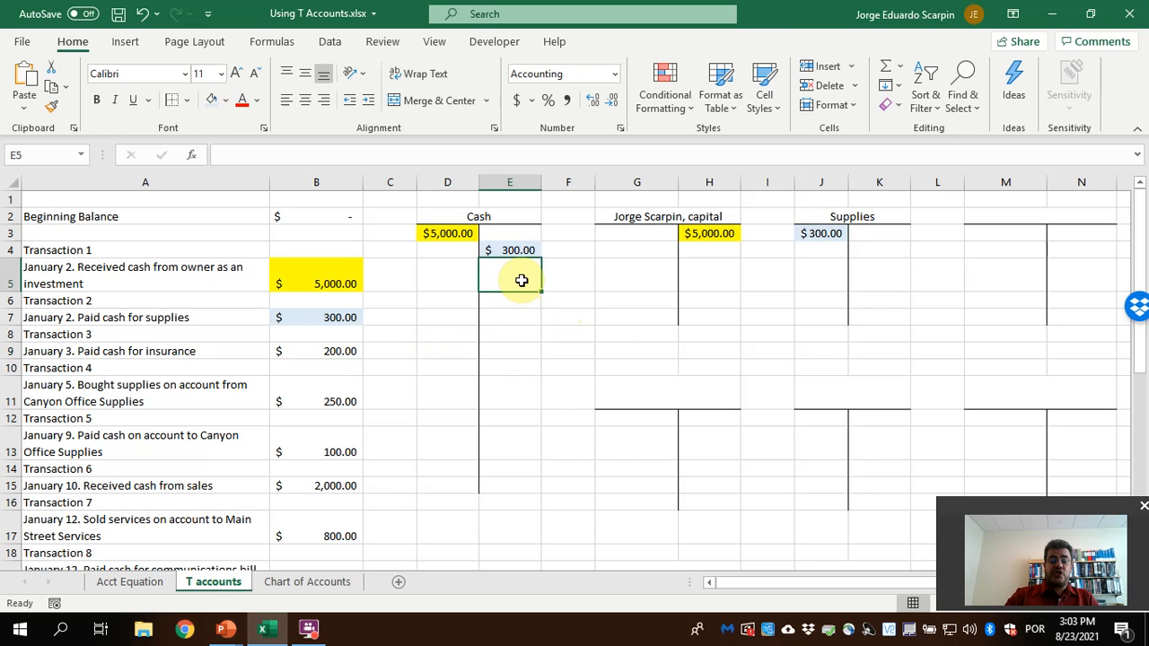
type("=")
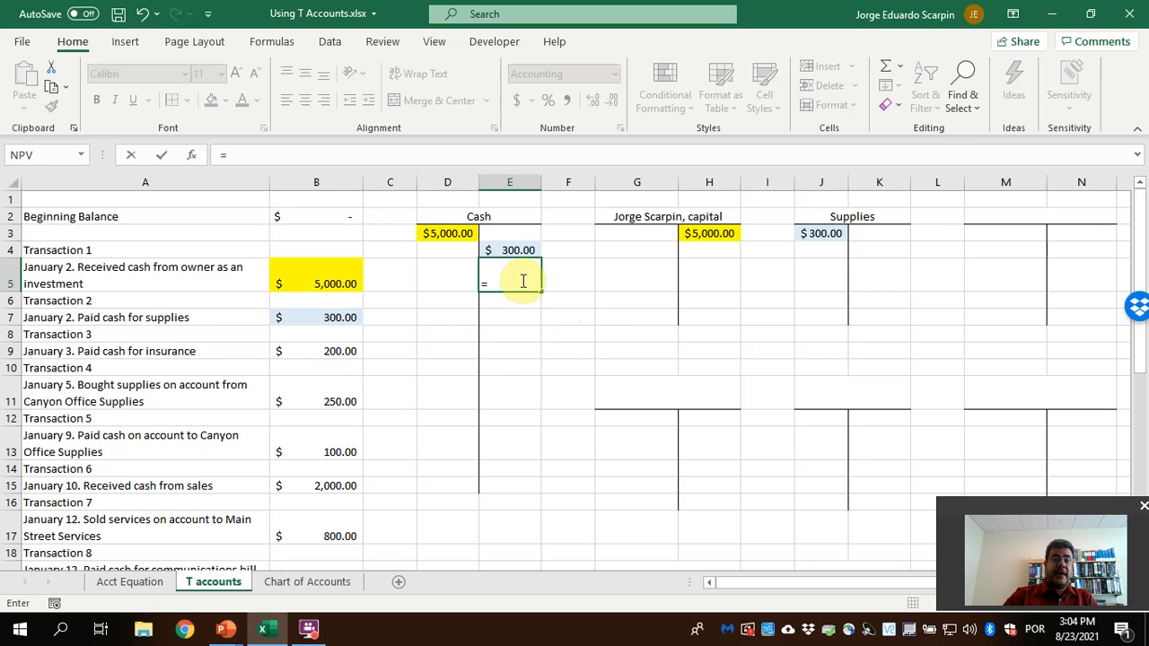
left_click(328, 351)
key("Return")
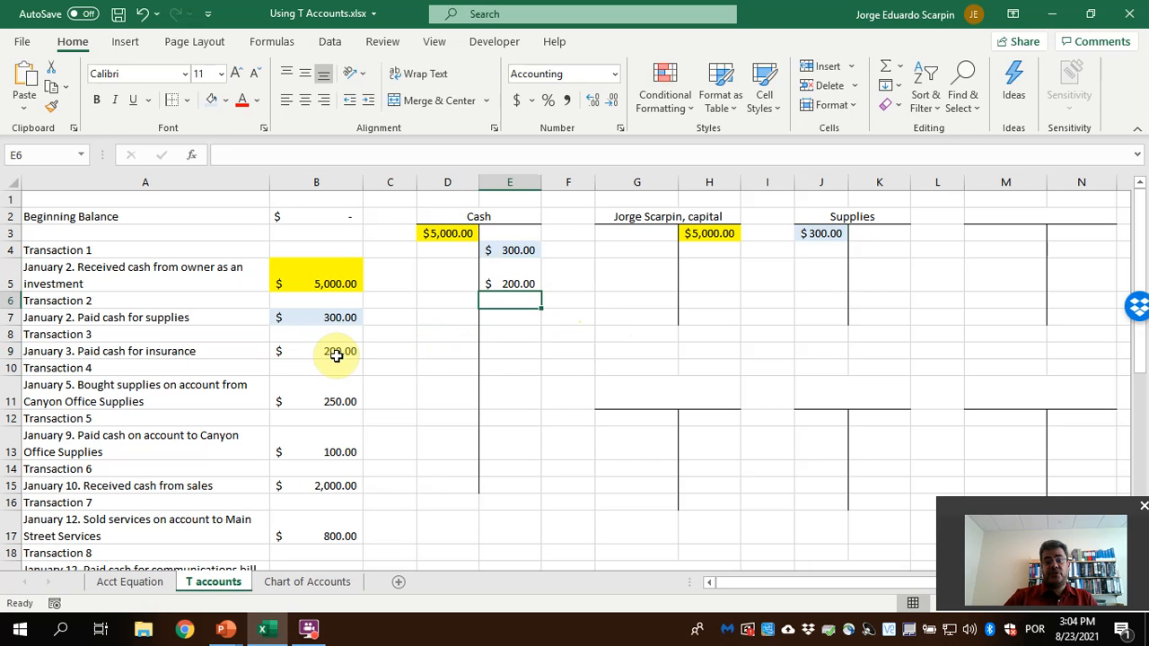
Consult the chart of accounts for the insurance account and title the fourth T account in M2 "Prepaid Insurance"
left_click(316, 582)
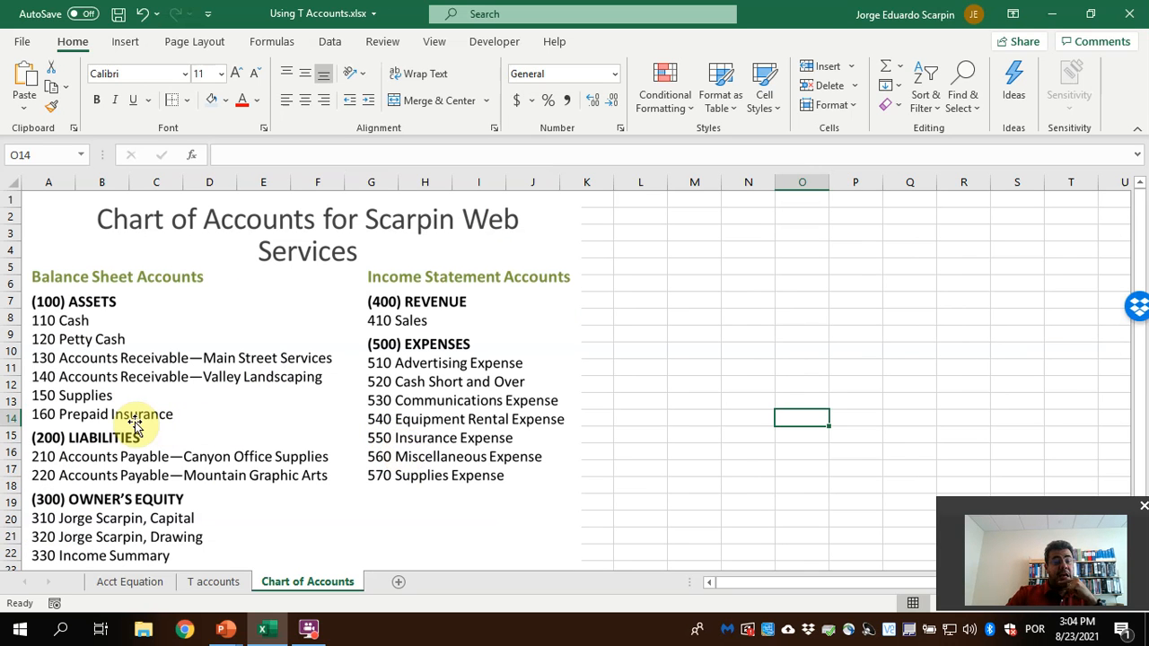
left_click(194, 583)
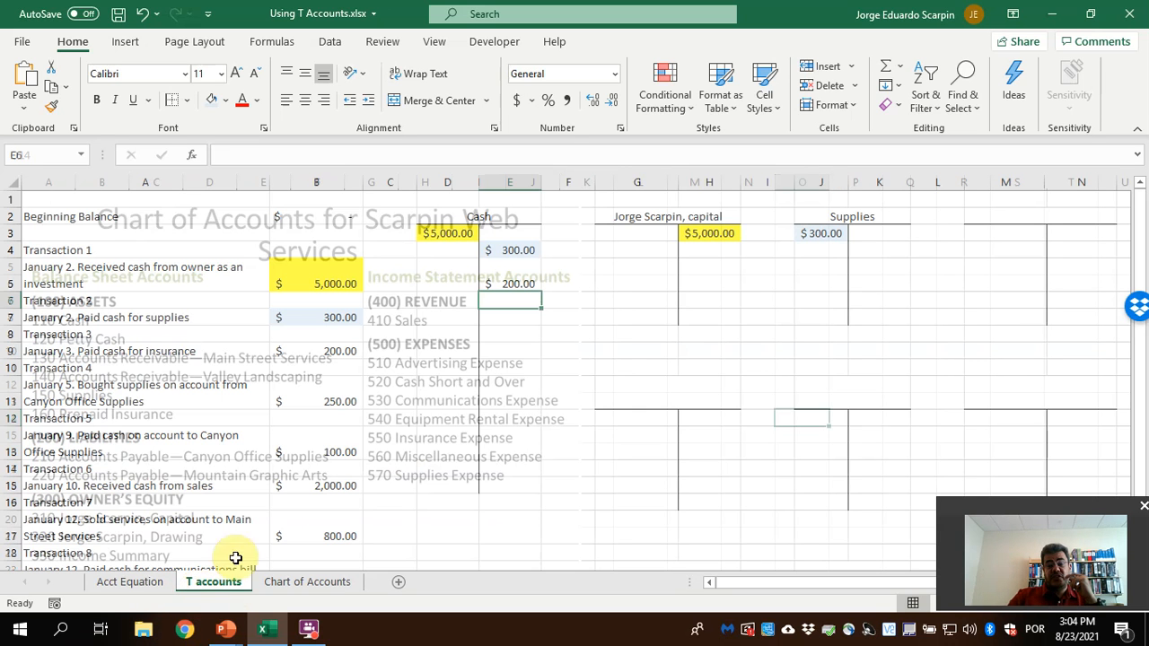
left_click(1023, 217)
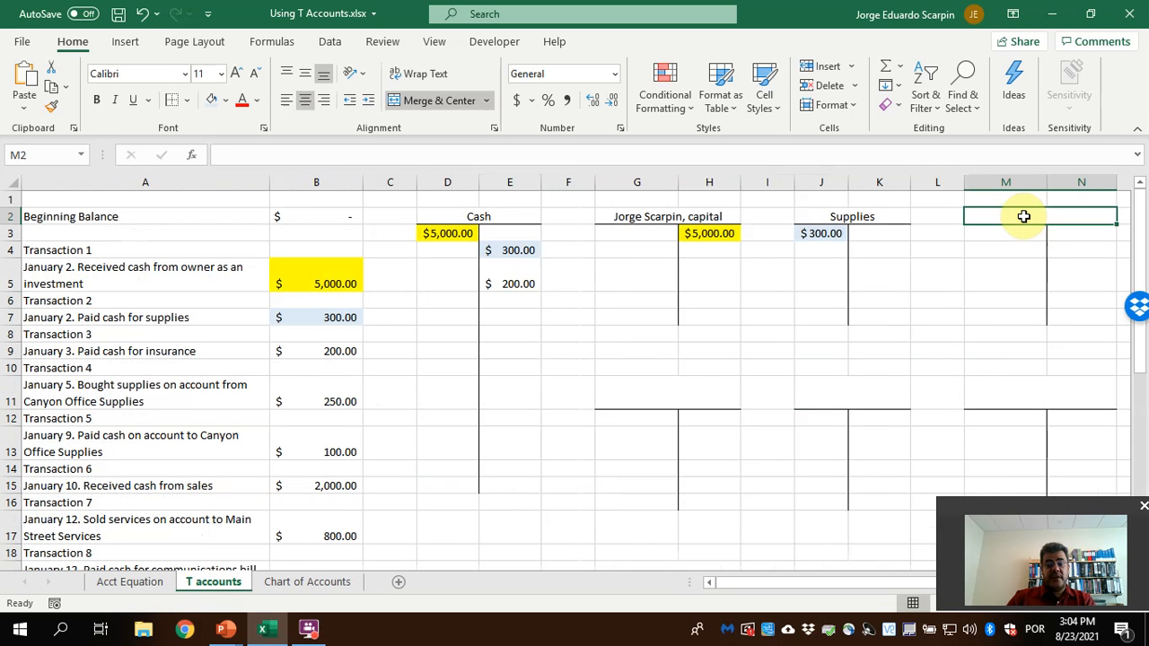
type("Prepaid Insurance")
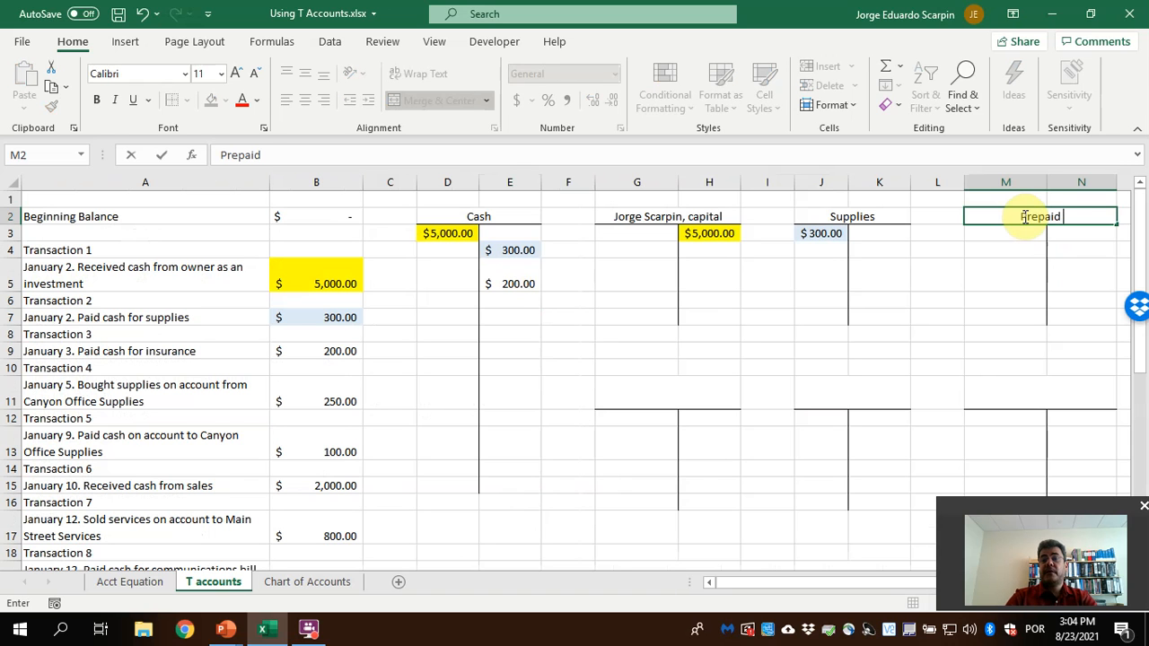
key("Return")
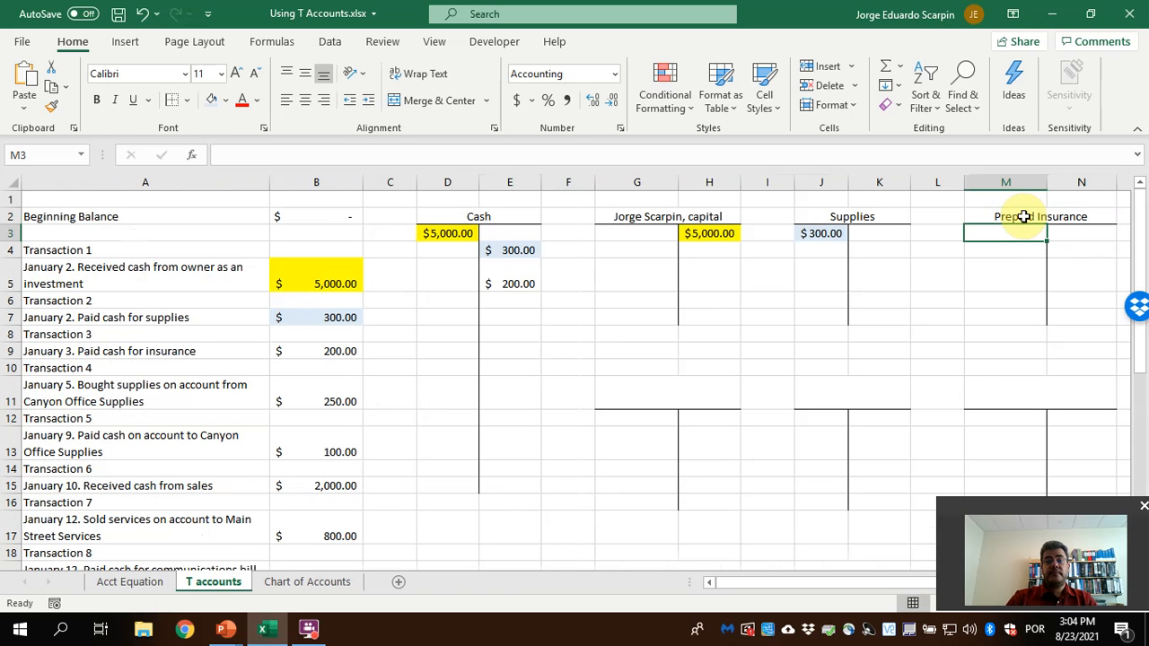
Debit the Prepaid Insurance T account in M3 with the Transaction 3 amount using the formula =B9
type("=")
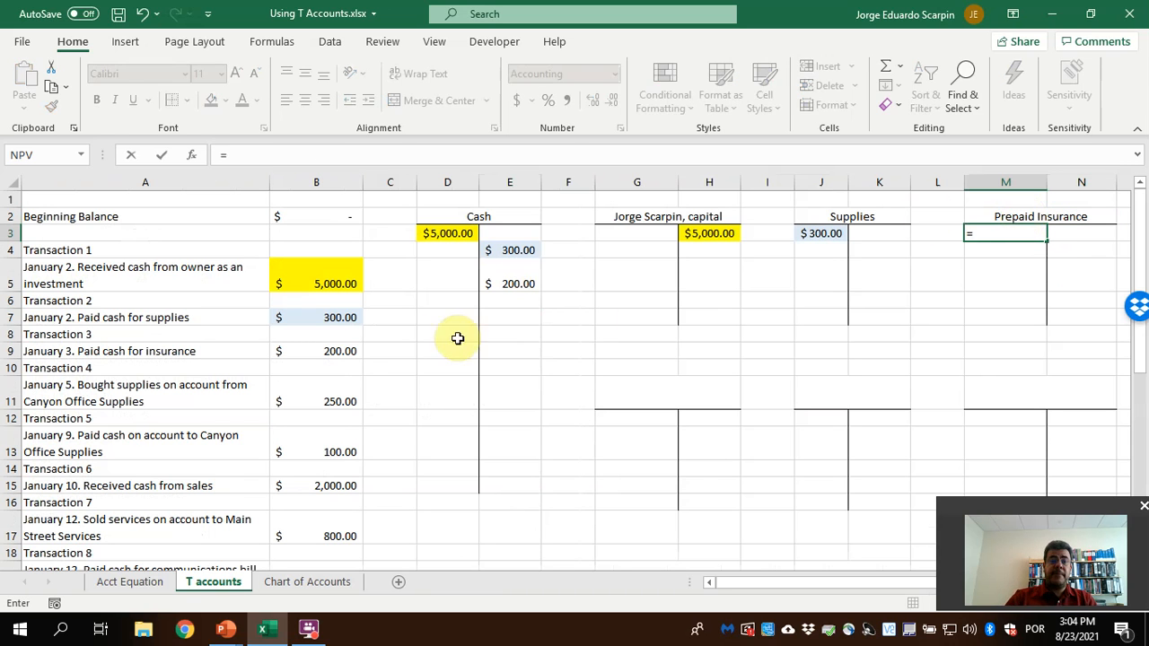
left_click(344, 351)
key("Return")
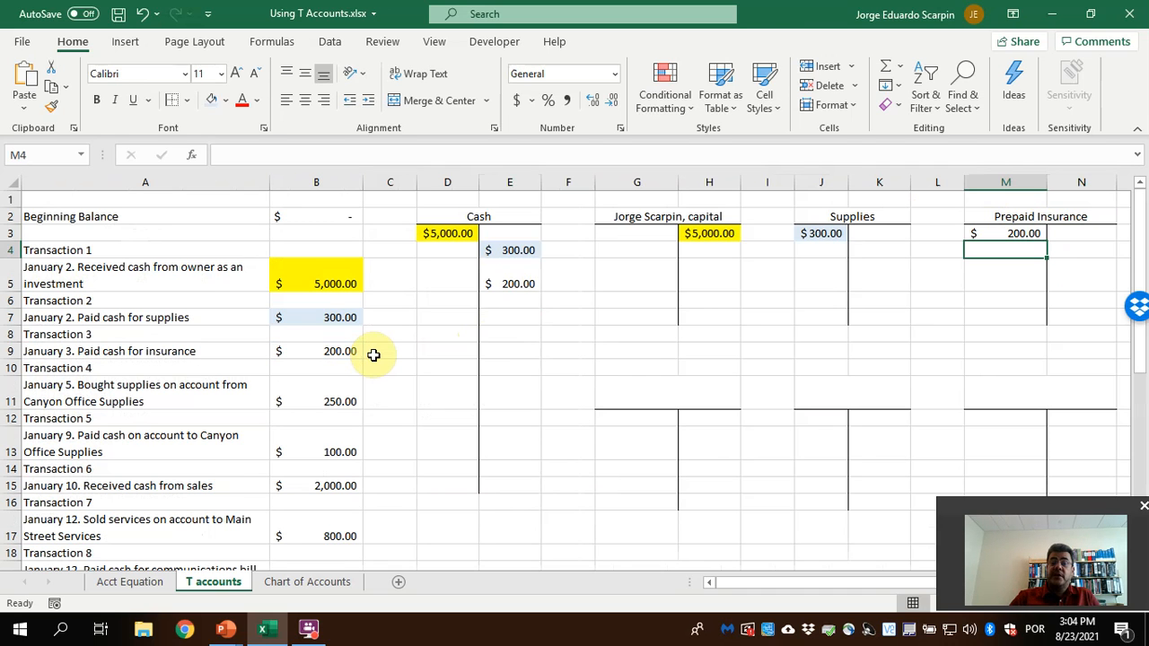
Fill the Transaction 3 amount in B9 and its entries in E5 and M3 with light green
left_click(314, 351)
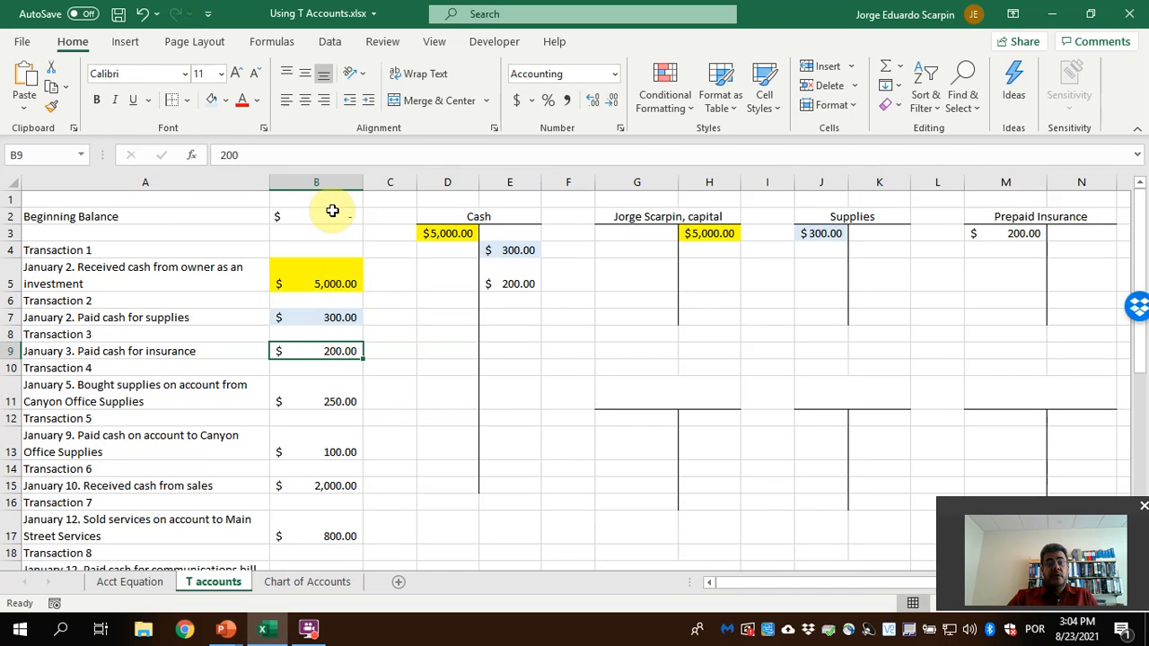
left_click(227, 100)
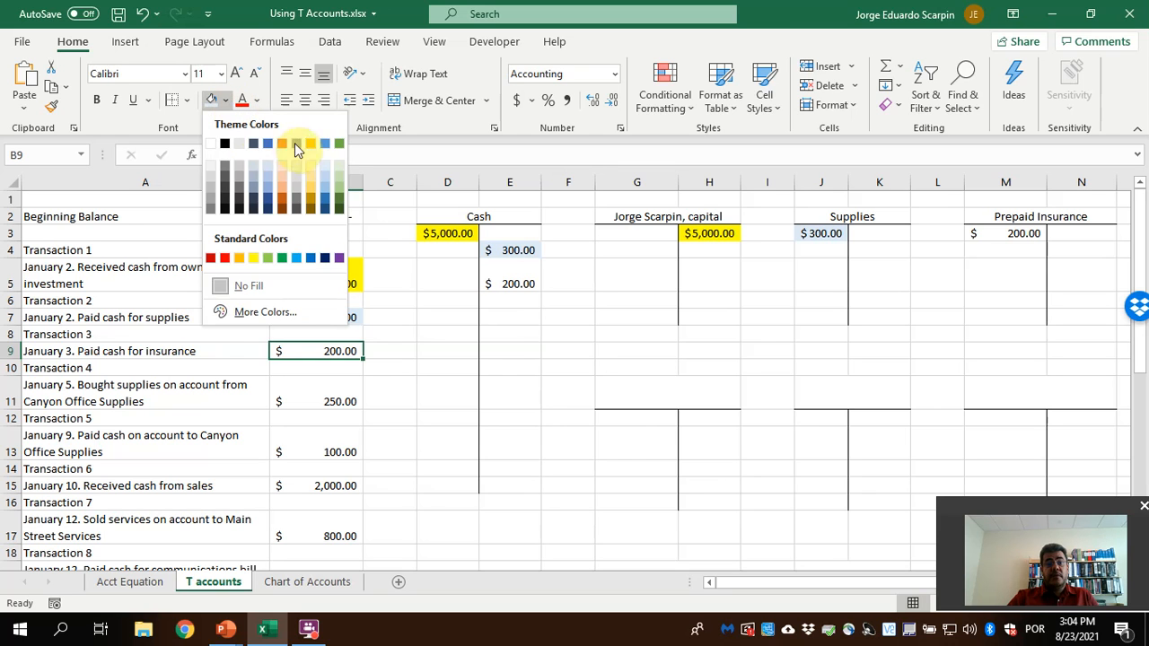
left_click(338, 172)
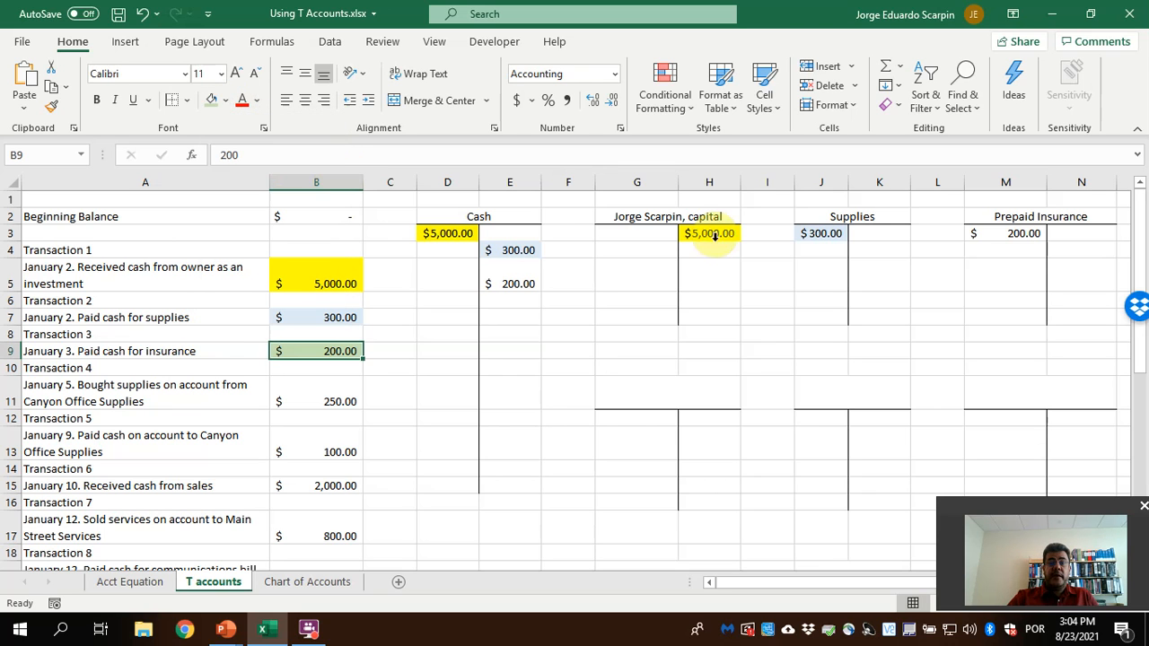
left_click(519, 281)
left_click(213, 101)
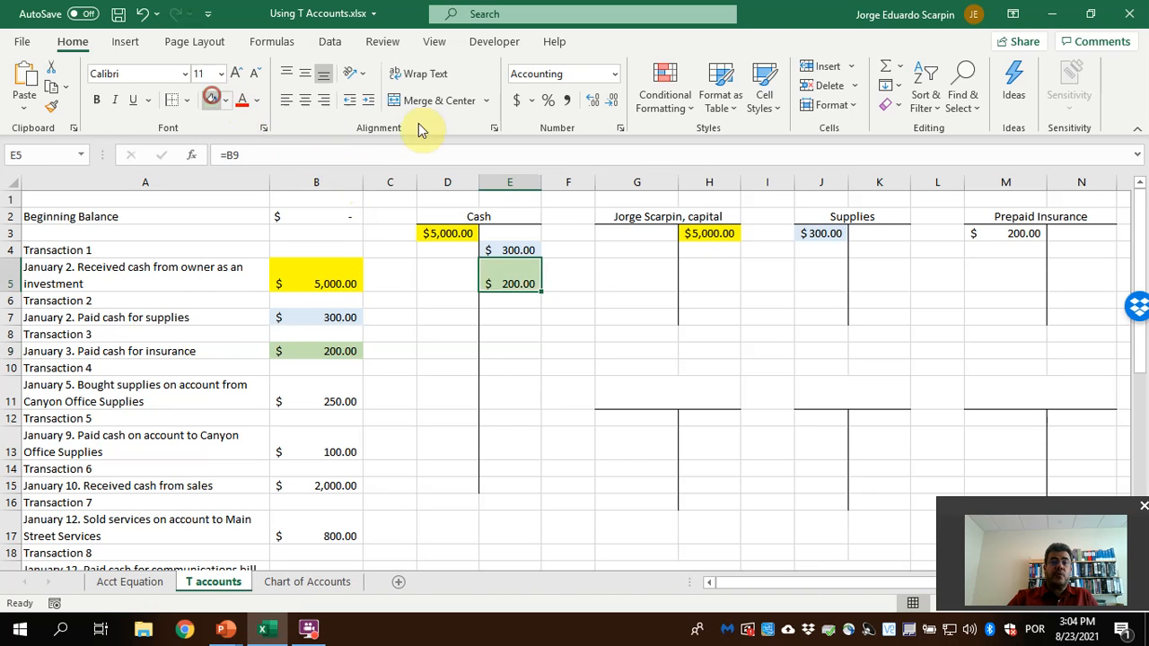
left_click(965, 232)
left_click(212, 100)
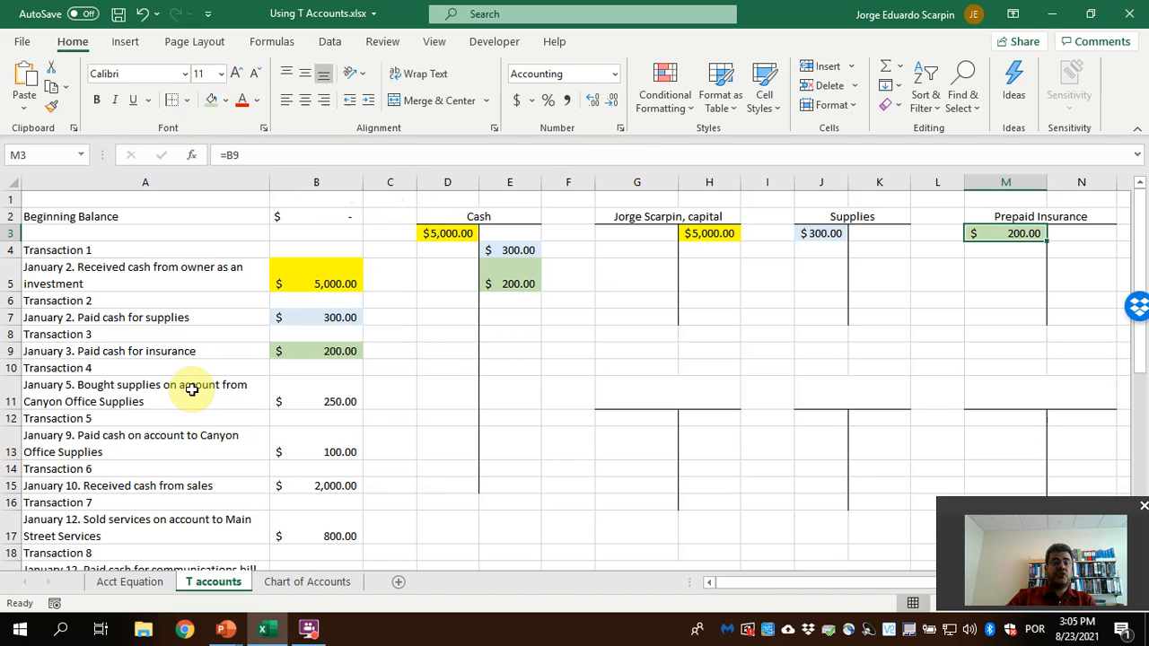
Debit the Supplies T account in J4 with the Transaction 4 purchase on account by linking it to B11
left_click(824, 250)
type("=")
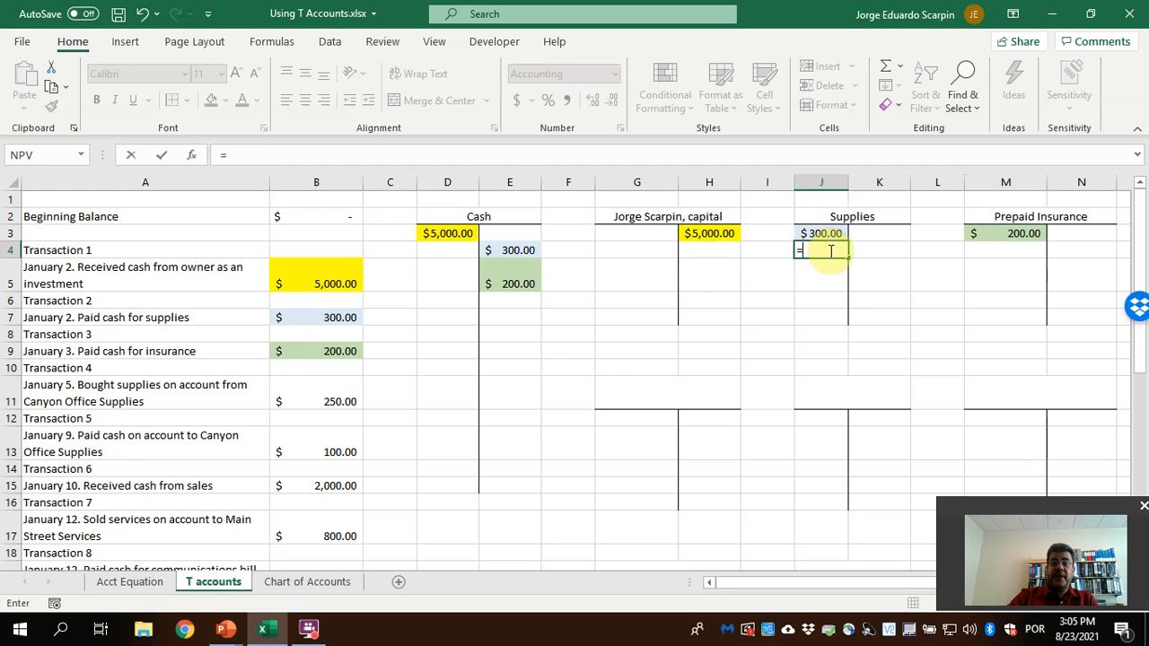
left_click(362, 400)
key("Return")
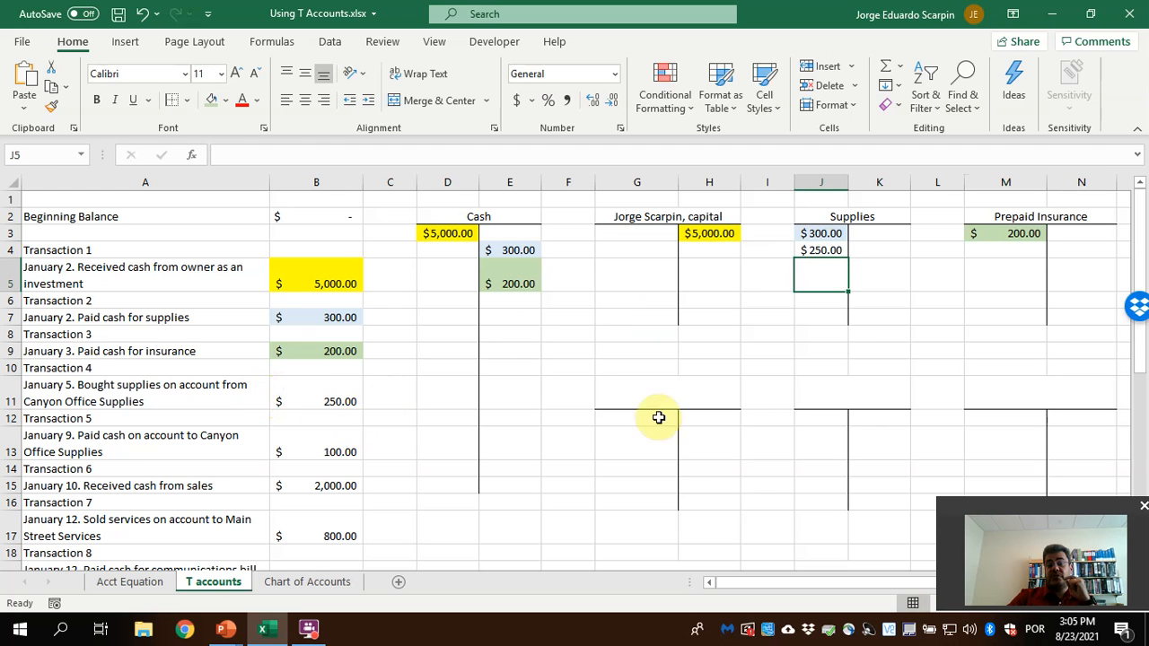
Consult the chart of accounts for the supplier's payable account and title the T account in G11 "Accounts Payable - Canyon Office Supplies"
left_click(673, 382)
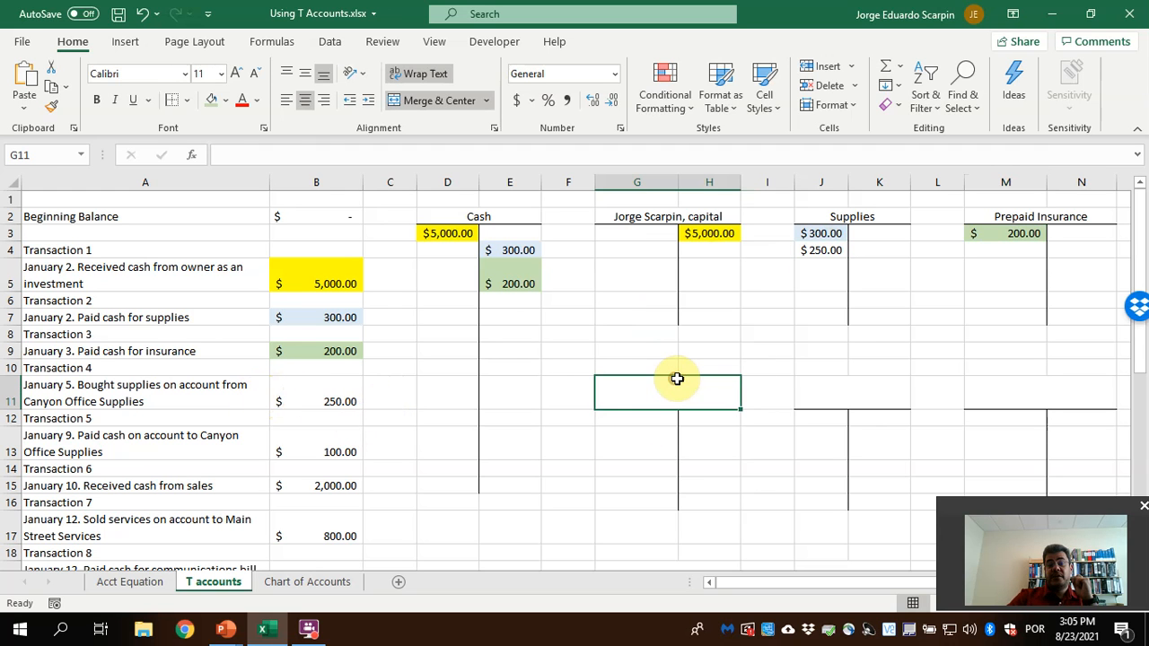
left_click(310, 581)
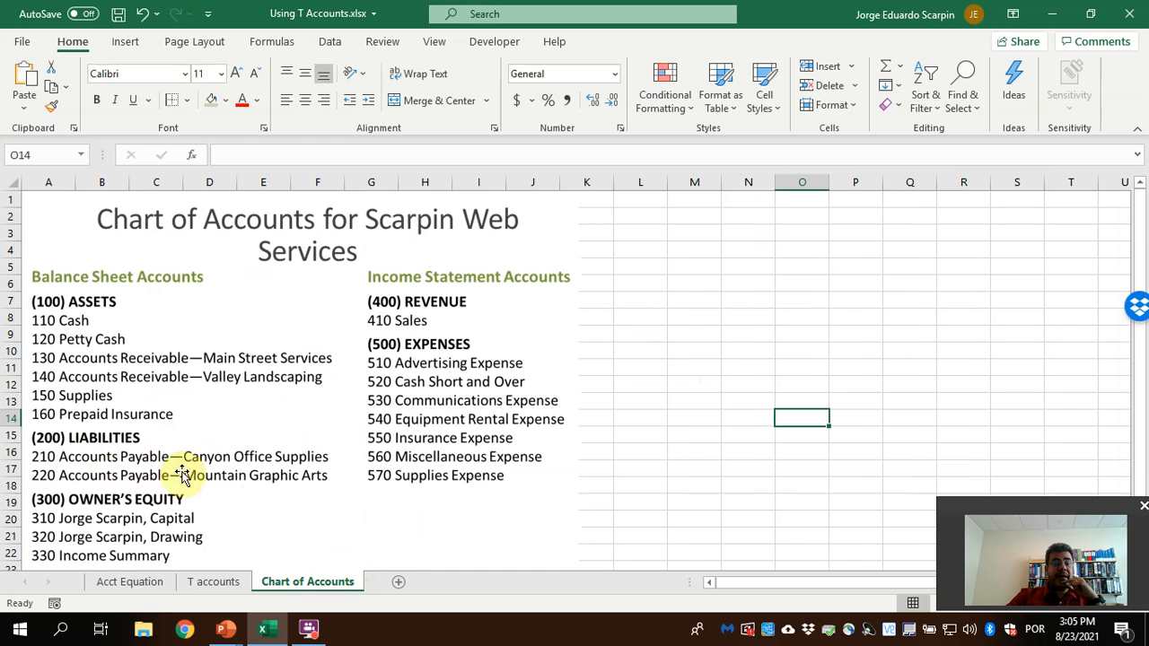
left_click(215, 582)
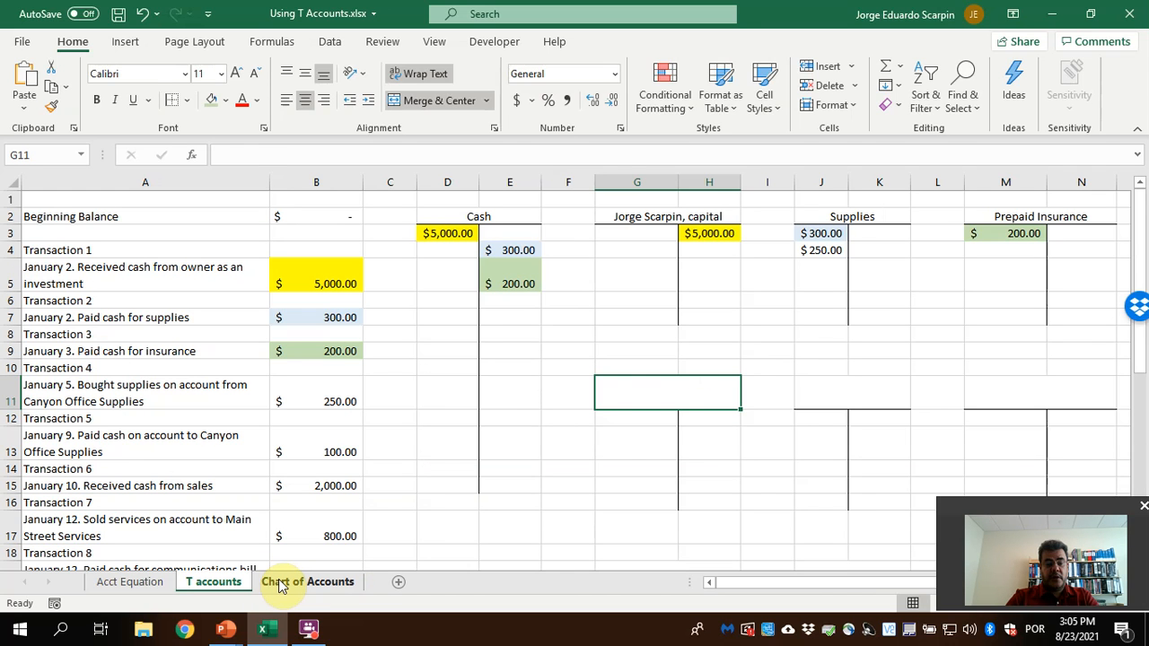
type("Accounts Payable - ")
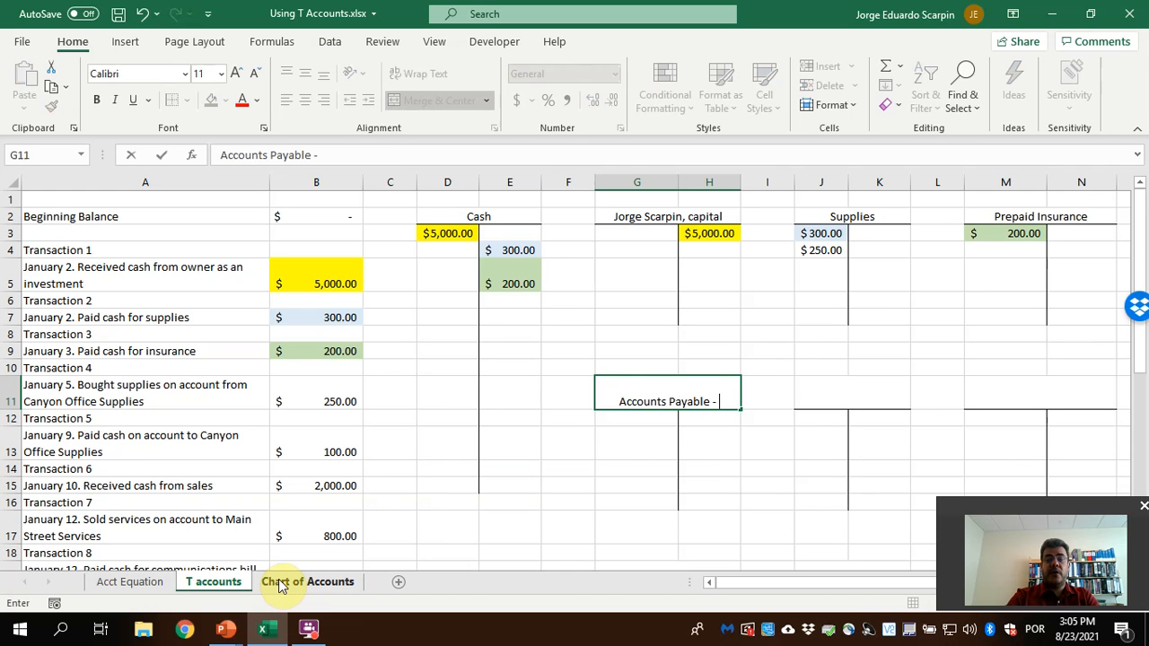
type("Canyon Of")
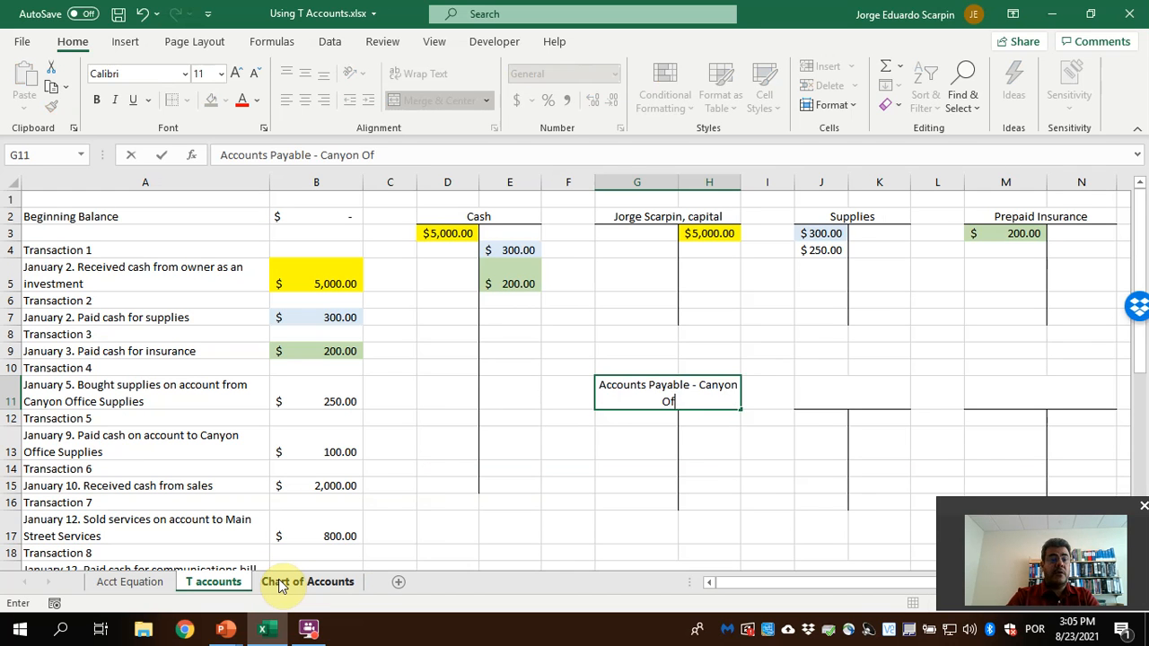
type("fice Supplie")
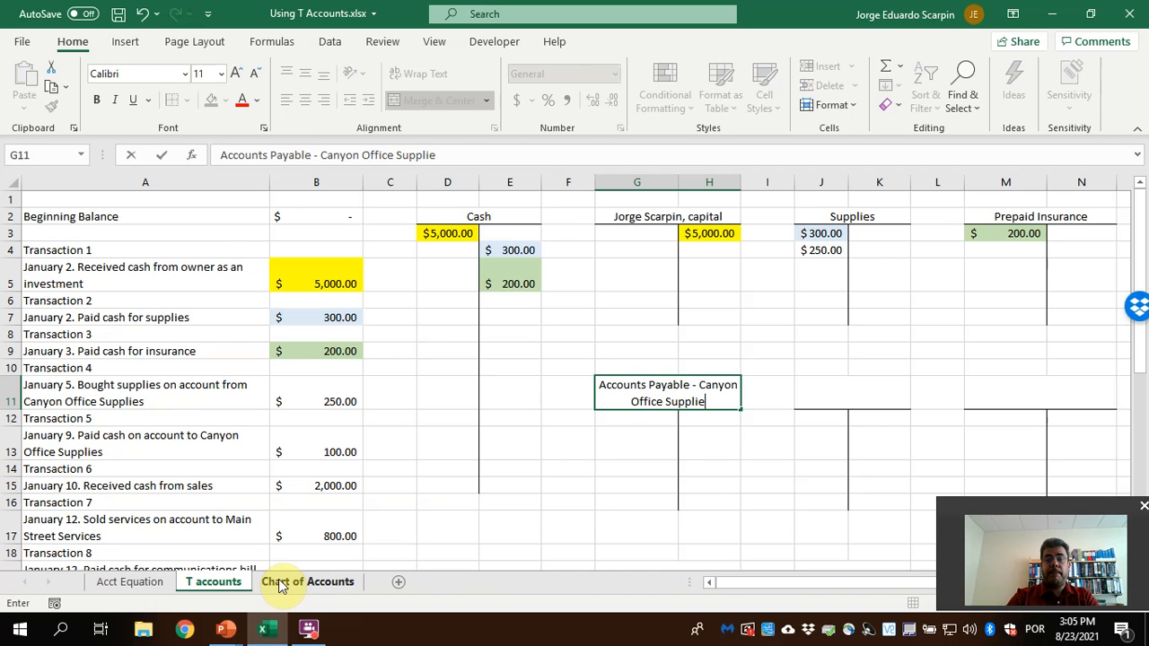
type("s")
key("Return")
Credit the Accounts Payable - Canyon Office Supplies T account in H12 with the Transaction 4 amount using the formula =B11
key("Right")
type("=")
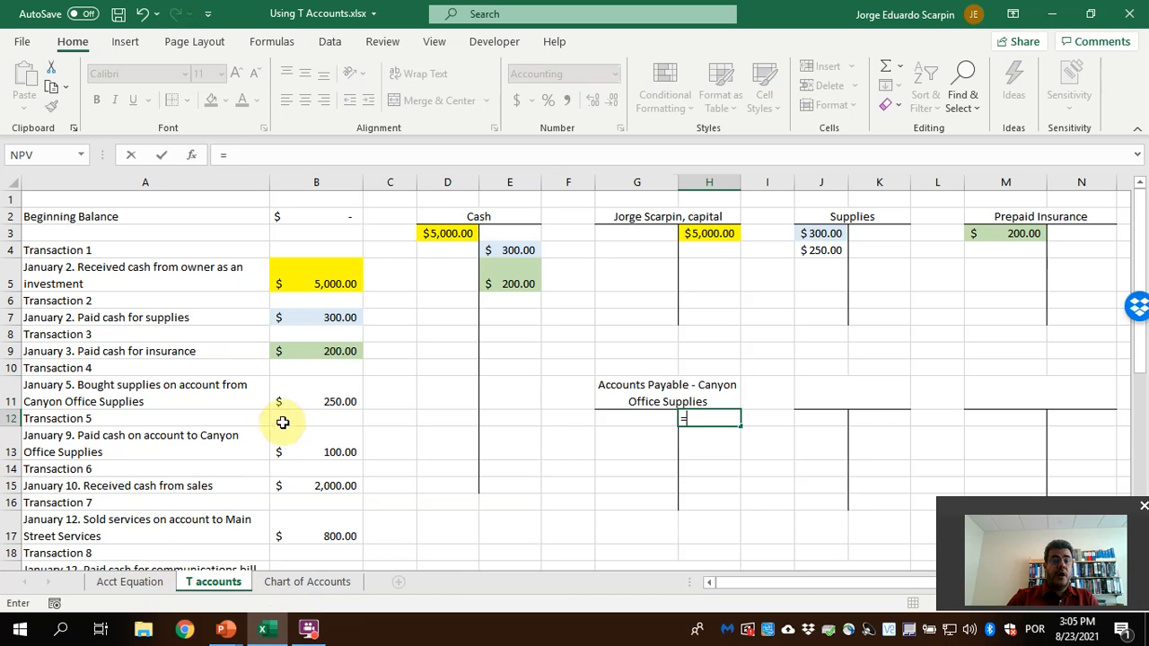
left_click(320, 400)
key("Return")
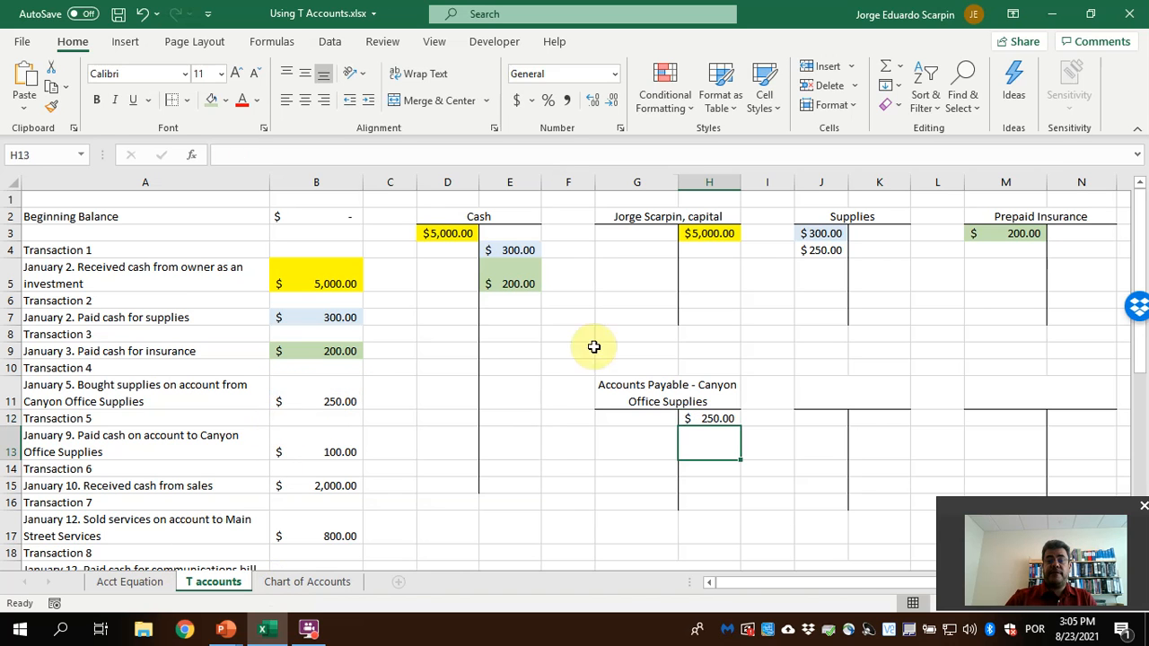
Fill the Transaction 4 entries in J4 and H12 and its amount in B11 with light orange
left_click(815, 251)
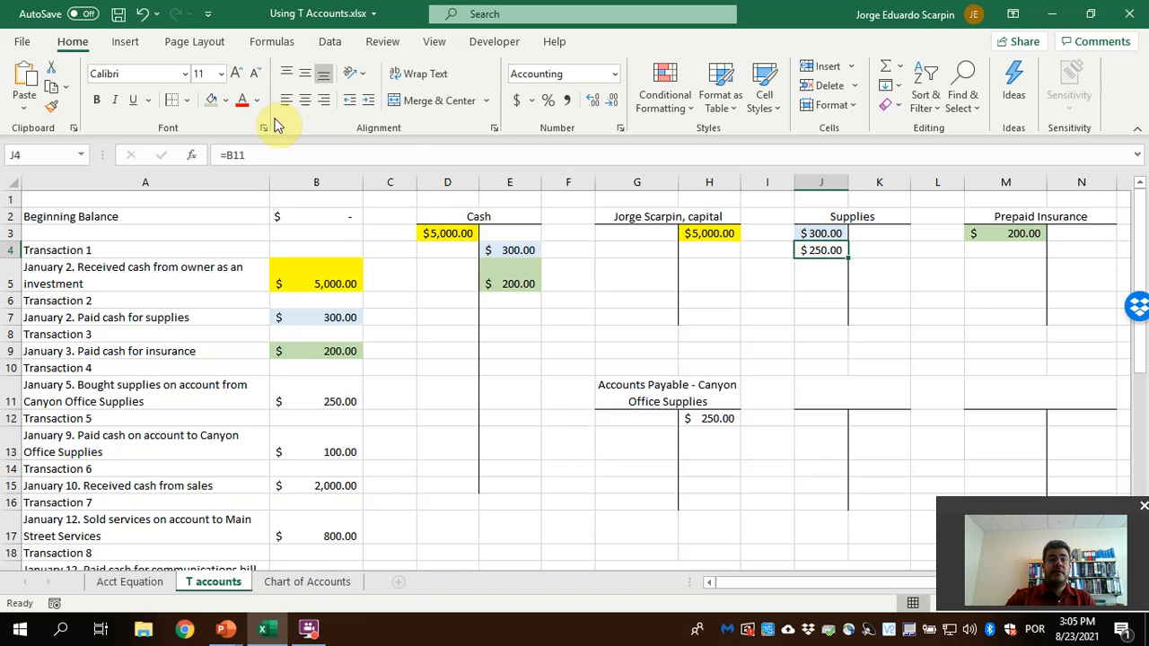
left_click(226, 101)
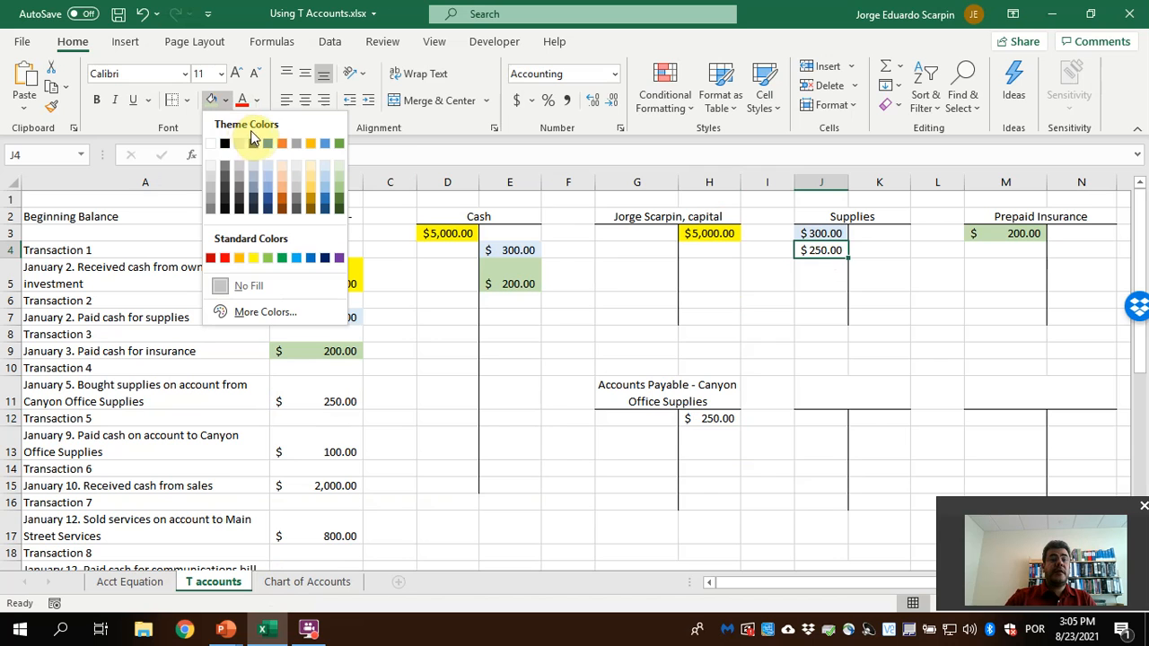
left_click(278, 185)
left_click(707, 420)
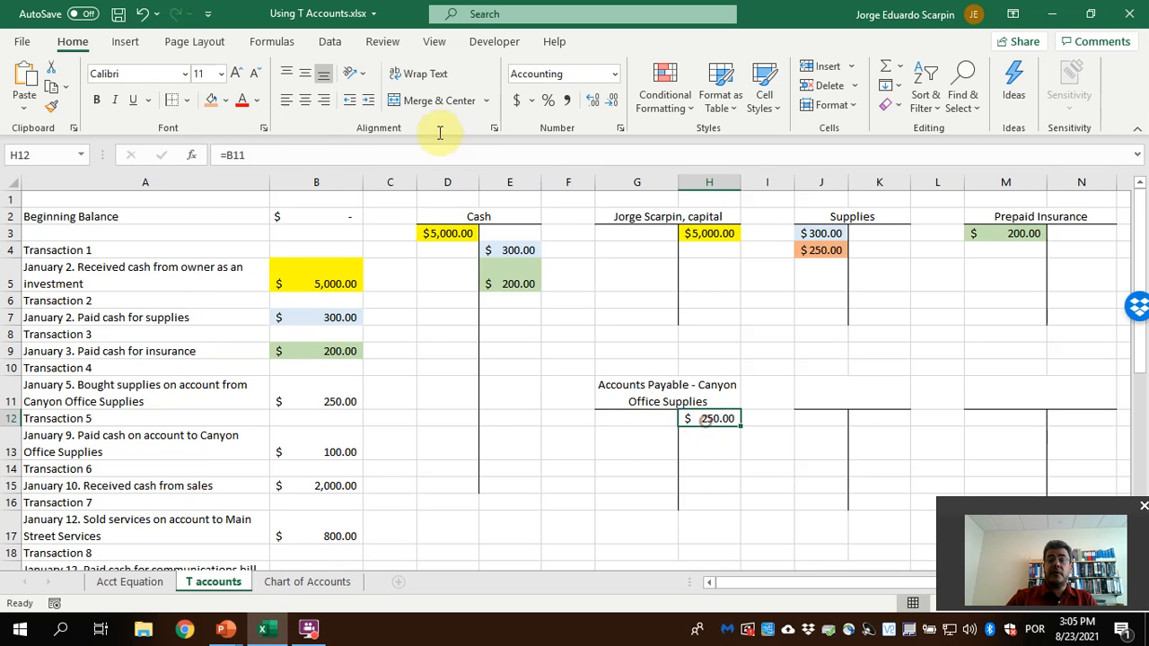
left_click(213, 102)
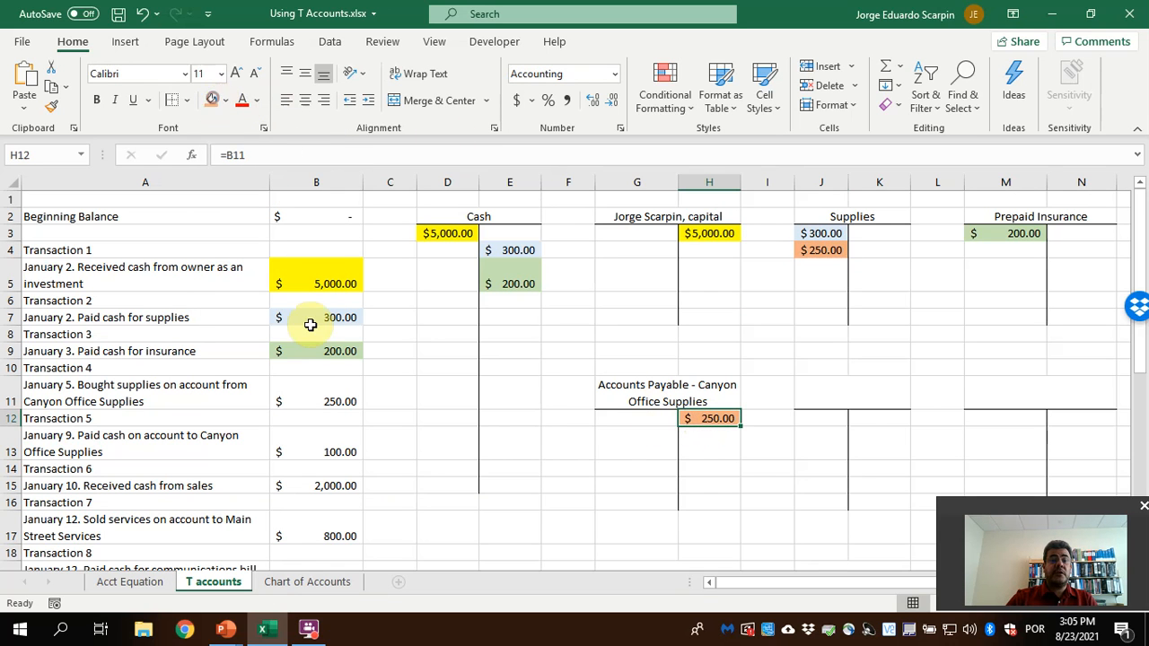
left_click(326, 395)
left_click(212, 100)
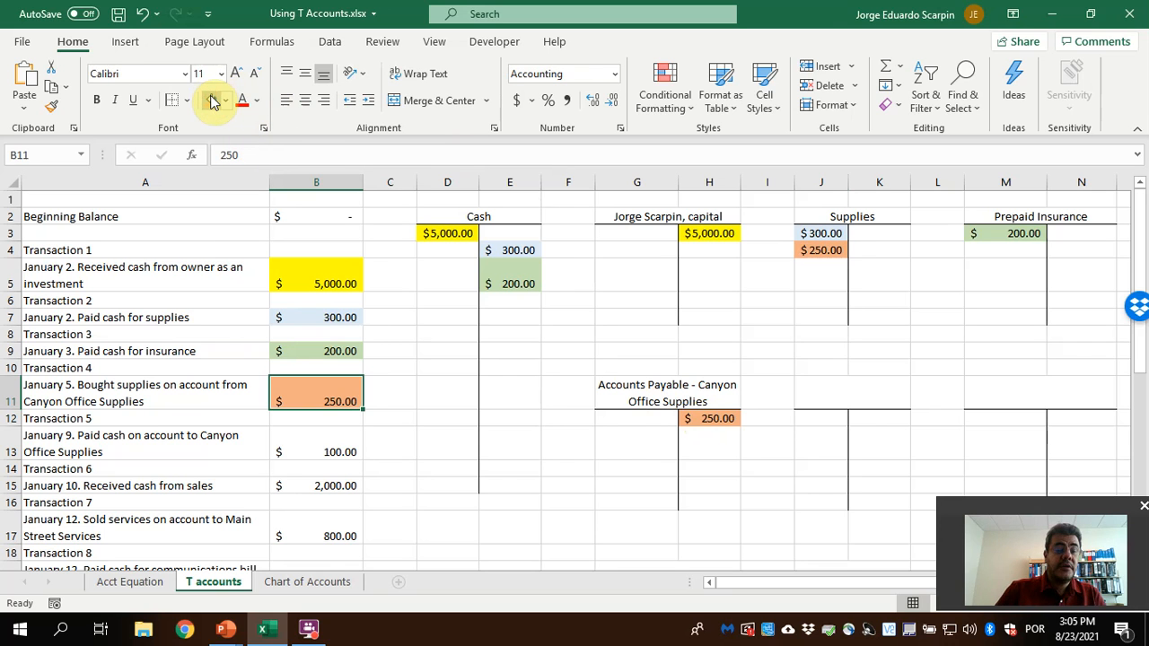
Credit the Cash T account in E6 with the Transaction 5 payment on account using the formula =B13
left_click(329, 451)
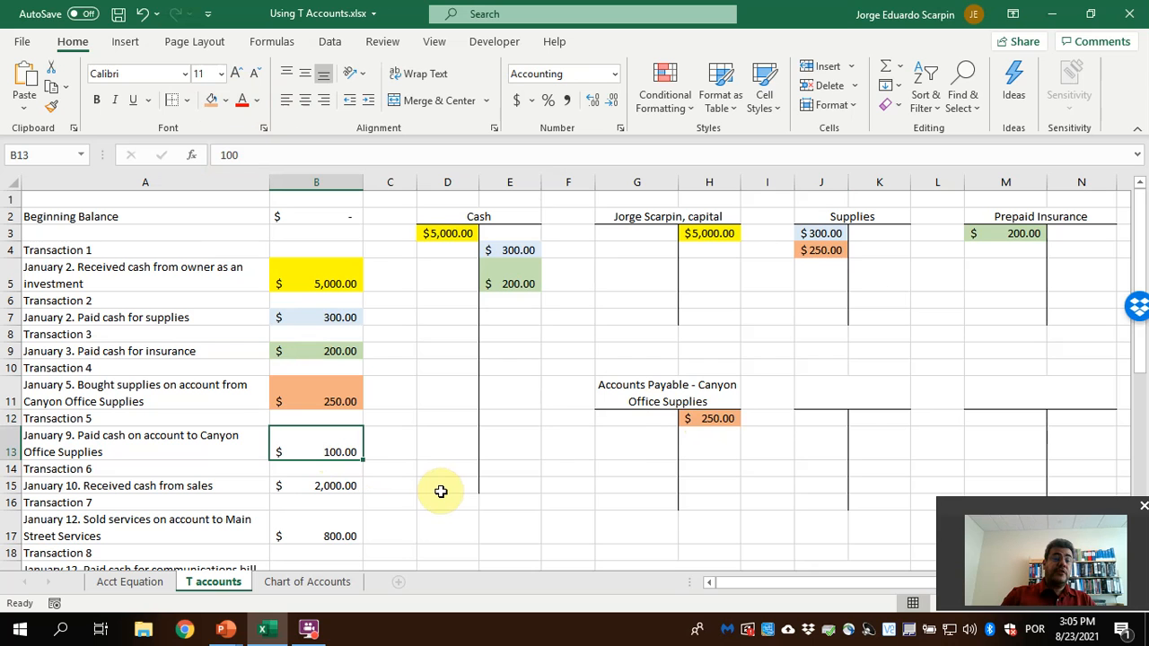
left_click(521, 299)
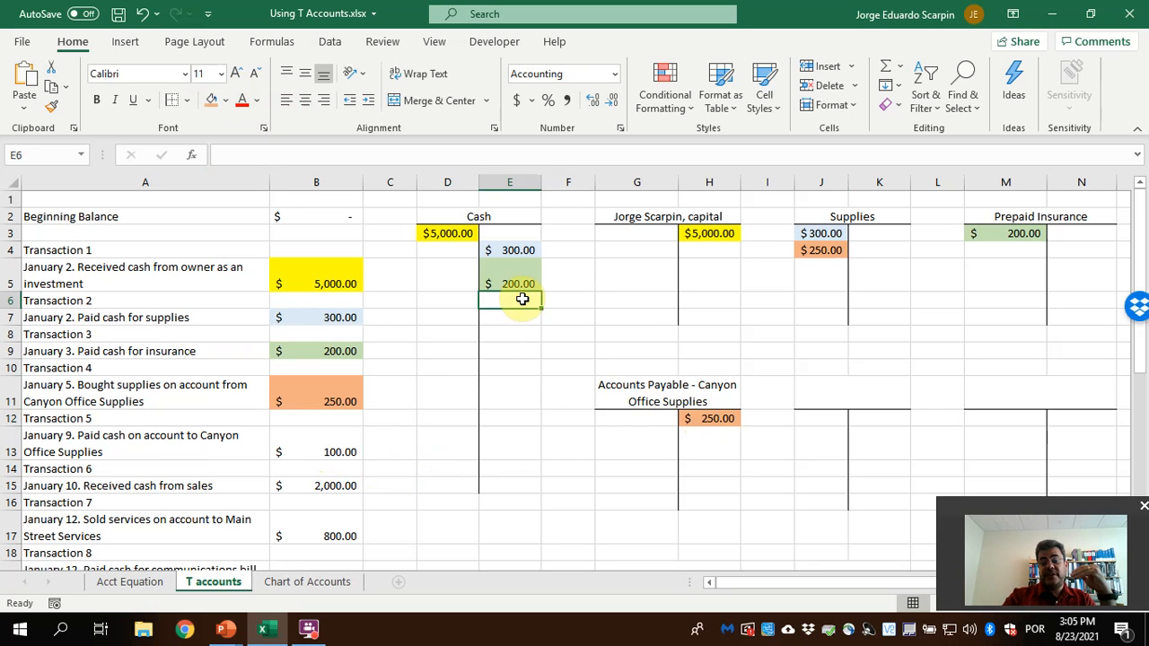
type("=")
left_click(339, 451)
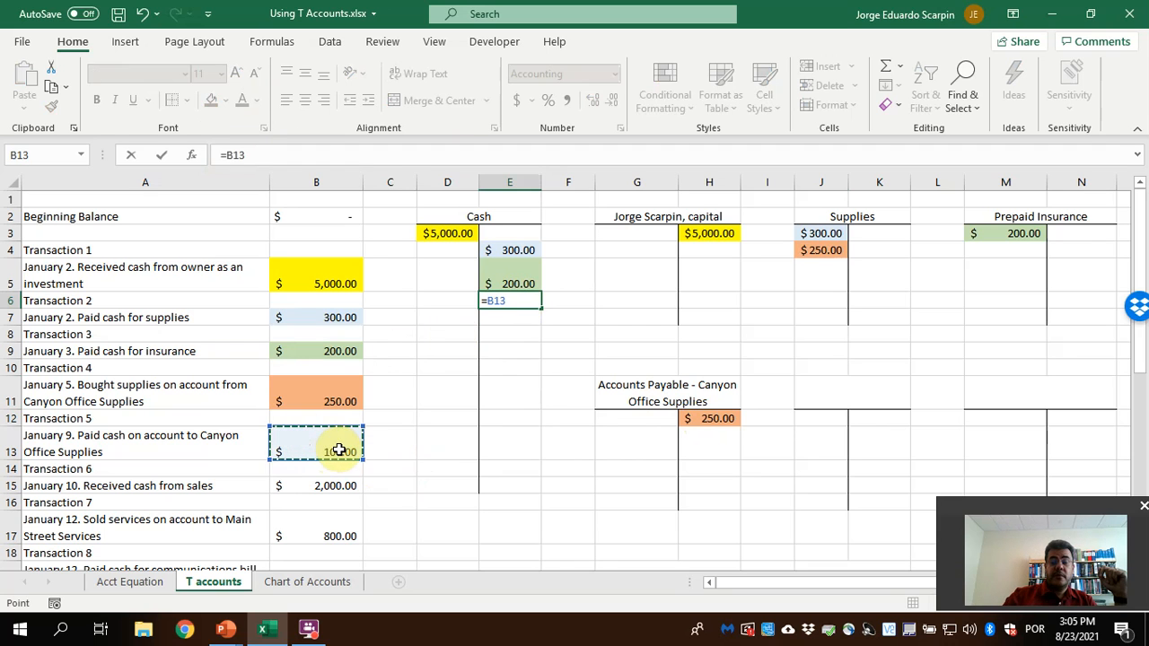
key("Return")
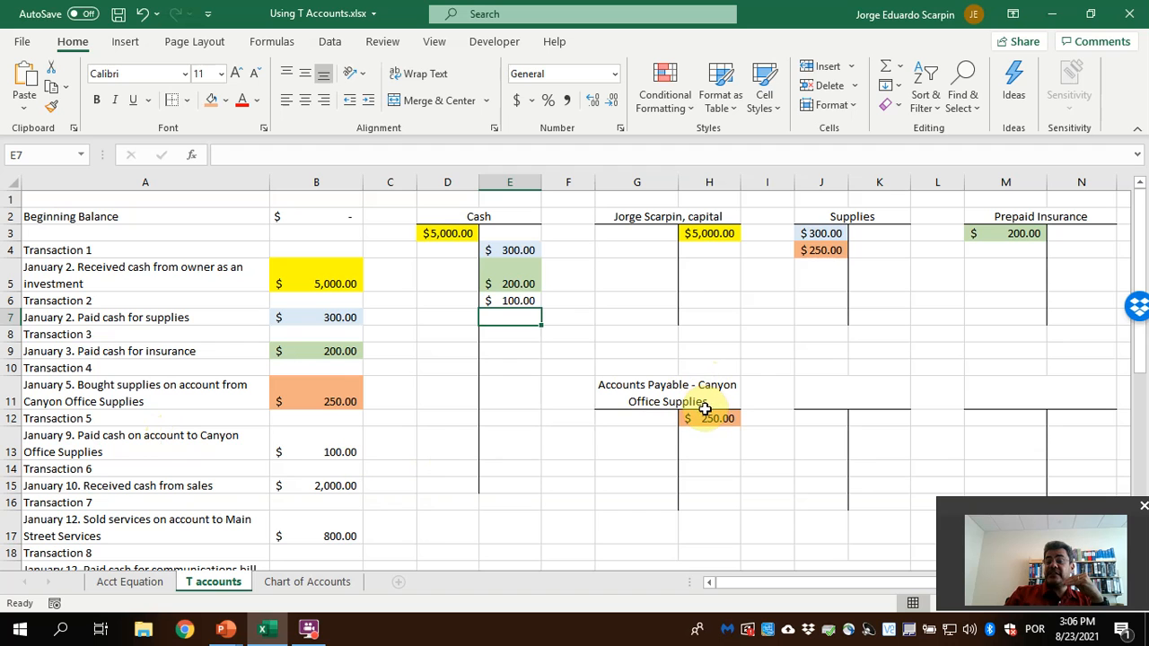
Check the debit and credit rules in the PowerPoint slide show, and debit Accounts Payable - Canyon Office Supplies in G13 with =B13
mouse_move(226, 629)
left_click(316, 563)
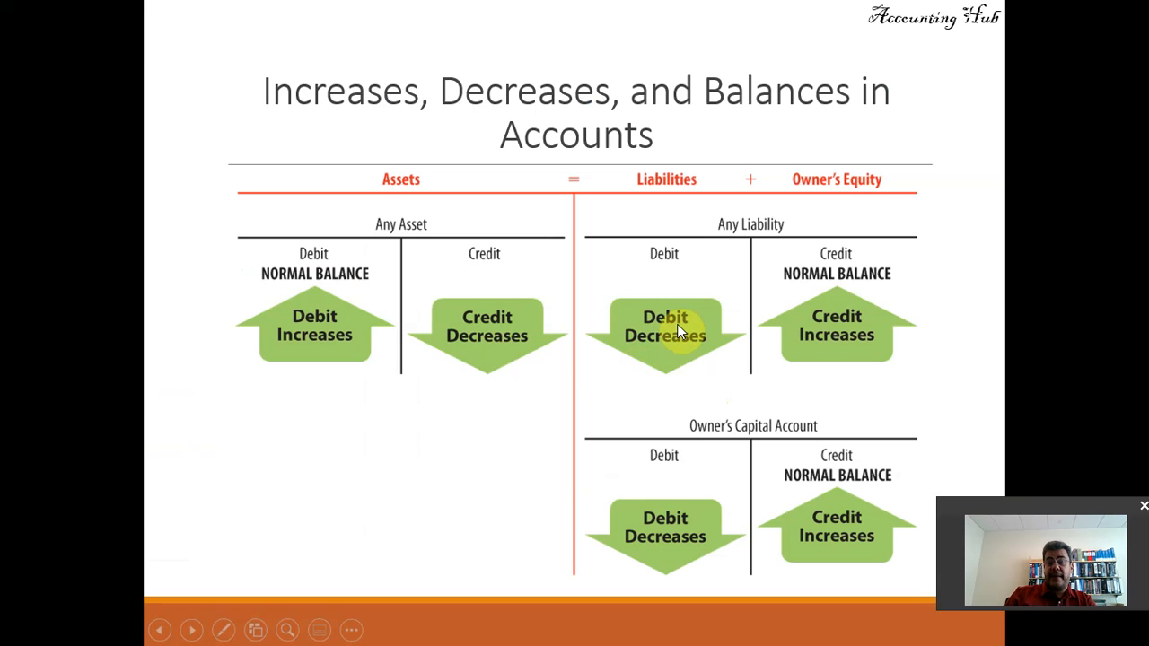
key("alt+Tab")
left_click(652, 437)
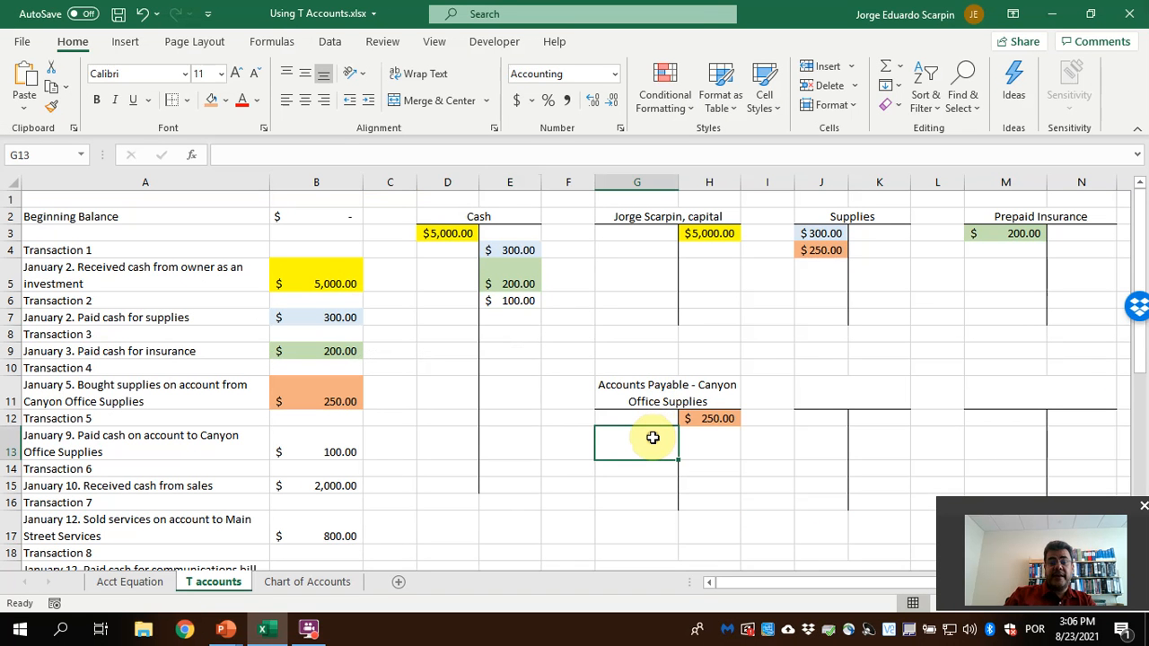
type("=")
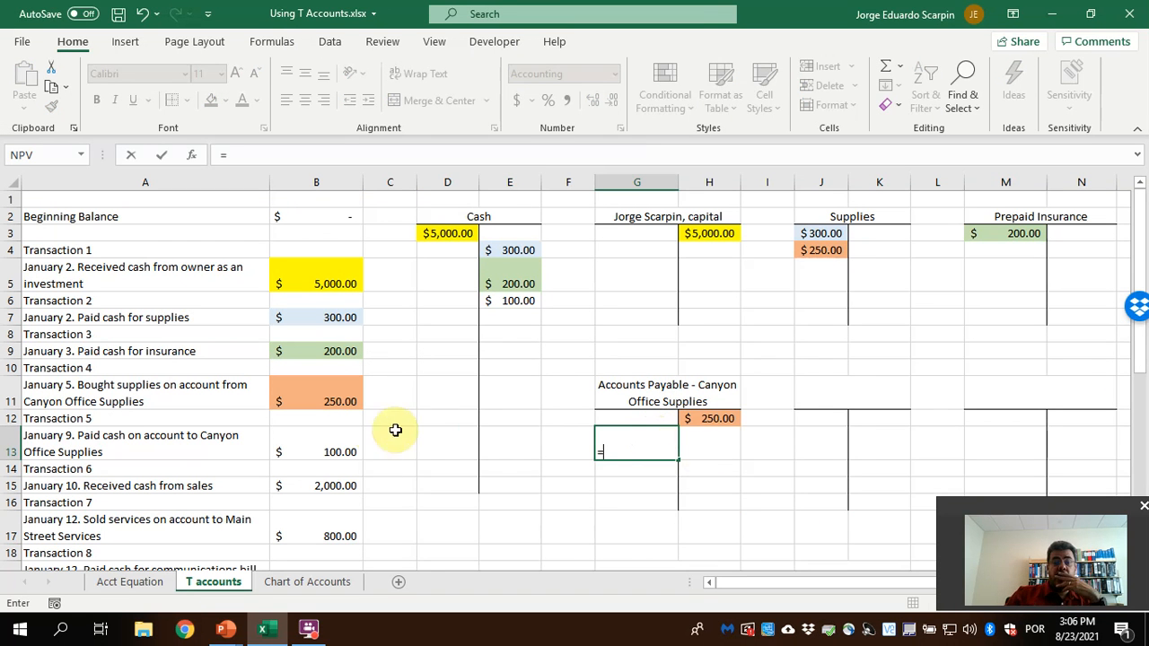
left_click(329, 433)
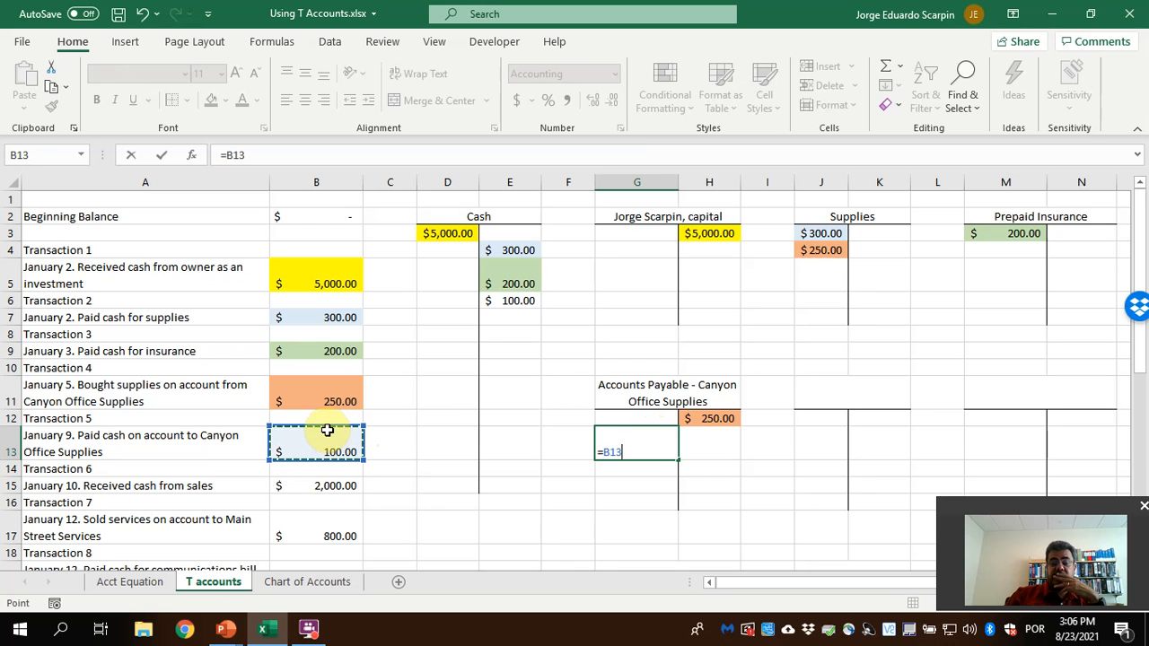
key("Return")
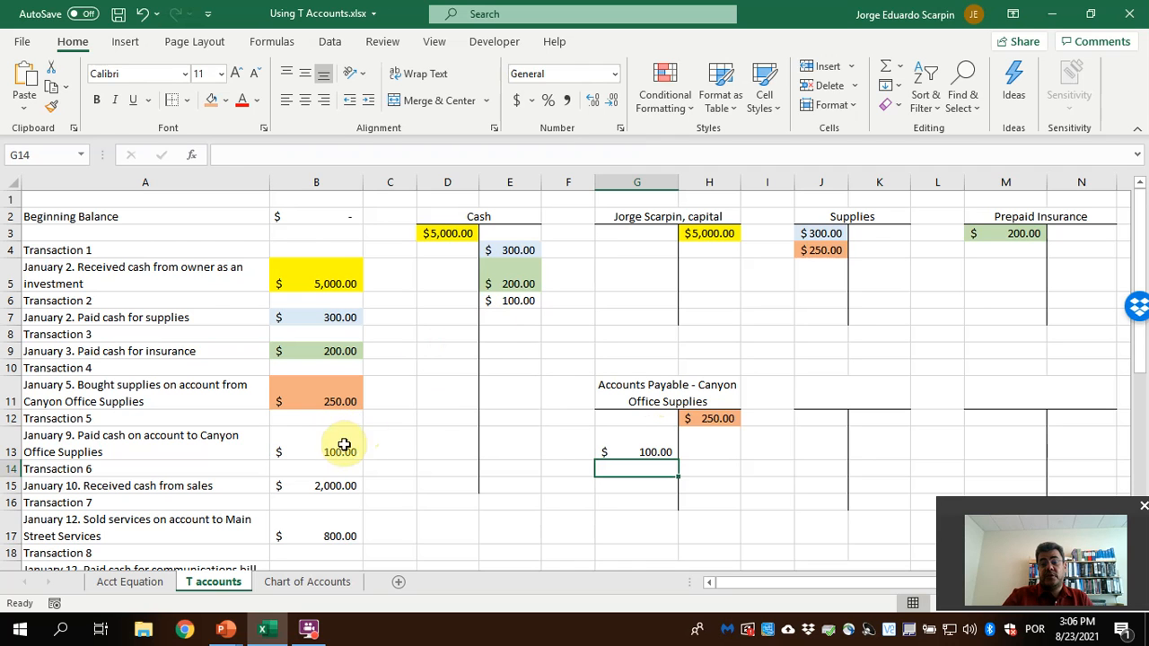
Fill the Transaction 5 amount in B13 and its entries in E6 and G13 with light gray
left_click(323, 452)
left_click(226, 101)
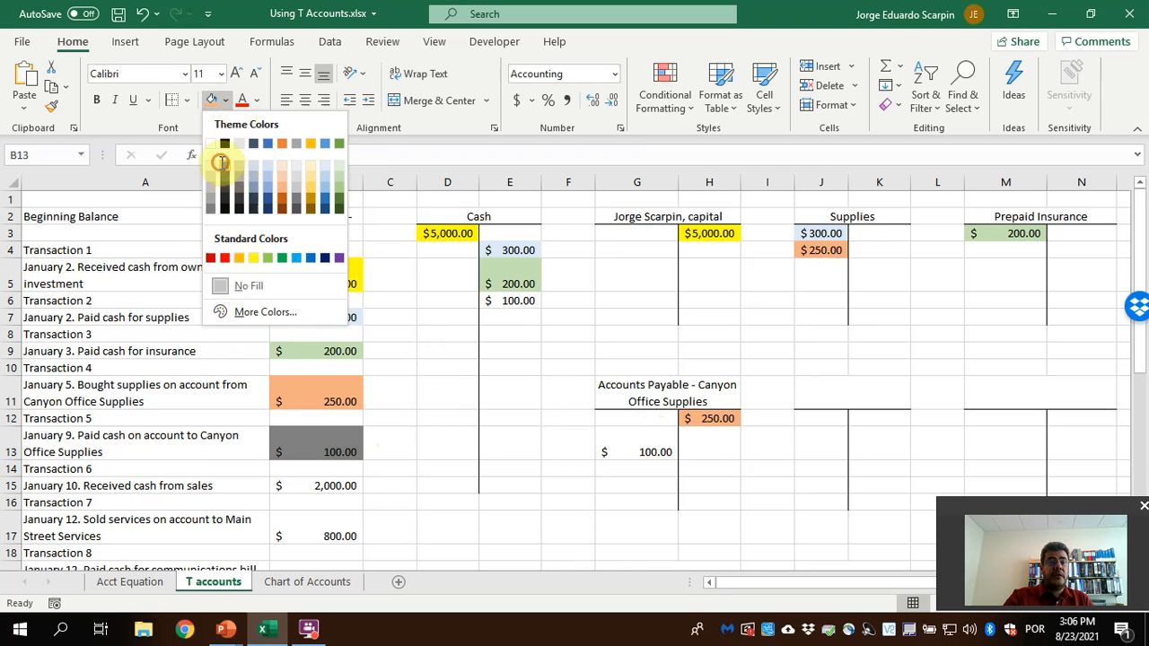
left_click(224, 159)
left_click(226, 100)
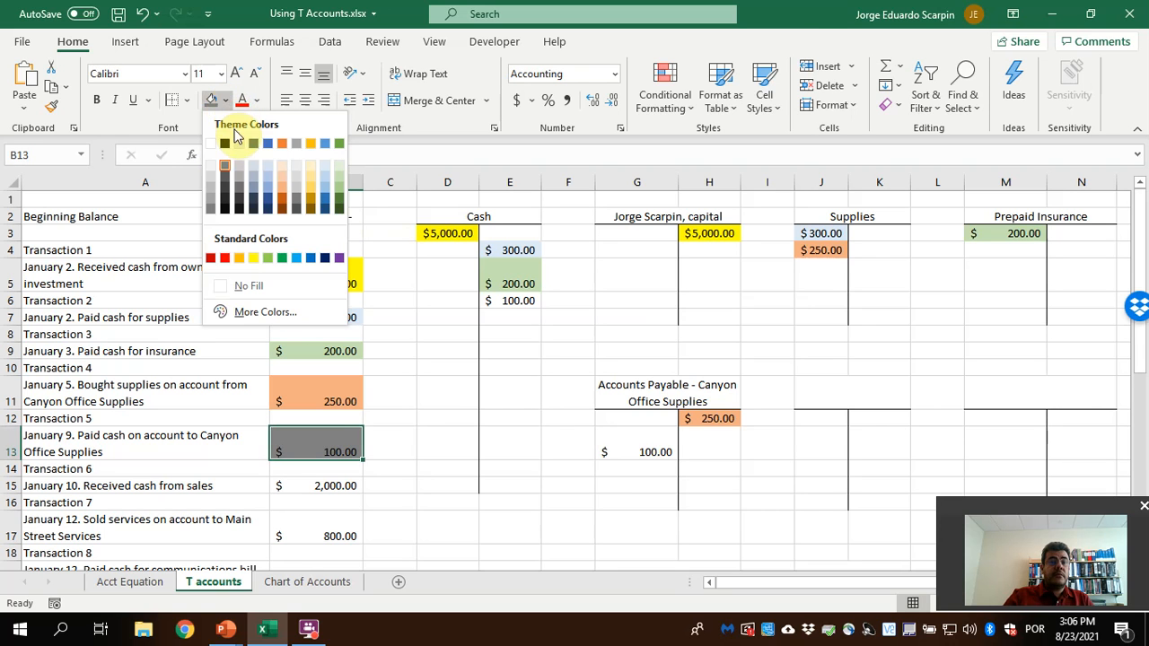
left_click(225, 175)
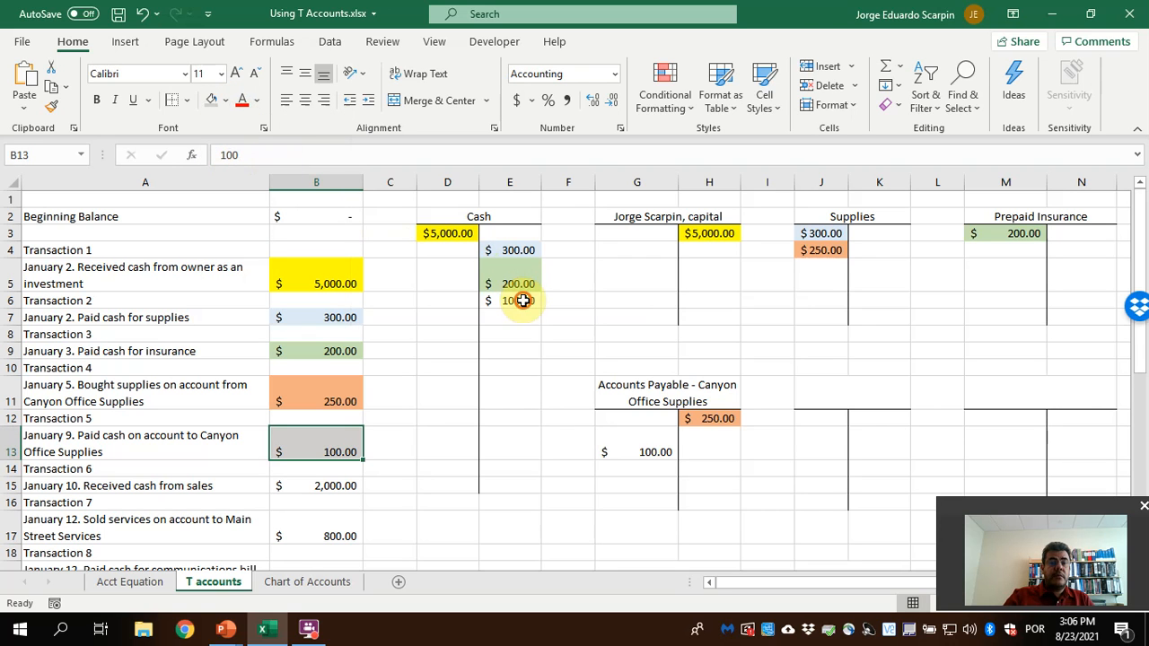
left_click(637, 451)
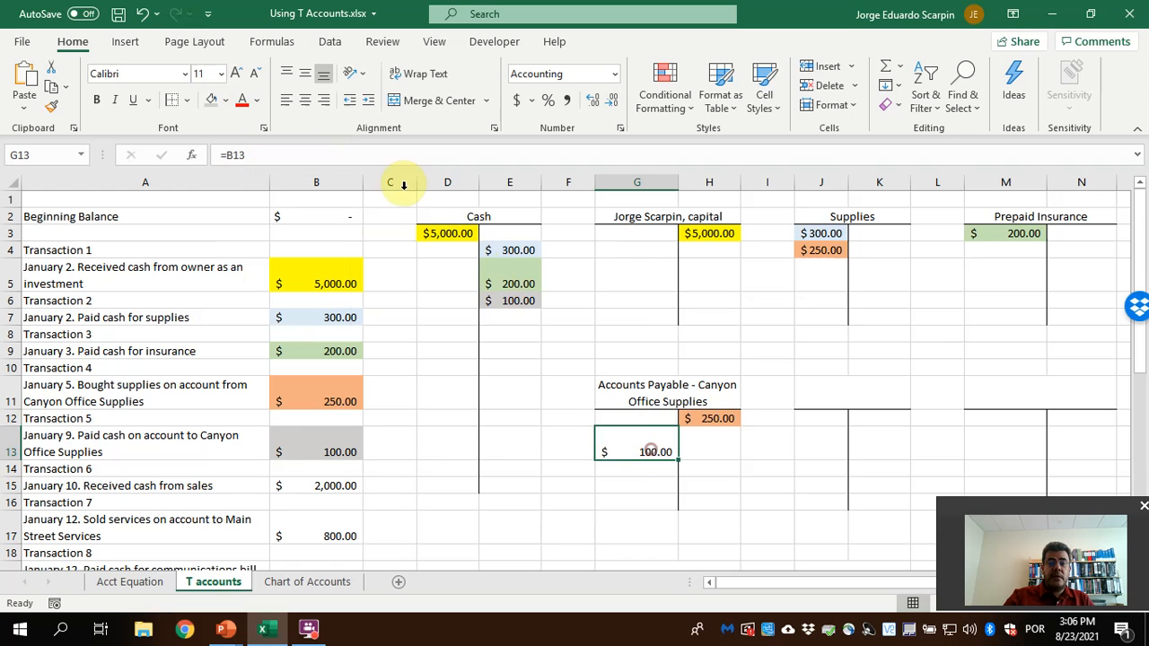
left_click(212, 99)
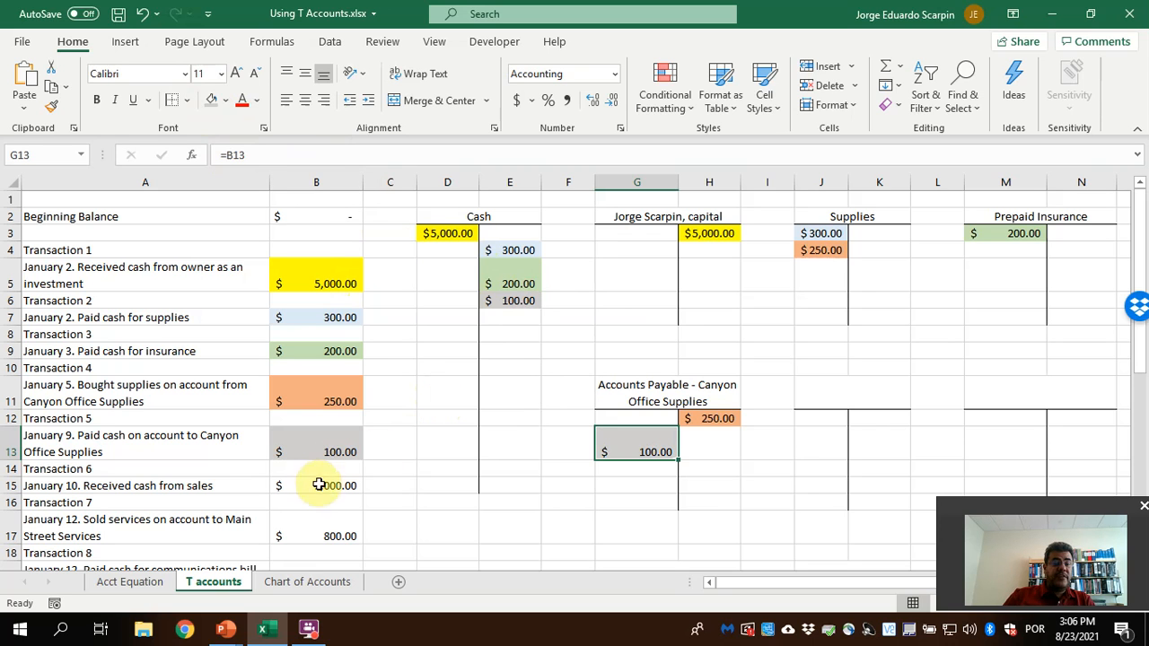
Debit the Cash T account in D7 with the Transaction 6 cash from sales by linking it to B15
left_click(441, 318)
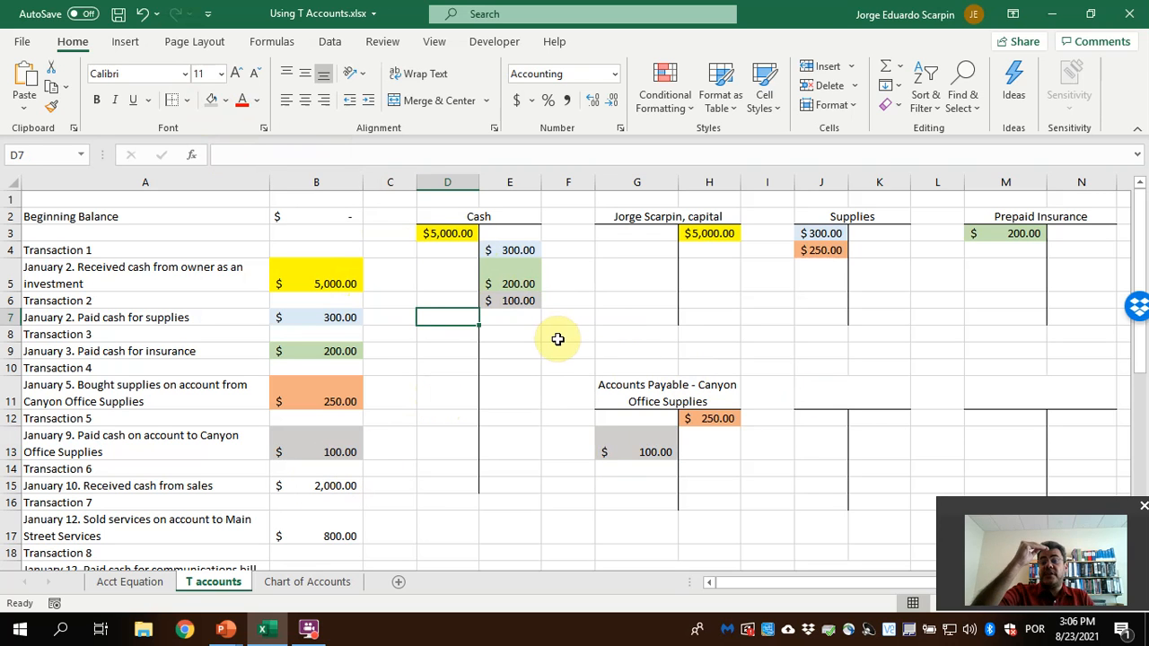
type("=")
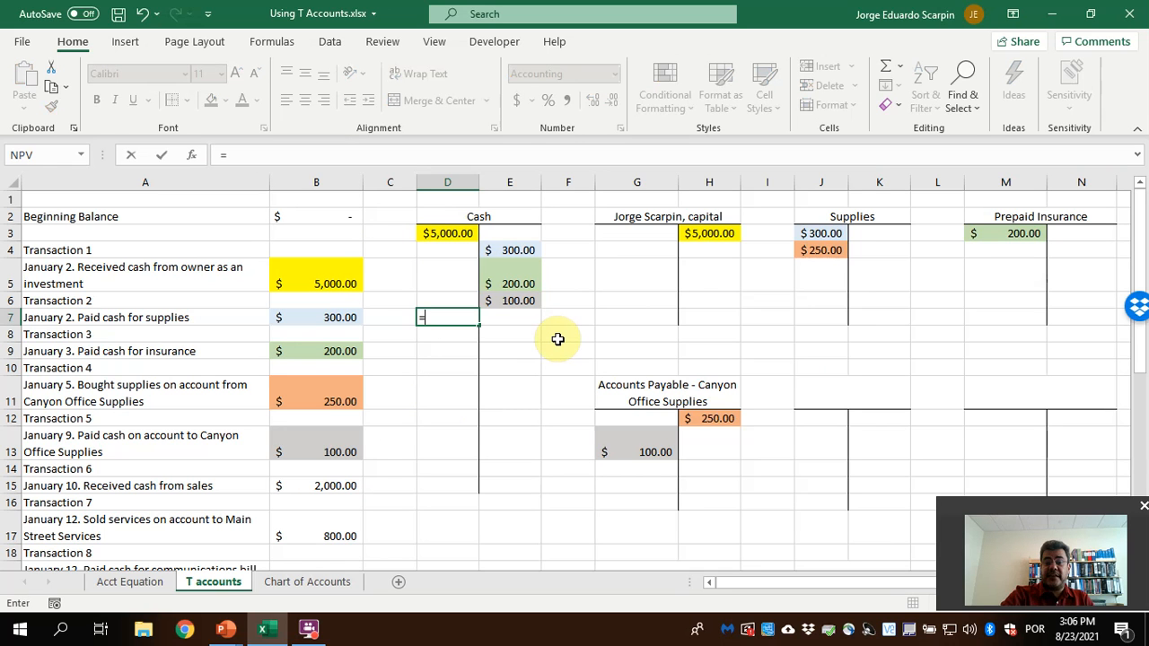
left_click(286, 489)
key("Return")
Consult the chart of accounts for the revenue account and title the T account in J11 "Sales"
left_click(307, 581)
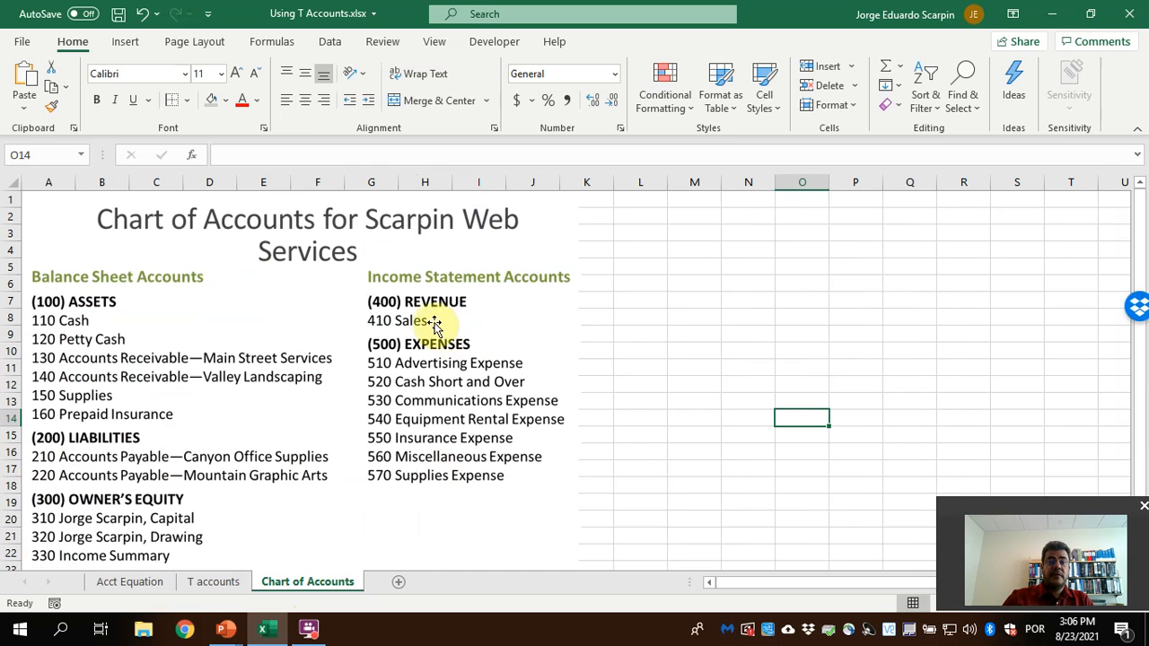
left_click(214, 581)
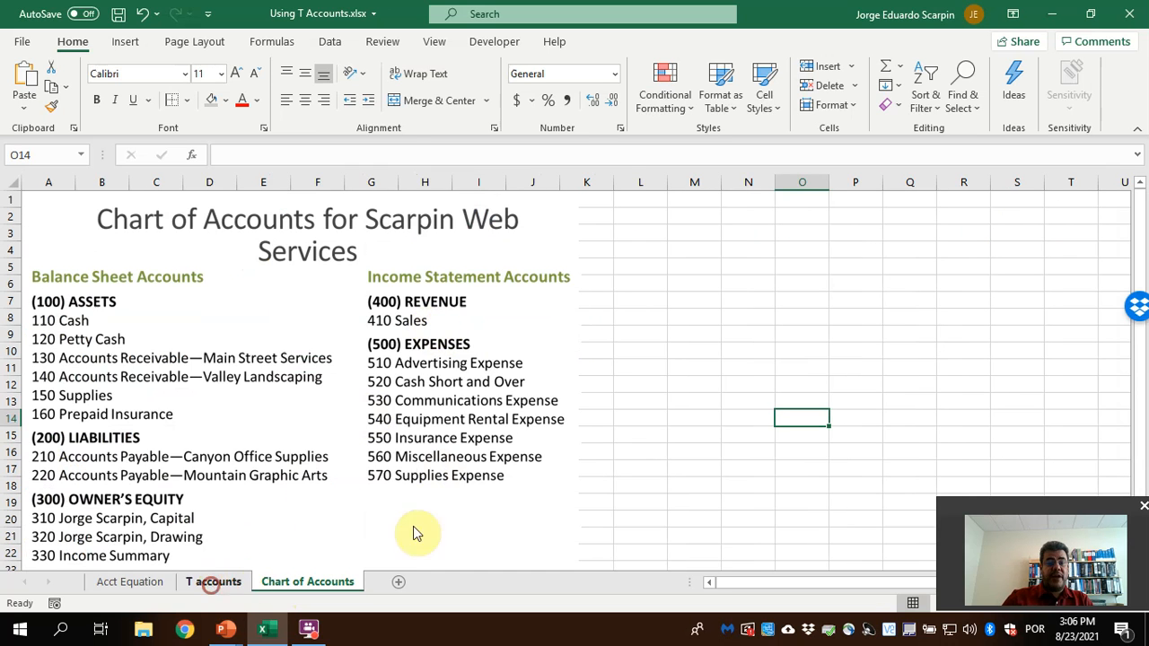
left_click(831, 390)
type("Sales")
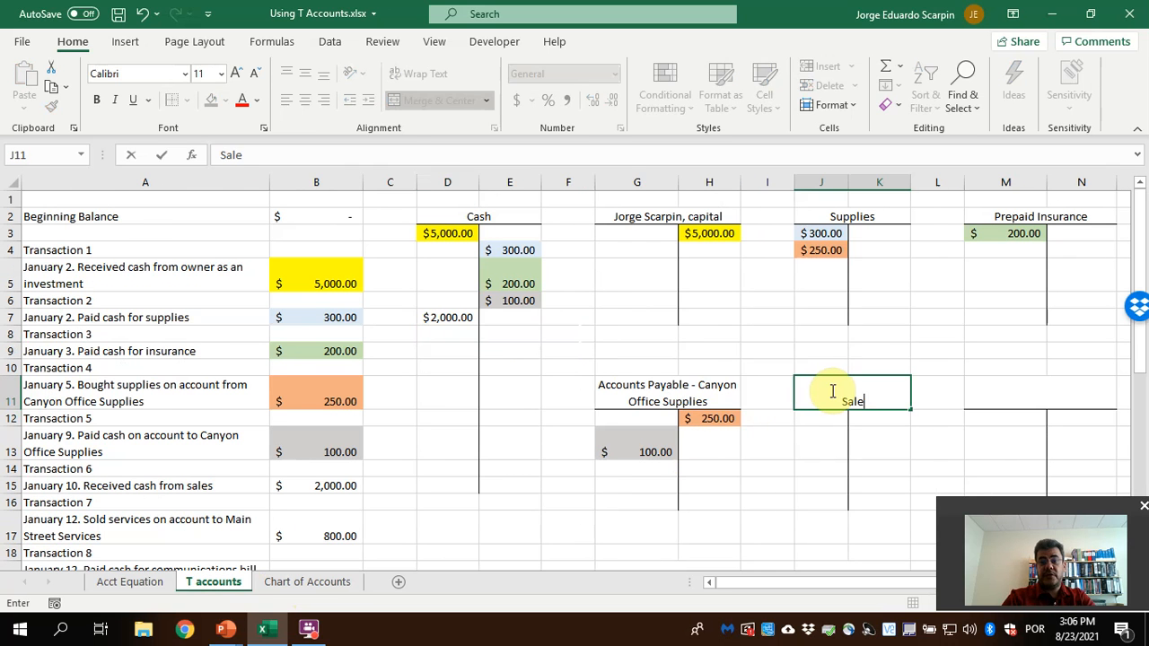
key("Return")
Credit the Sales T account in K12 with the Transaction 6 amount using the formula =B15
left_click(869, 414)
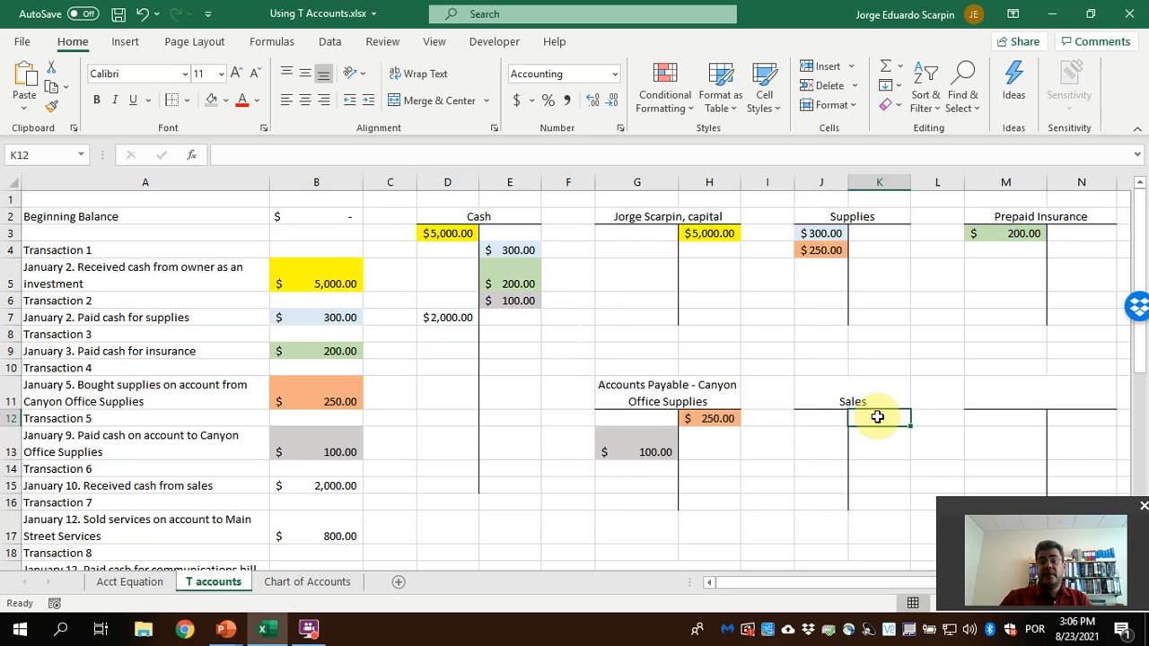
type("=")
left_click(294, 488)
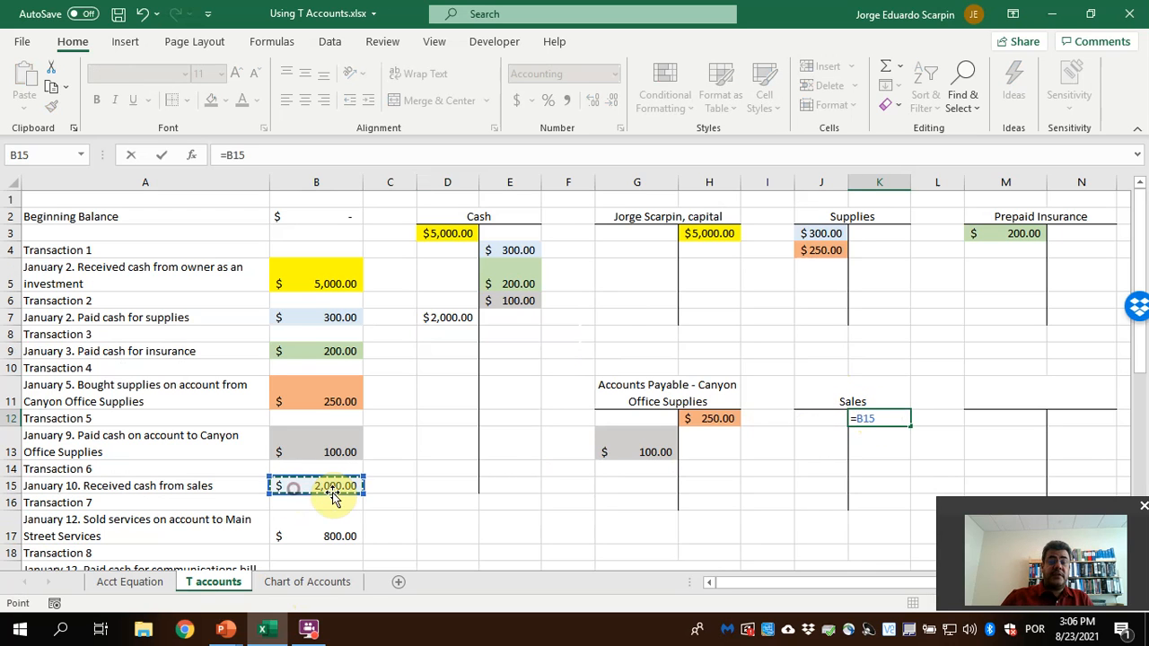
key("Return")
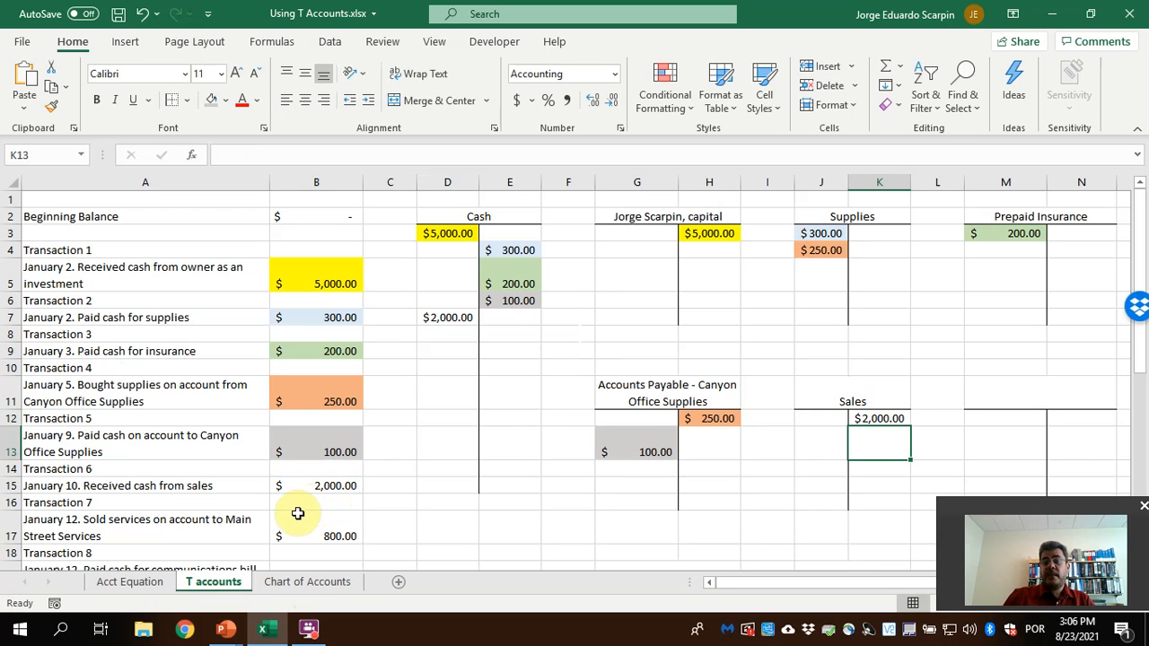
Fill the Transaction 6 amount in B15 and its entries in K12 and D7 with the standard light blue
left_click(328, 583)
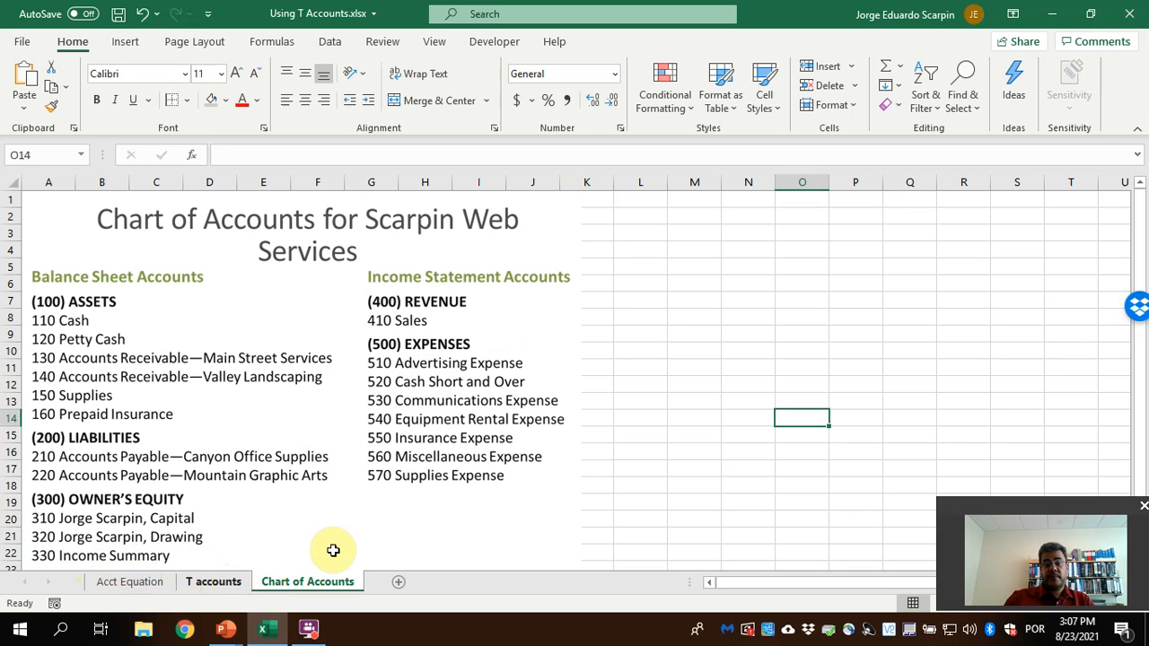
key("ctrl+Page_Up")
left_click(225, 99)
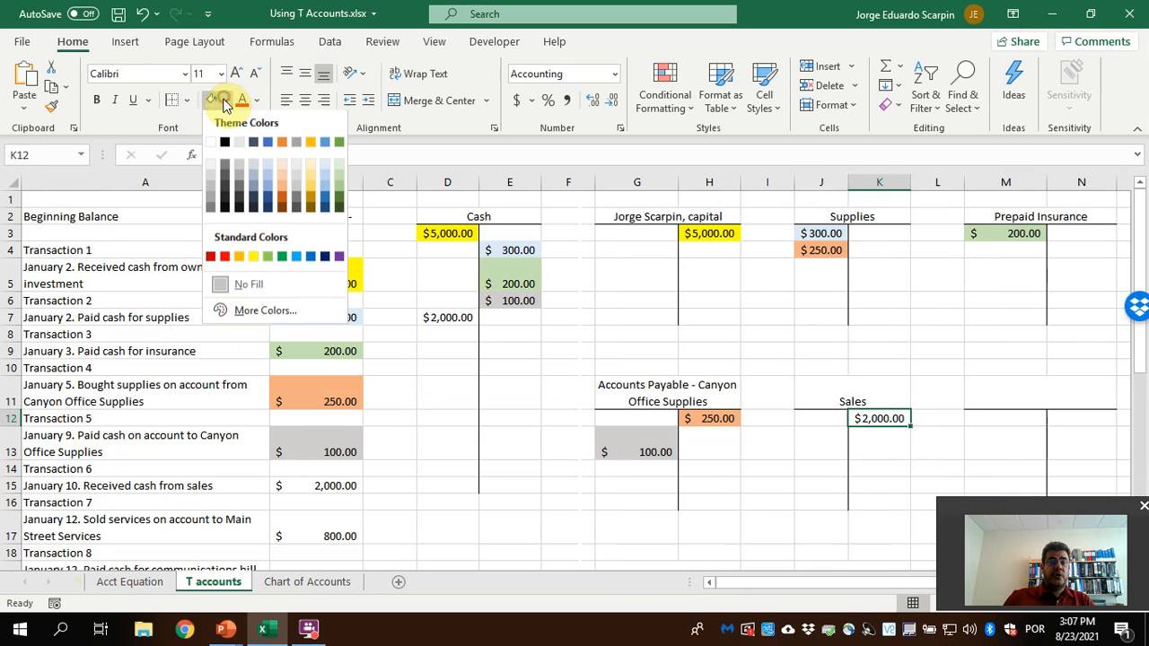
left_click(296, 256)
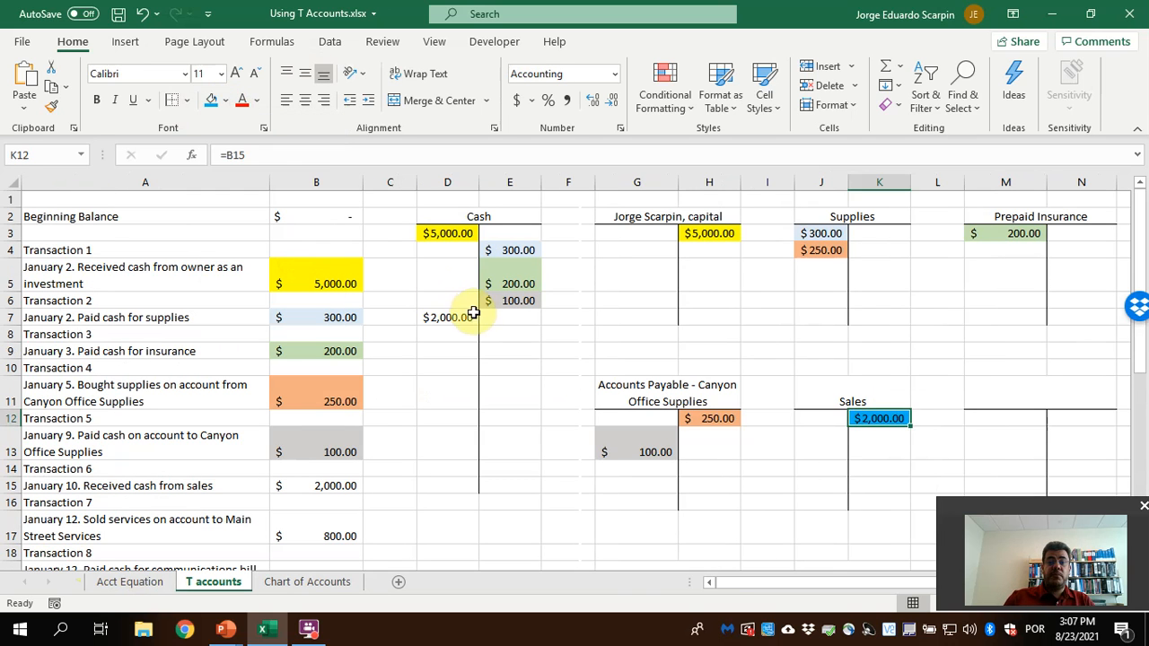
left_click(446, 318)
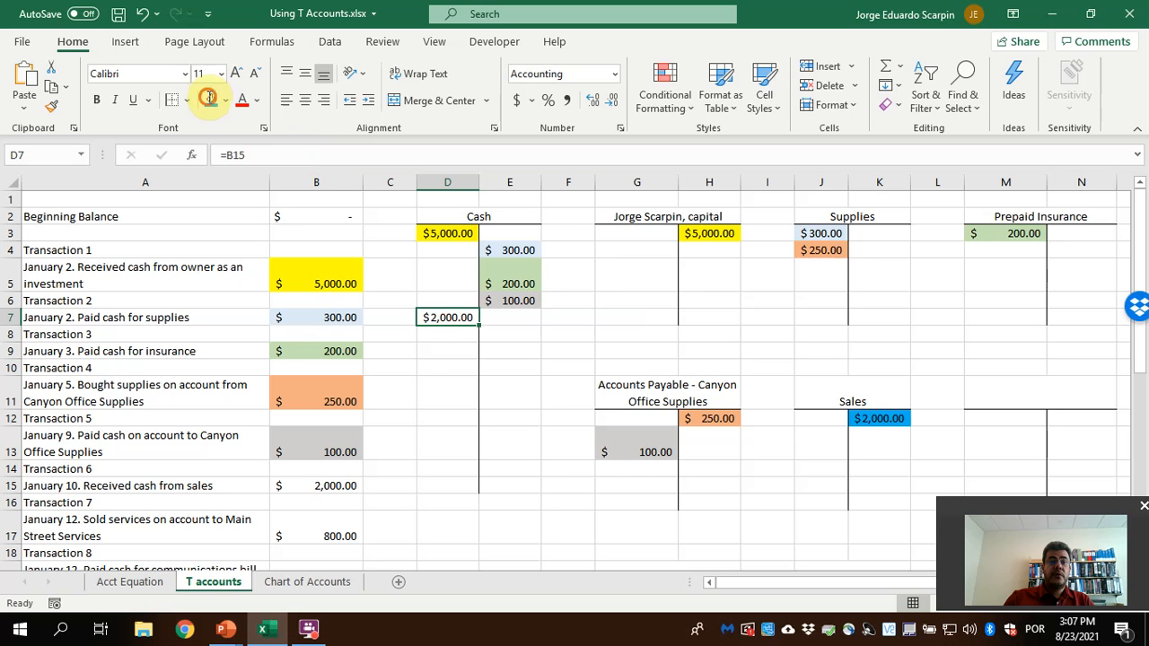
left_click(209, 99)
left_click(329, 485)
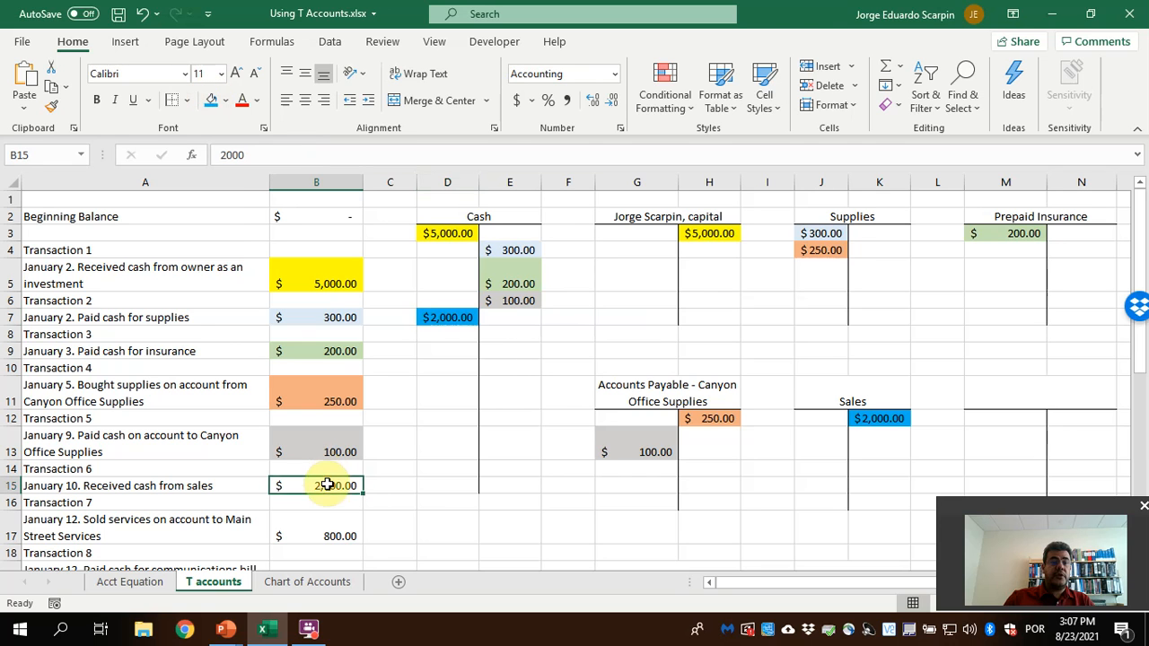
left_click(212, 100)
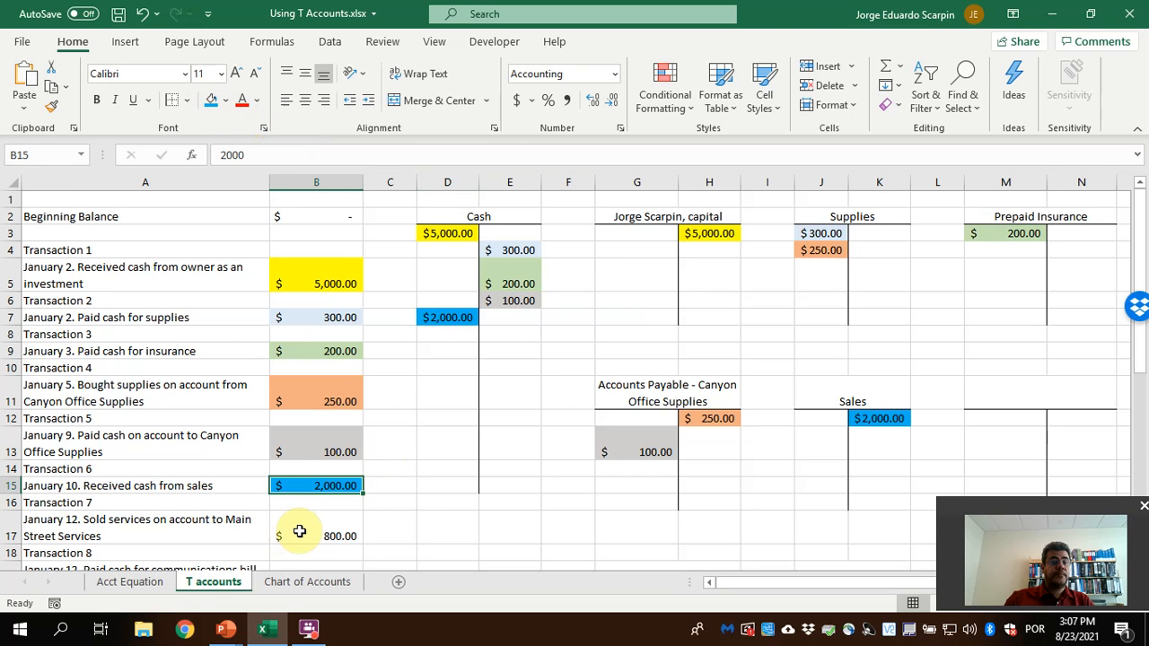
Credit the Sales T account in K13 with the Transaction 7 services sold on account by linking it to B17
left_click(869, 440)
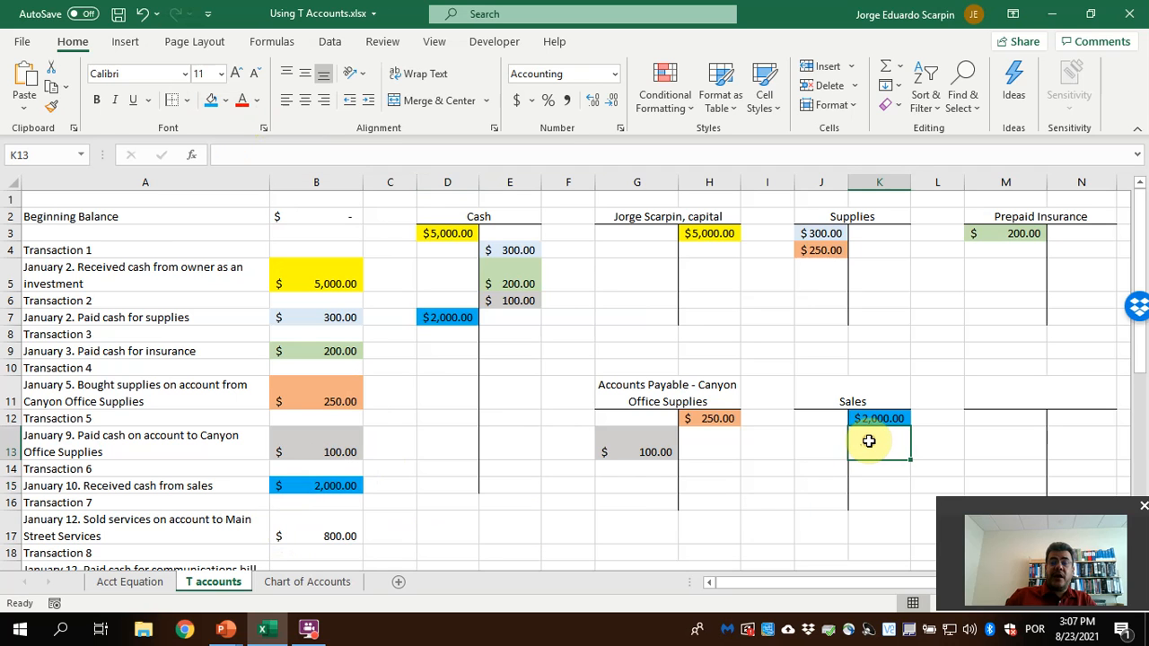
type("=")
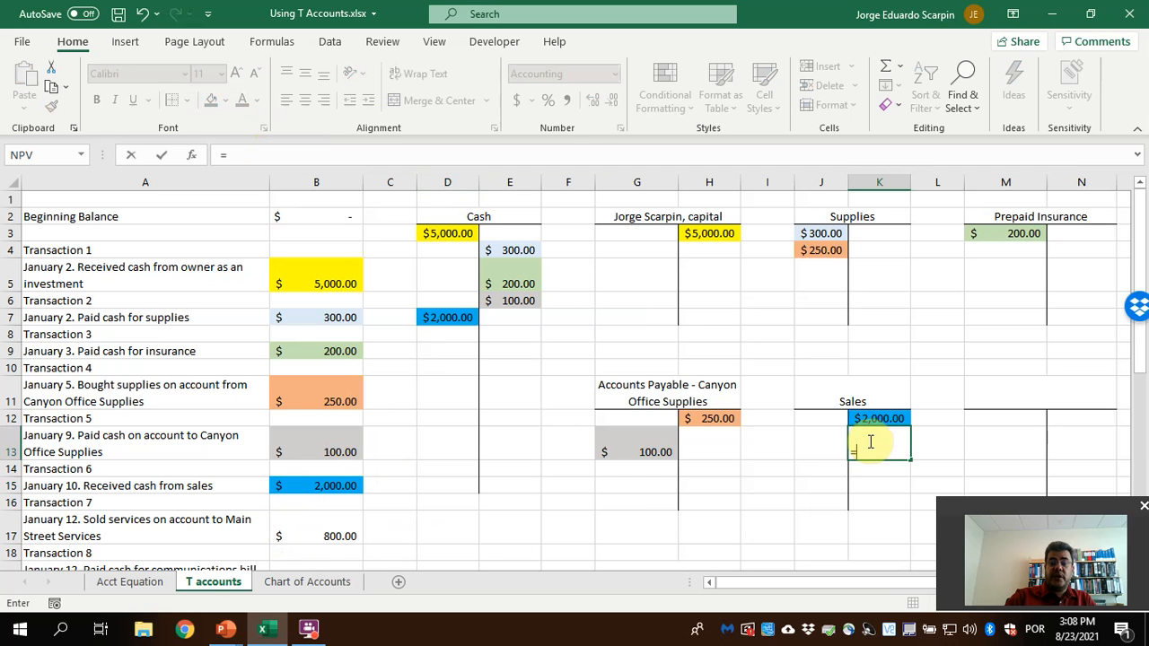
left_click(318, 531)
key("Return")
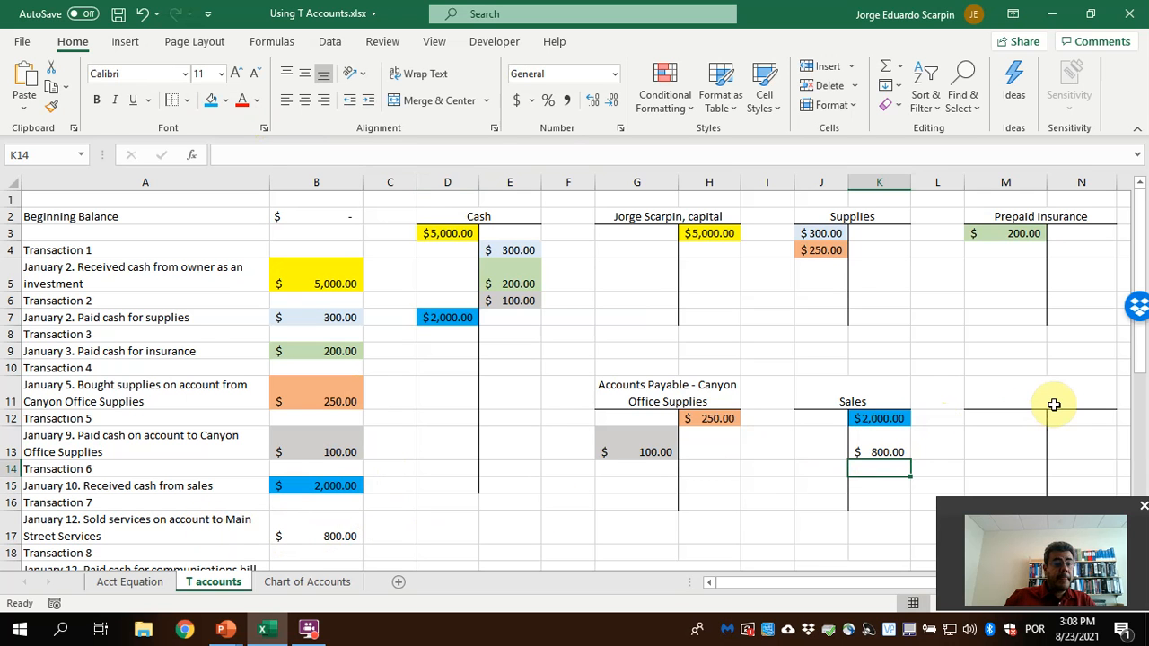
Consult the chart of accounts for the receivable account and title the T account in M11 "Accounts Receivable - Main Street Services"
left_click(296, 582)
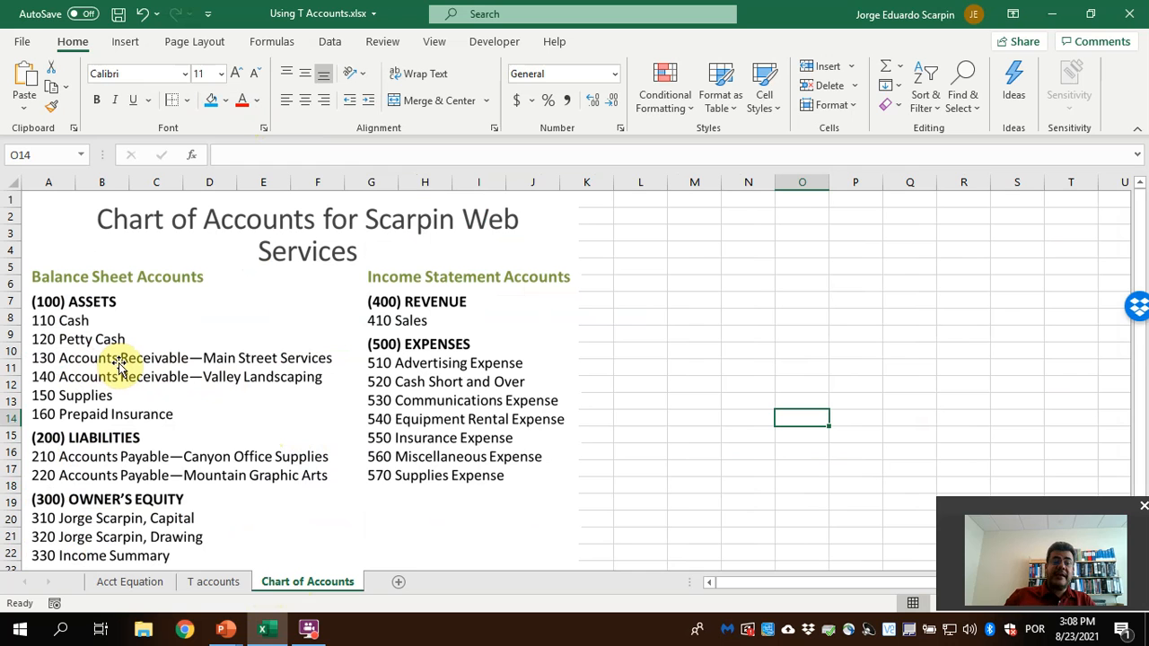
left_click(230, 584)
type("Accounts Receivable - Main")
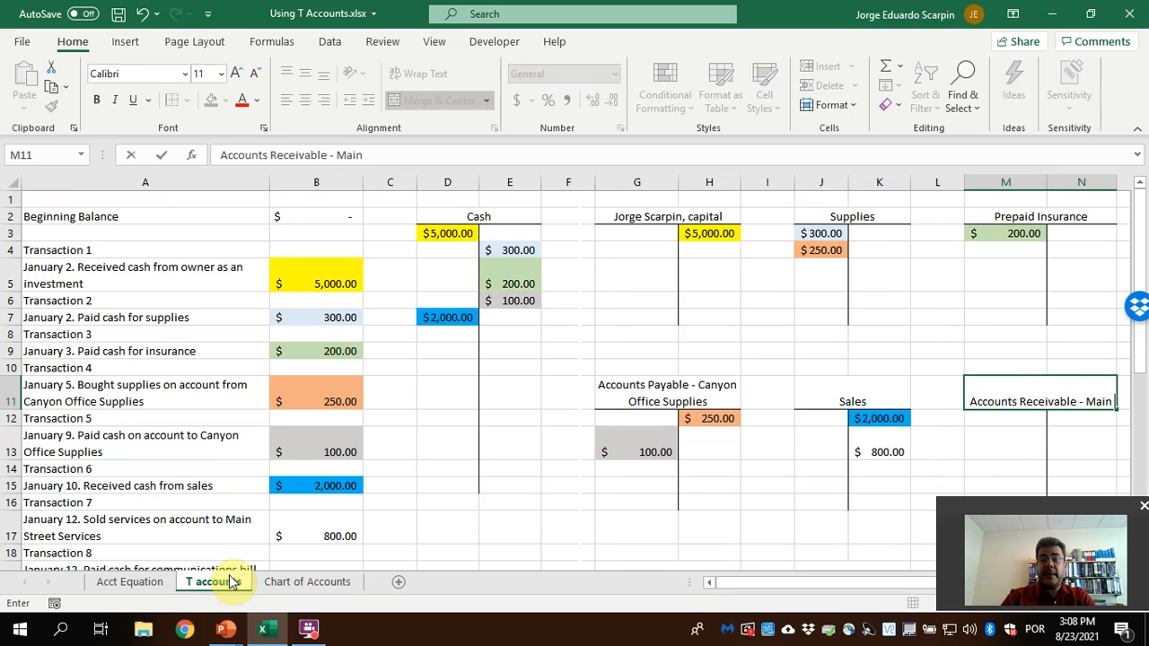
type(" Street")
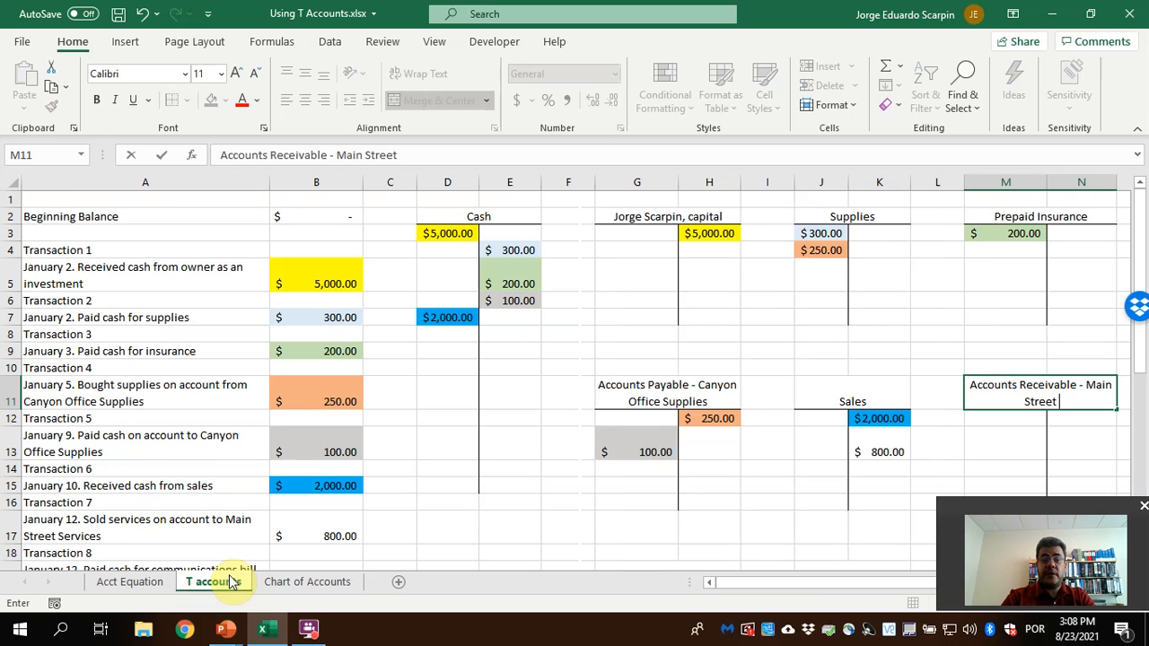
type(" Services")
key("Return")
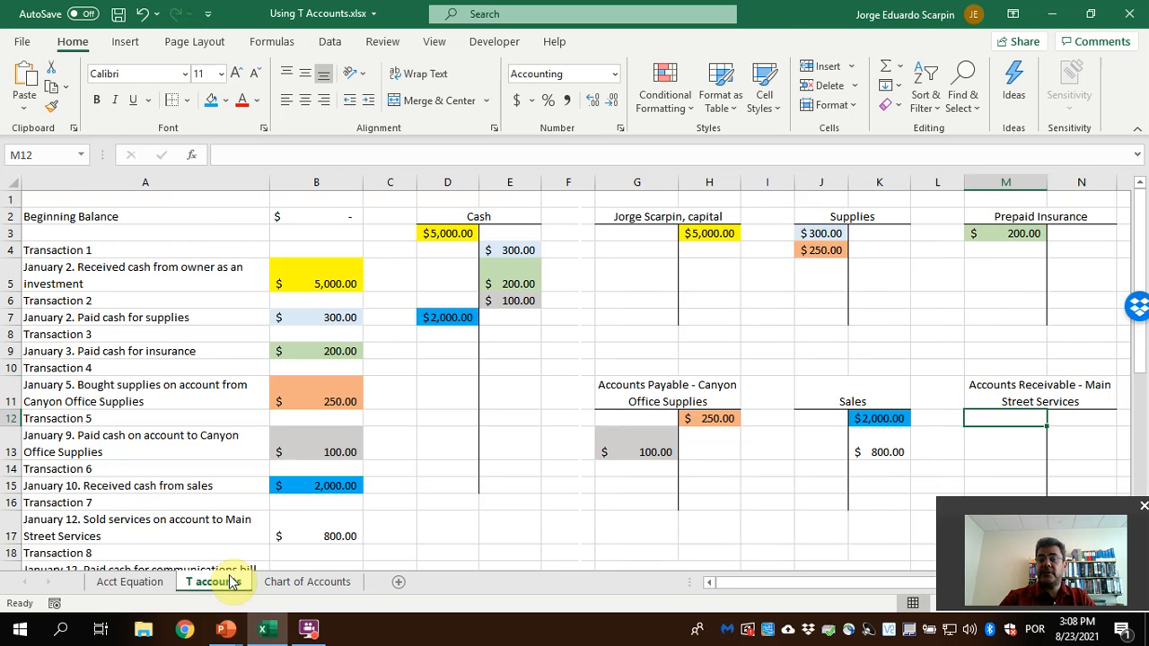
Debit the Accounts Receivable T account in M12 with the Transaction 7 amount using the formula =B17
type("=")
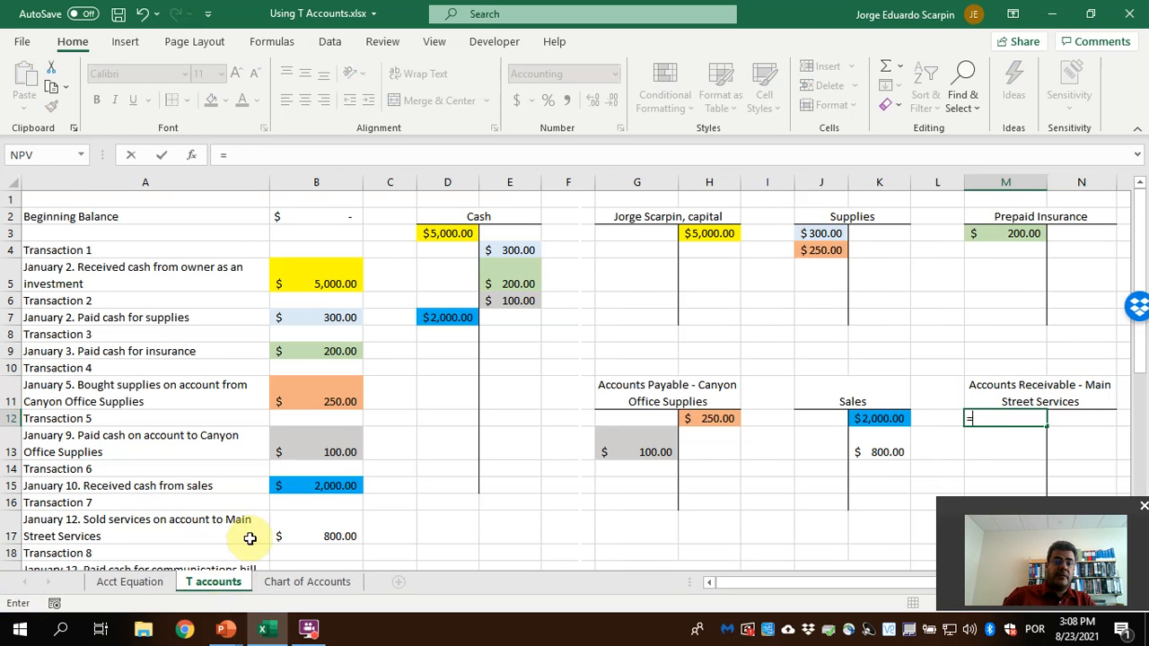
left_click(344, 536)
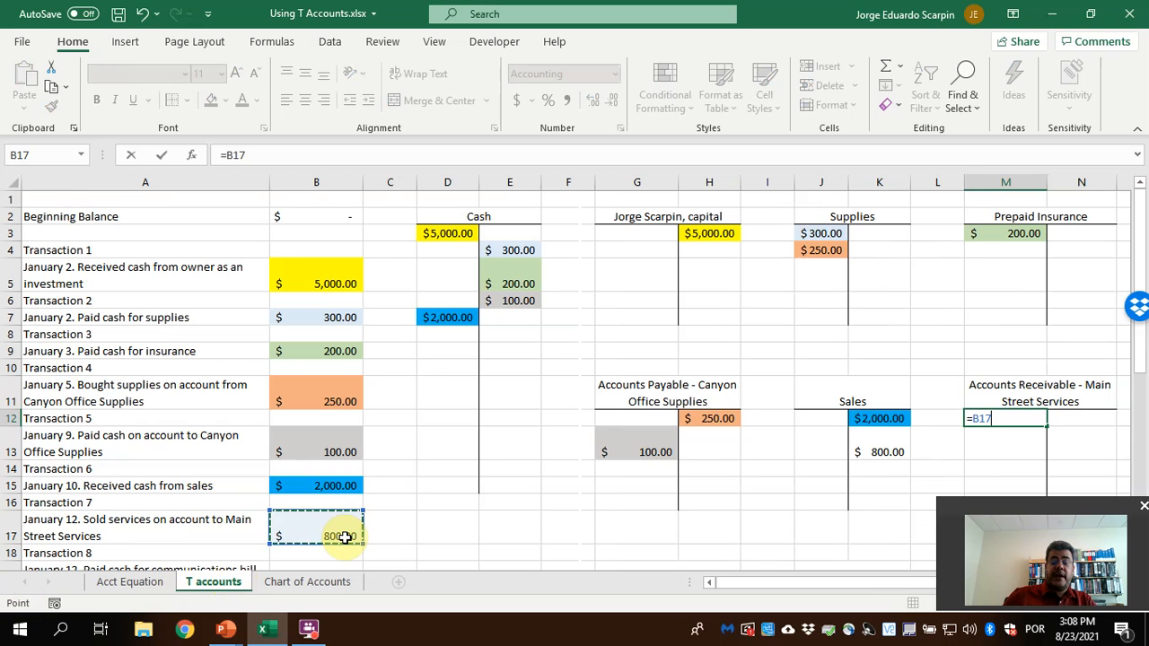
key("Return")
Fill the Transaction 7 amount in B17 and its entries in M12 and K13 with a light red from the extended color palette
left_click(983, 420)
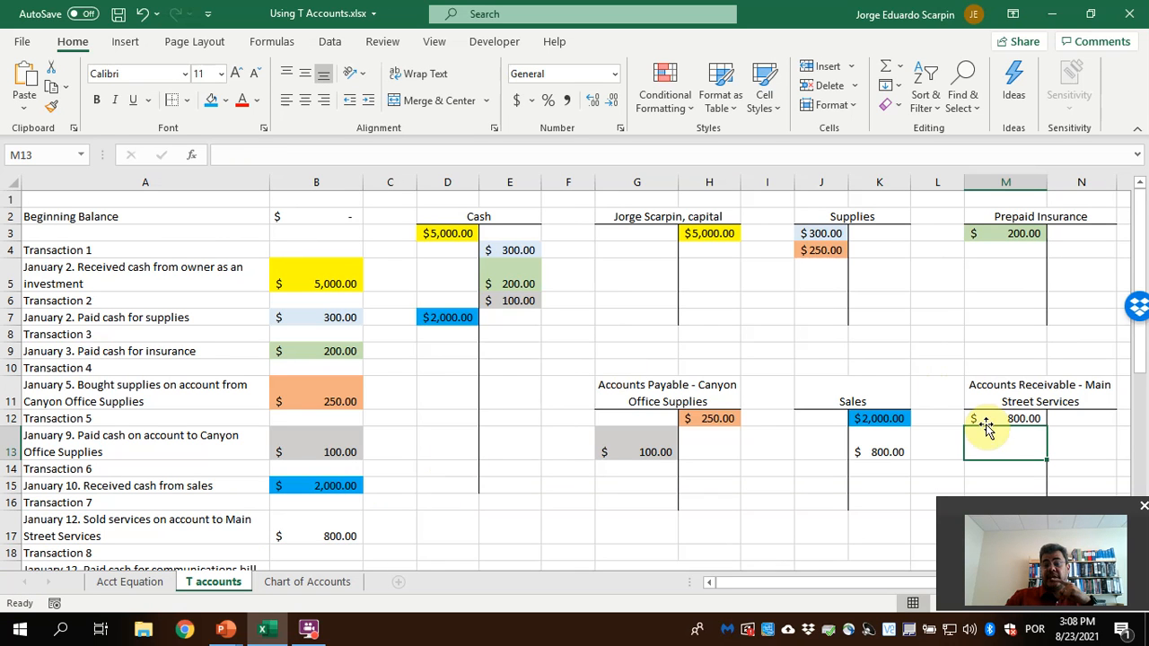
left_click(225, 100)
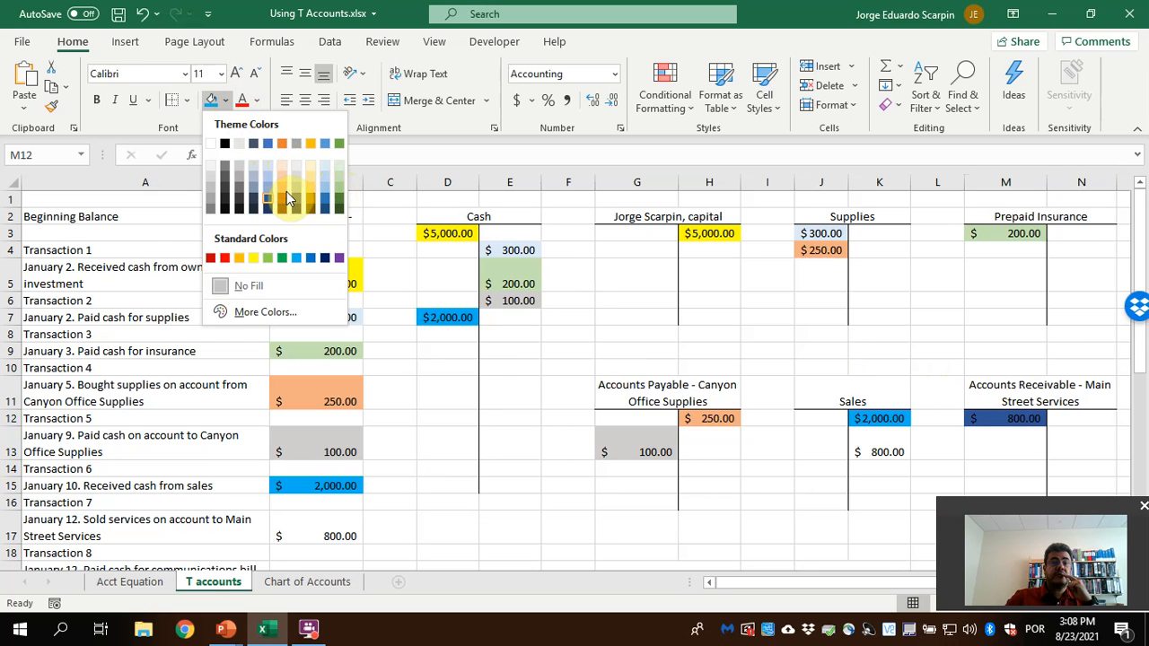
left_click(218, 257)
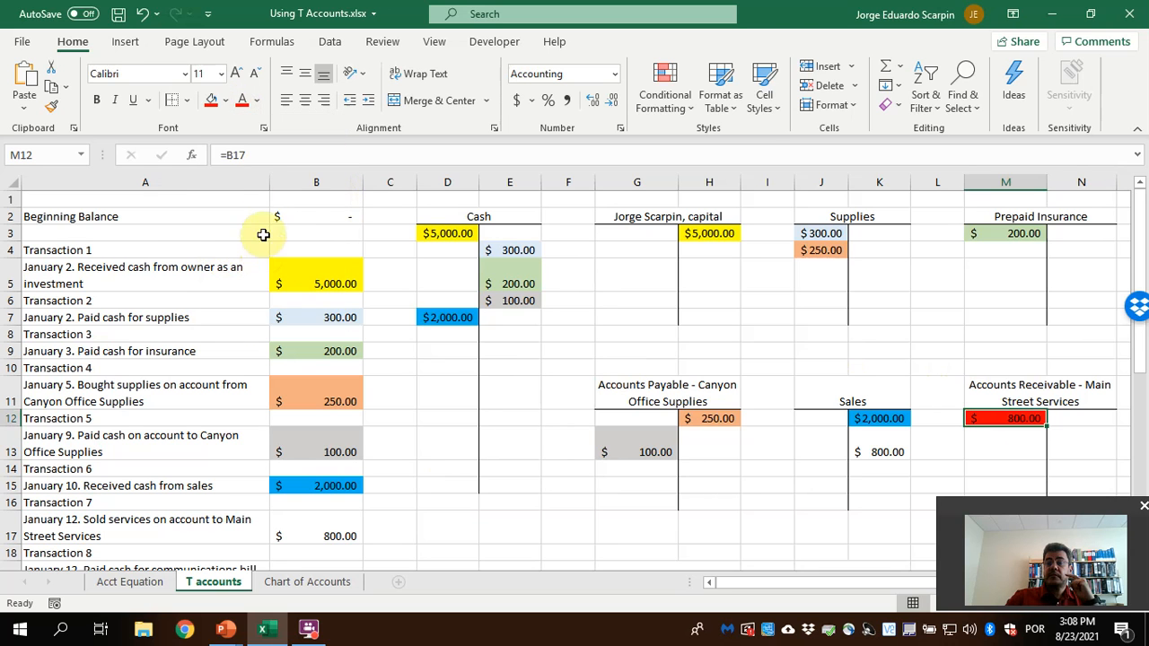
left_click(225, 100)
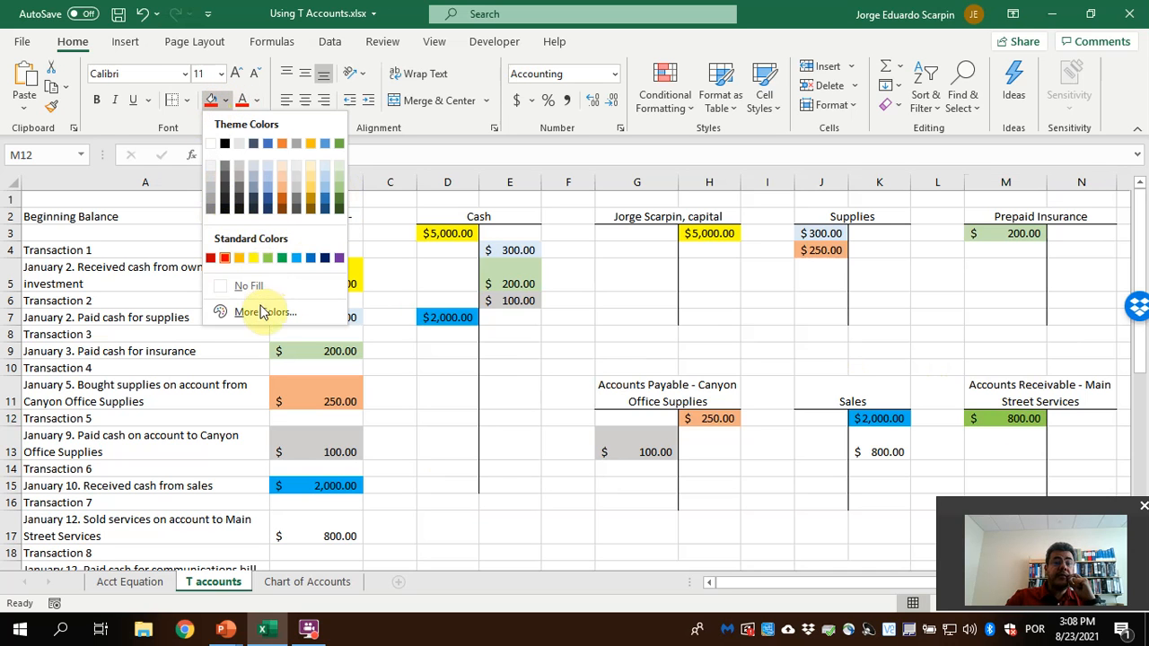
key("Escape")
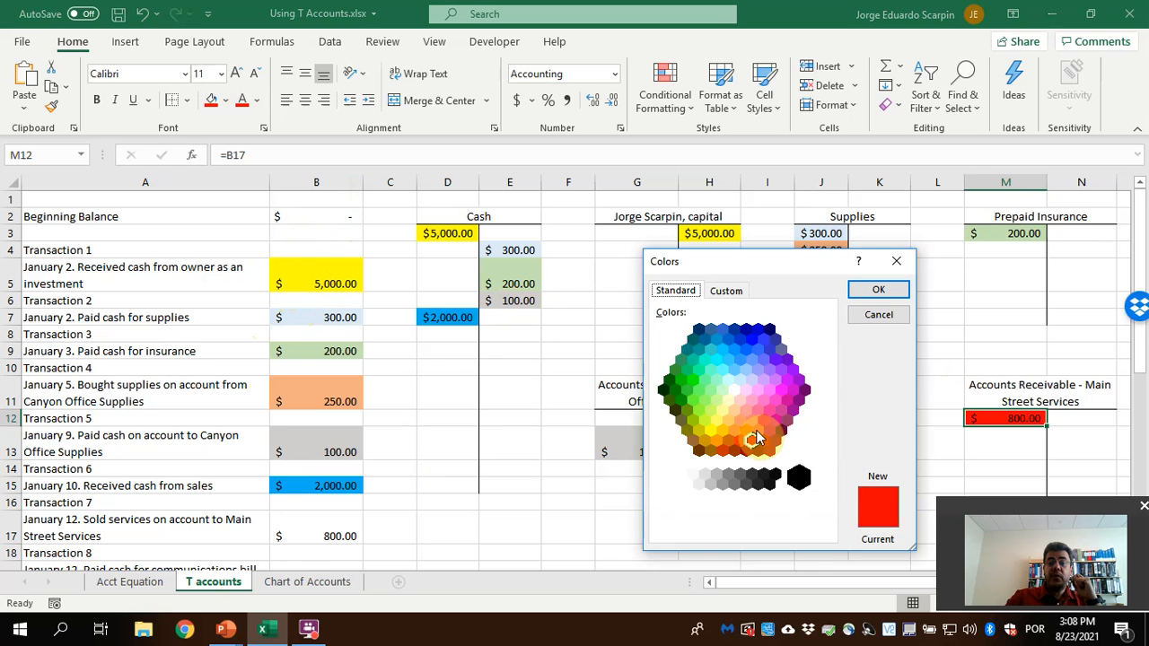
left_click(754, 439)
left_click(878, 289)
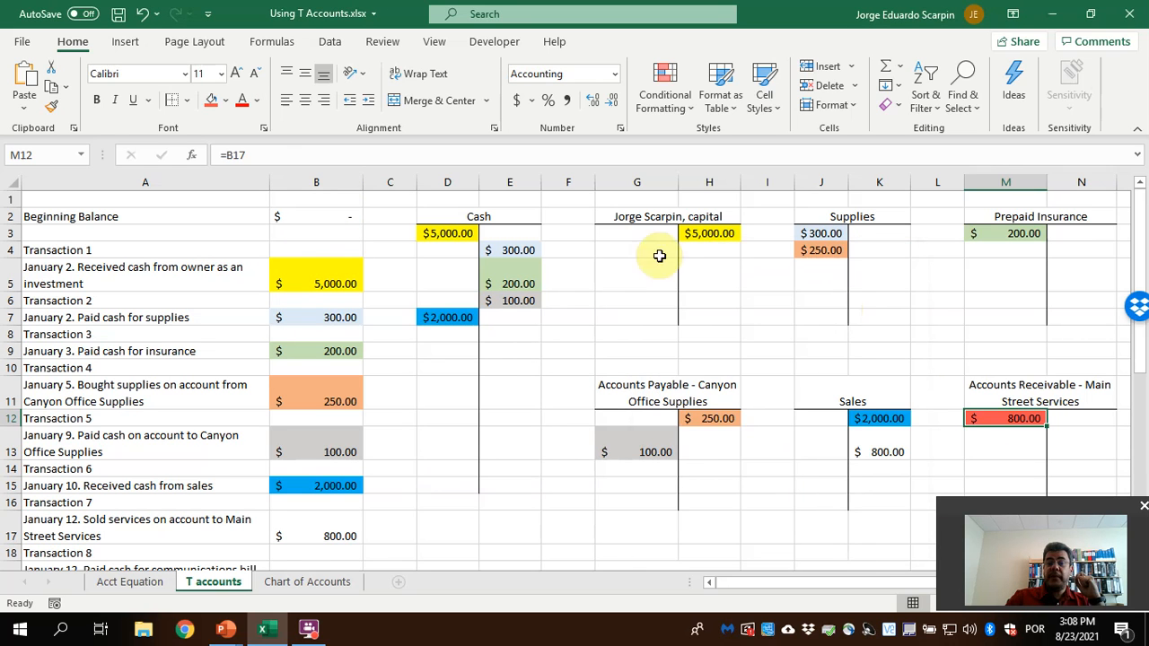
left_click(878, 451)
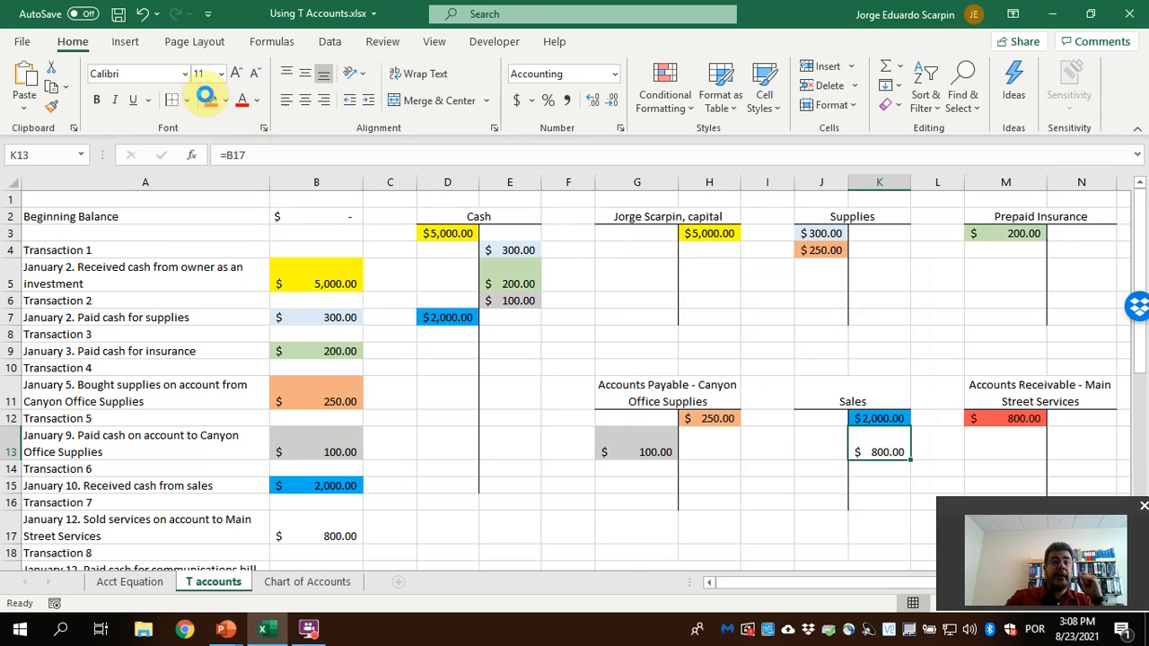
left_click(211, 100)
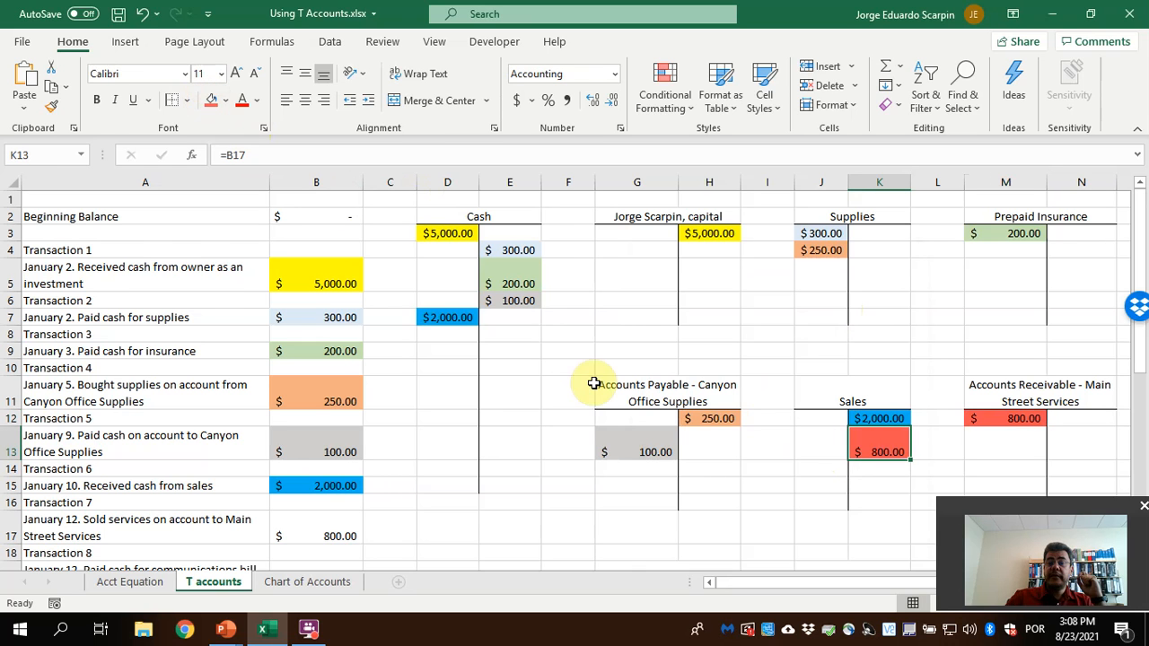
left_click(310, 530)
left_click(213, 100)
Credit the Cash T account in E8 with the Transaction 8 communications bill payment by linking it to B19
scroll(514, 428, "down", 1)
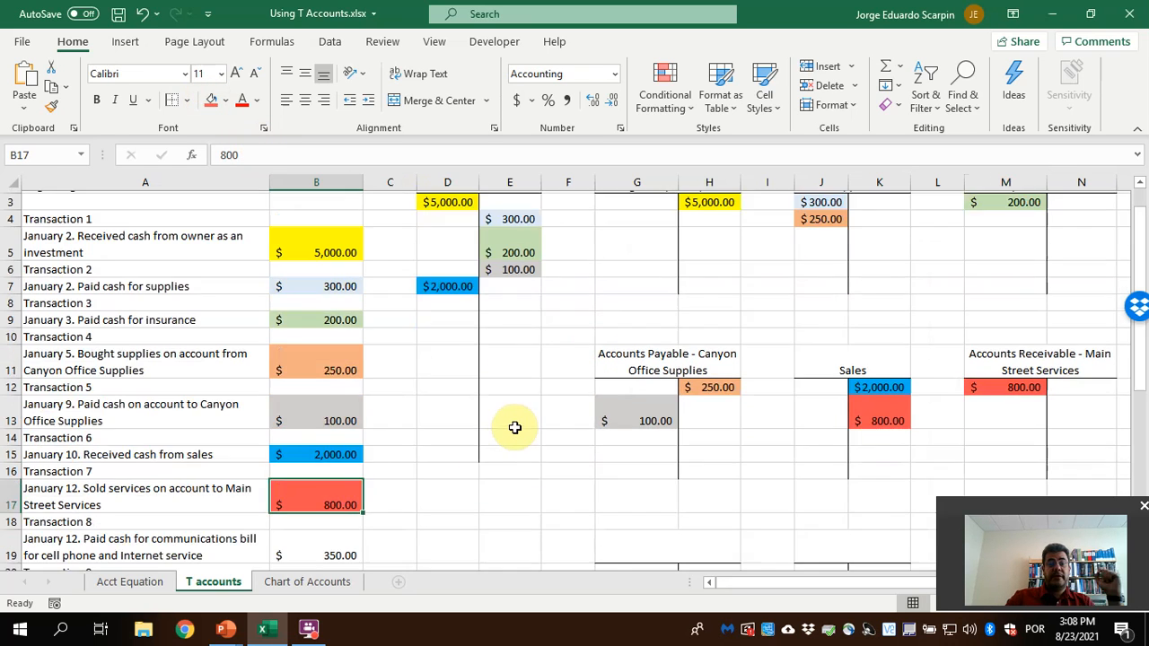
scroll(514, 428, "down", 3)
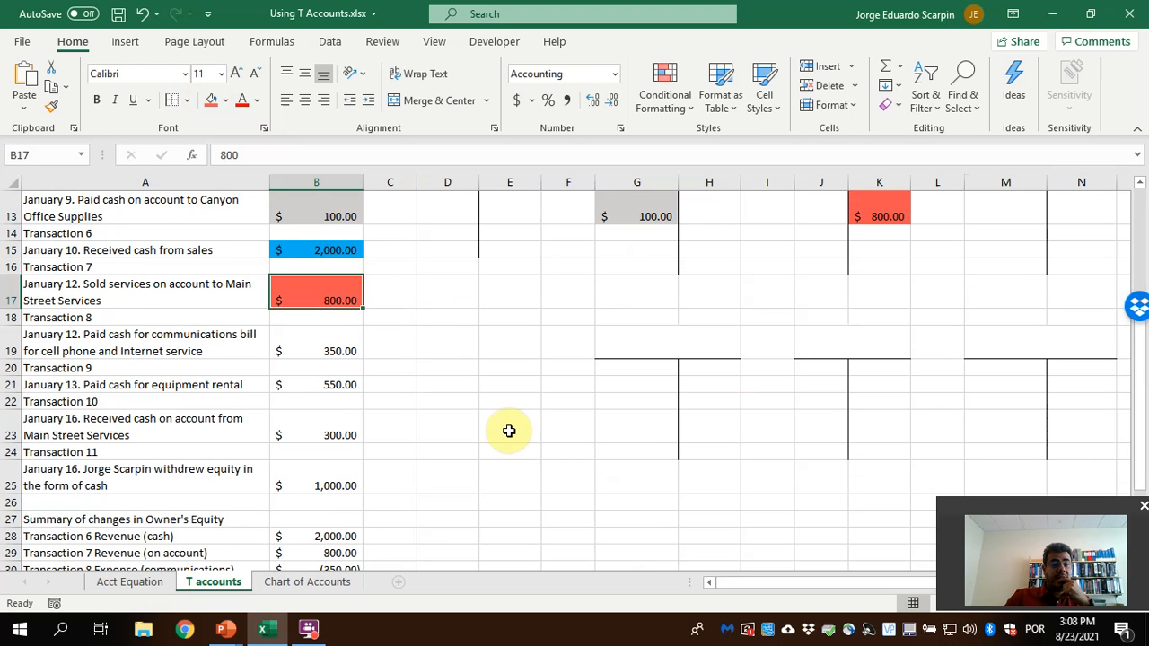
scroll(508, 431, "down", 4)
scroll(508, 431, "up", 3)
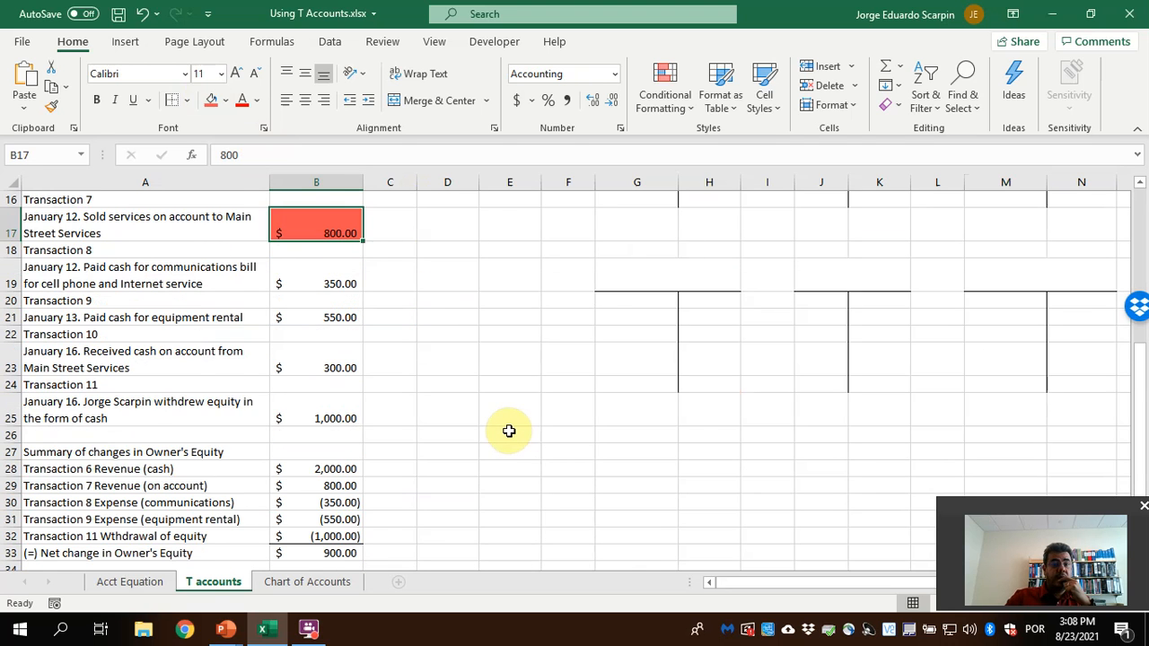
scroll(508, 431, "up", 1)
scroll(509, 431, "up", 3)
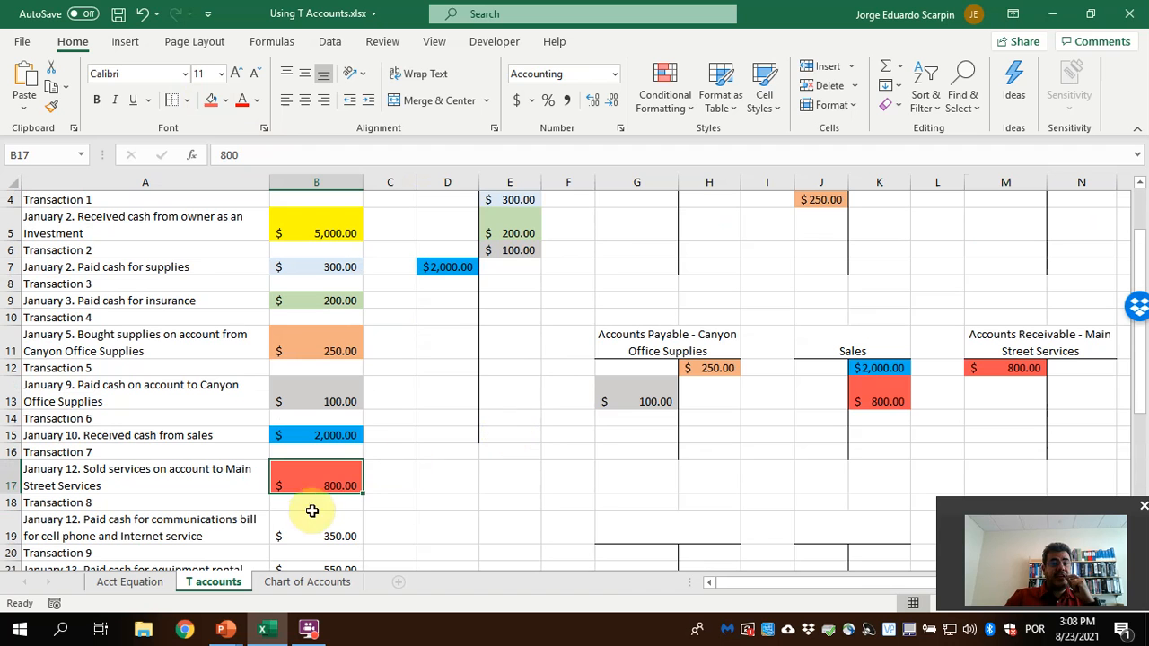
scroll(546, 386, "up", 1)
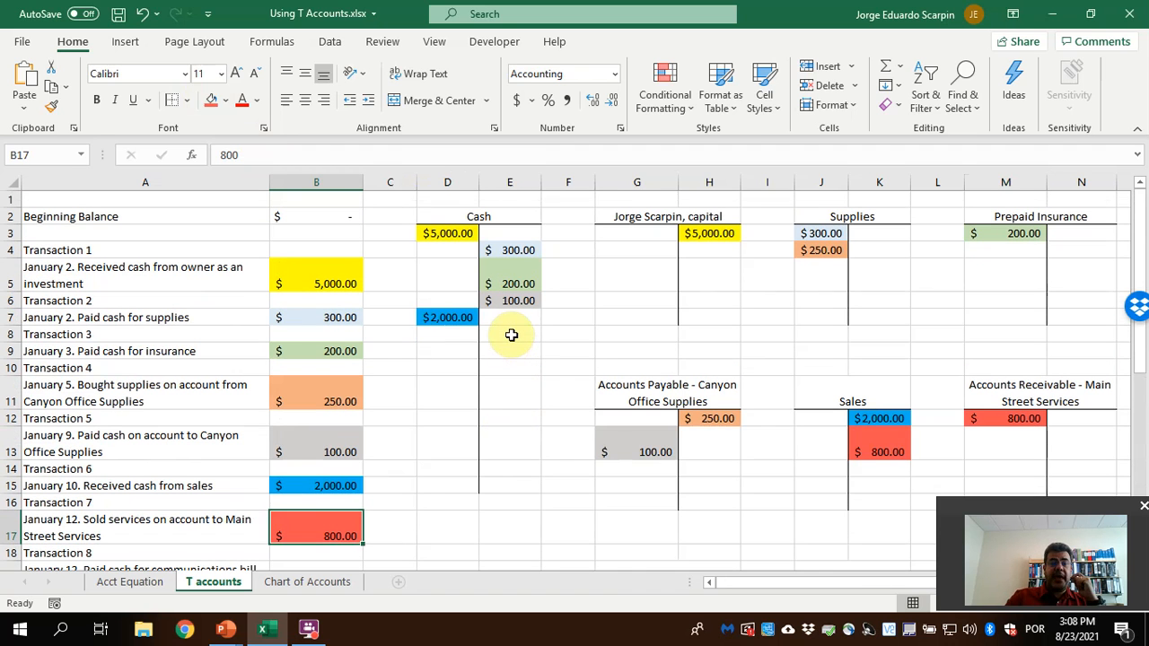
left_click(511, 334)
type("=")
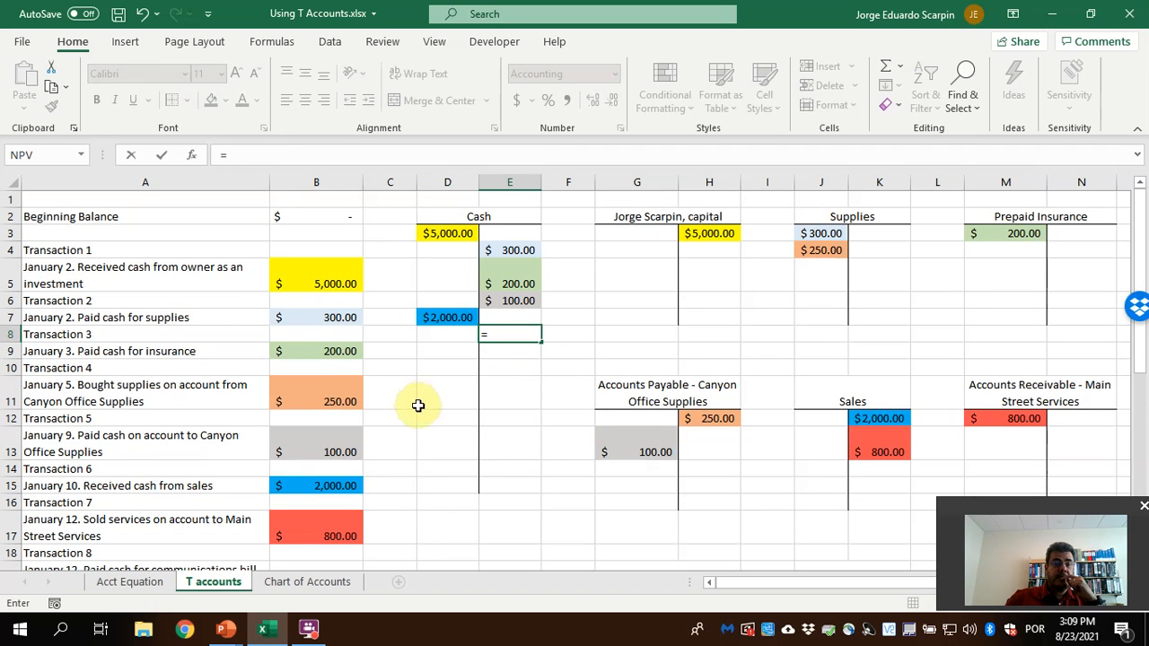
scroll(403, 430, "down", 2)
left_click(328, 467)
key("Return")
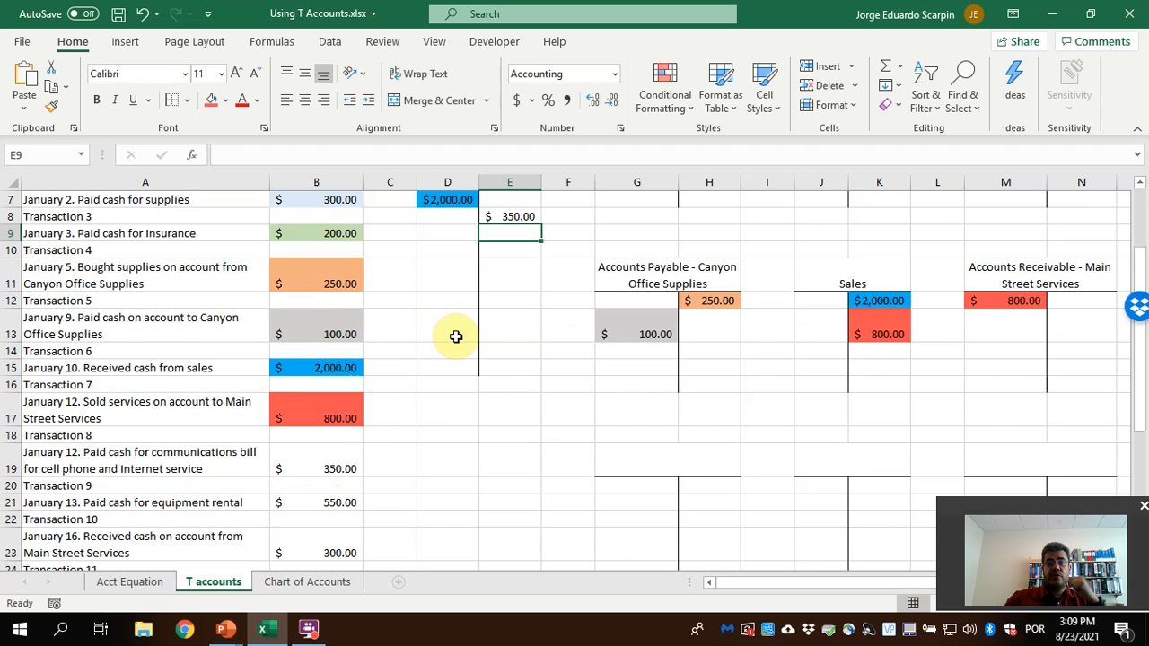
Consult the chart of accounts for the matching expense account and title the T account in G19 "Communication Expense"
scroll(454, 336, "up", 2)
scroll(607, 502, "down", 1)
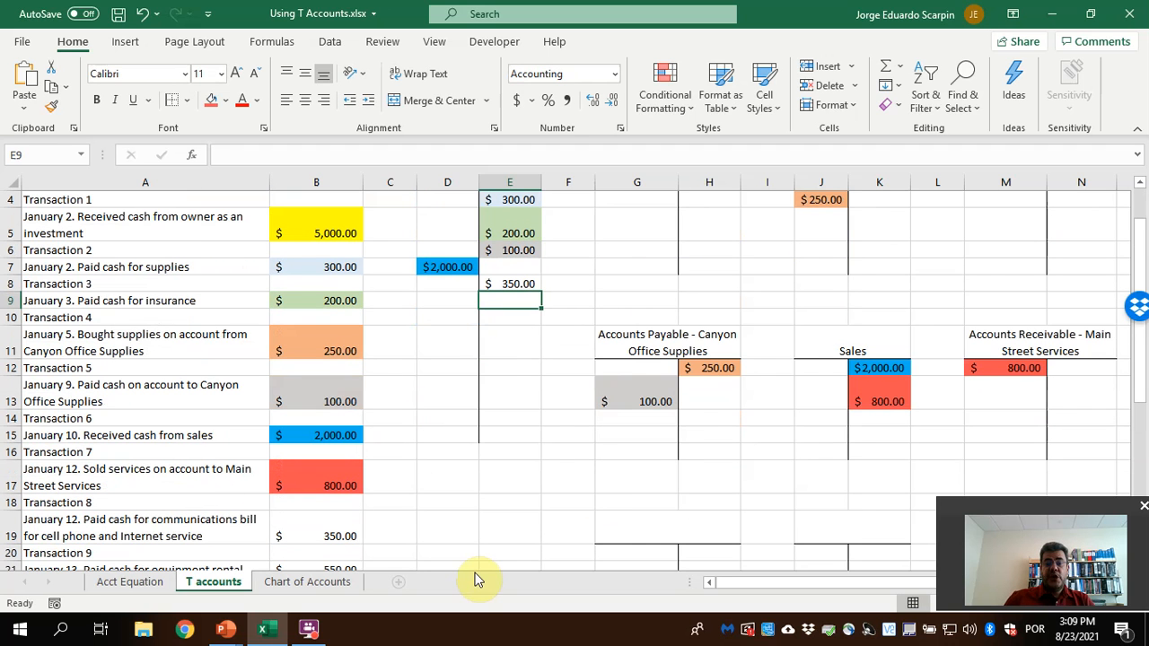
left_click(300, 588)
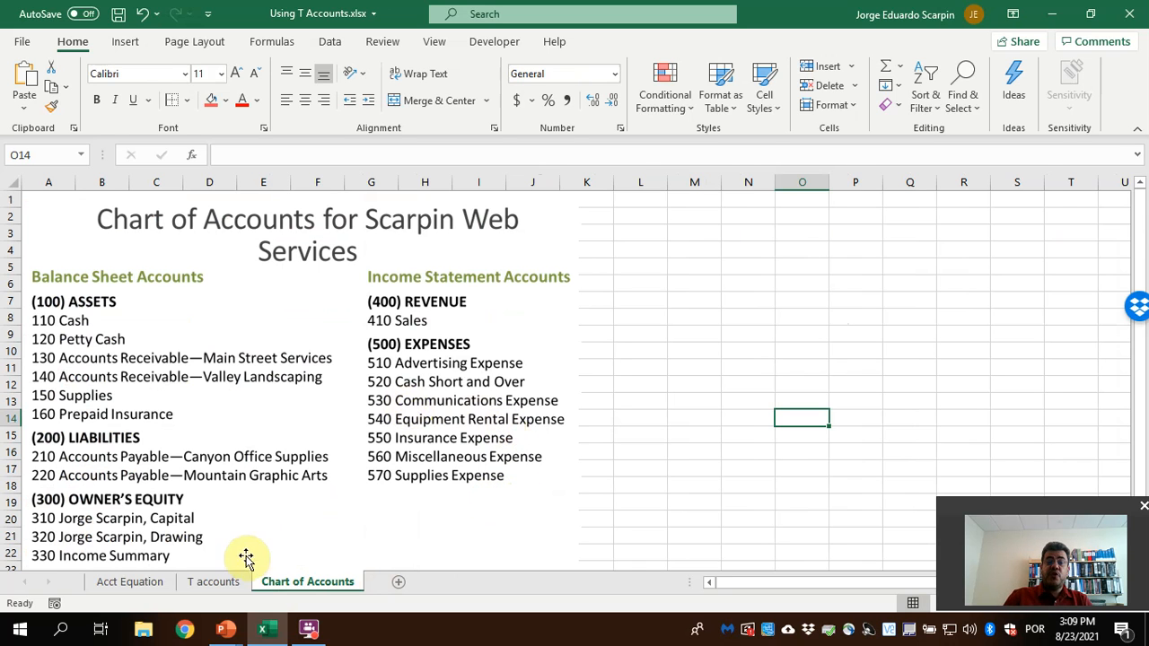
left_click(229, 579)
left_click(689, 524)
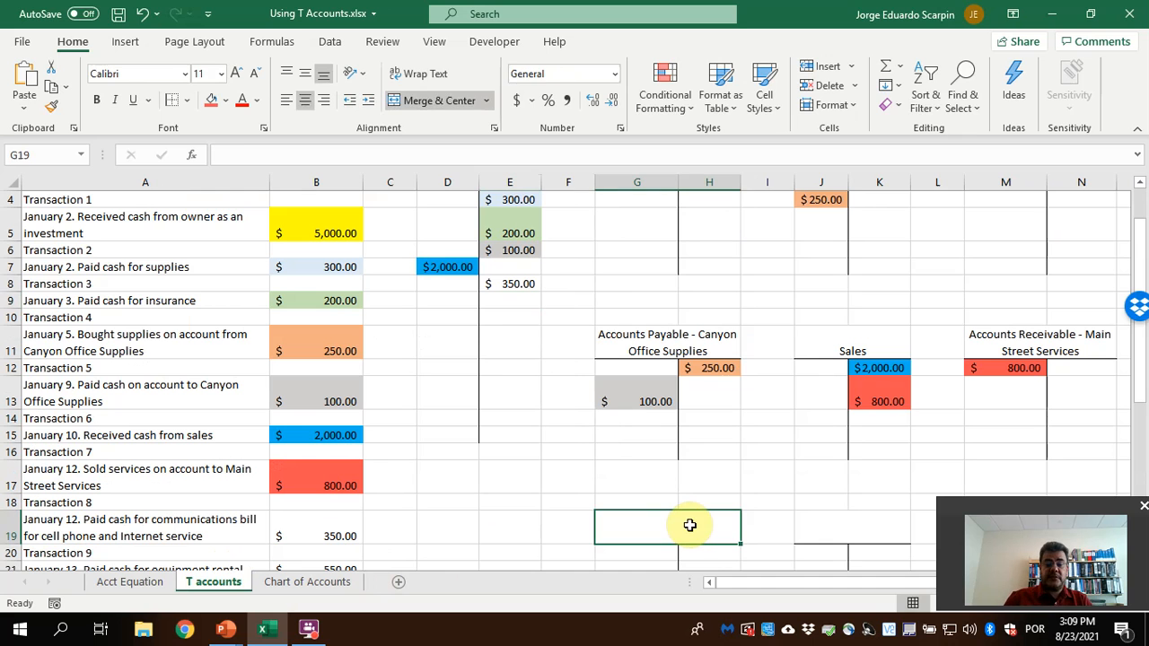
type("Communication Expense")
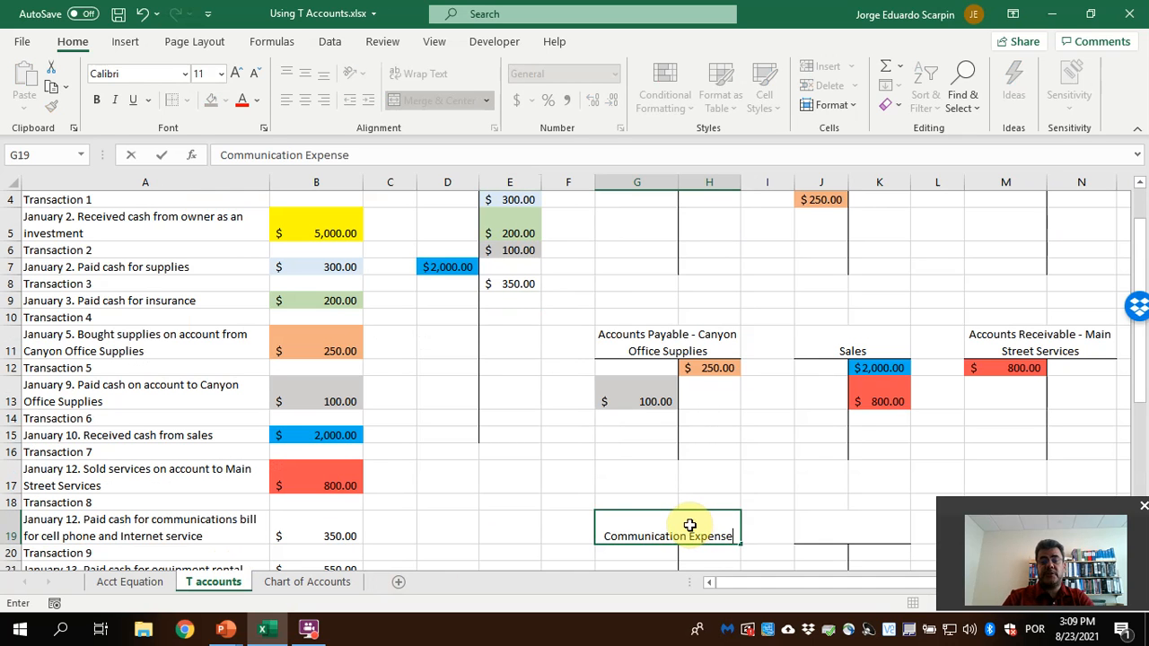
key("Return")
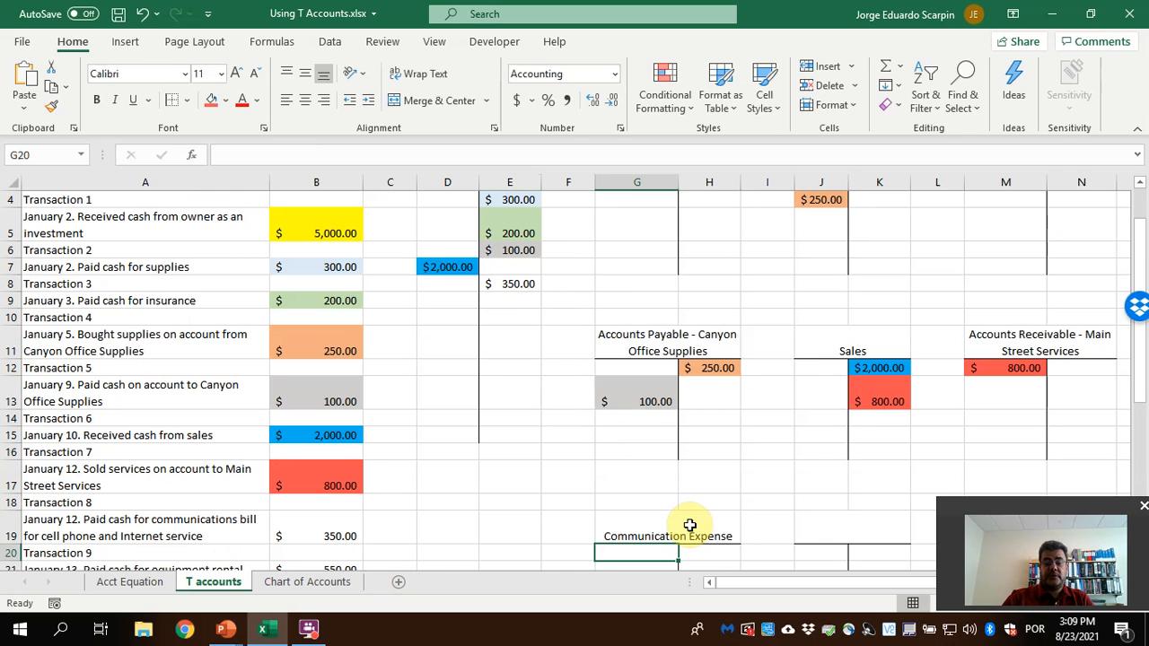
Debit the Communication Expense T account in G20 with the Transaction 8 amount using the formula =B19
type("=")
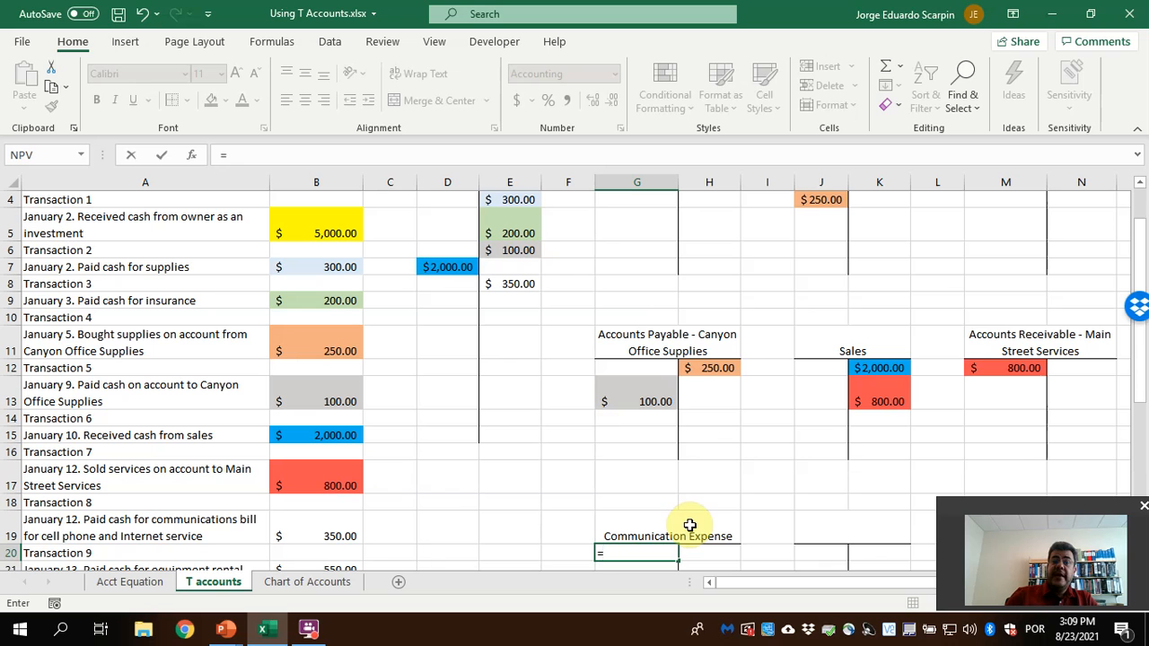
left_click(318, 536)
key("Return")
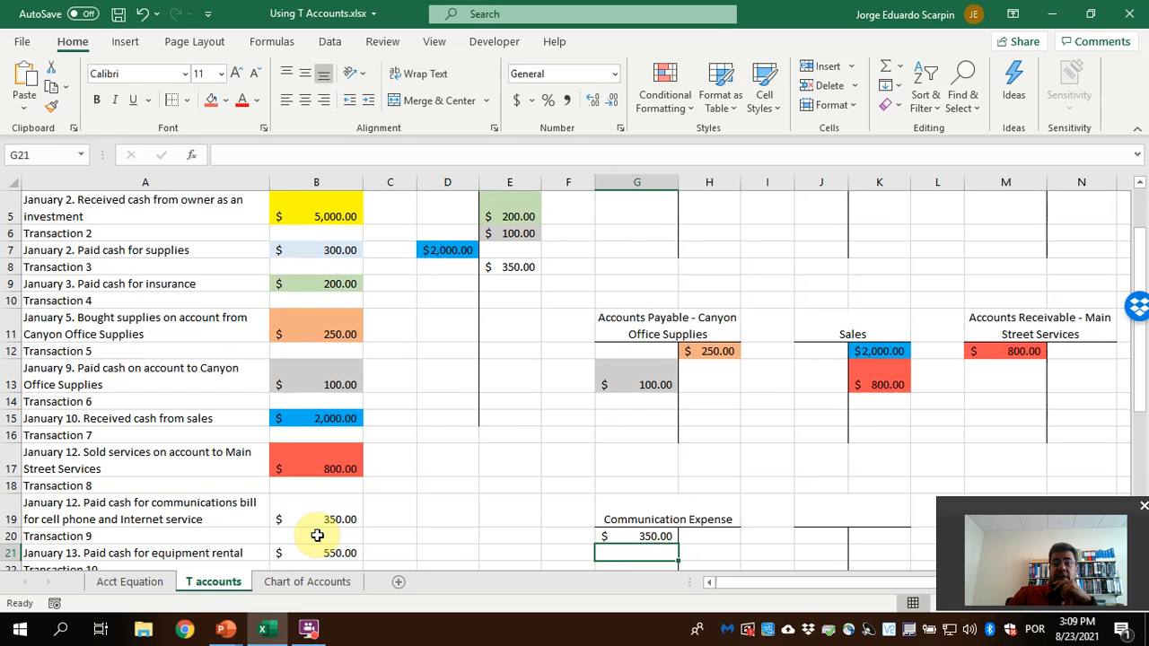
Fill the Transaction 8 amount in B19 and its entries in E8 and G20 with the lightest gold theme color
left_click(331, 511)
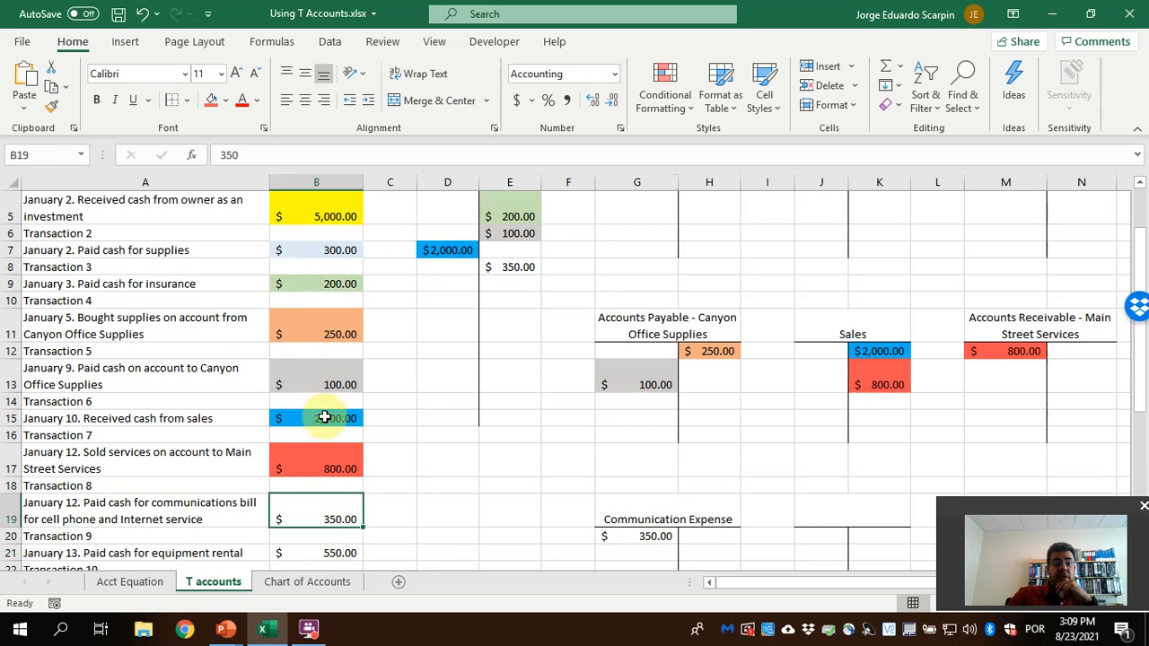
left_click(225, 99)
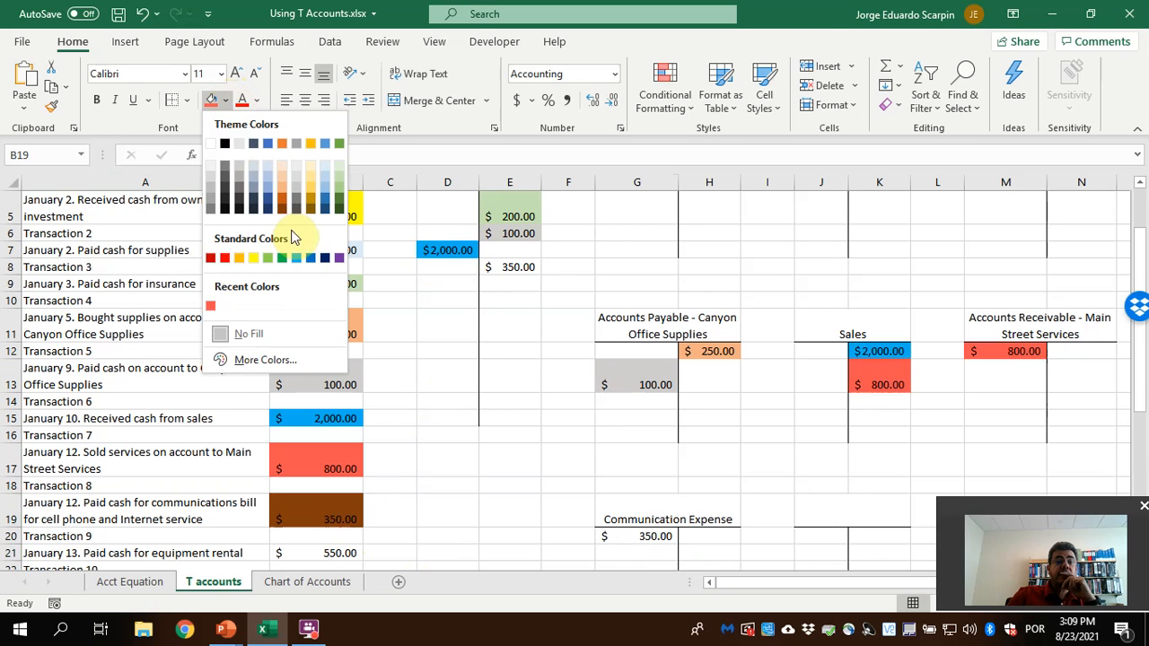
left_click(311, 163)
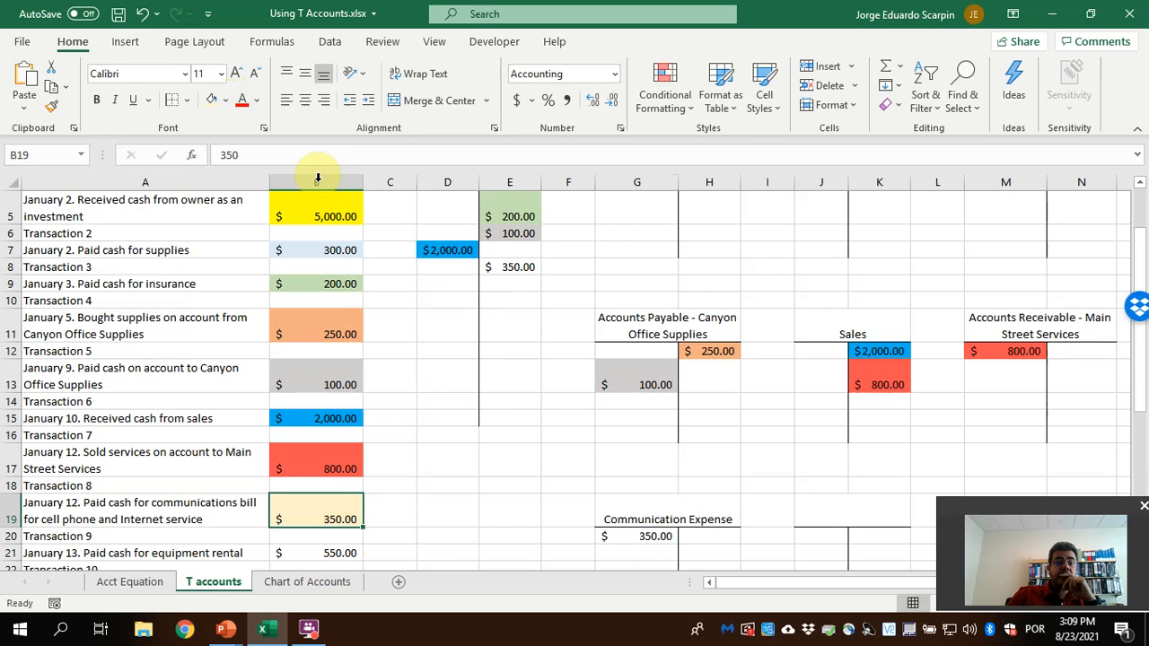
left_click(509, 269)
left_click(211, 100)
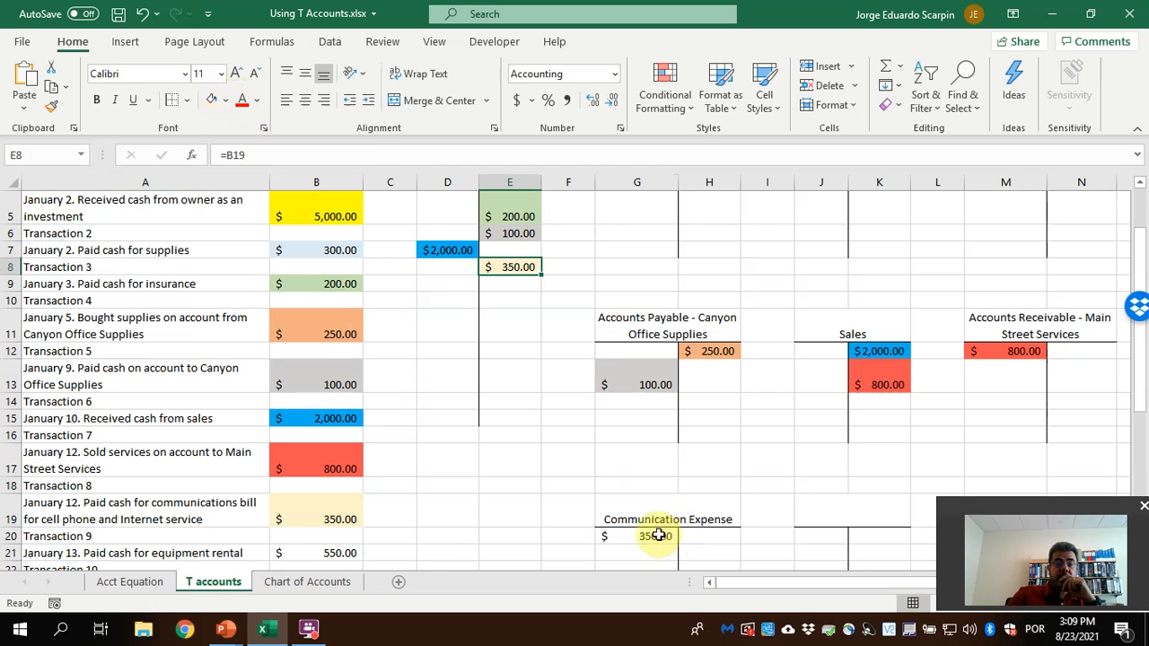
left_click(648, 536)
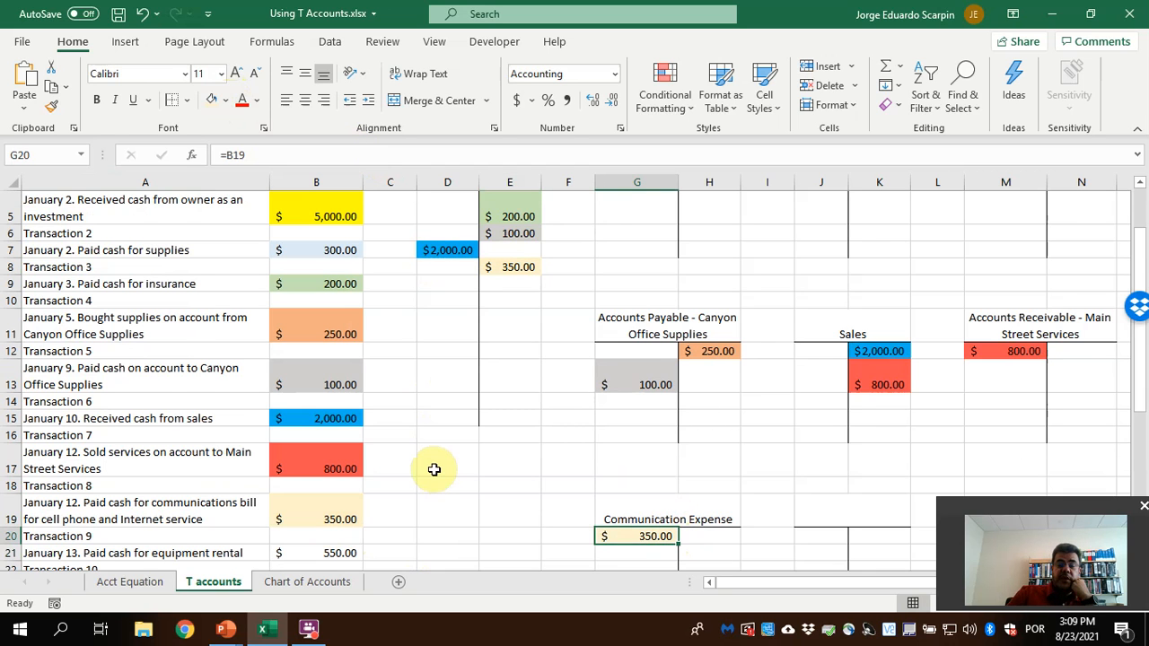
Credit the Cash T account in E9 with the Transaction 9 equipment rental payment using the formula =B21
scroll(438, 469, "down", 1)
left_click(320, 484)
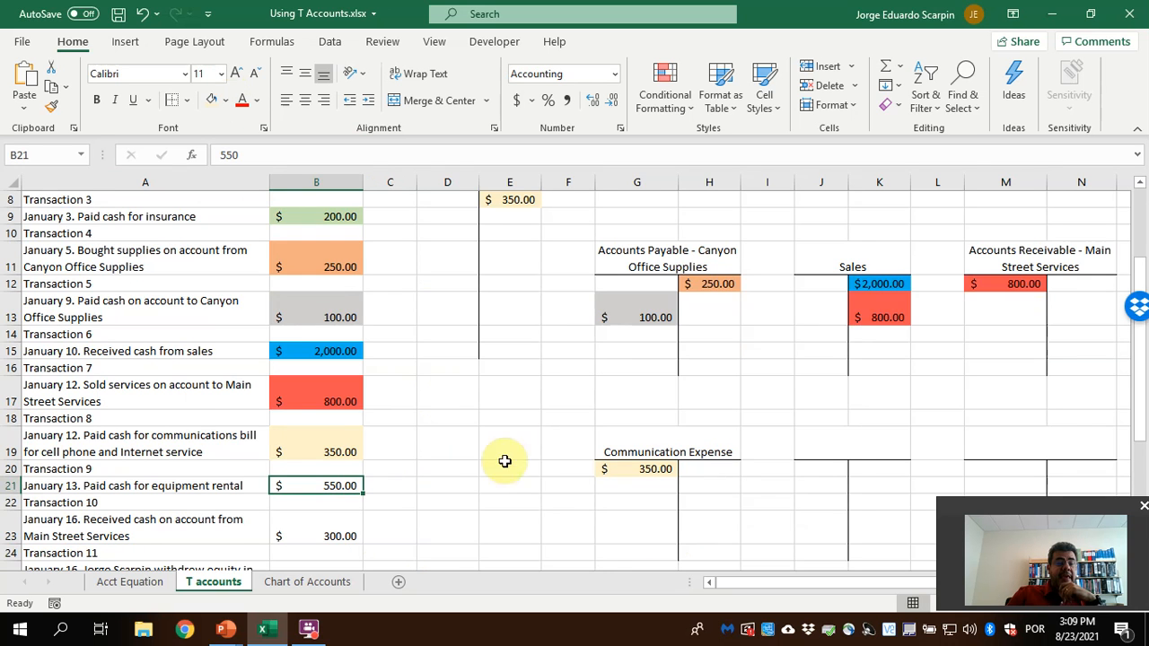
scroll(505, 462, "up", 2)
left_click(511, 328)
type("=")
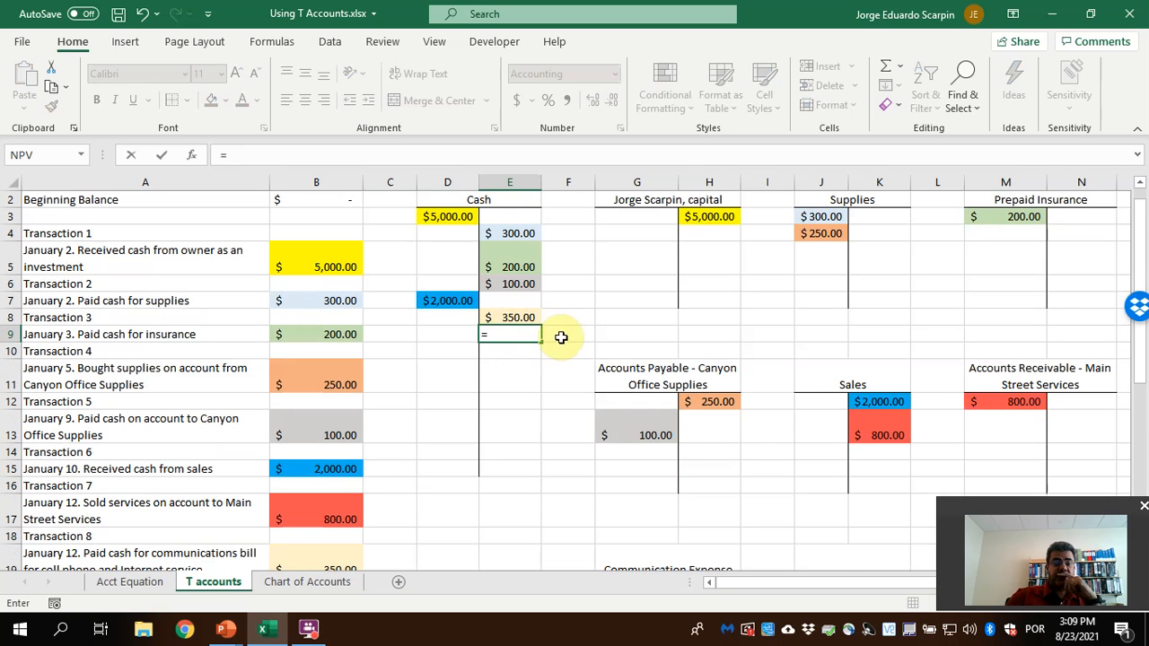
scroll(449, 467, "down", 1)
left_click(338, 549)
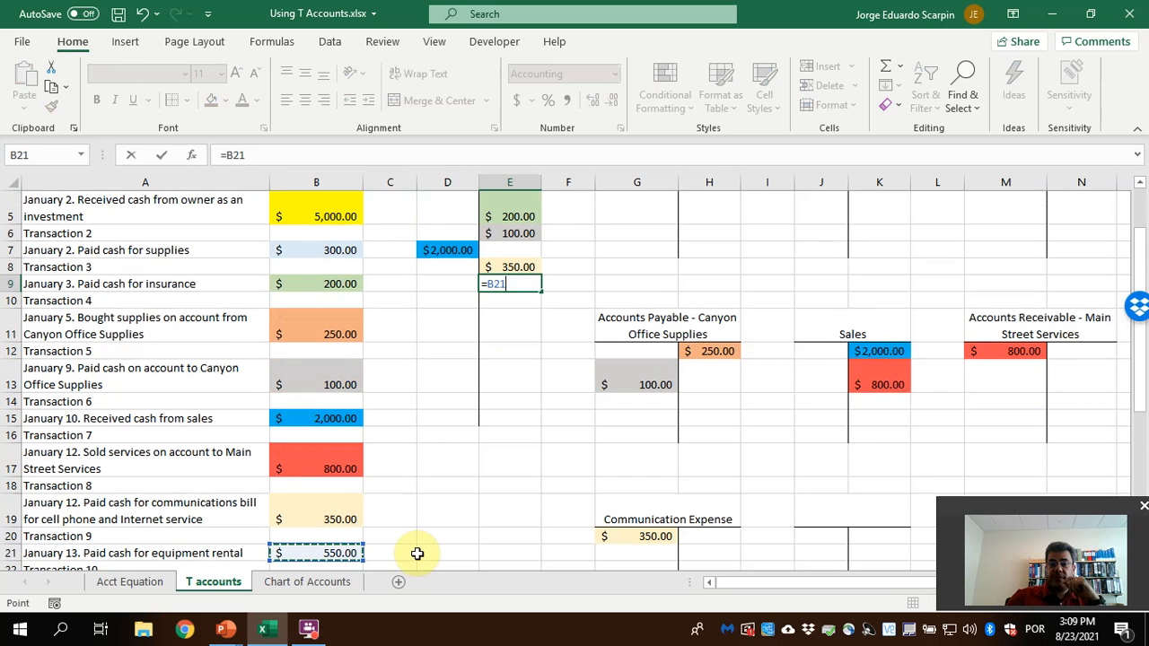
key("Return")
Title the T account in J19 "Equipment Rental Expense" following the chart of accounts, and debit it in J20 with =B21
left_click(810, 514)
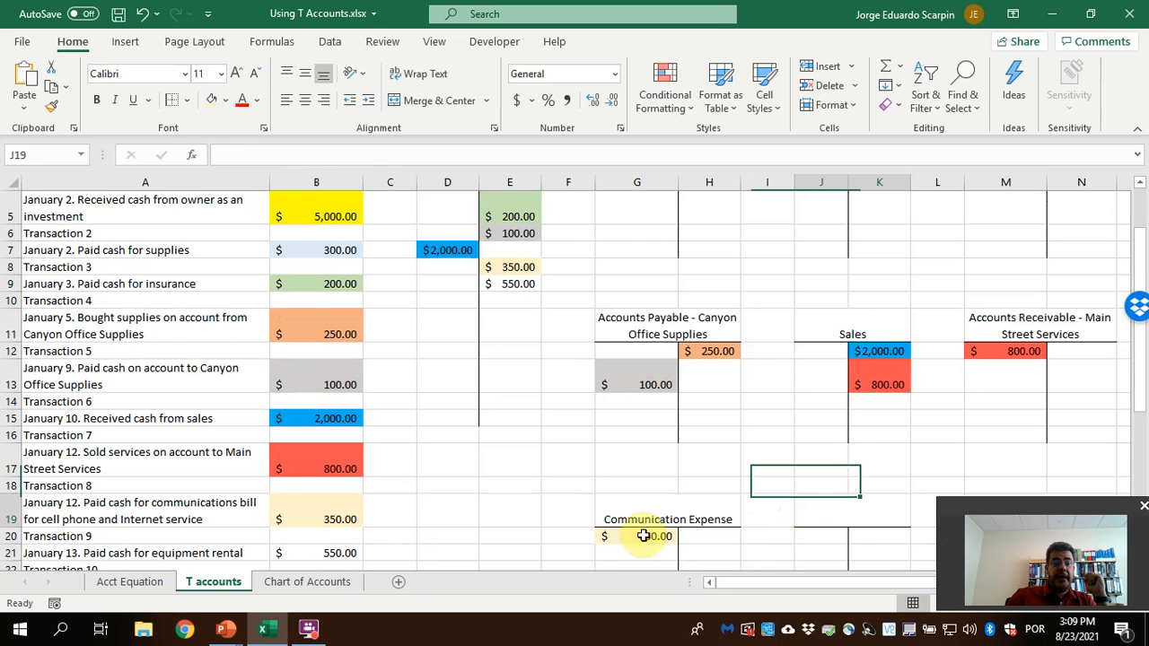
left_click(335, 579)
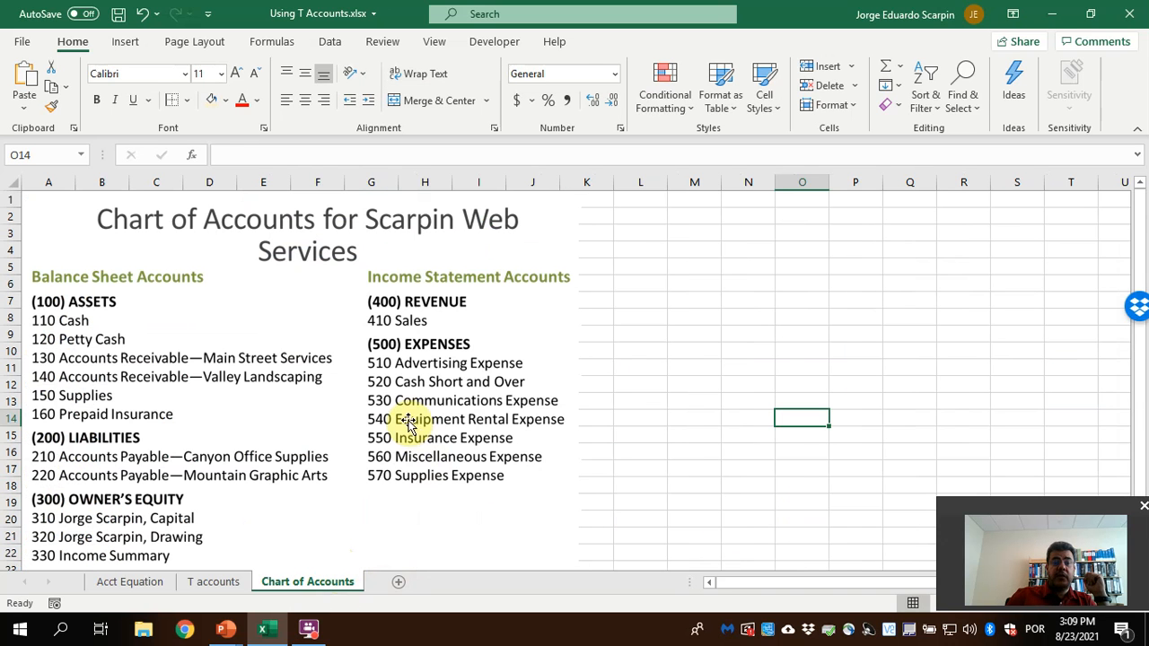
left_click(215, 582)
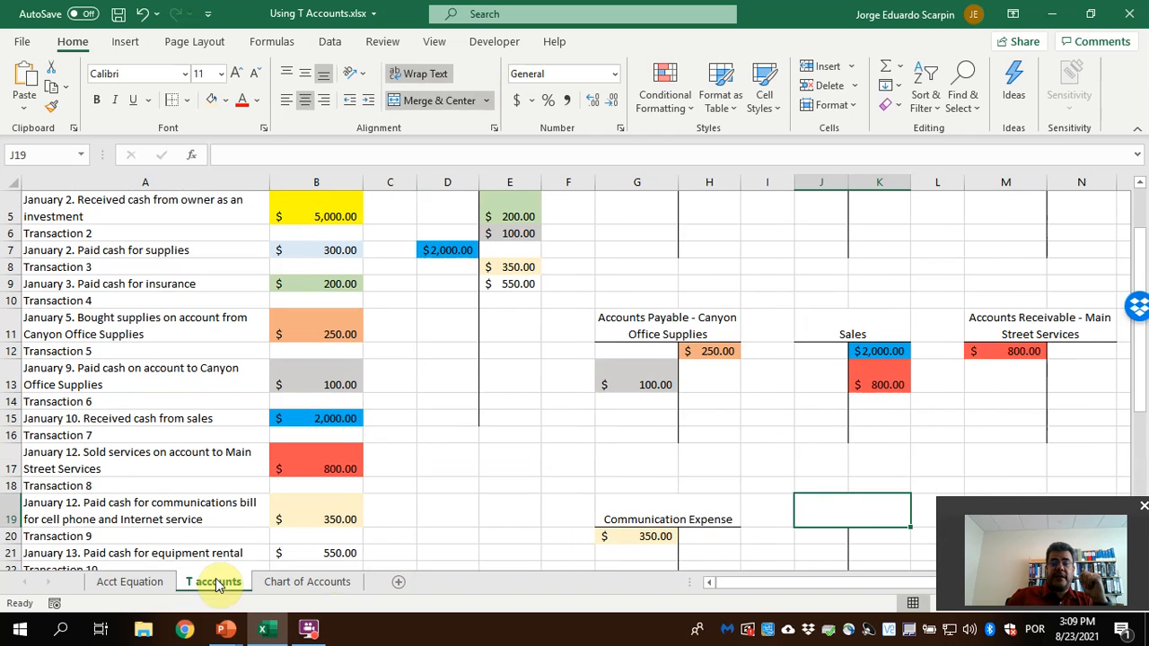
type("Equipment ")
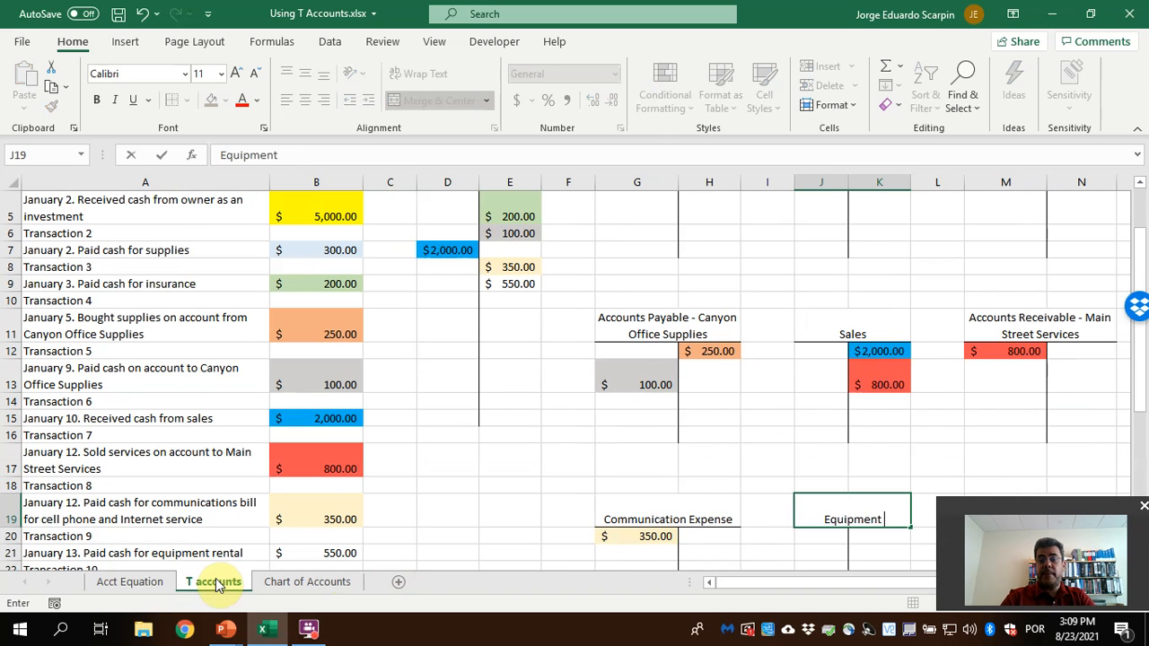
type("Rend")
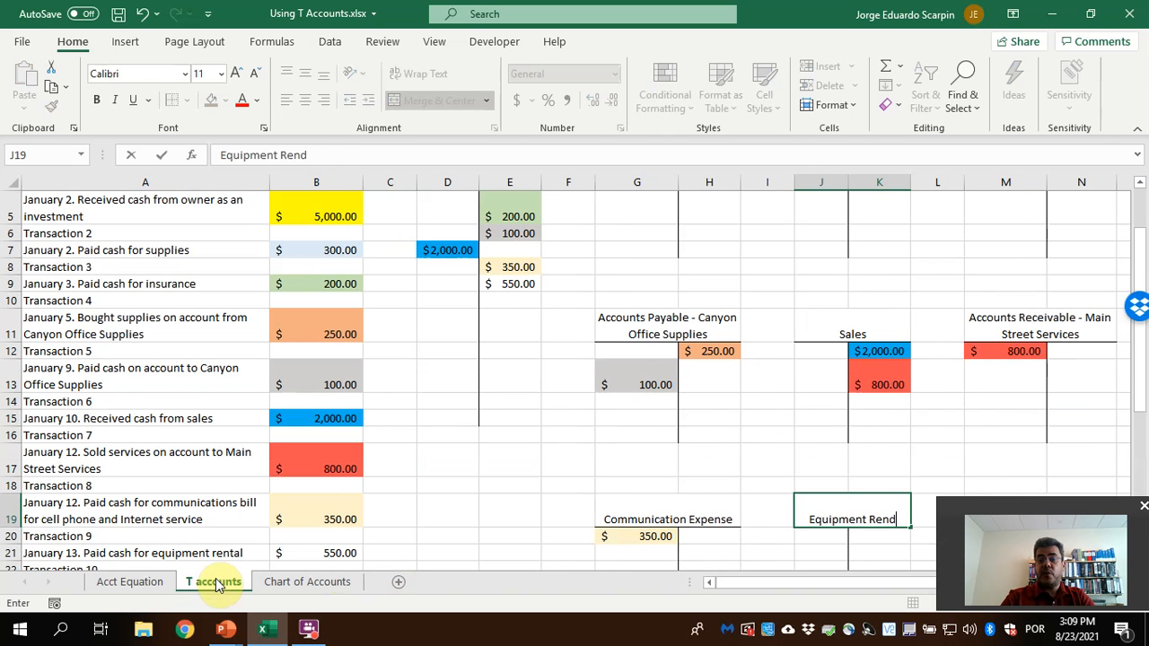
key("BackSpace")
type("tal Expense")
key("Return")
type("=")
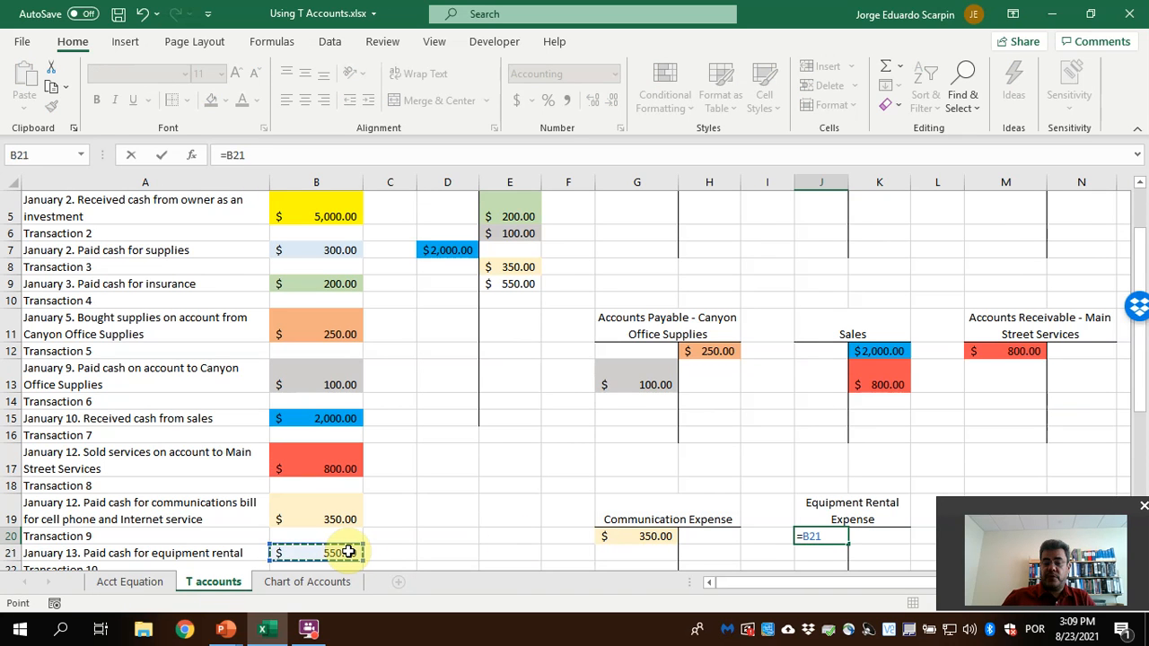
key("Return")
Fill the Transaction 9 amount in B21 and its entries in E9 and J20 with a light blue theme color
left_click(516, 283)
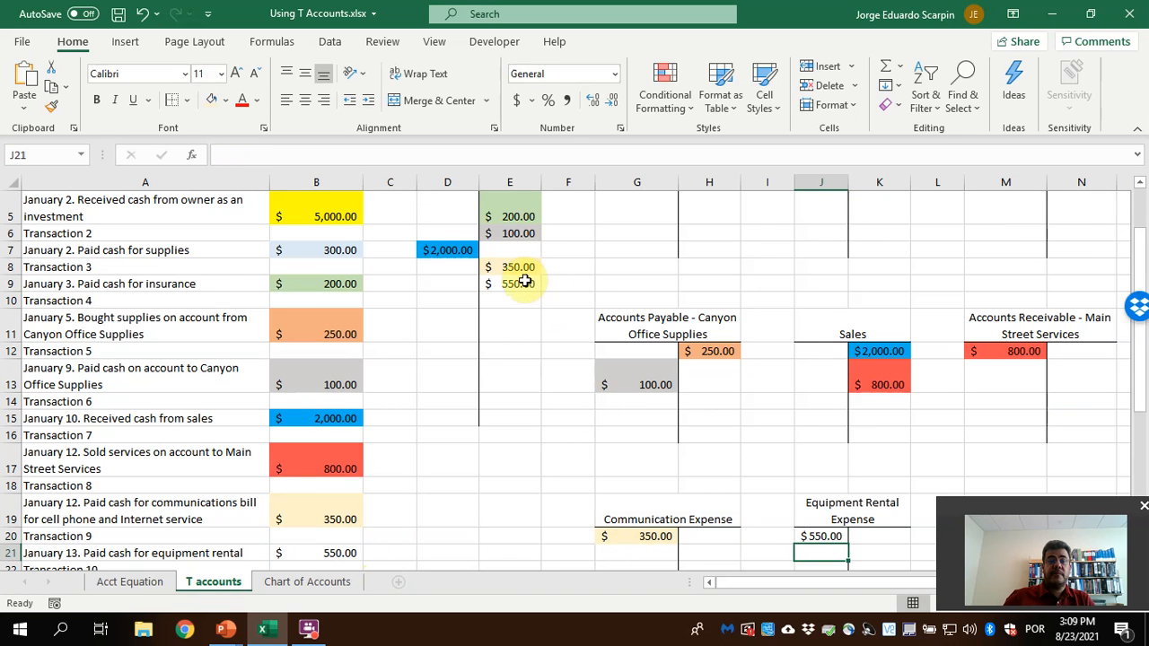
left_click(228, 103)
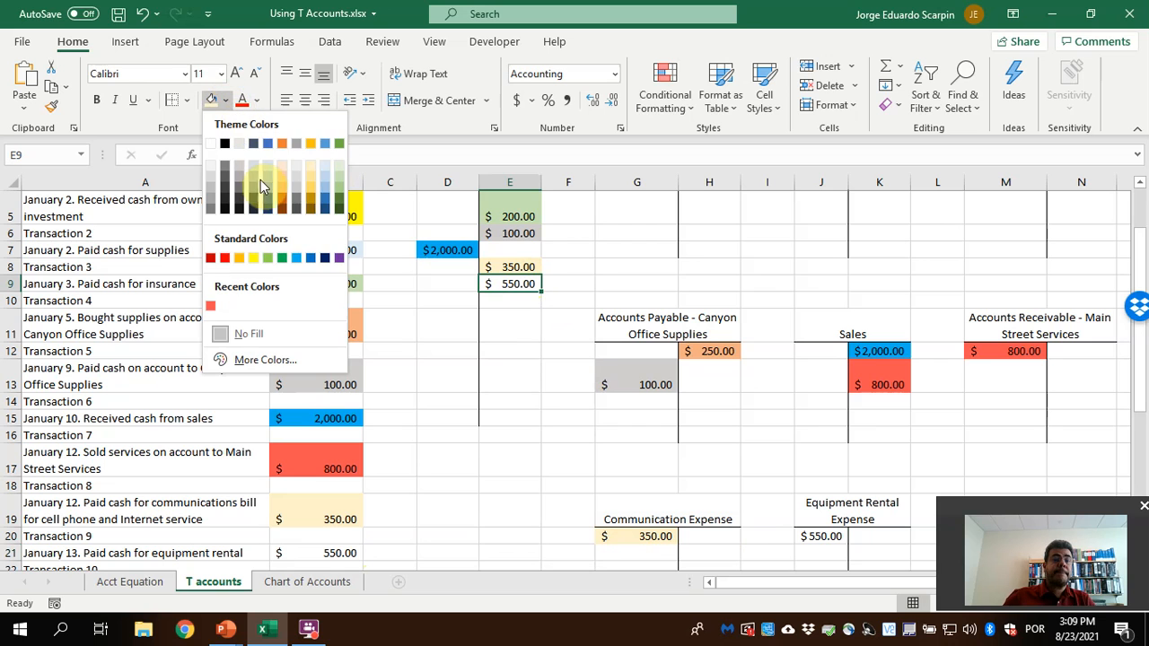
left_click(326, 173)
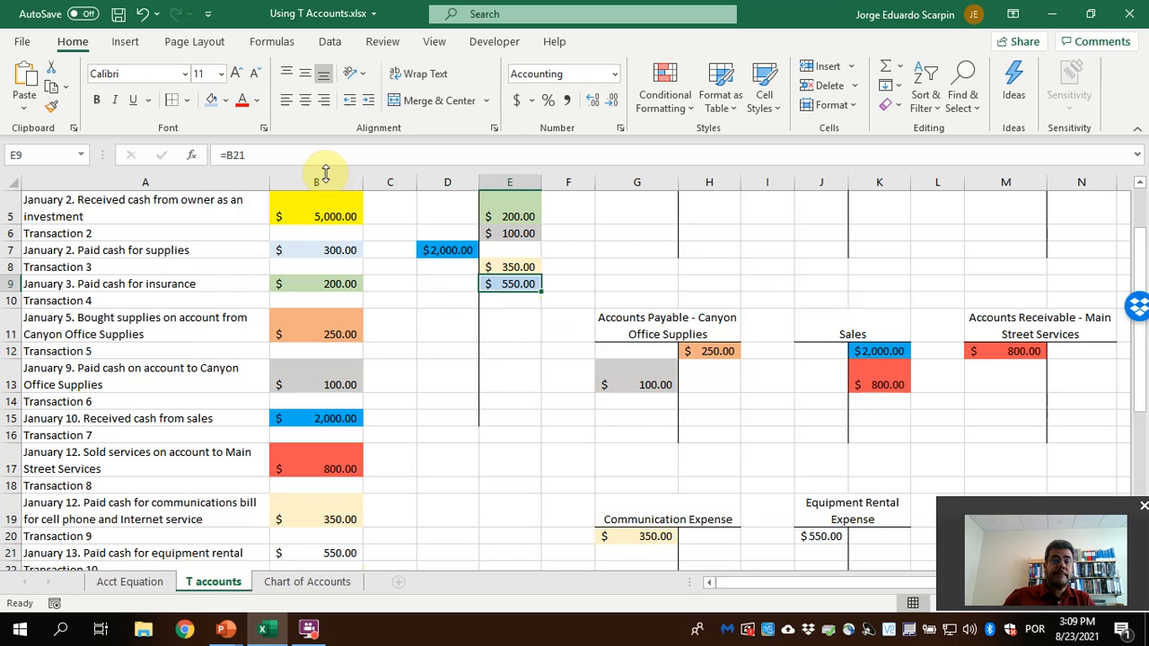
left_click(316, 553)
left_click(214, 101)
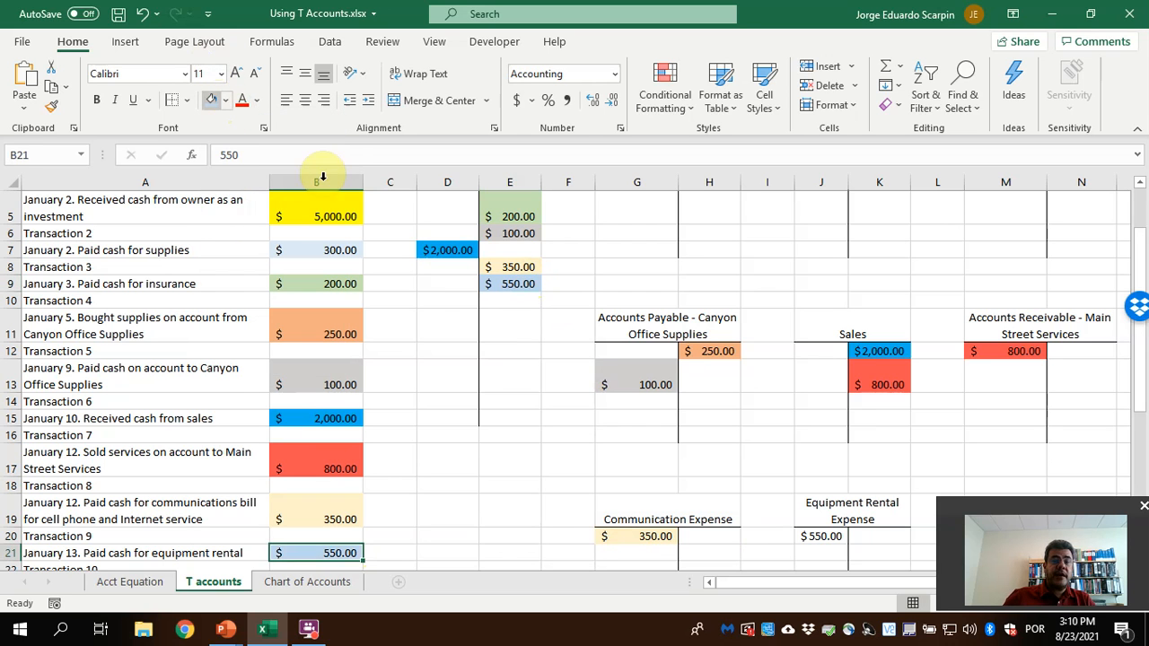
left_click(842, 542)
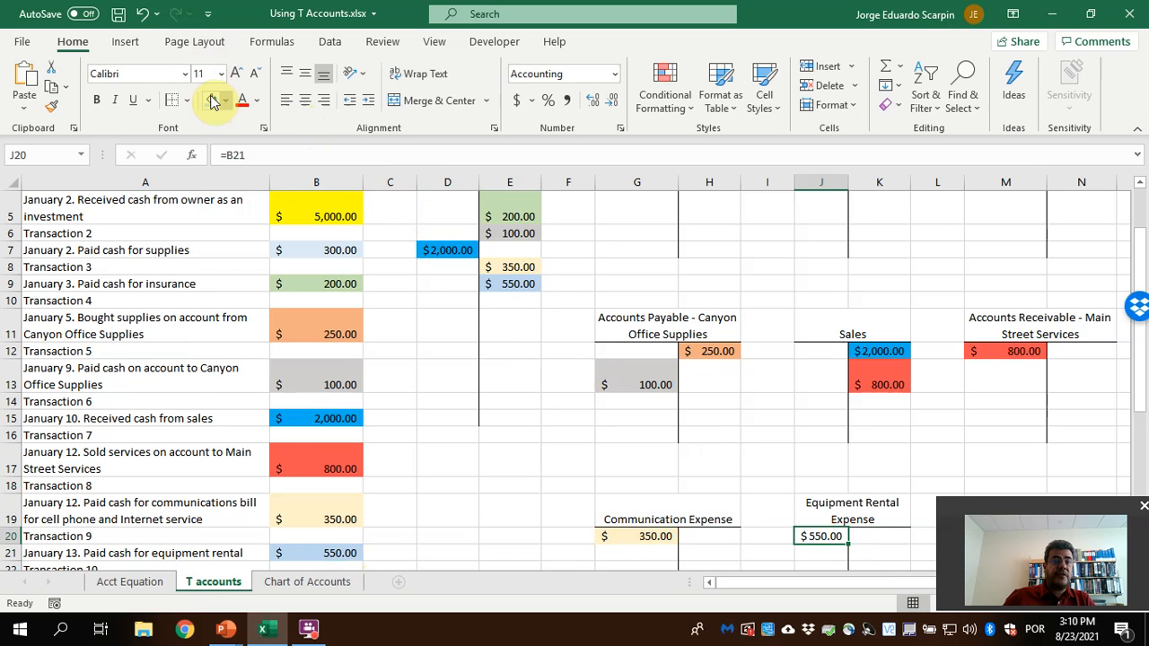
Debit the Cash T account in D10 with the Transaction 10 receipt from Main Street Services using the formula =B23
scroll(456, 391, "down", 2)
left_click(297, 482)
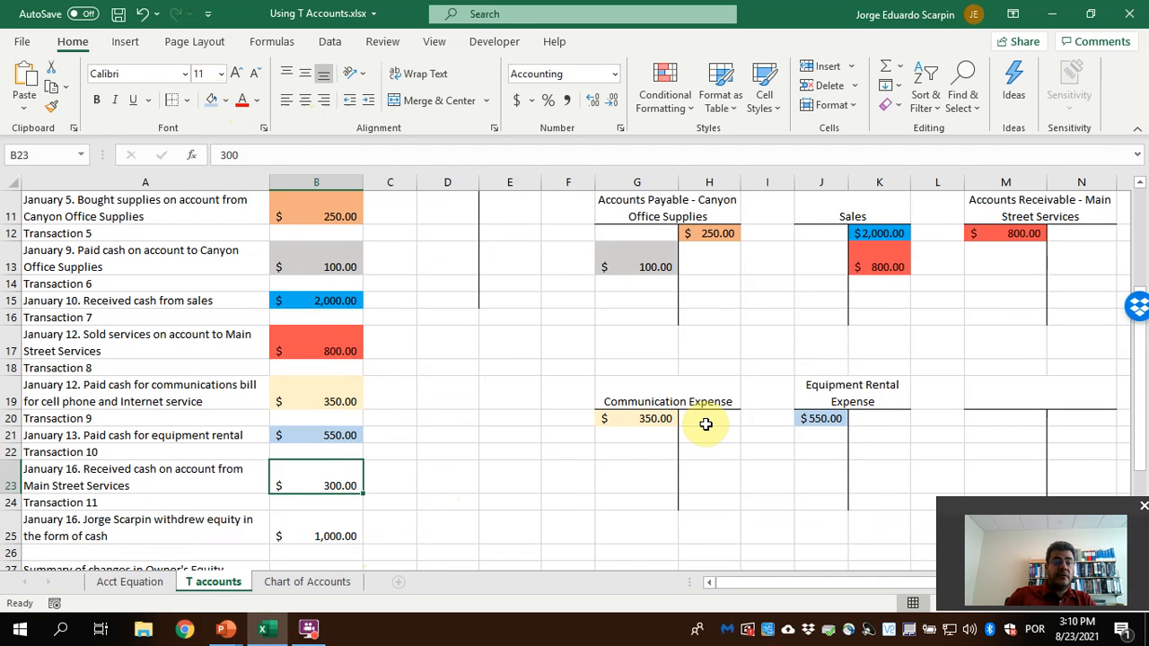
scroll(924, 389, "up", 2)
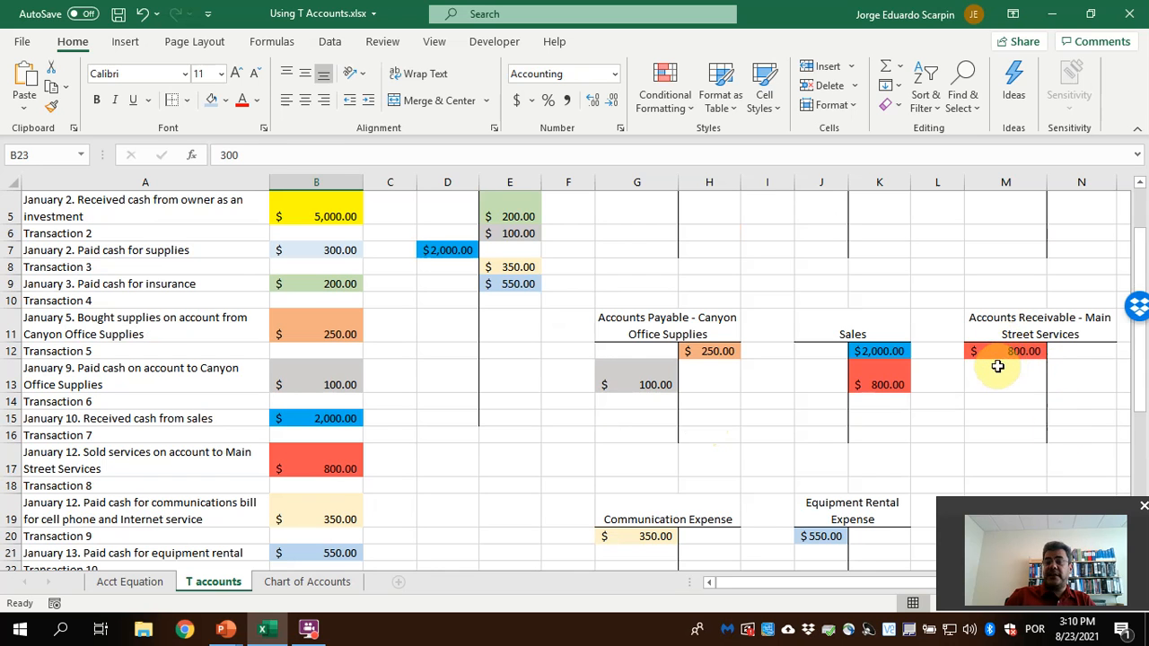
scroll(806, 430, "down", 1)
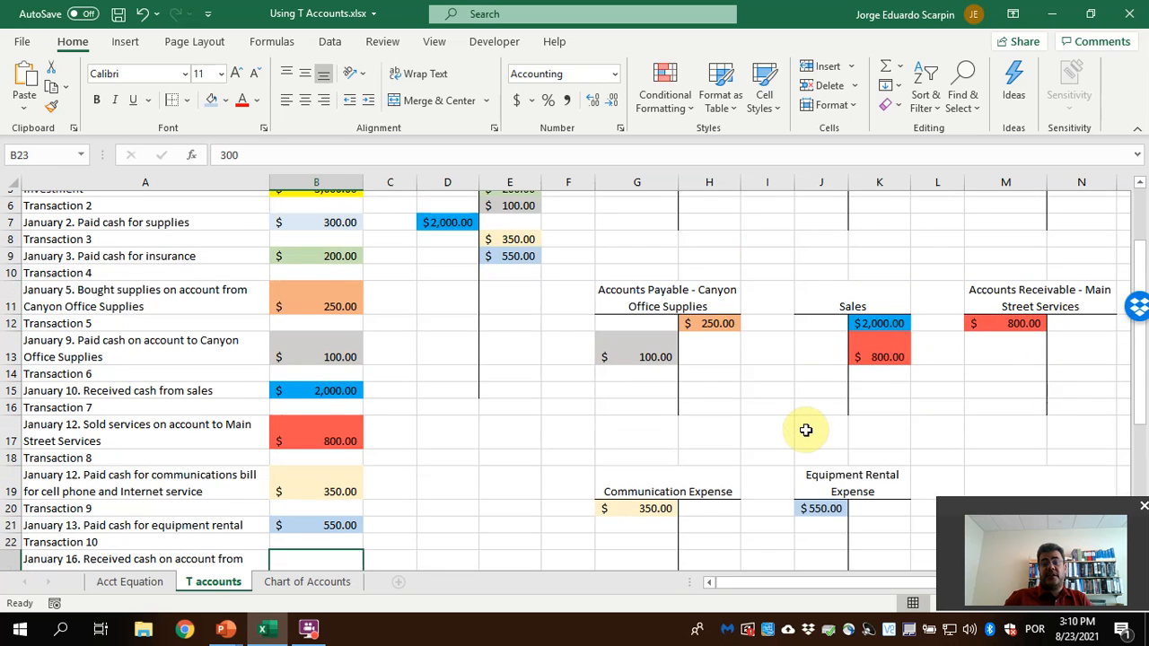
scroll(806, 430, "down", 2)
scroll(462, 353, "up", 3)
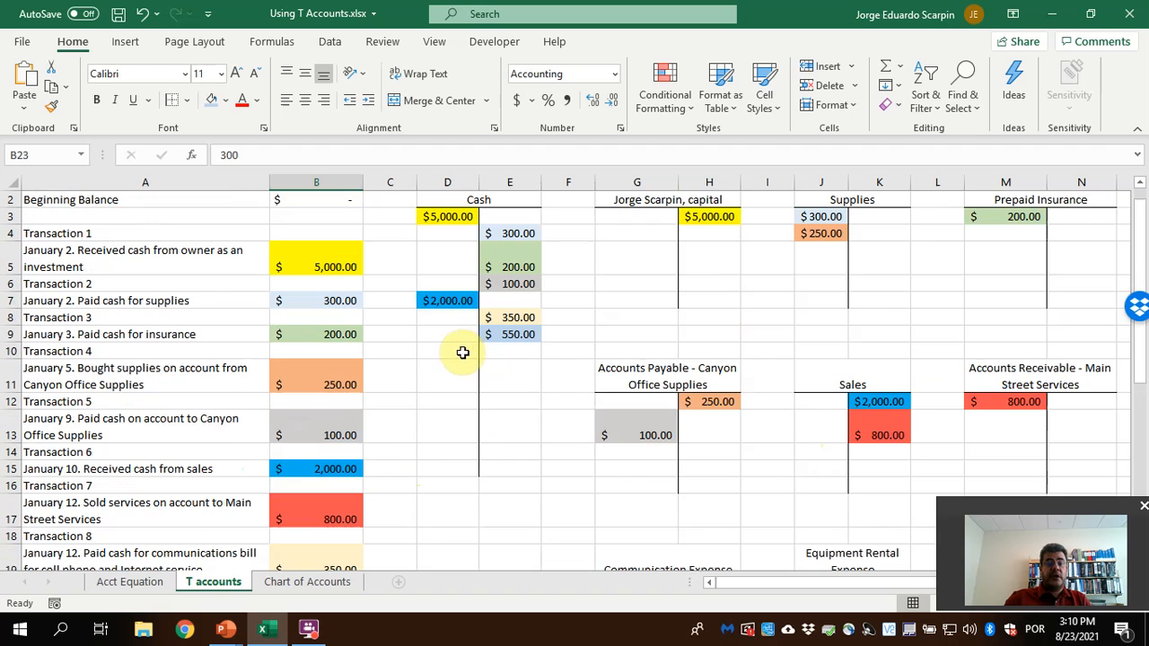
left_click(462, 351)
type("=")
scroll(372, 462, "down", 2)
left_click(347, 530)
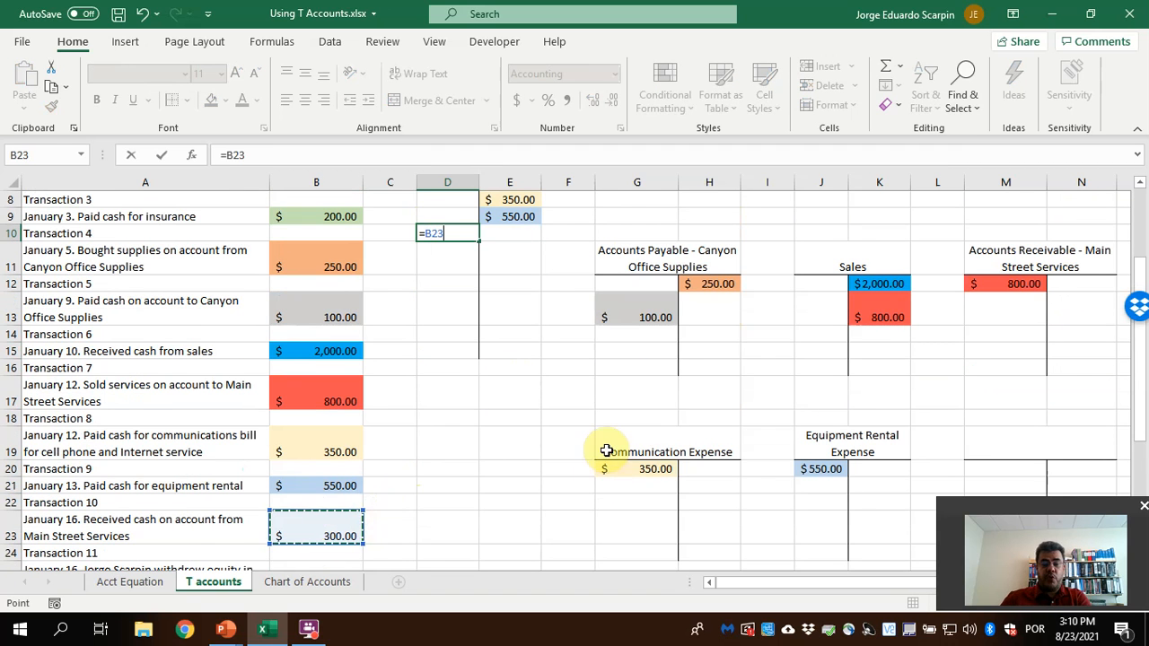
key("Return")
scroll(605, 449, "up", 2)
left_click(1024, 422)
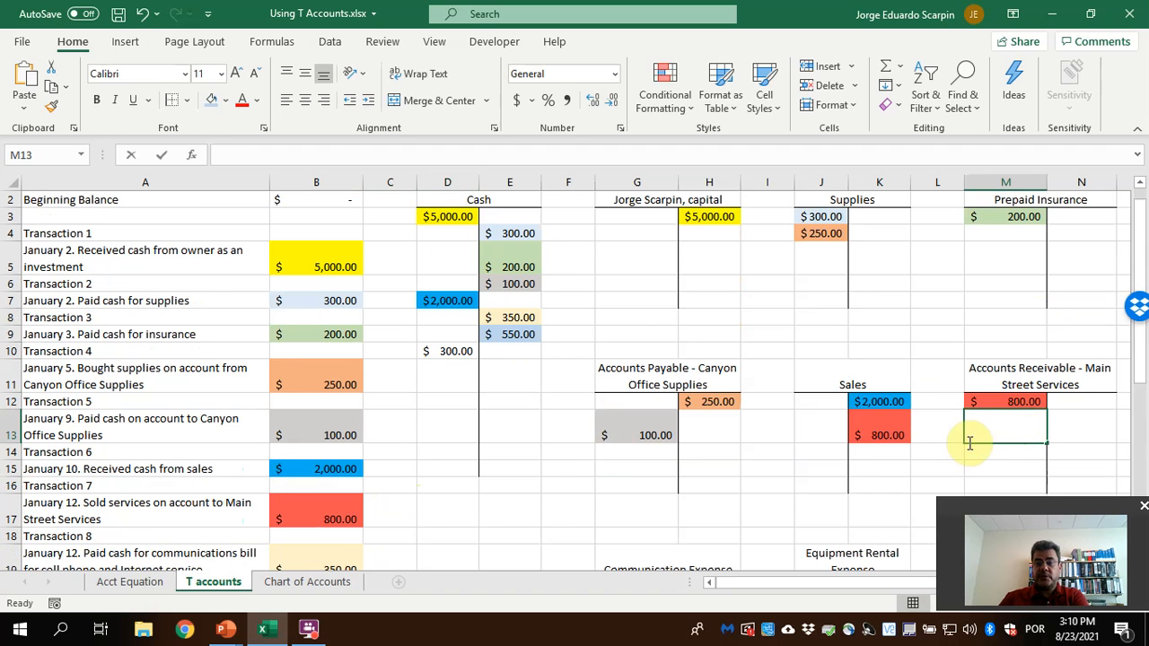
type("=")
scroll(350, 553, "down", 1)
scroll(347, 544, "down", 1)
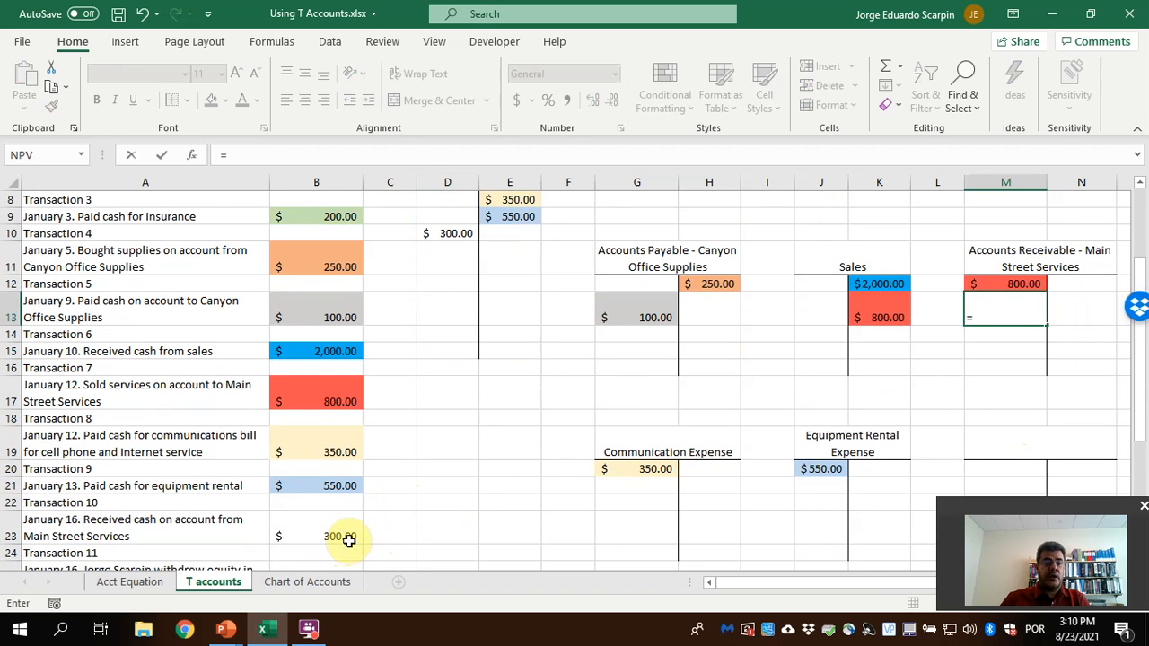
key("Escape")
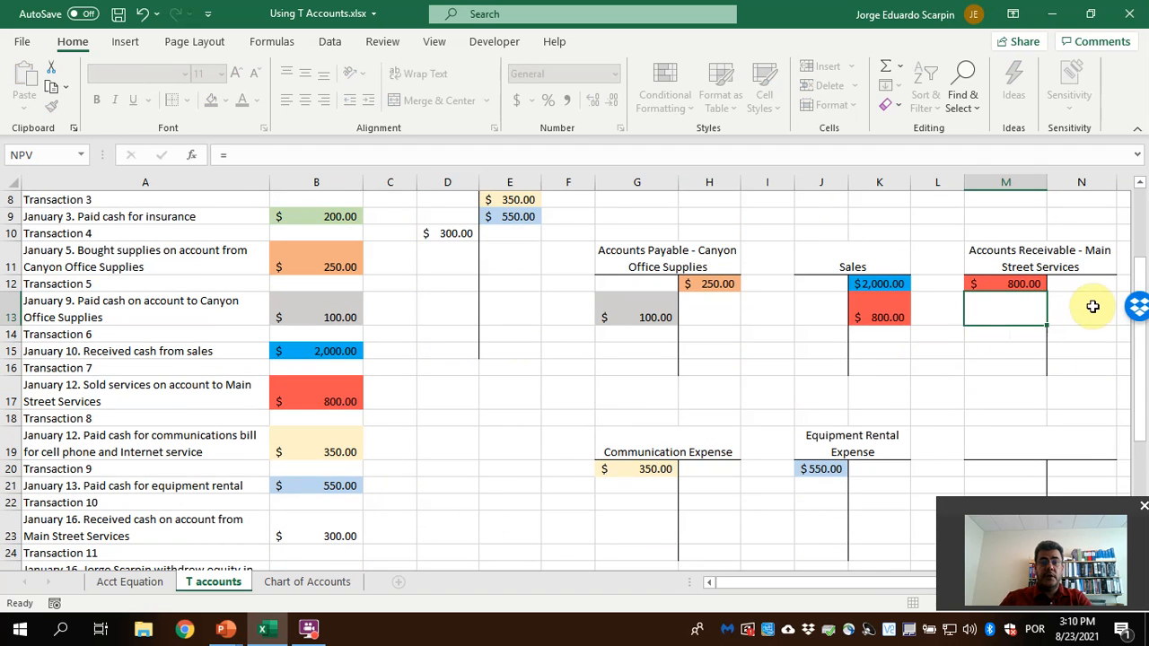
Credit the Accounts Receivable - Main Street Services T account in N13 with the Transaction 10 amount using =B23
left_click(1092, 307)
type("=")
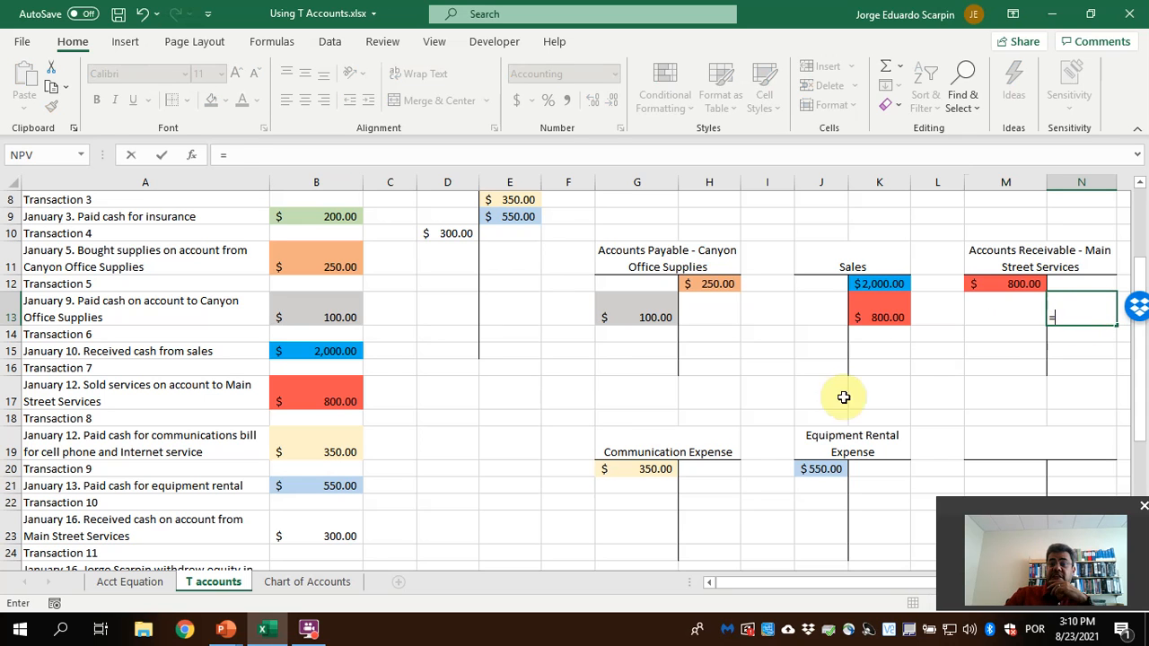
left_click(353, 533)
key("Return")
Fill the Transaction 10 amount in B23 and its entries in N13 and D10 with a dark green theme color
left_click(1080, 310)
left_click(226, 101)
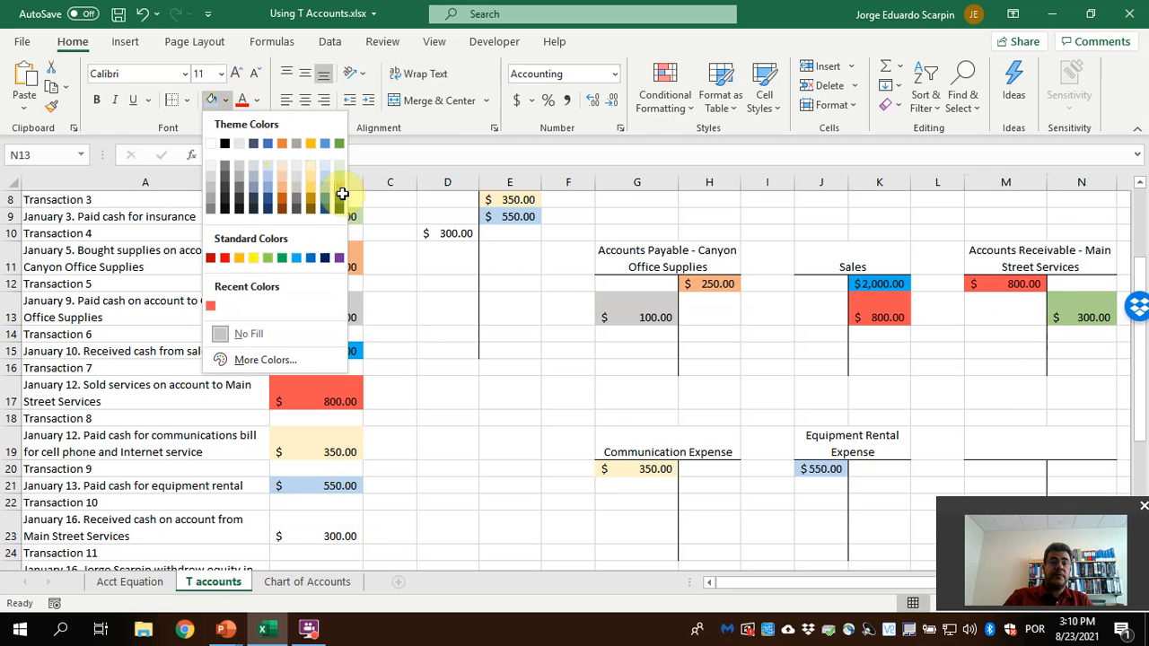
left_click(342, 194)
left_click(447, 233)
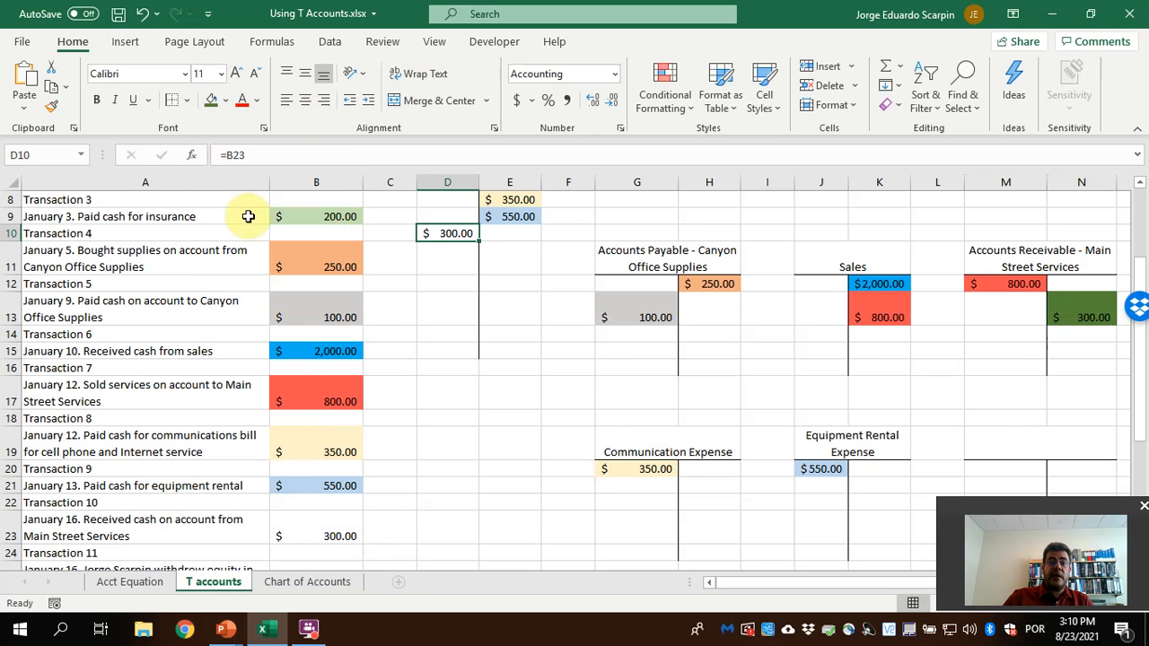
left_click(212, 102)
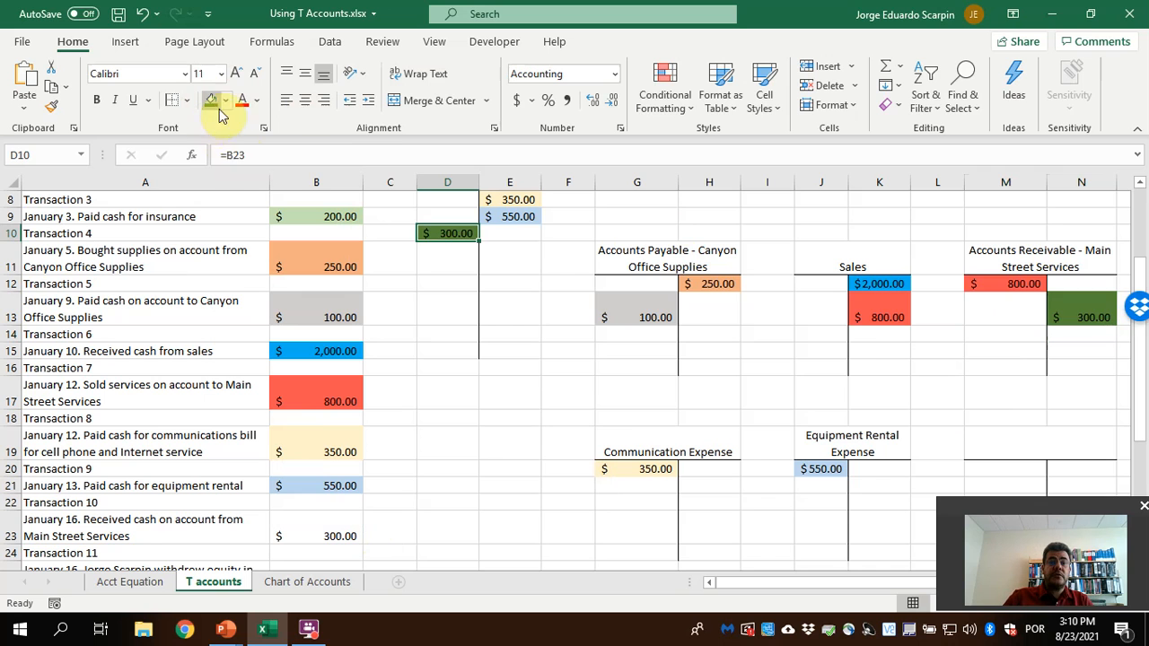
left_click(341, 510)
Credit the Cash T account in E11 with the Transaction 11 owner withdrawal using the formula =B25
scroll(431, 422, "down", 2)
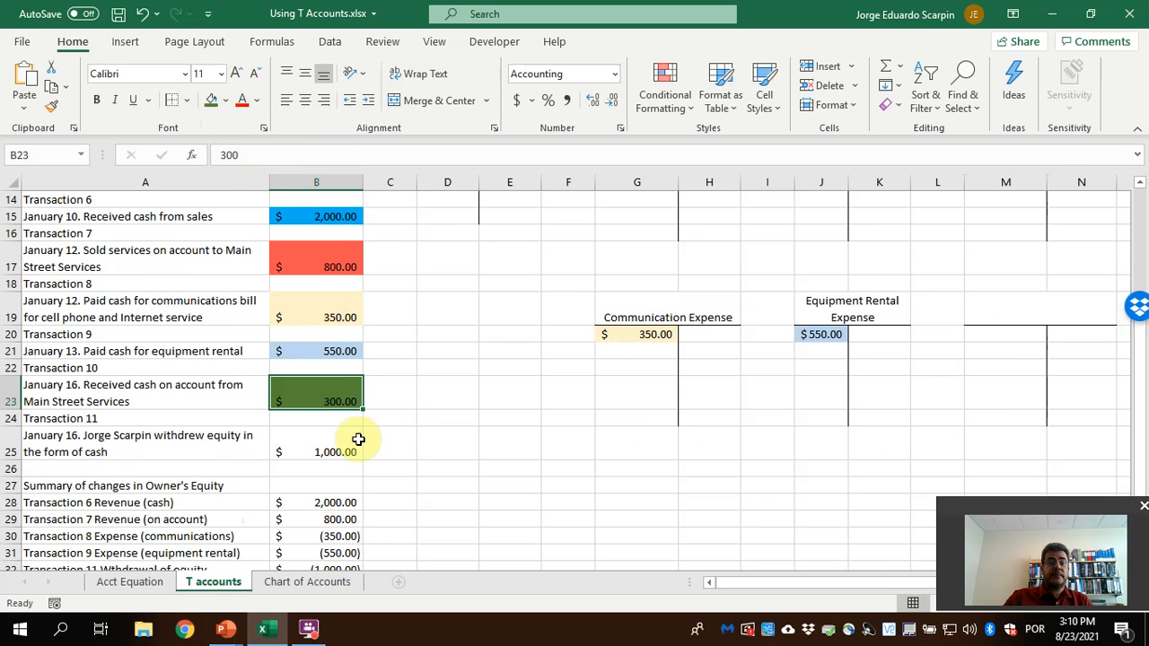
left_click(325, 444)
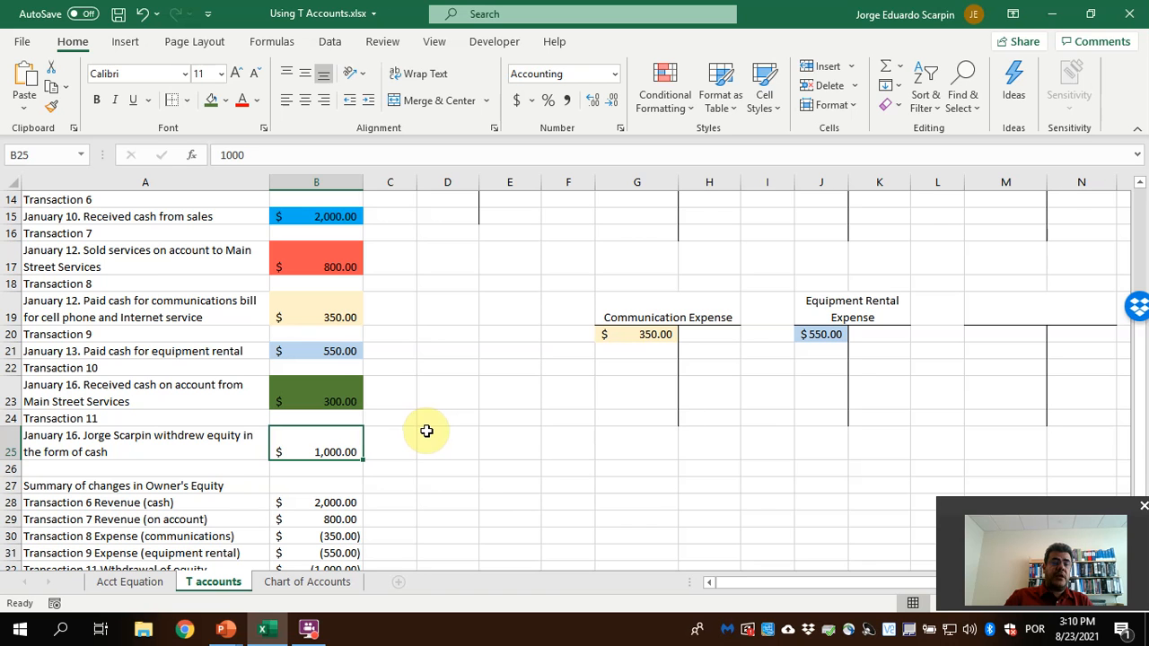
scroll(427, 431, "up", 1)
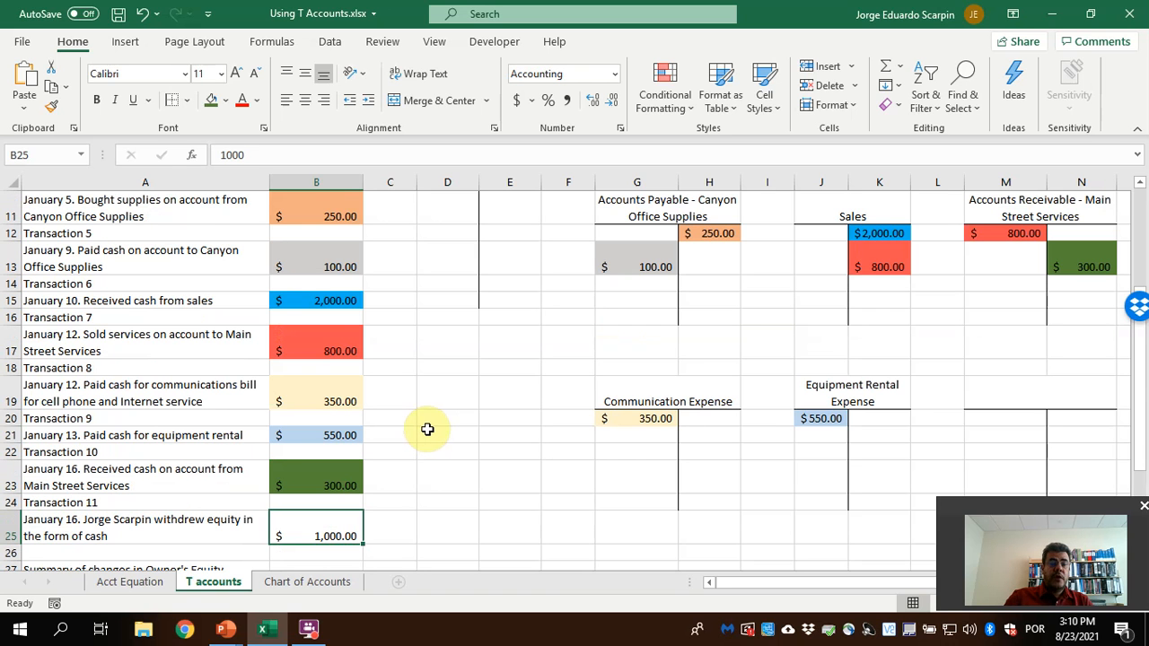
scroll(428, 430, "up", 3)
left_click(512, 363)
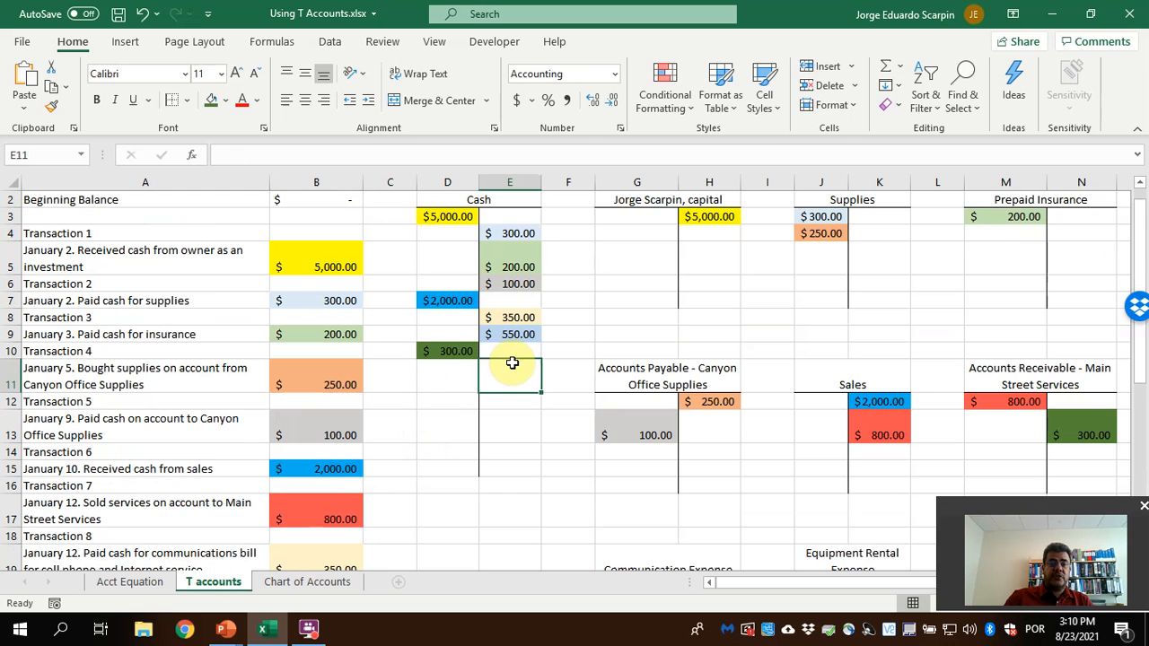
type("=")
scroll(585, 380, "down", 2)
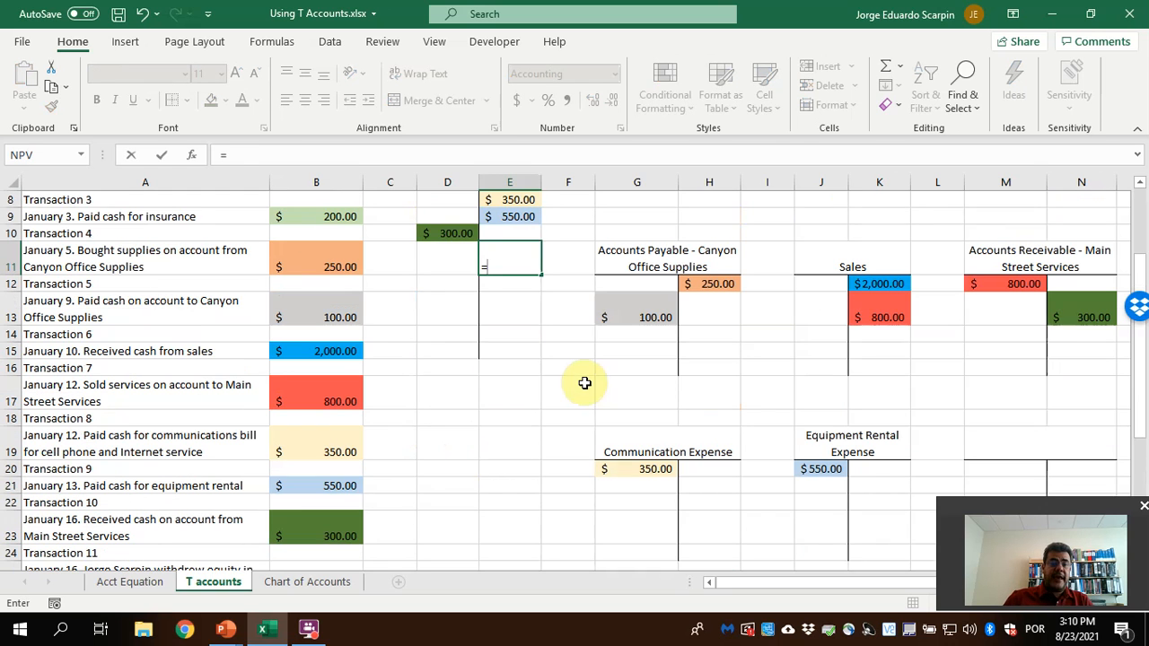
scroll(342, 532, "down", 1)
scroll(342, 532, "down", 1)
left_click(342, 532)
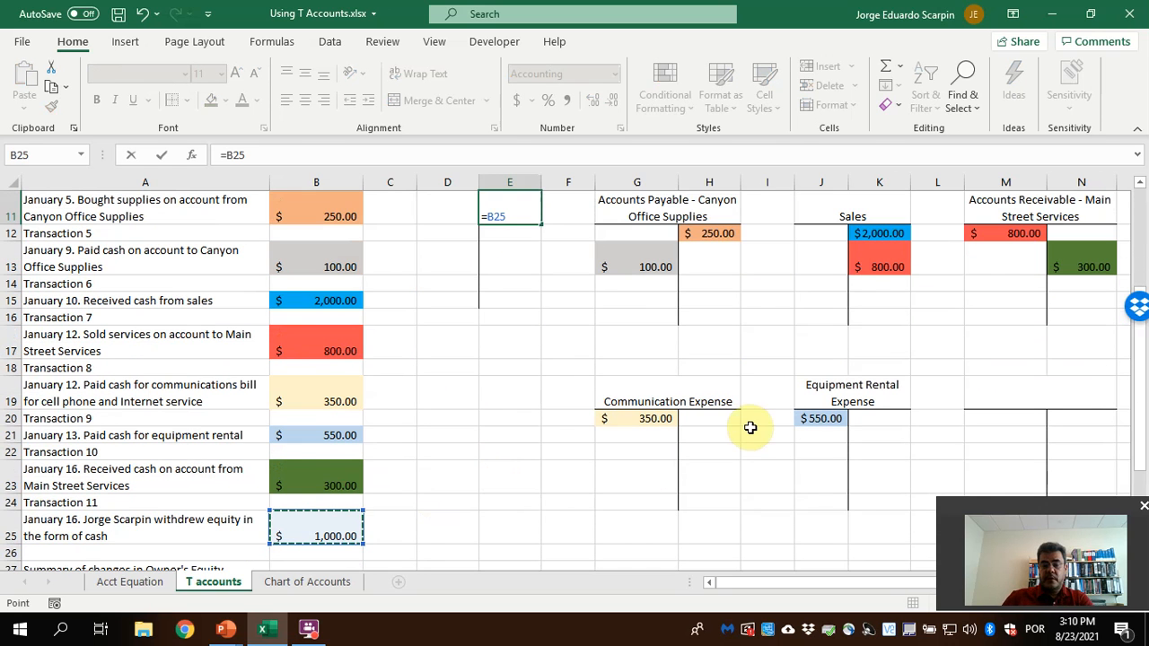
key("Return")
Look up the owner's drawing account in the Chart of Accounts and title the blank T account in M19 with the owner's name followed by ", Drawing"
scroll(749, 428, "down", 3)
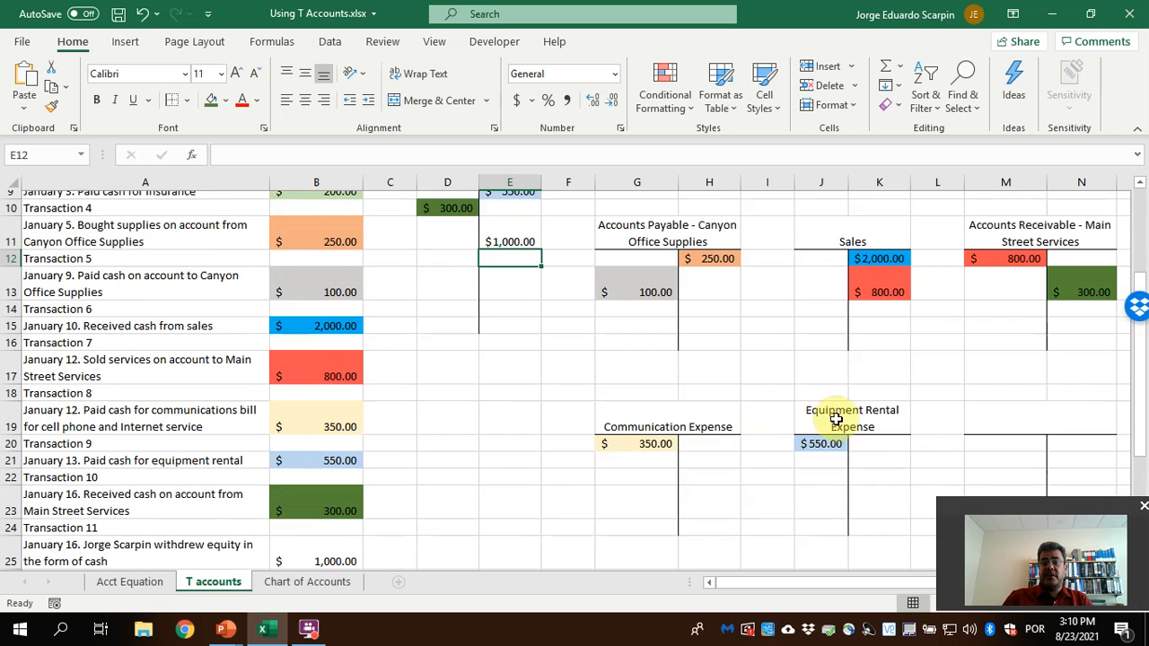
left_click(325, 584)
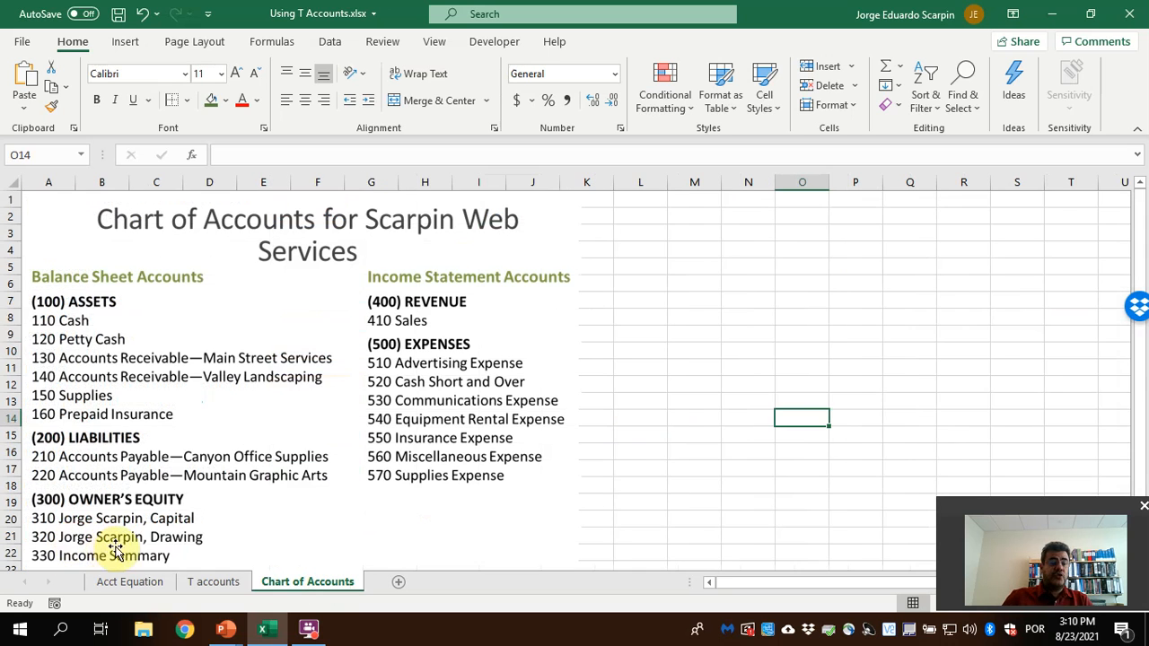
left_click(229, 581)
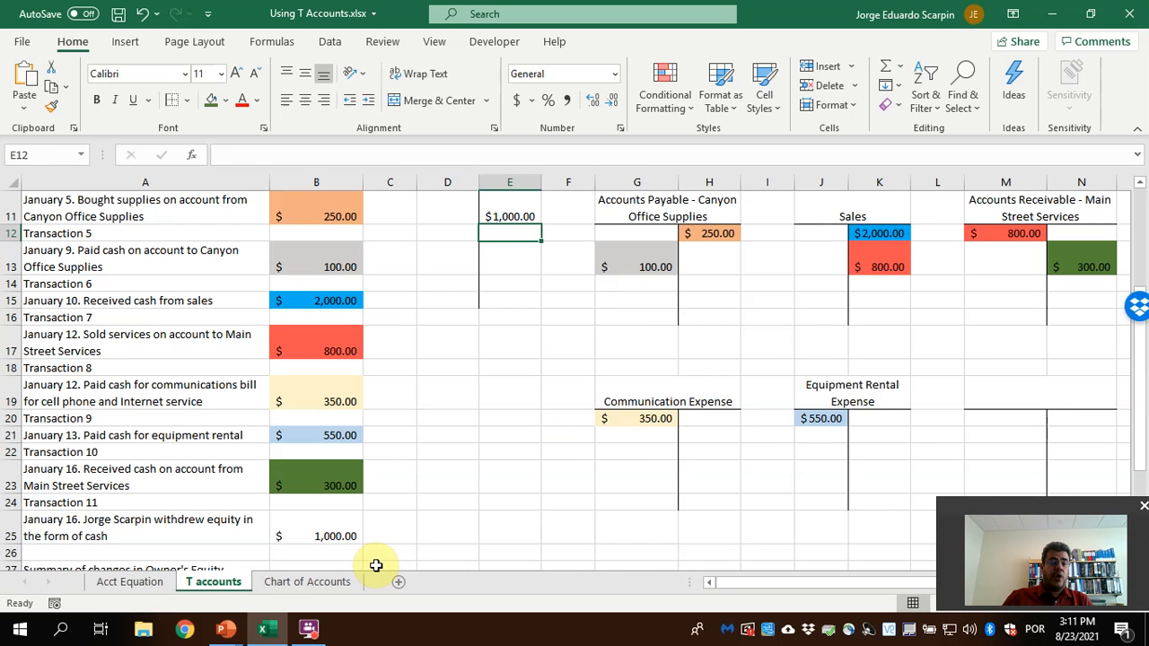
left_click(1047, 400)
type("Jore")
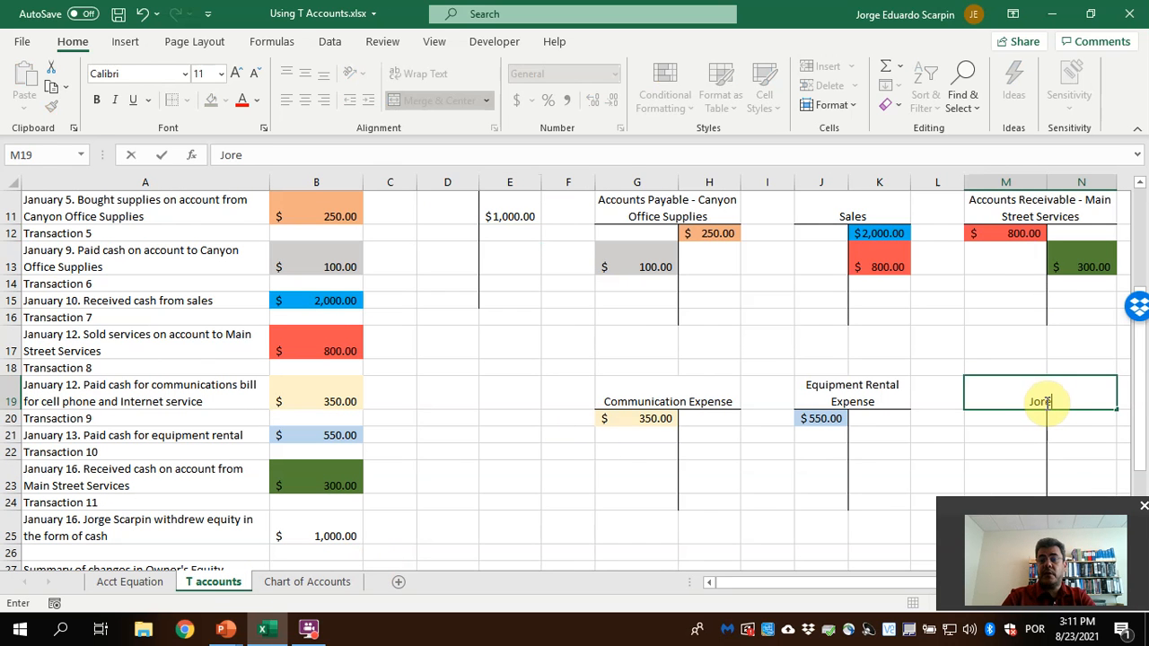
key("BackSpace")
type("ge Scarpin,")
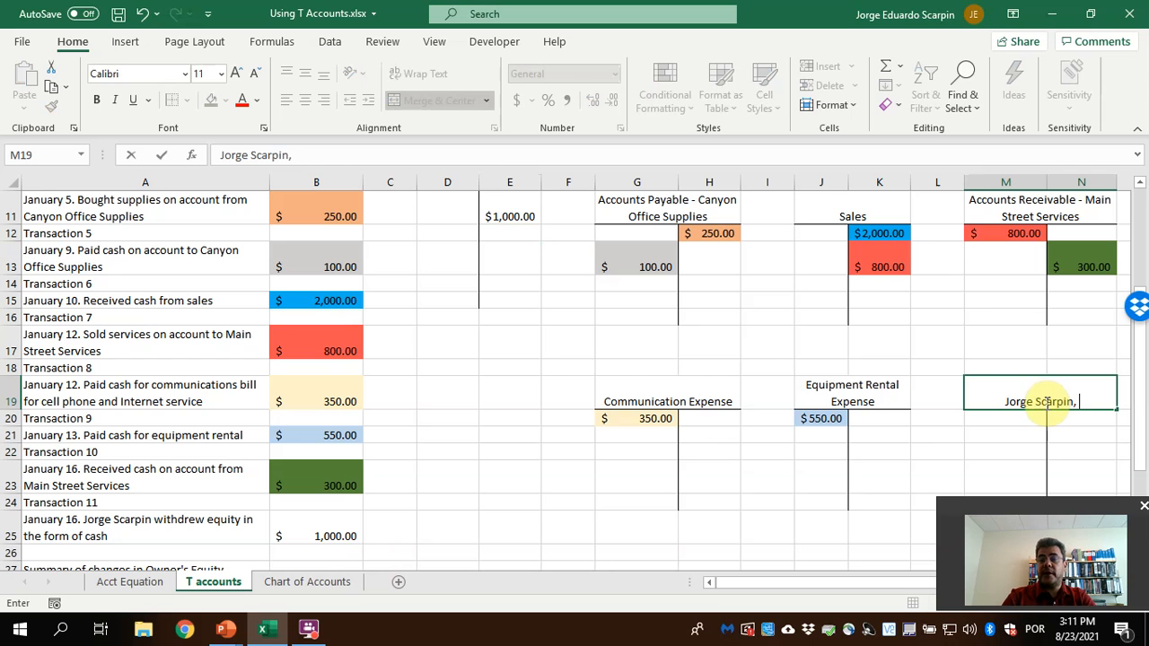
type(" Drawi")
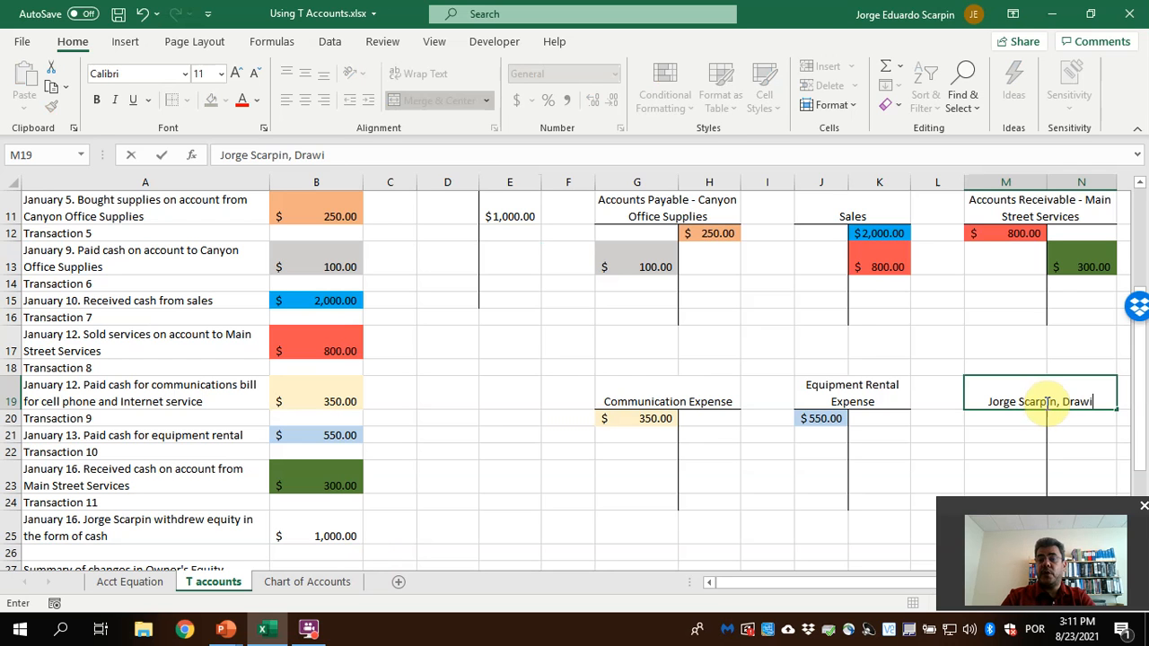
type("ng")
key("Return")
Debit the owner's Drawing T account in M20 with the Transaction 11 amount using =B25
type("=")
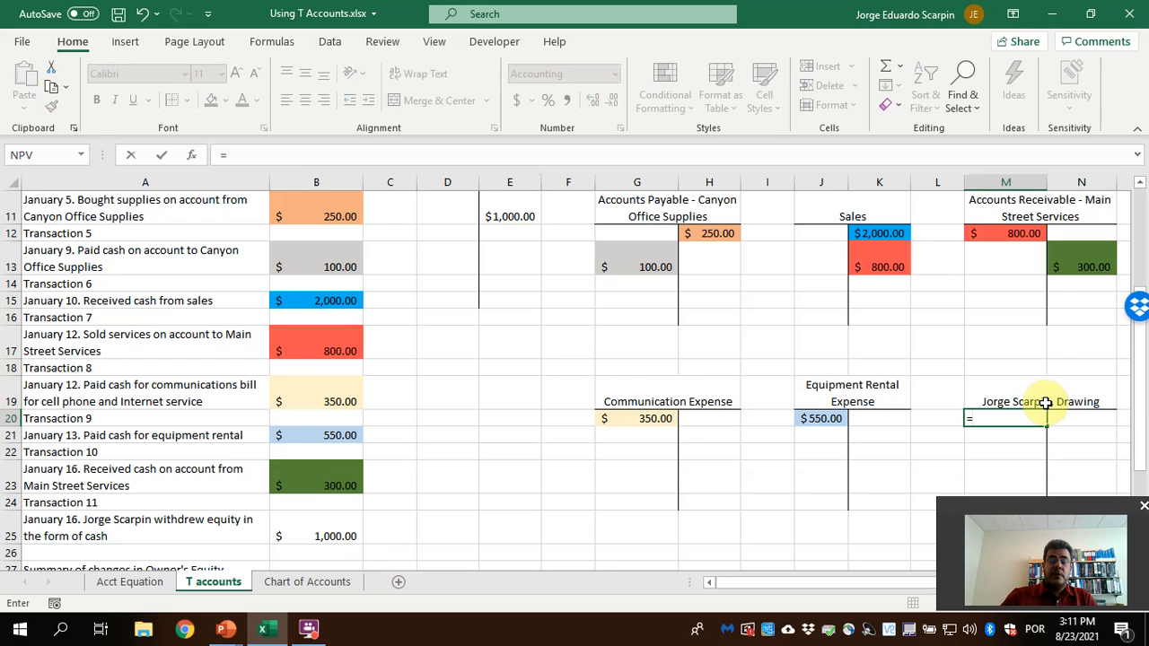
left_click(332, 522)
key("Return")
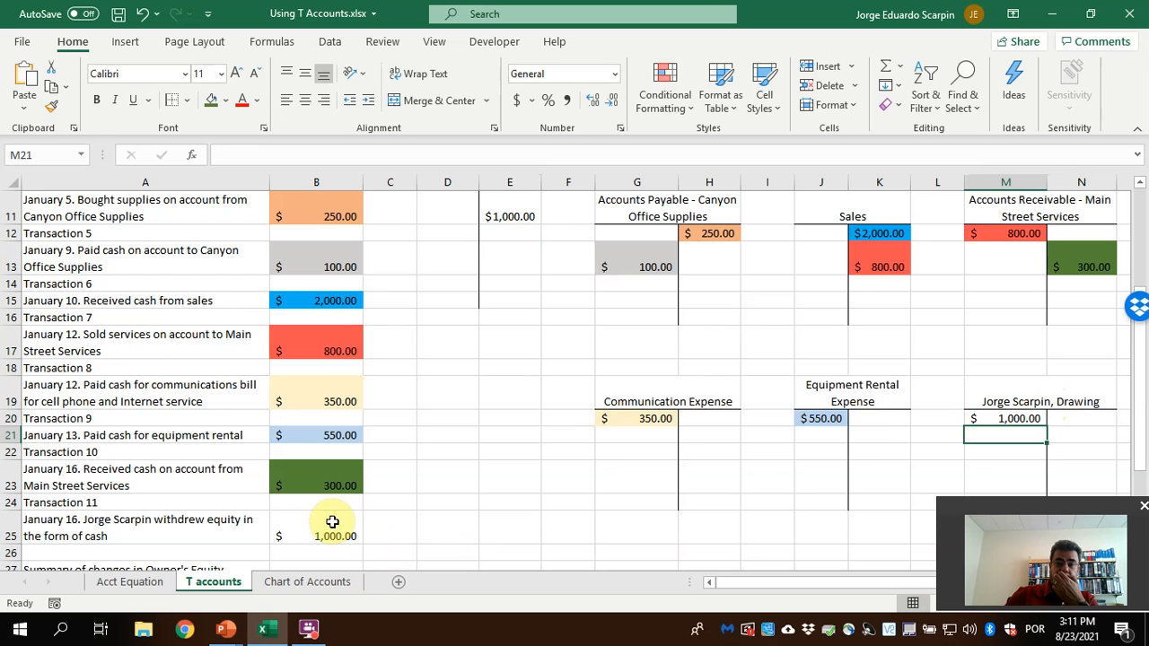
Fill the Transaction 11 amount in B25 and its entries in E11 and M20 with a light orange color
scroll(516, 269, "up", 1)
left_click(516, 268)
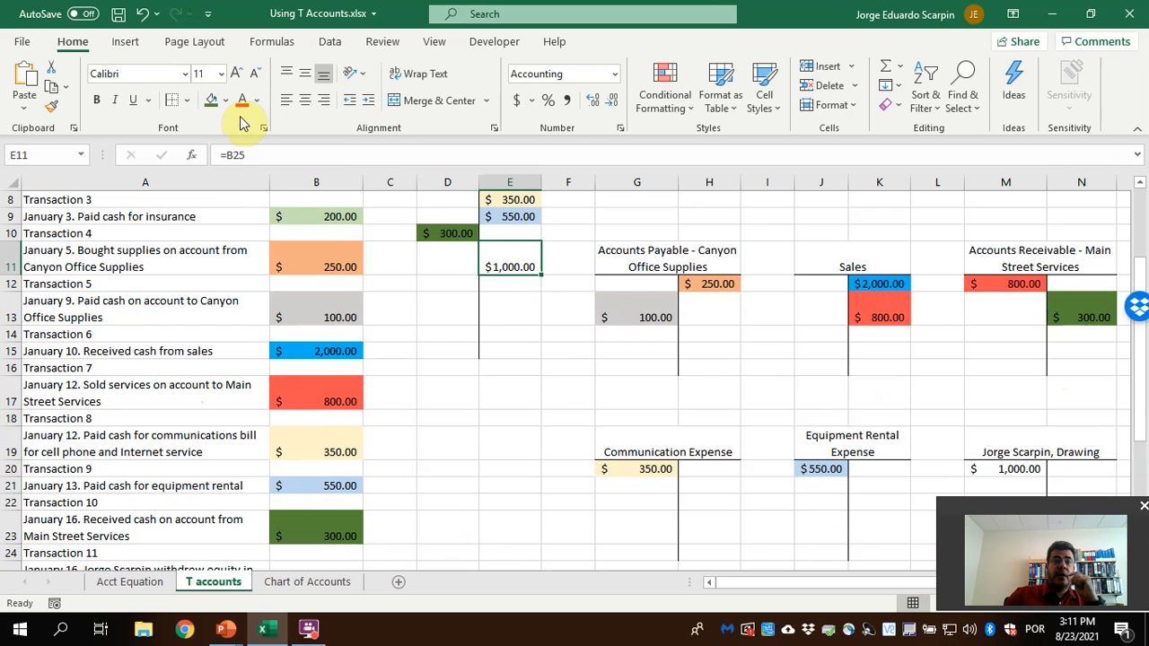
left_click(225, 99)
left_click(287, 193)
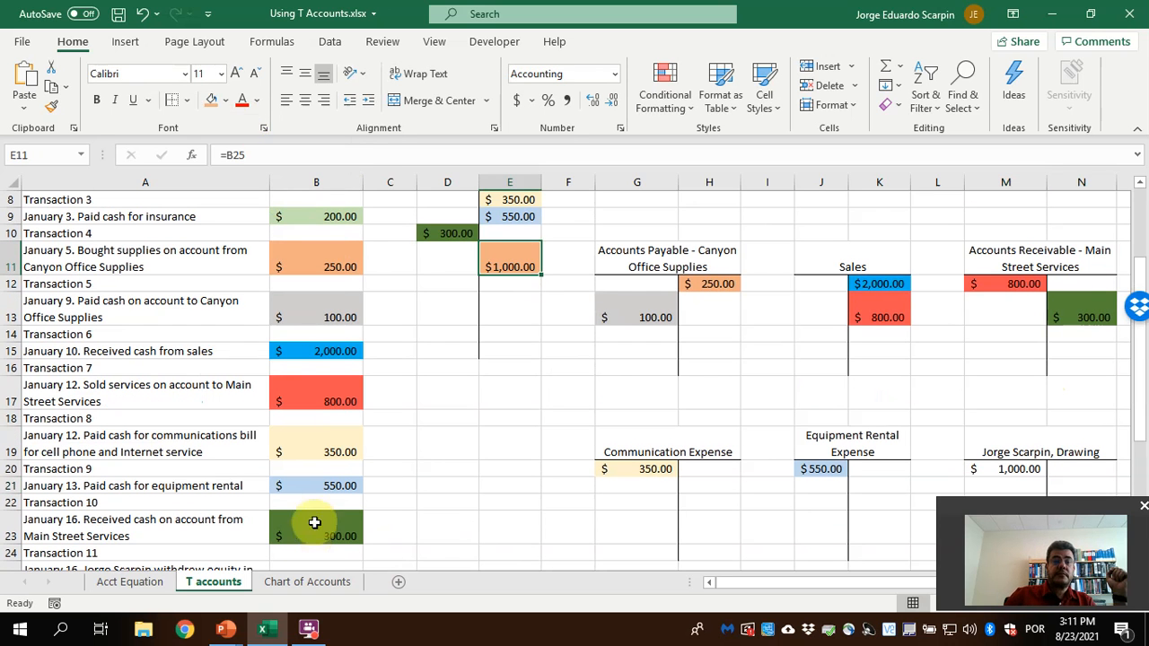
scroll(328, 550, "down", 1)
left_click(330, 530)
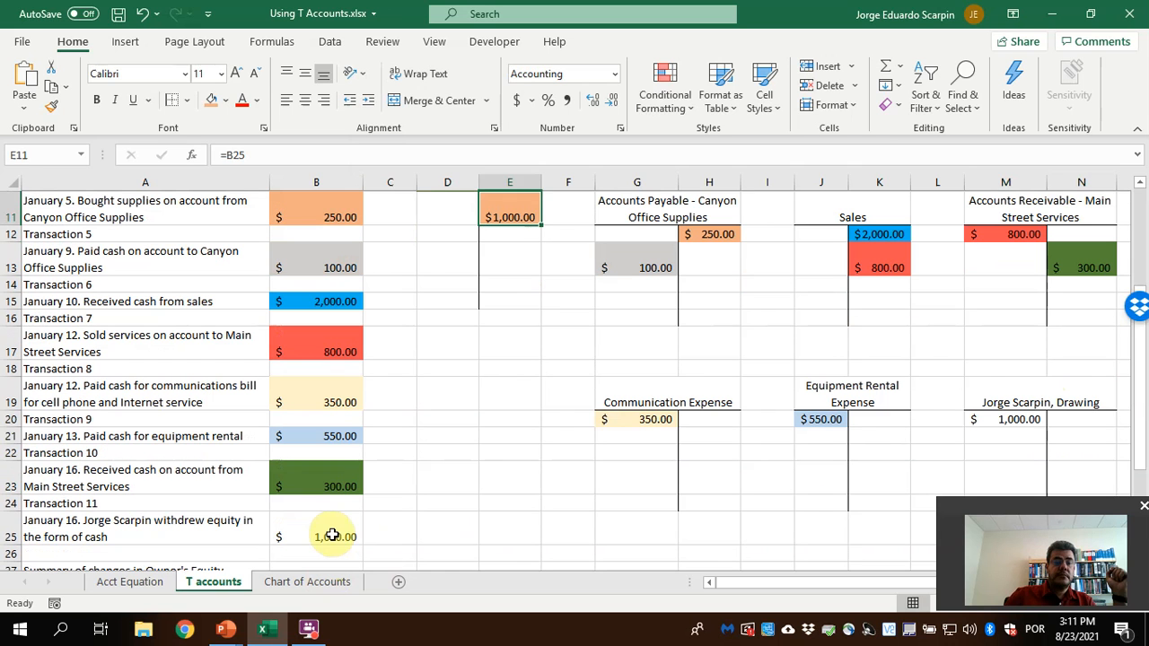
left_click(214, 99)
left_click(1034, 418)
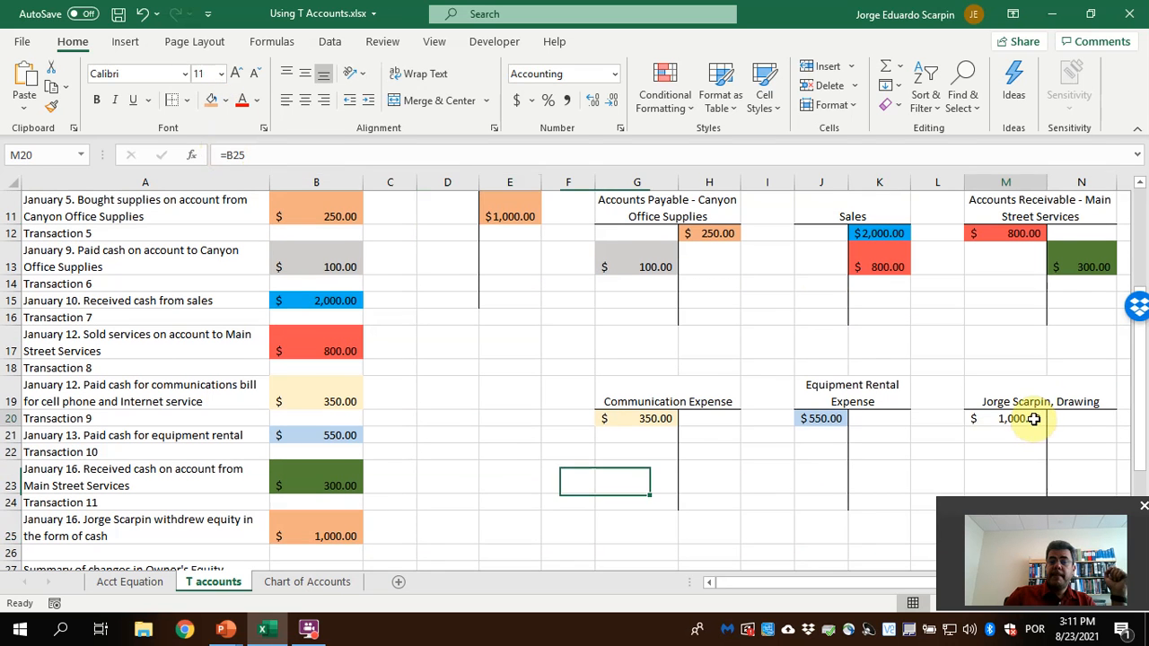
left_click(213, 100)
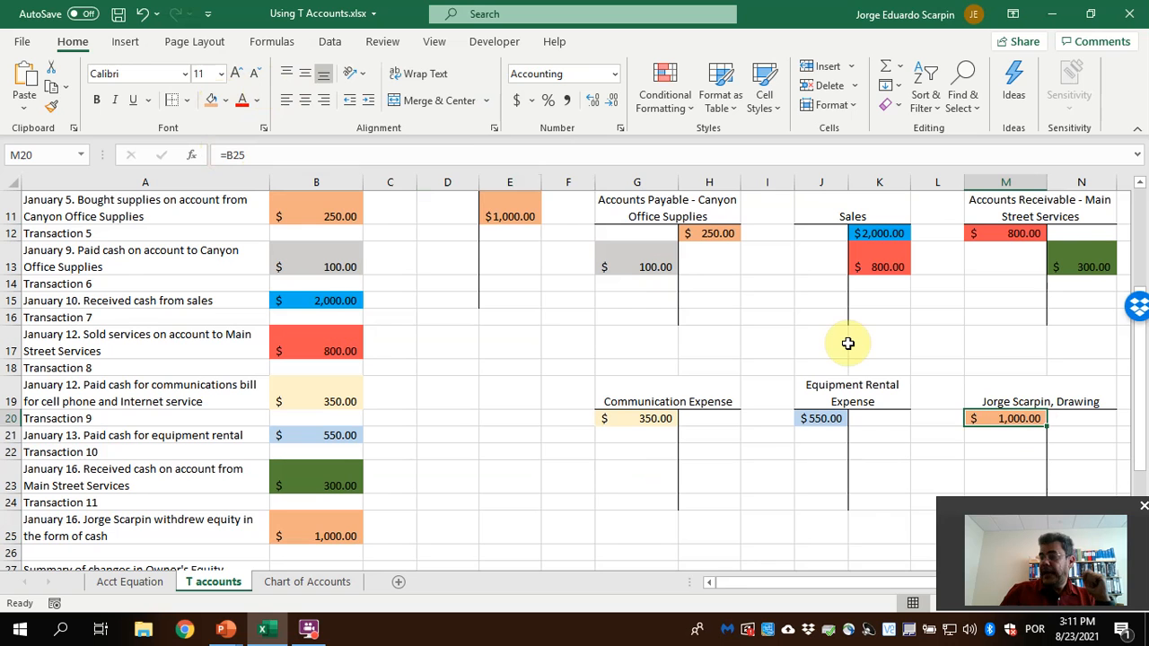
Review the T accounts to identify which hold a single entry, such as capital and Prepaid Insurance, and which need totalling
scroll(856, 357, "up", 4)
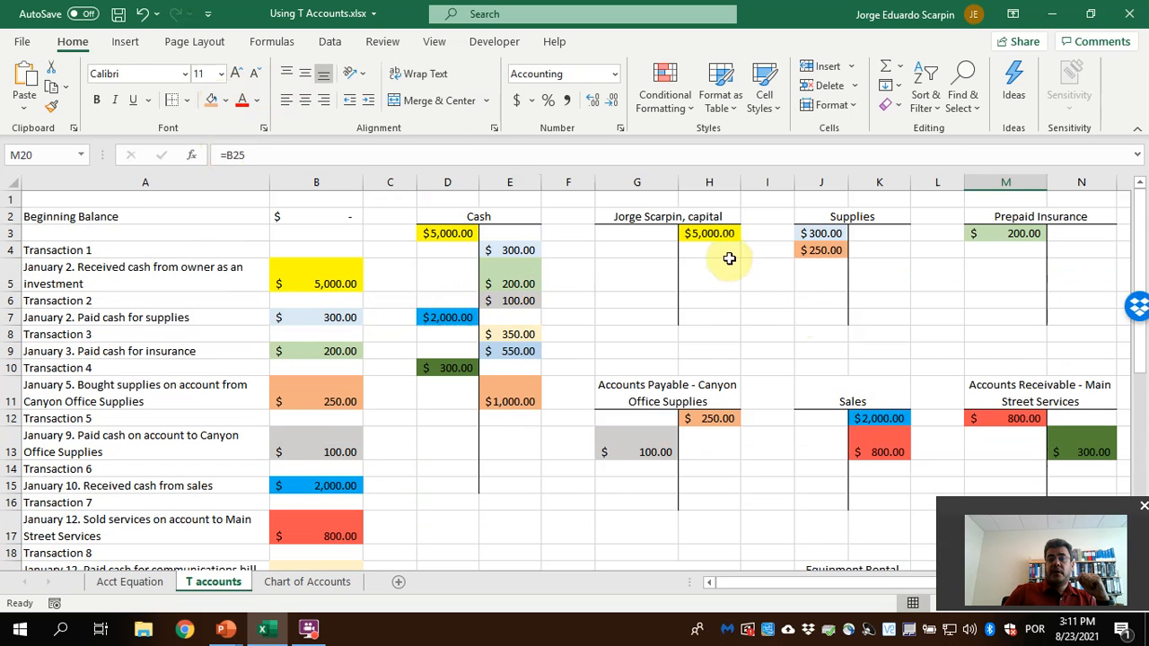
left_click(718, 233)
left_click(981, 234)
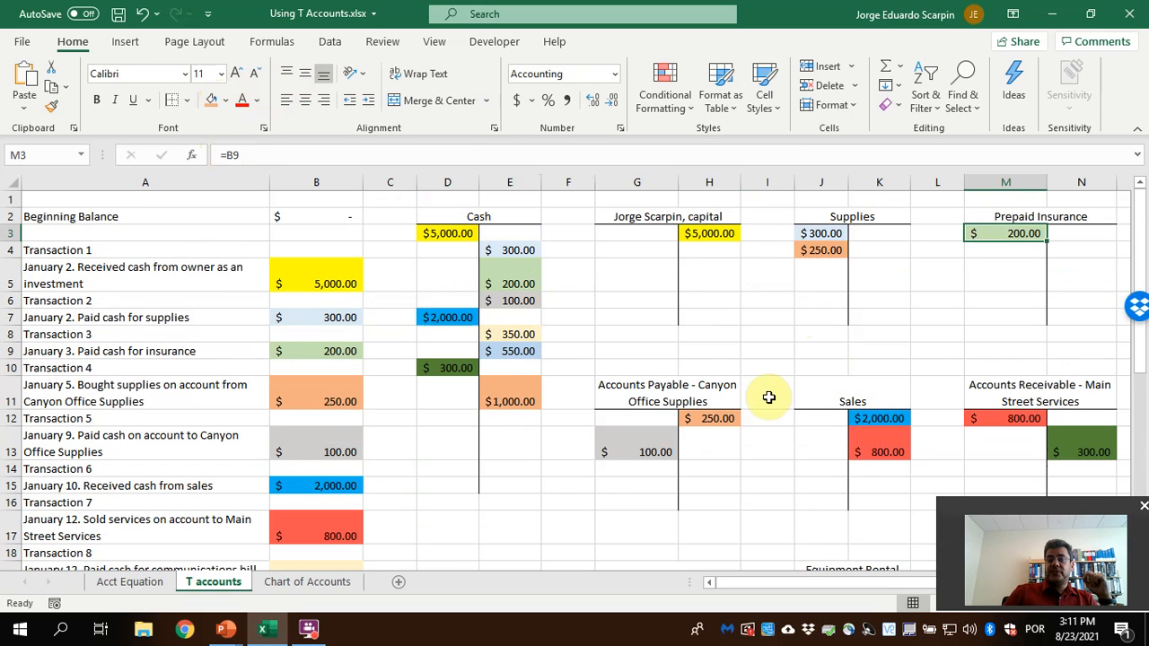
scroll(866, 386, "down", 2)
scroll(706, 237, "up", 2)
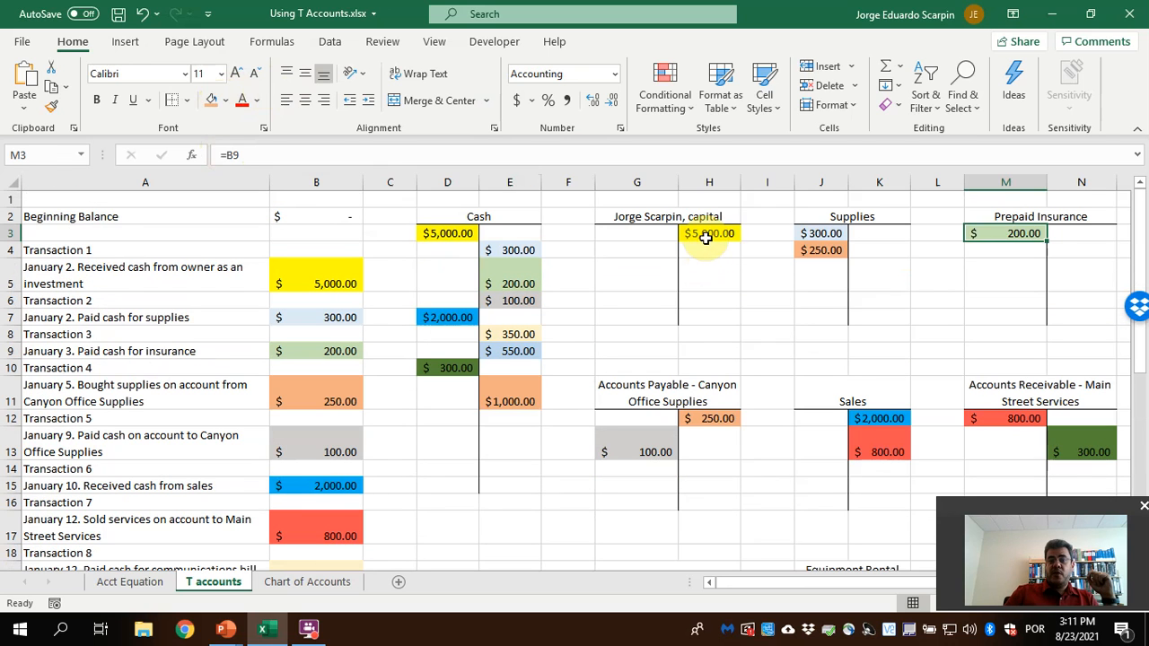
left_click(708, 234)
left_click(996, 238)
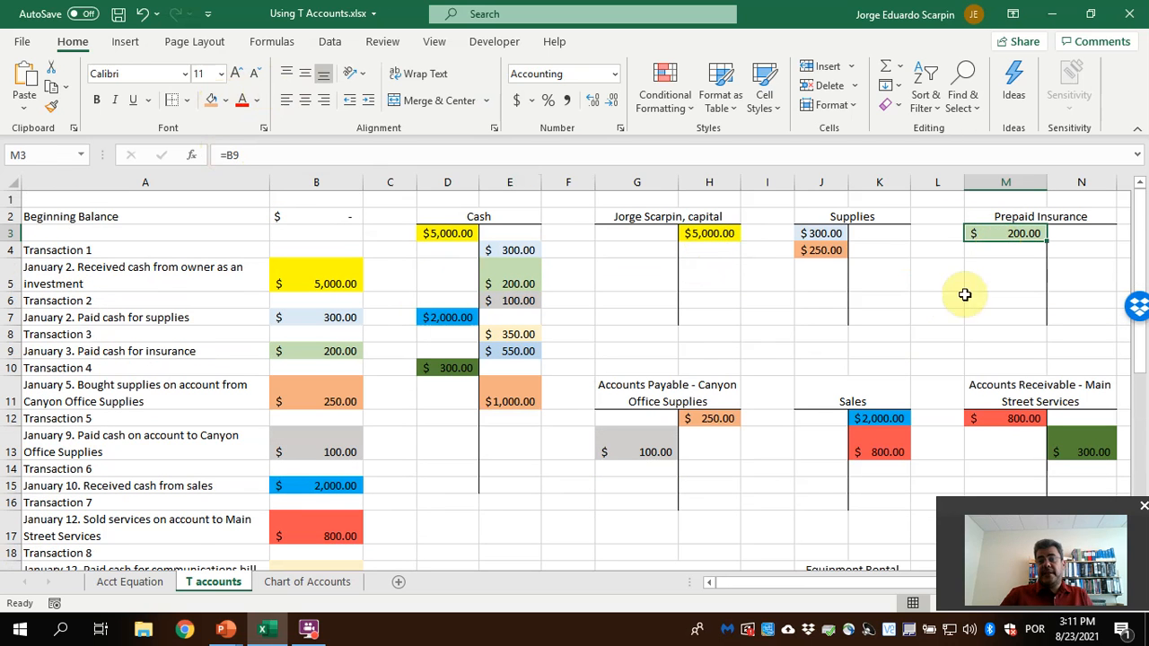
scroll(944, 301, "down", 1)
scroll(661, 436, "down", 2)
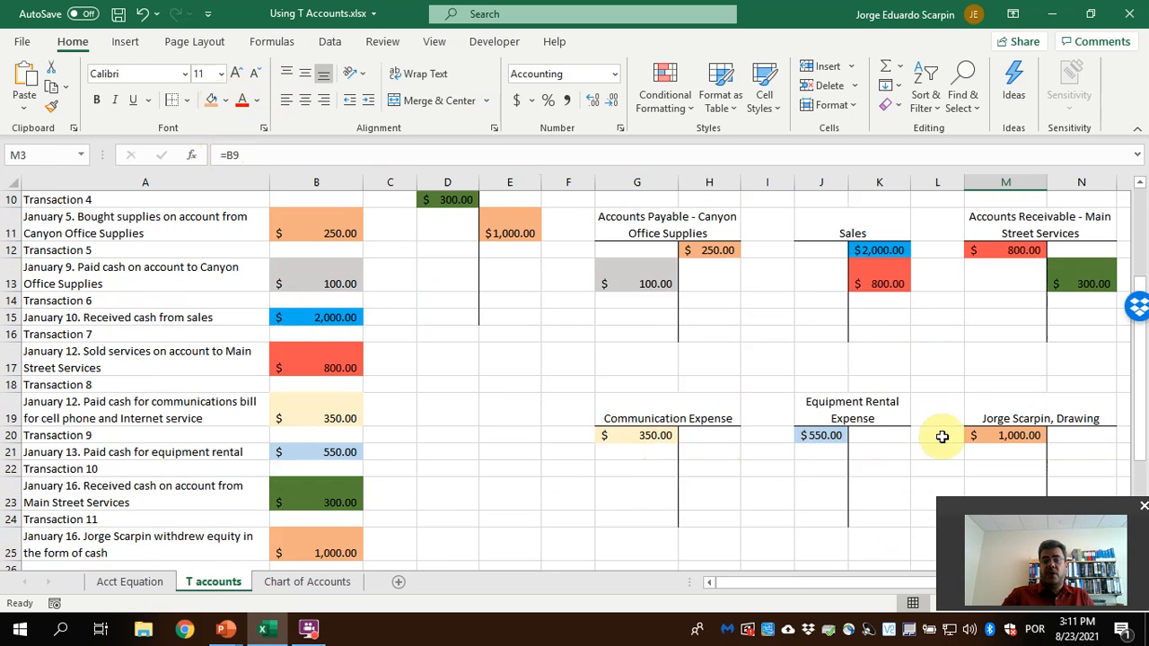
scroll(982, 447, "down", 1)
scroll(970, 431, "up", 4)
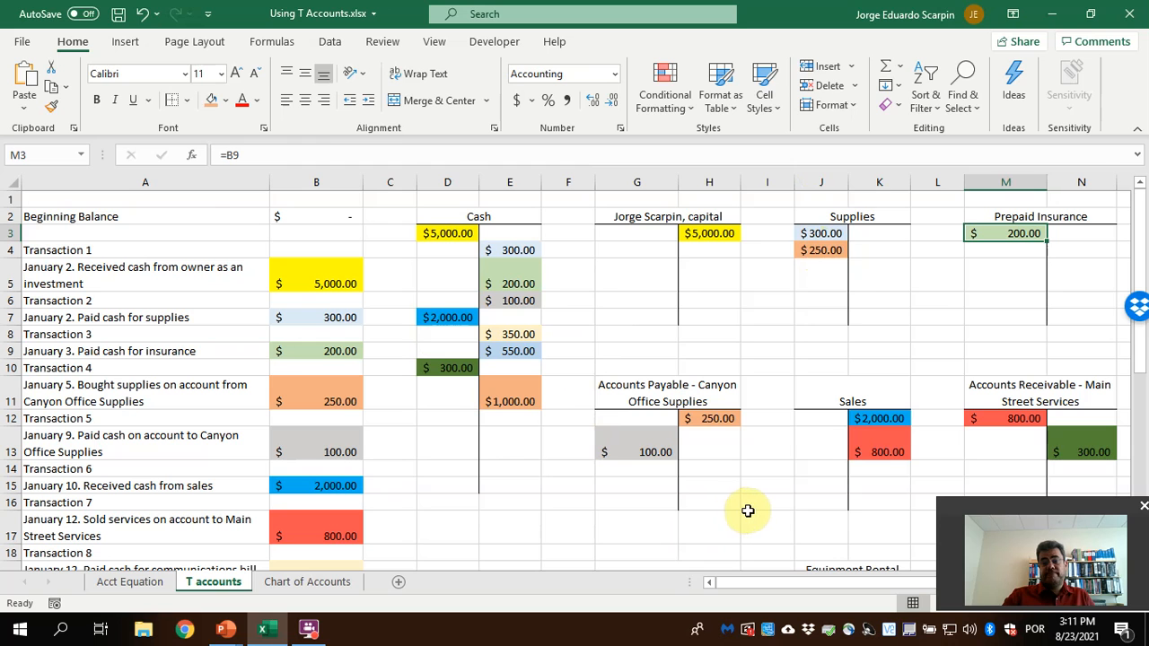
Add a bottom border under the last Supplies T account entries in J4:K4
left_click_drag(816, 249, 885, 249)
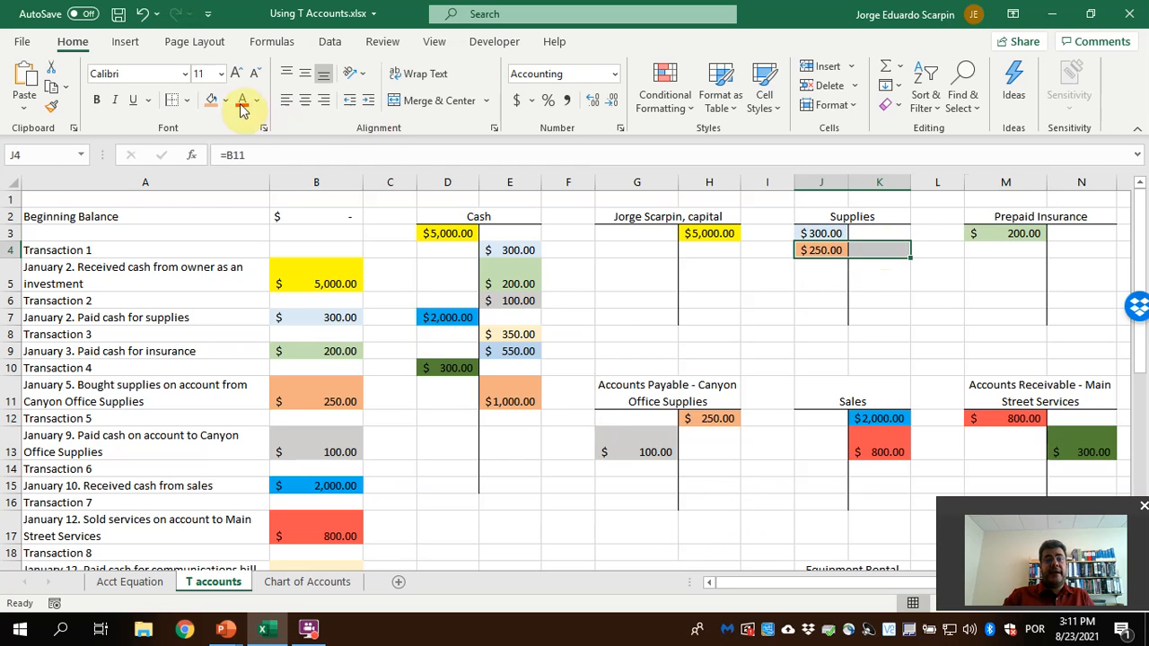
left_click(187, 100)
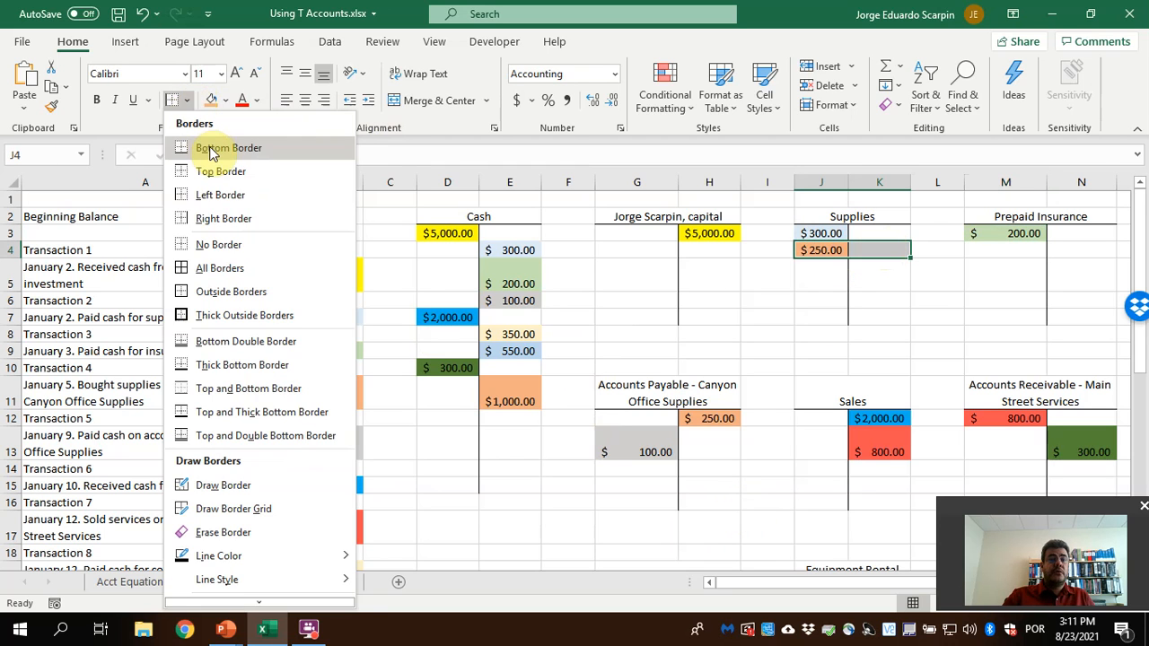
left_click(216, 148)
left_click(835, 303)
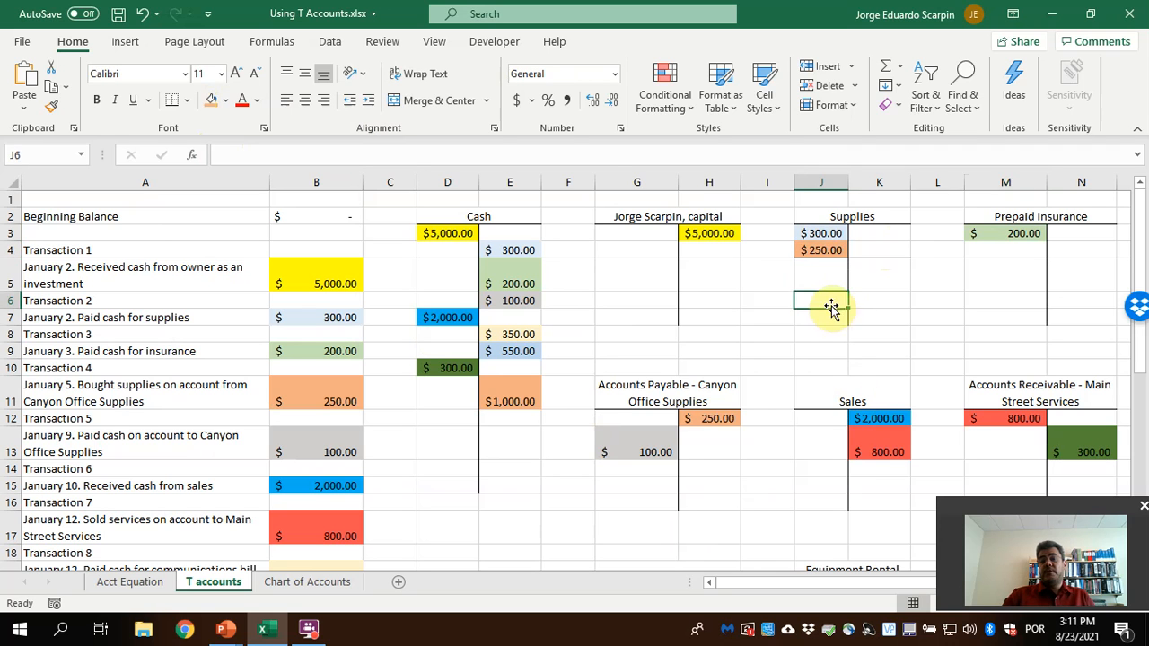
Total the Supplies debits in J5 with a SUM formula over J3:J4
left_click(828, 269)
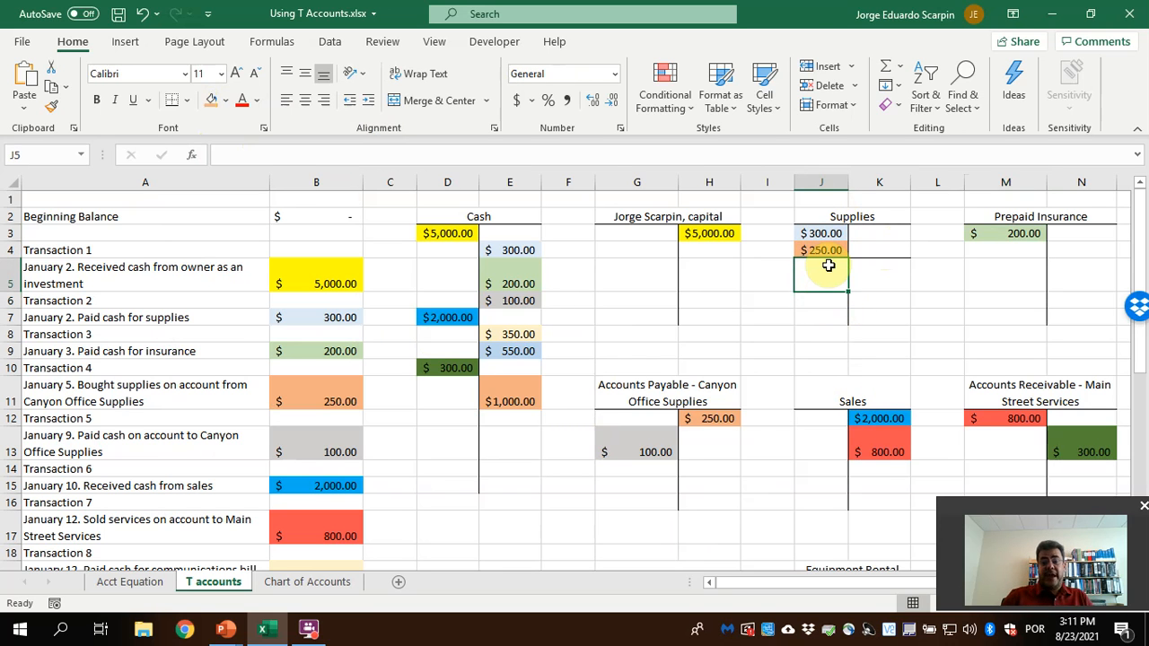
type("=sum(")
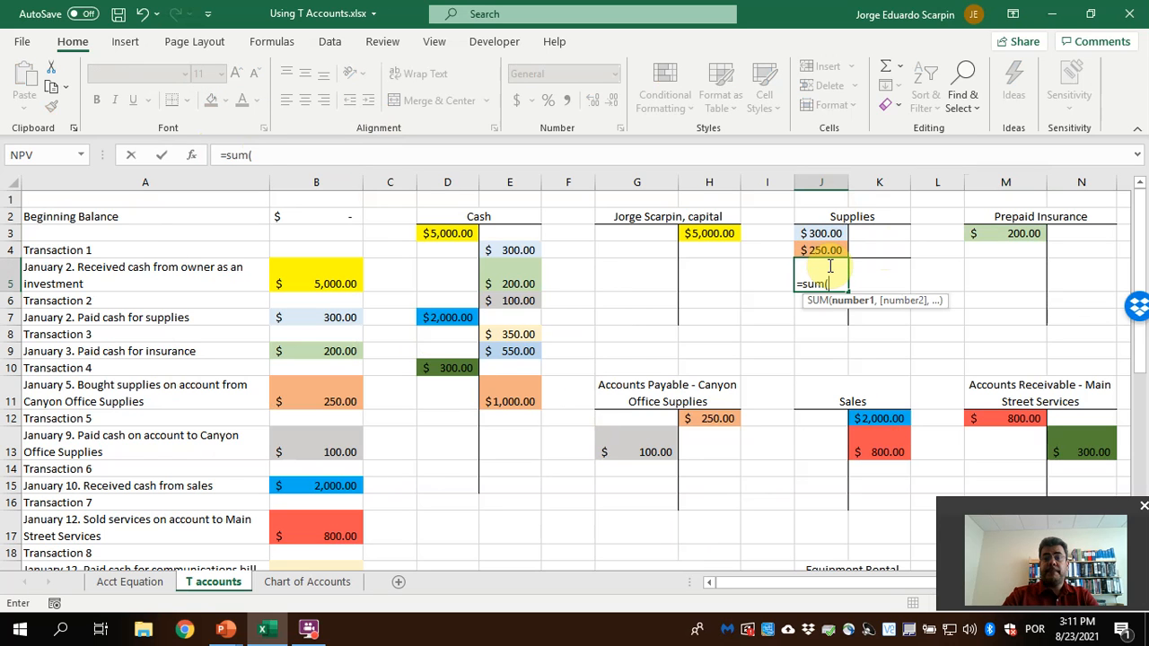
key("Up")
key("shift+Up")
key("Return")
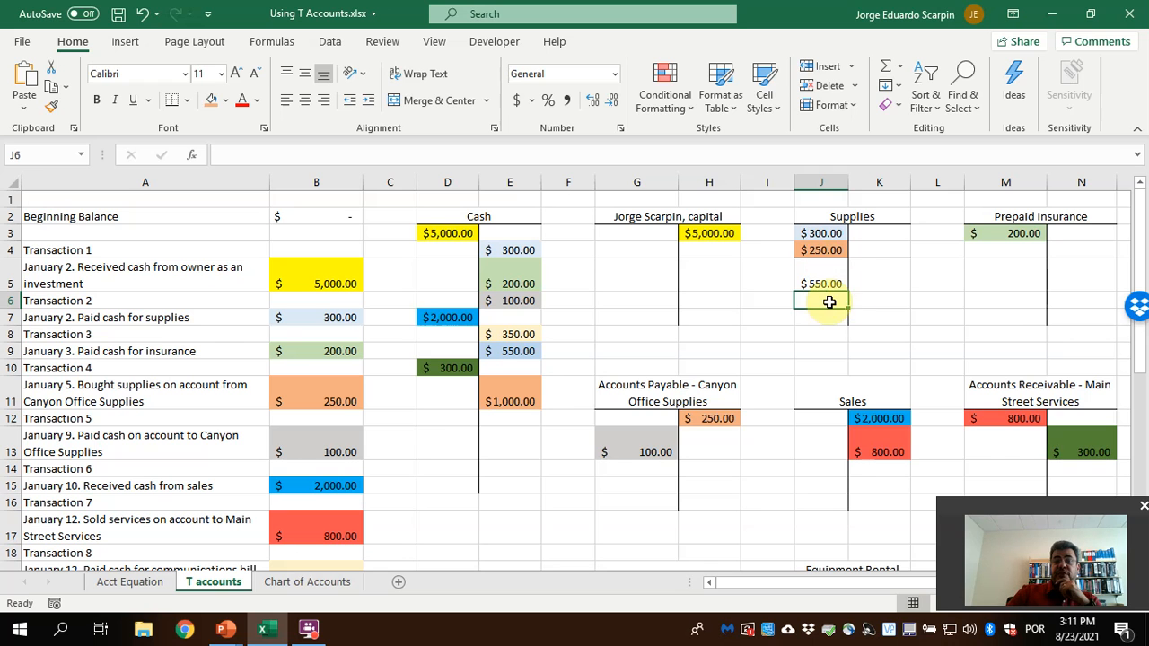
Add a bottom border under J13:K13 in the Sales T account and total its two credits in K14 with a SUM formula
left_click_drag(821, 447, 879, 452)
left_click(172, 99)
left_click(886, 469)
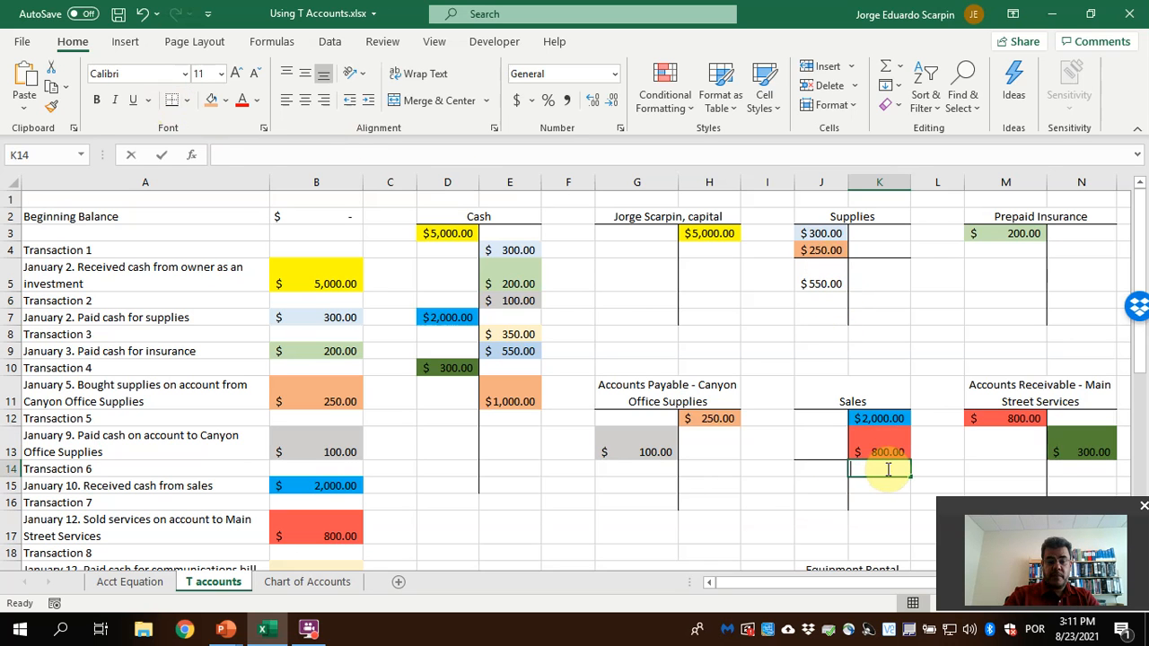
type("=sum(")
left_click_drag(879, 420, 886, 468)
key("Return")
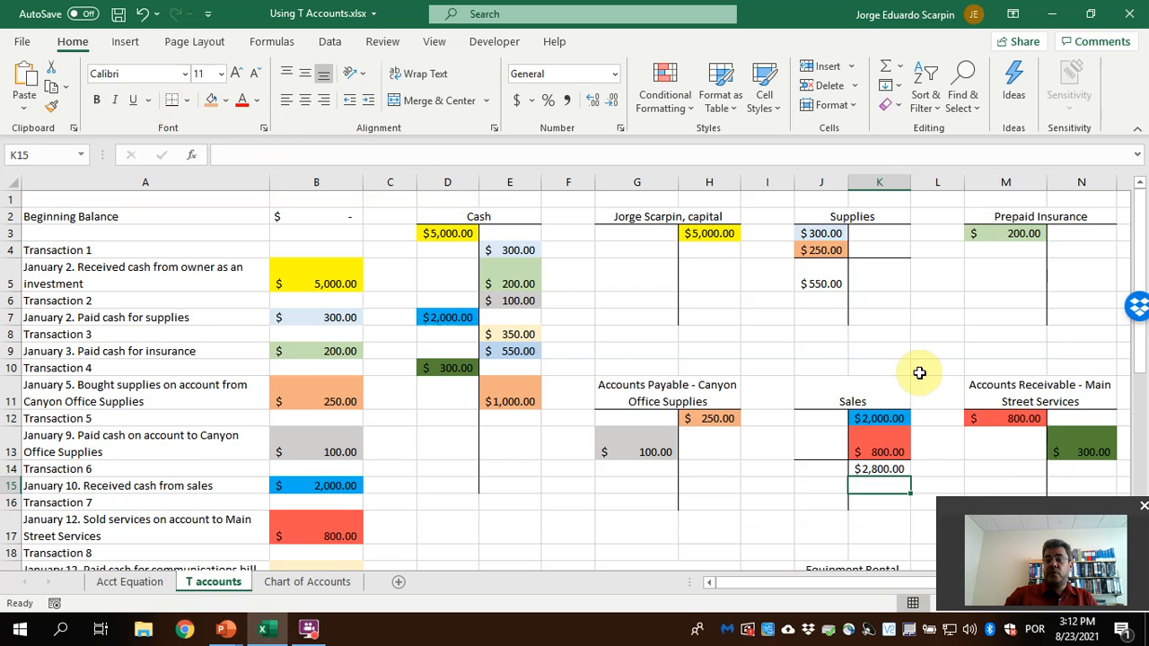
scroll(916, 372, "down", 1)
scroll(919, 371, "down", 3)
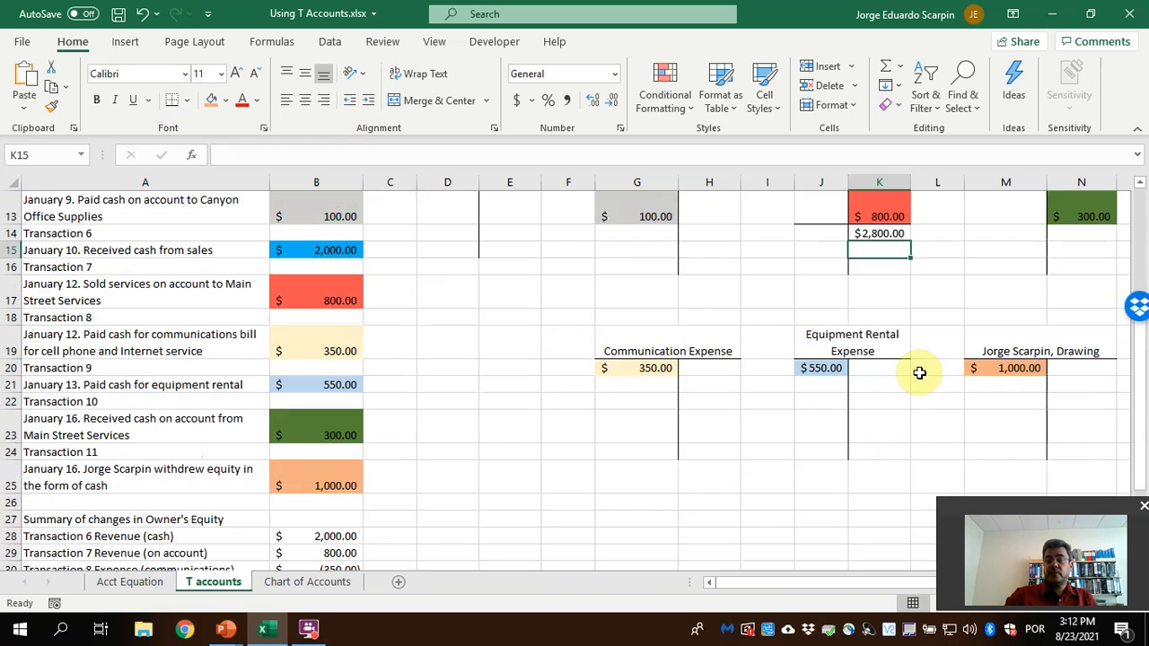
scroll(918, 372, "up", 3)
scroll(877, 342, "up", 1)
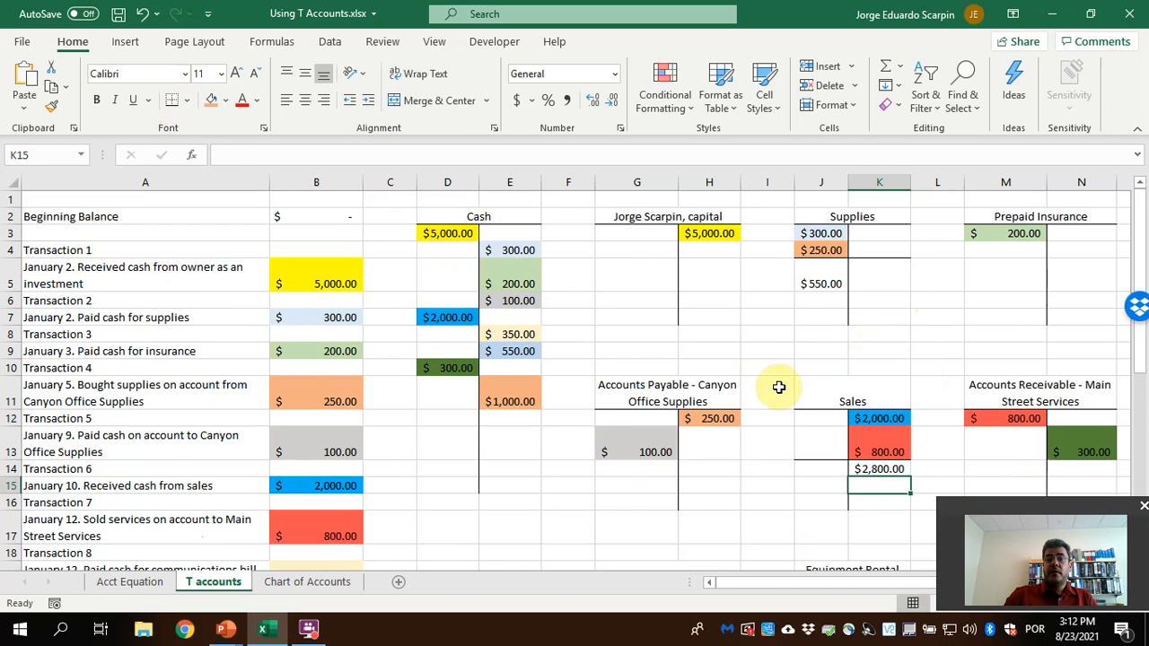
Add a bottom border under G13:H13 in the Accounts Payable - Canyon Office Supplies T account
left_click(618, 443)
key("shift+Right")
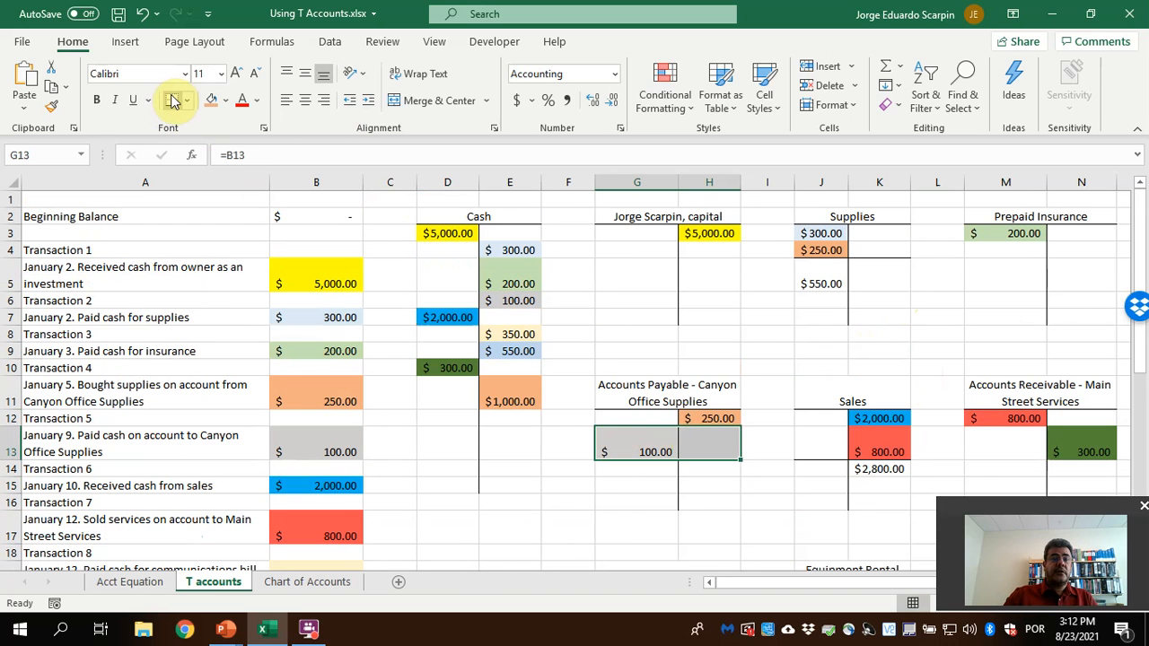
left_click(698, 443)
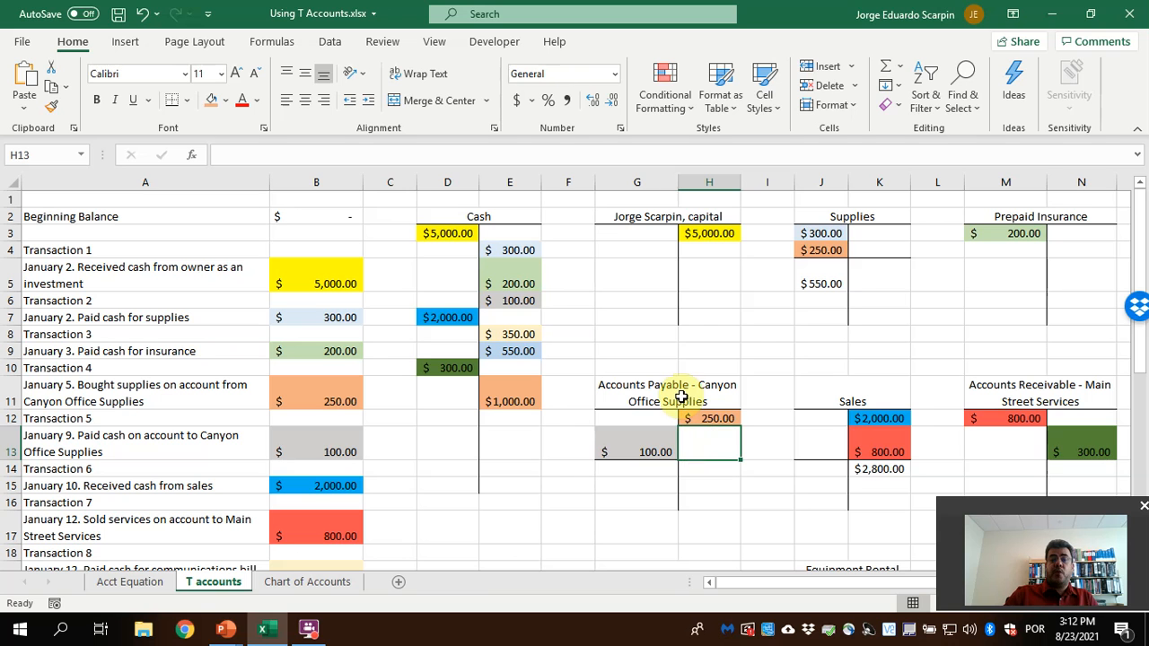
Check the normal balance side of liabilities on the PowerPoint slide and calculate the Accounts Payable balance in H14 with =H12-G13
left_click(226, 630)
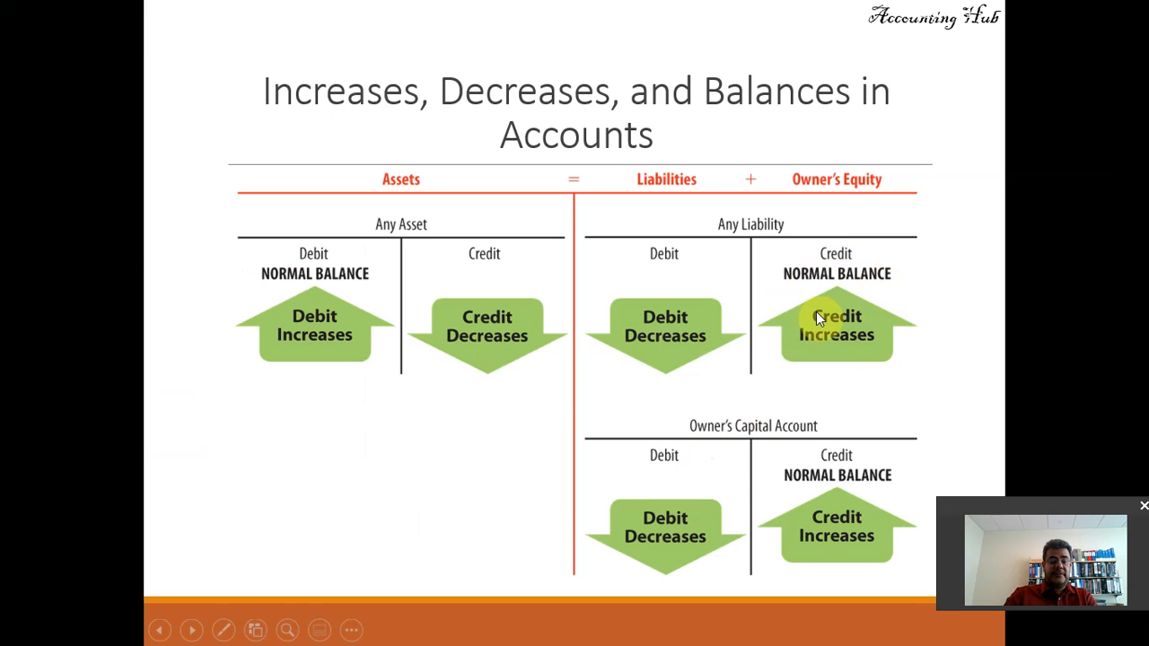
key("alt+Tab")
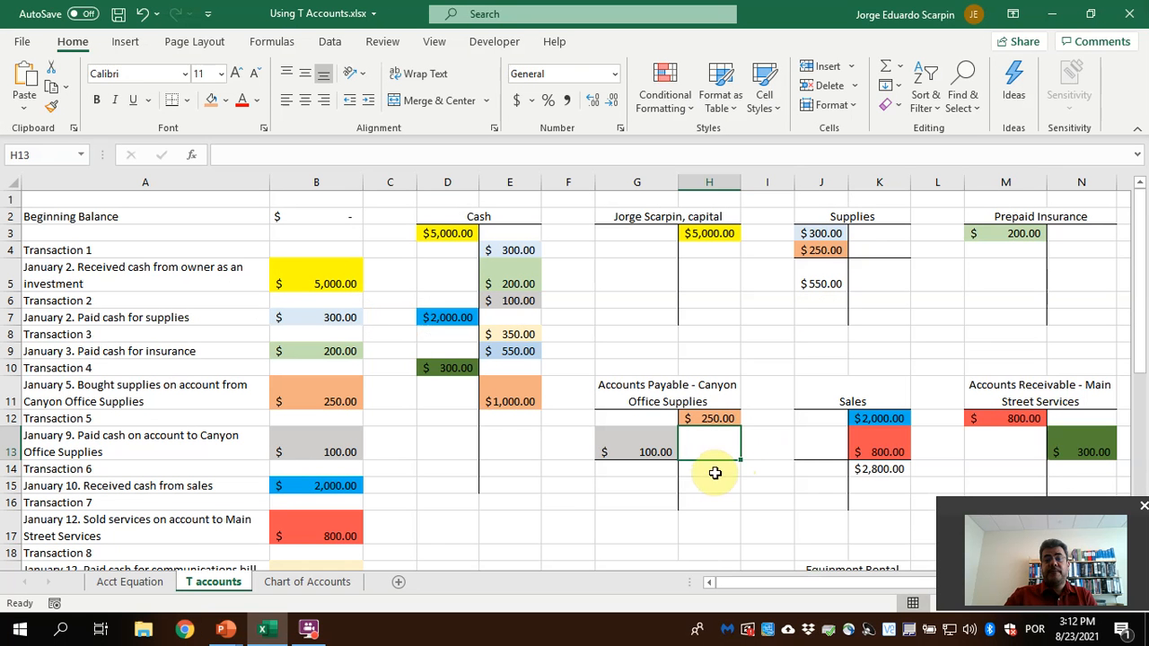
left_click(715, 473)
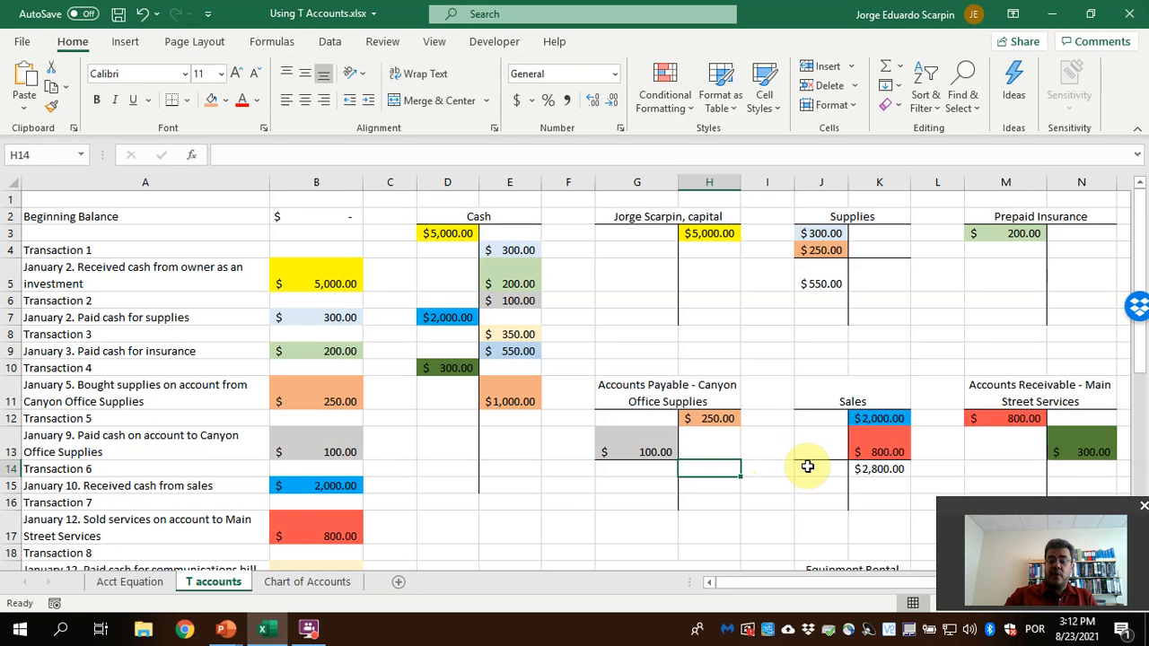
type("=H12")
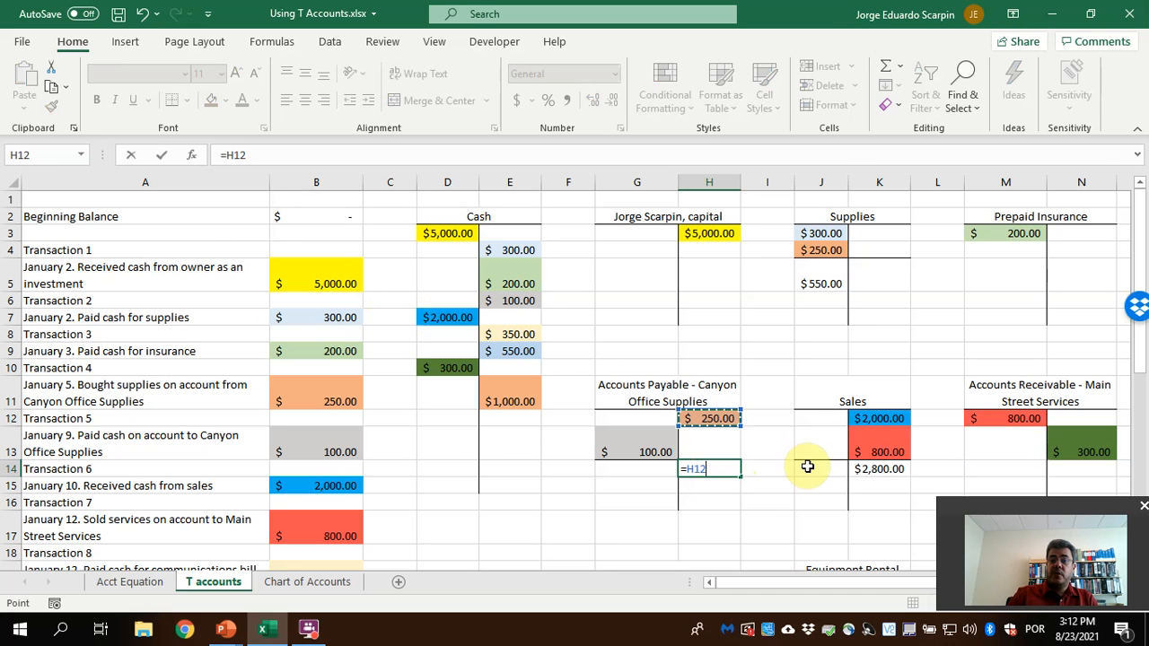
type("-G13")
key("Return")
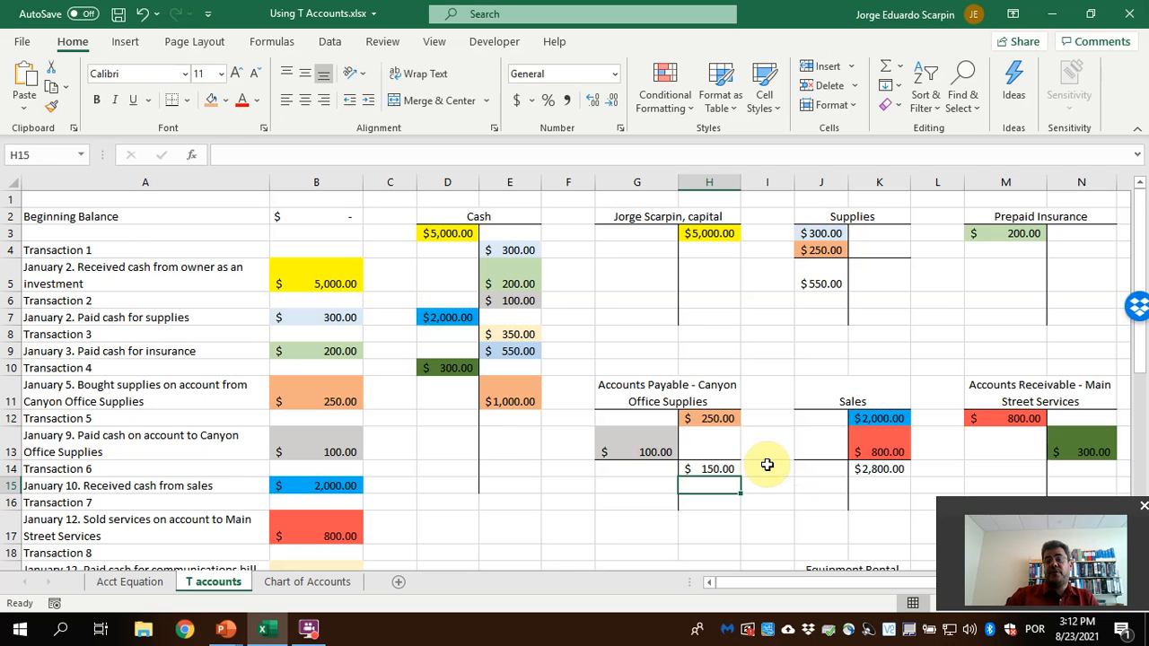
Add a bottom border under M13:N13 in the Accounts Receivable - Main Street Services T account
left_click_drag(1000, 451, 1058, 453)
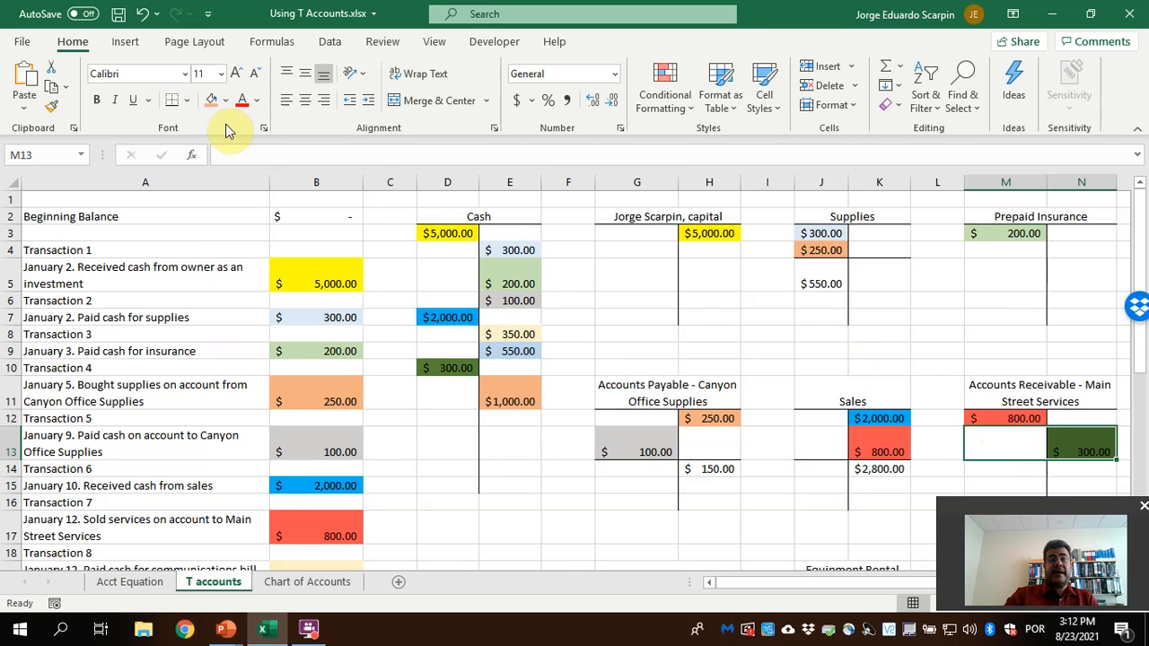
left_click(174, 103)
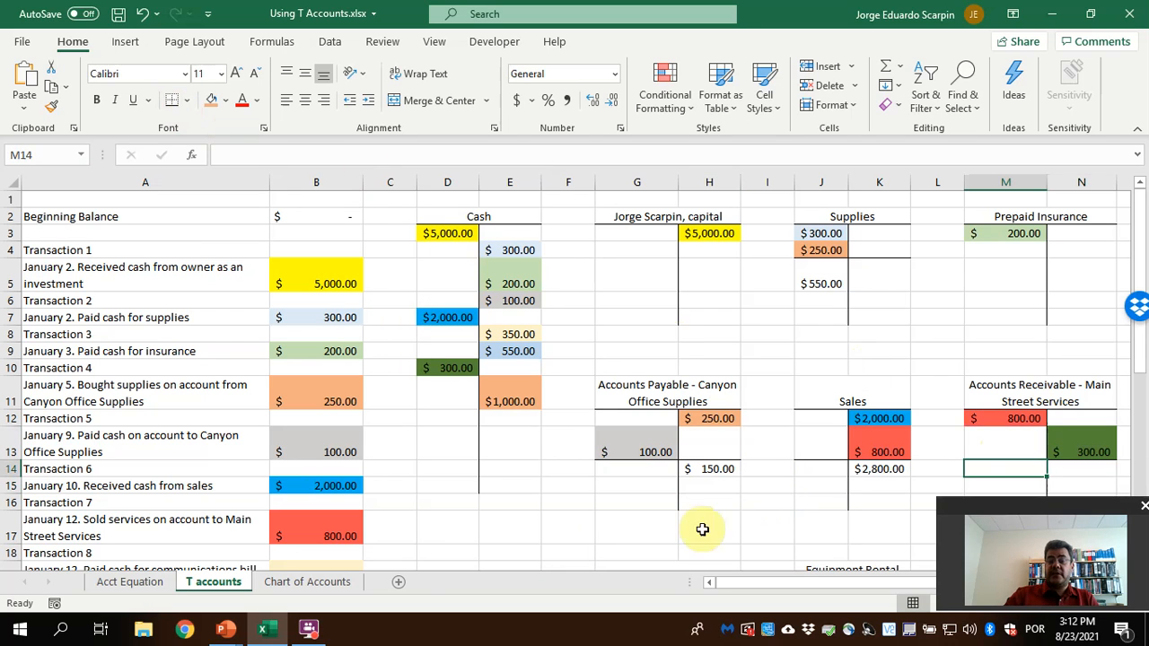
key("Down")
Check the normal balance side of assets on the PowerPoint slide and calculate the Accounts Receivable balance in M14 with =M12-N13
mouse_move(225, 629)
left_click(316, 552)
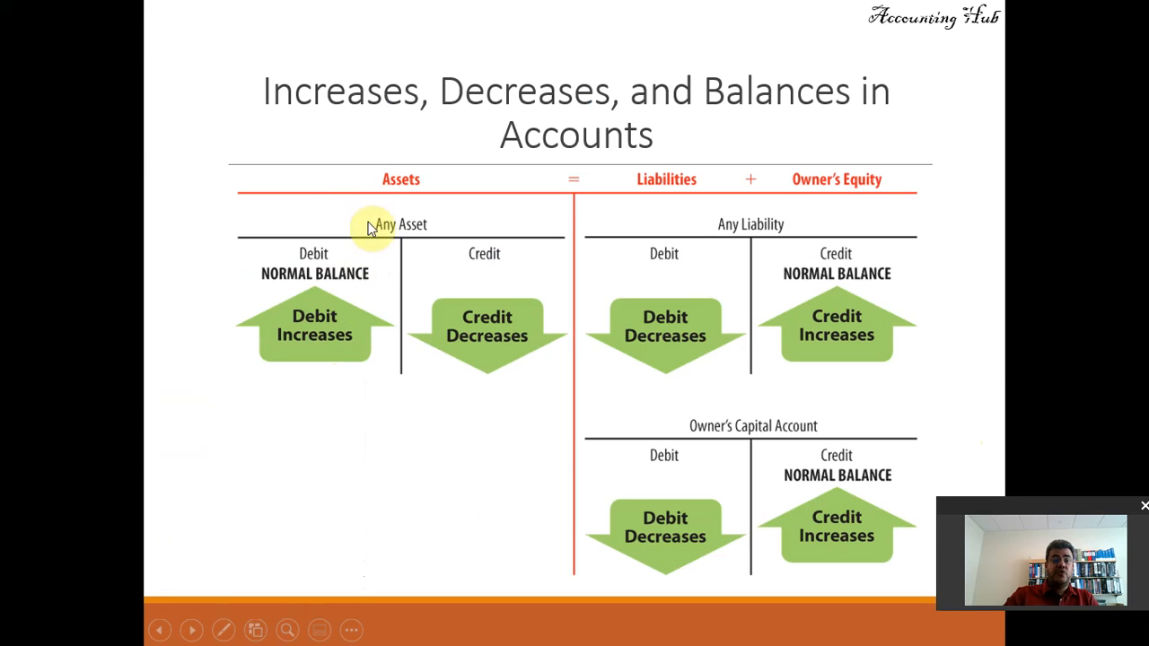
key("alt+Tab")
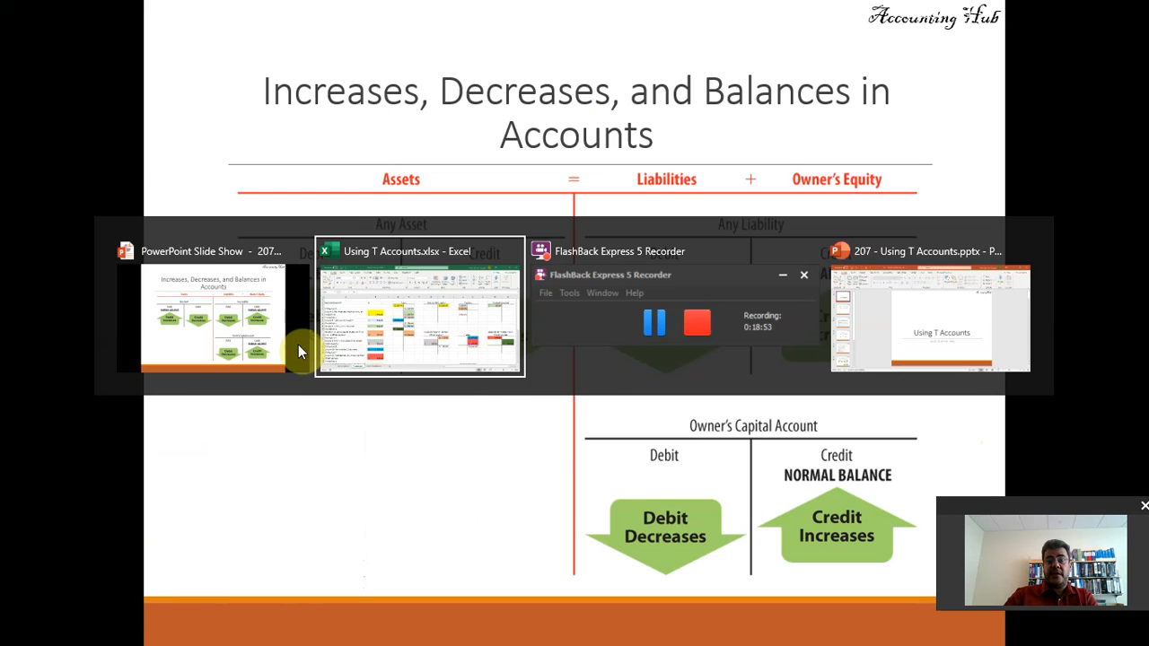
type("=")
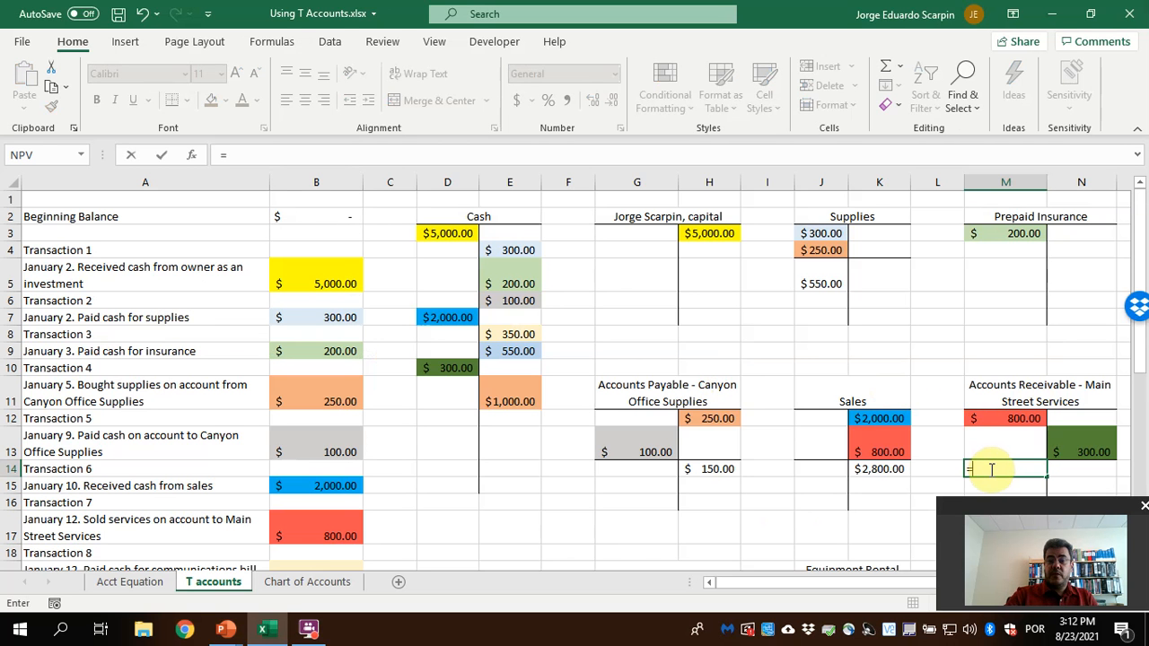
scroll(990, 469, "down", 6)
left_click(991, 469)
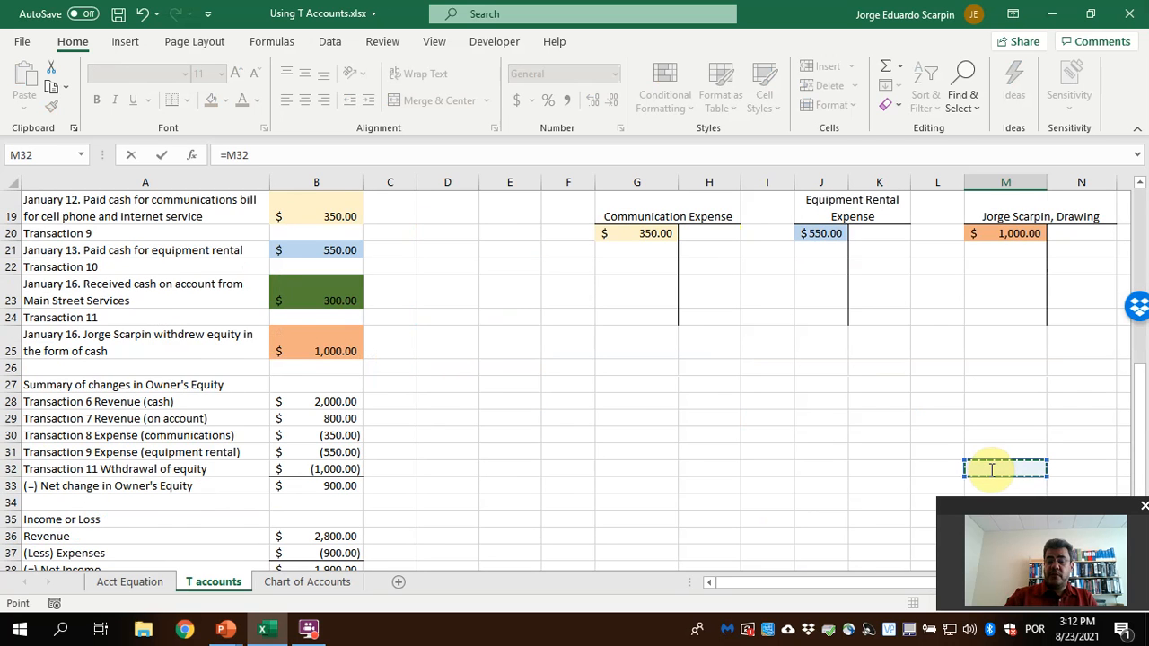
key("Page_Up")
left_click(1082, 452)
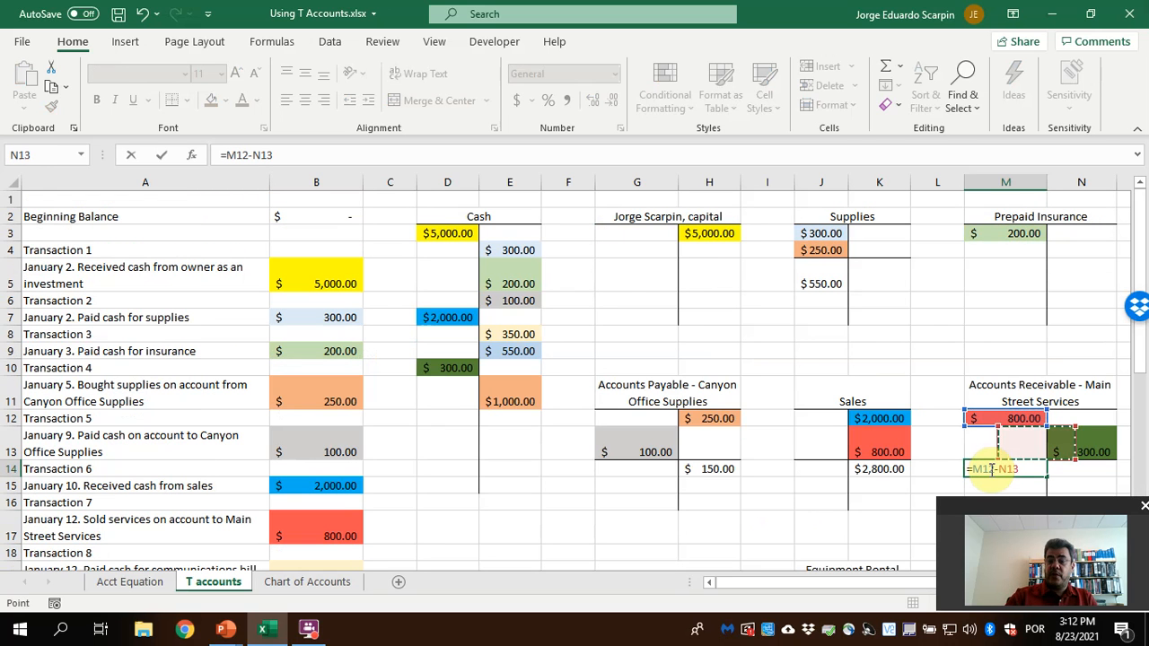
key("Return")
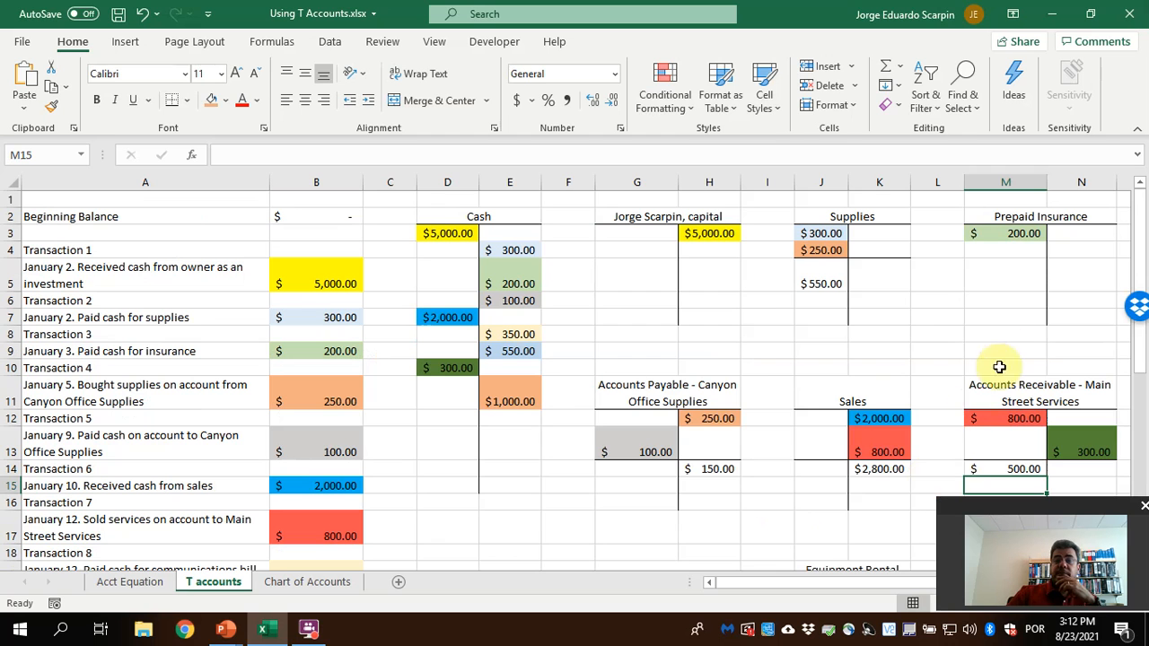
Add a bottom border under the last Cash T account entries in D11:E11
scroll(886, 443, "down", 3)
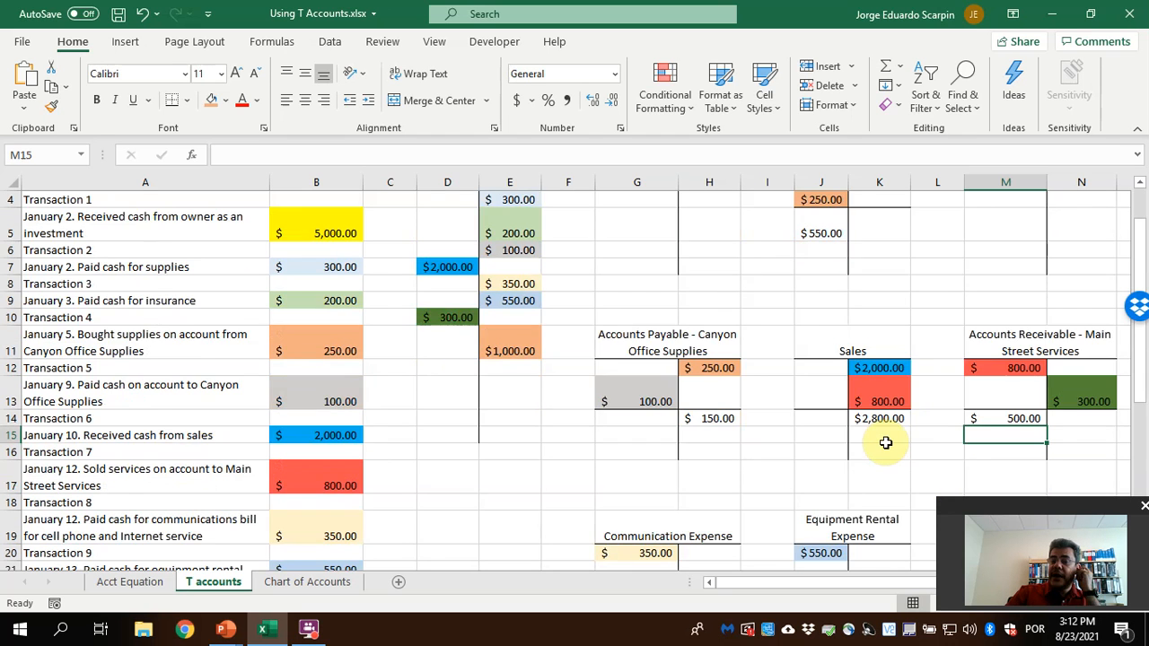
scroll(886, 443, "up", 2)
left_click_drag(447, 342, 490, 341)
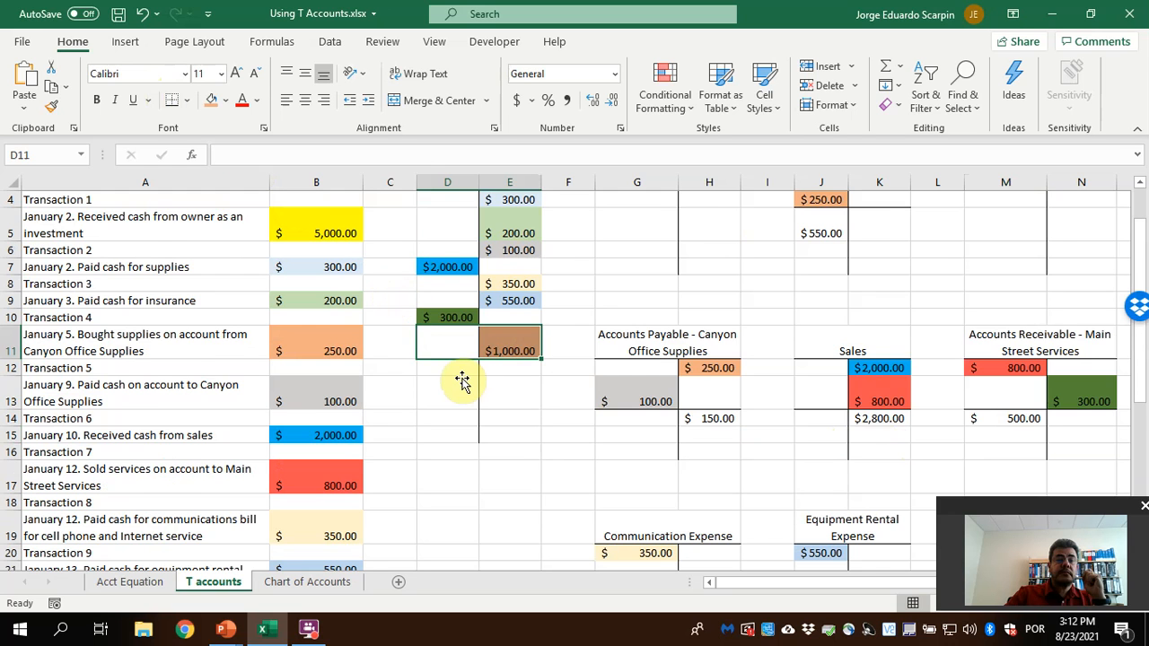
scroll(438, 237, "up", 1)
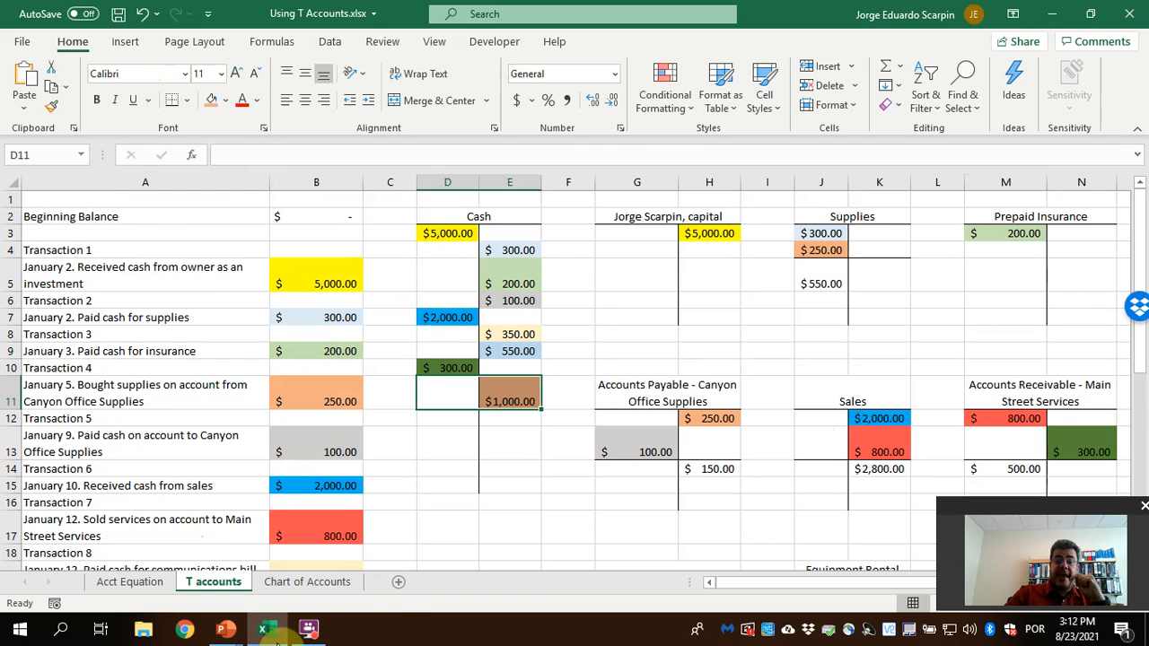
Recheck the asset normal balance on the PowerPoint slide and start the Cash balance formula in D12 by summing the debits in D3:D11
left_click(225, 628)
left_click(289, 578)
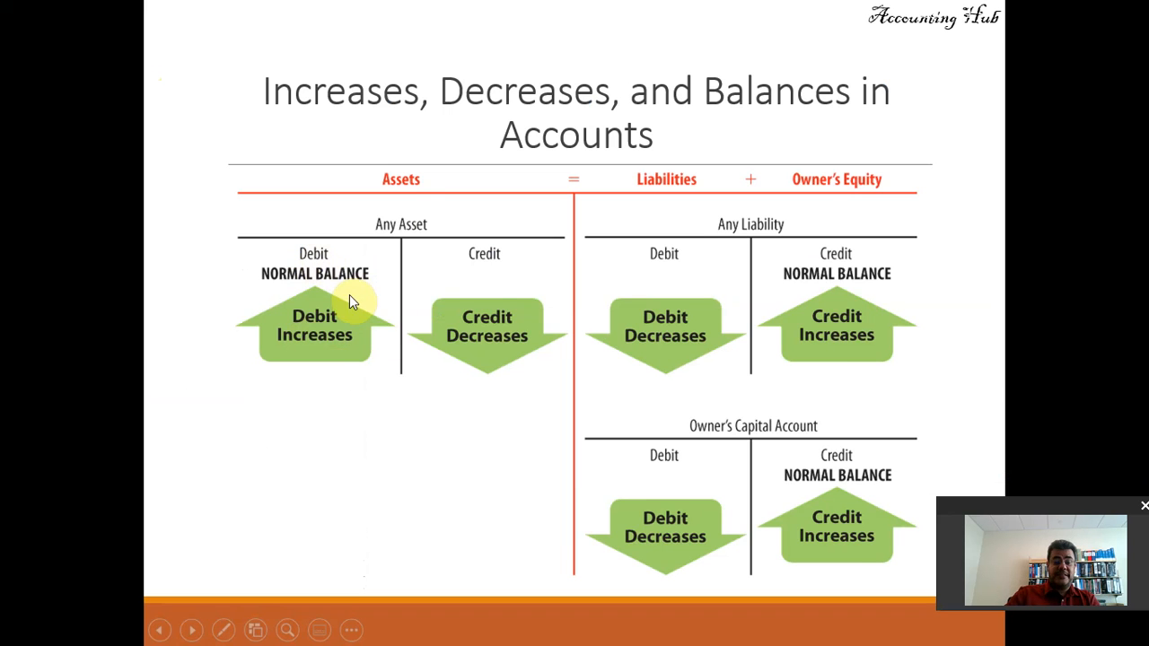
key("alt+Tab")
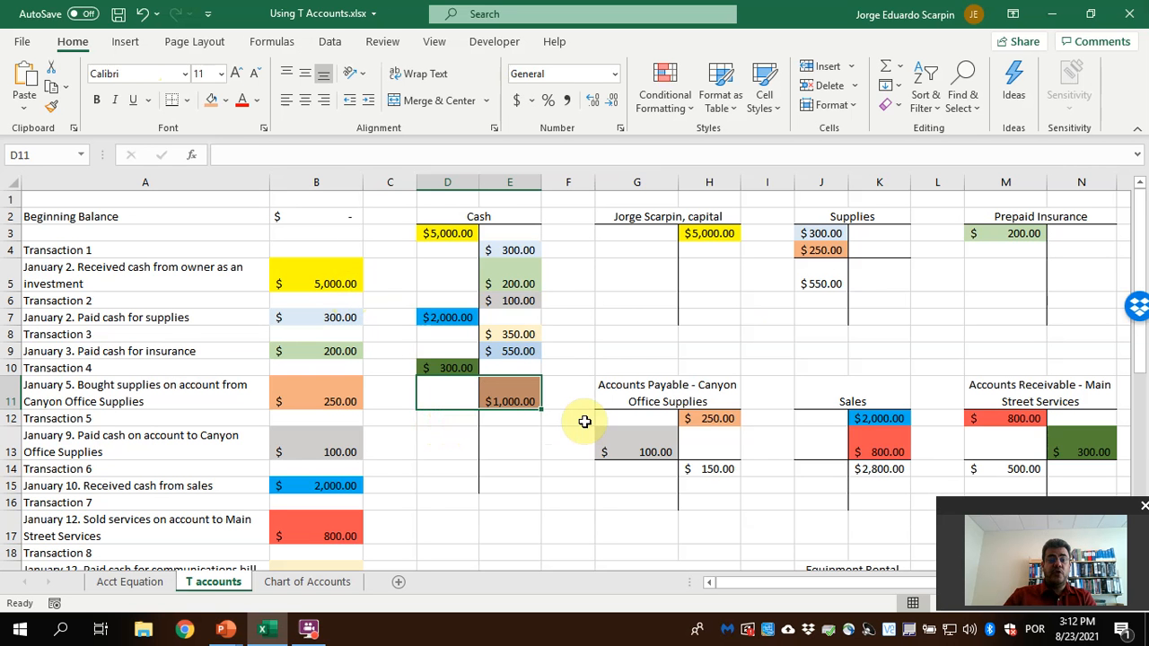
key("Down")
type("=sum(")
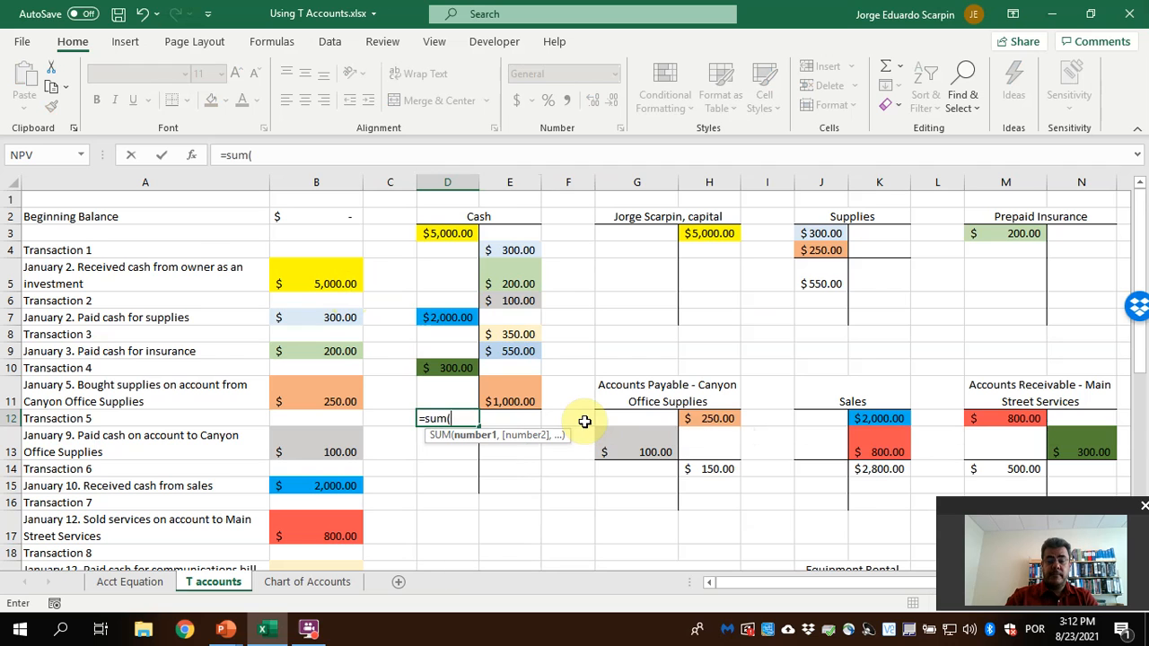
key("Up")
key("shift+Up")
key("shift+Up")
key("shift+Up")
key("shift+Up")
key("shift+Up")
key("shift+Up")
key("shift+Up")
key("shift+Up")
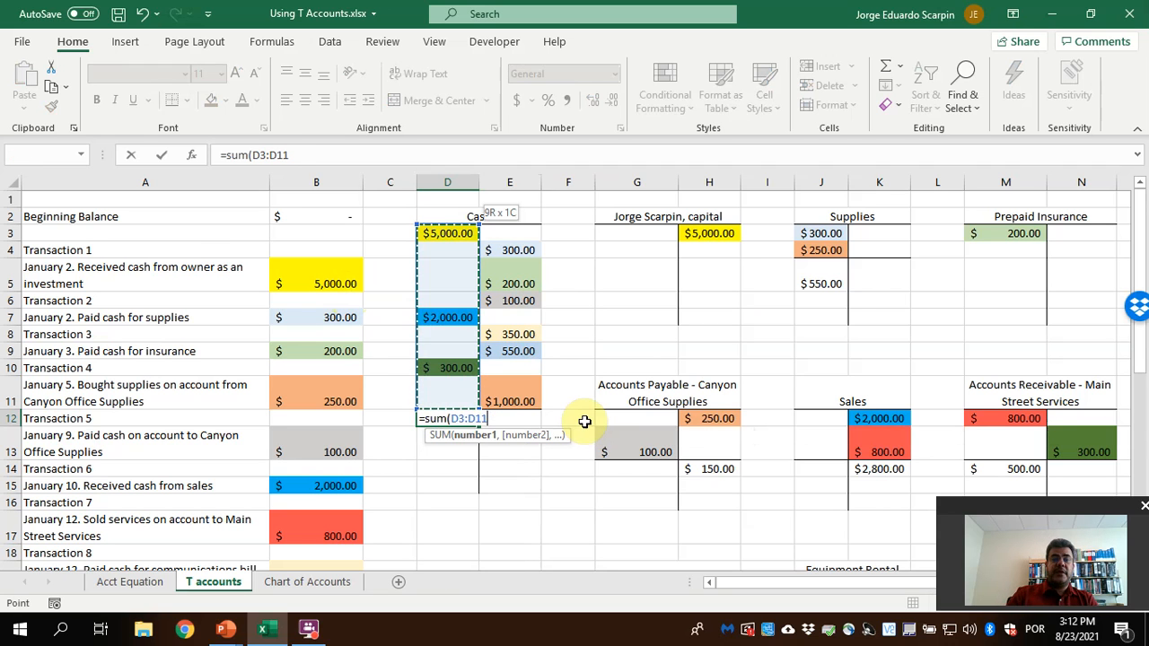
type(")")
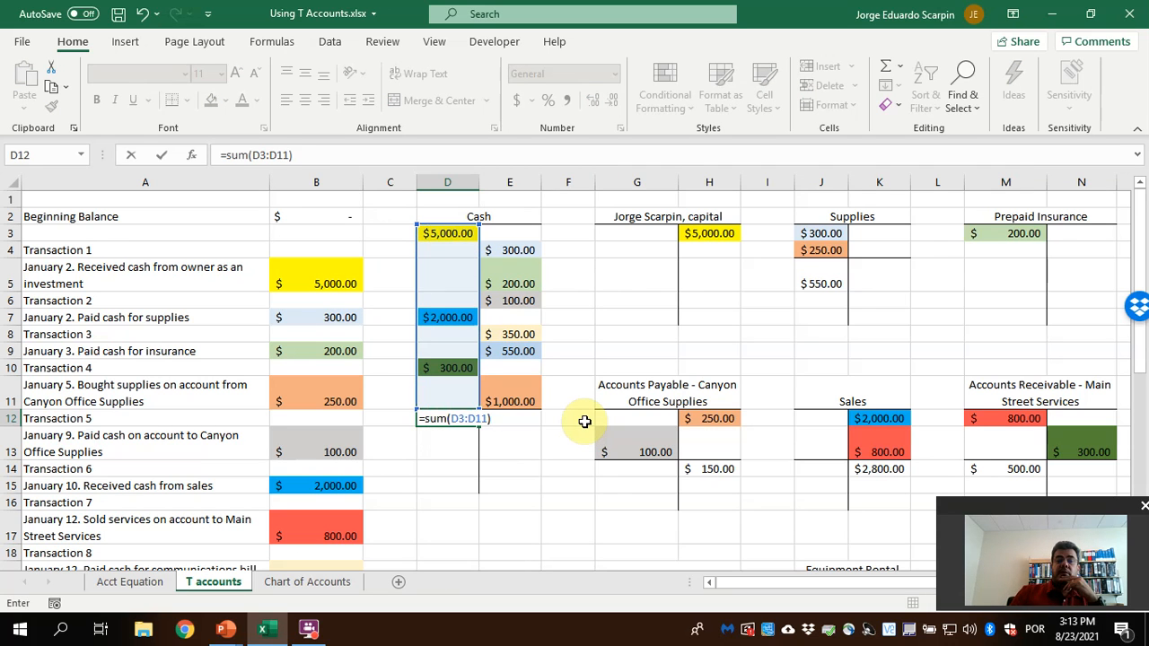
type("-")
type("sum(")
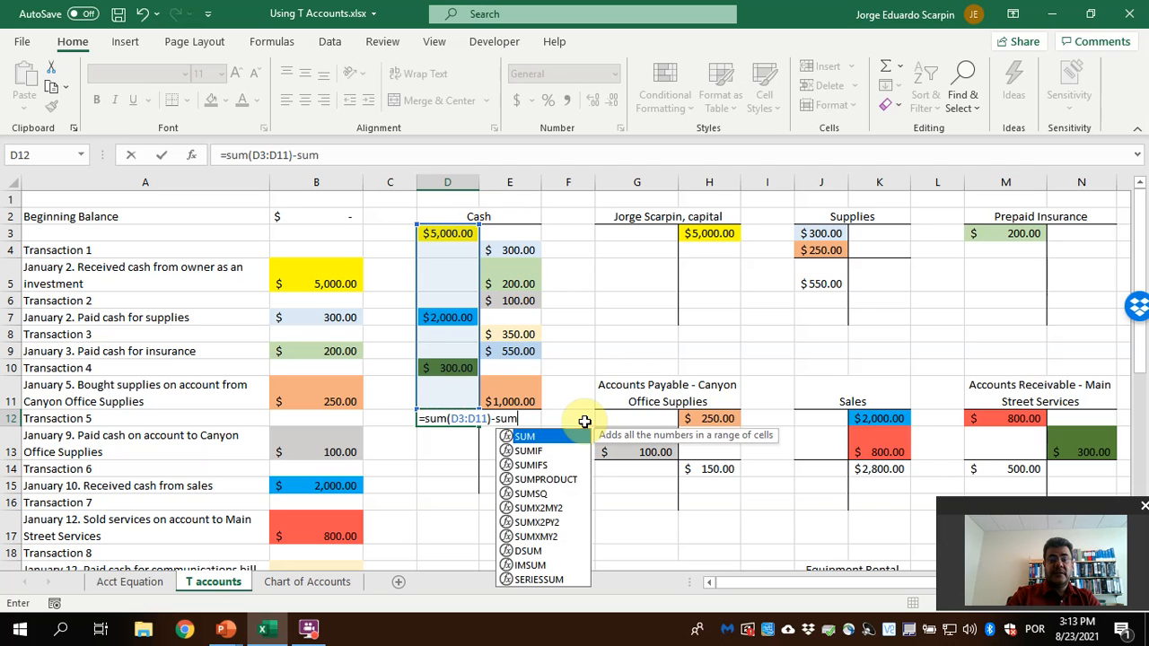
Complete the Cash balance formula in D12 by subtracting the SUM of the credits in E3:E11
key("Right")
key("Up")
key("shift+Up")
key("shift+Up")
key("shift+Up")
key("shift+Up")
key("shift+Up")
key("shift+Up")
key("shift+Up")
key("shift+Up")
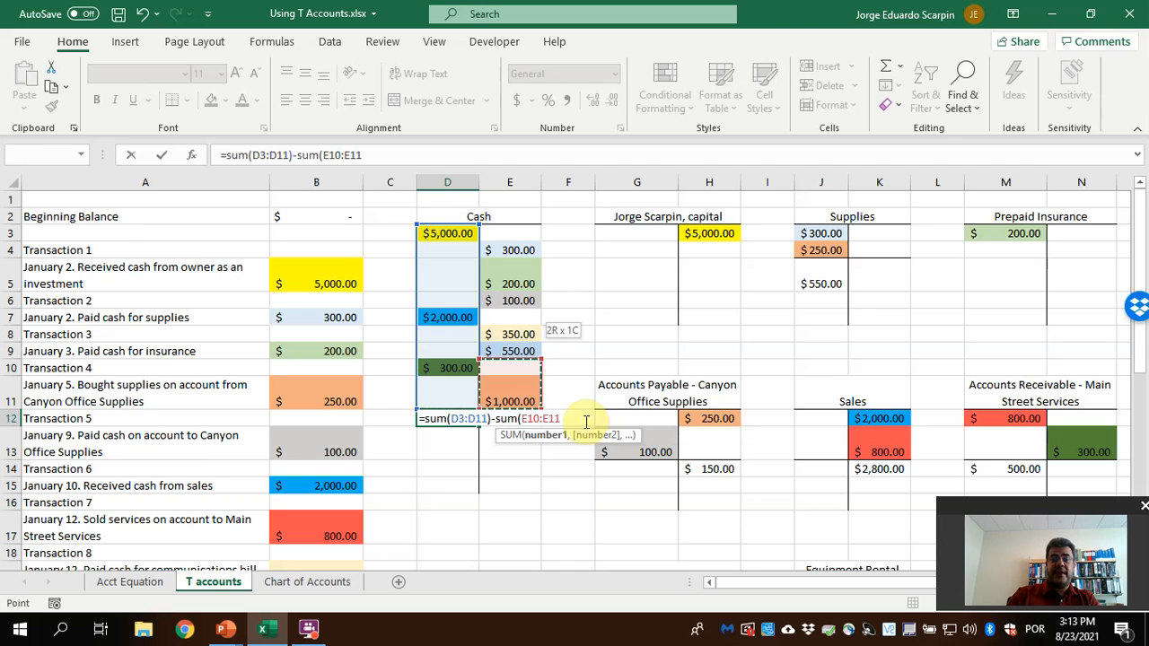
type(")")
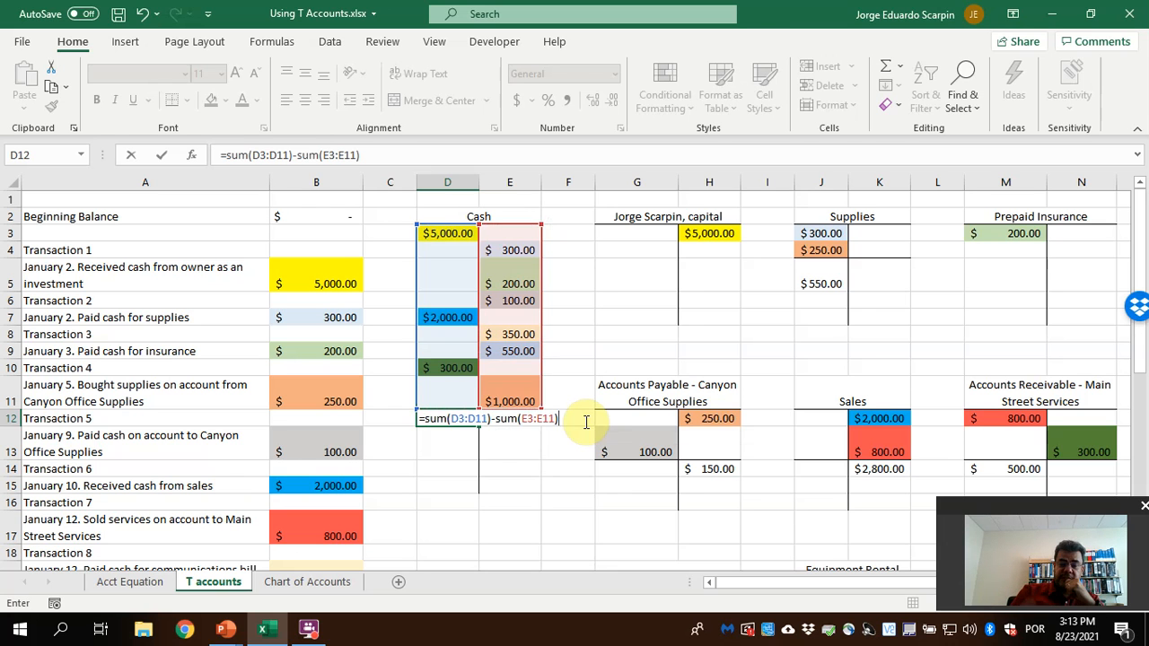
key("Return")
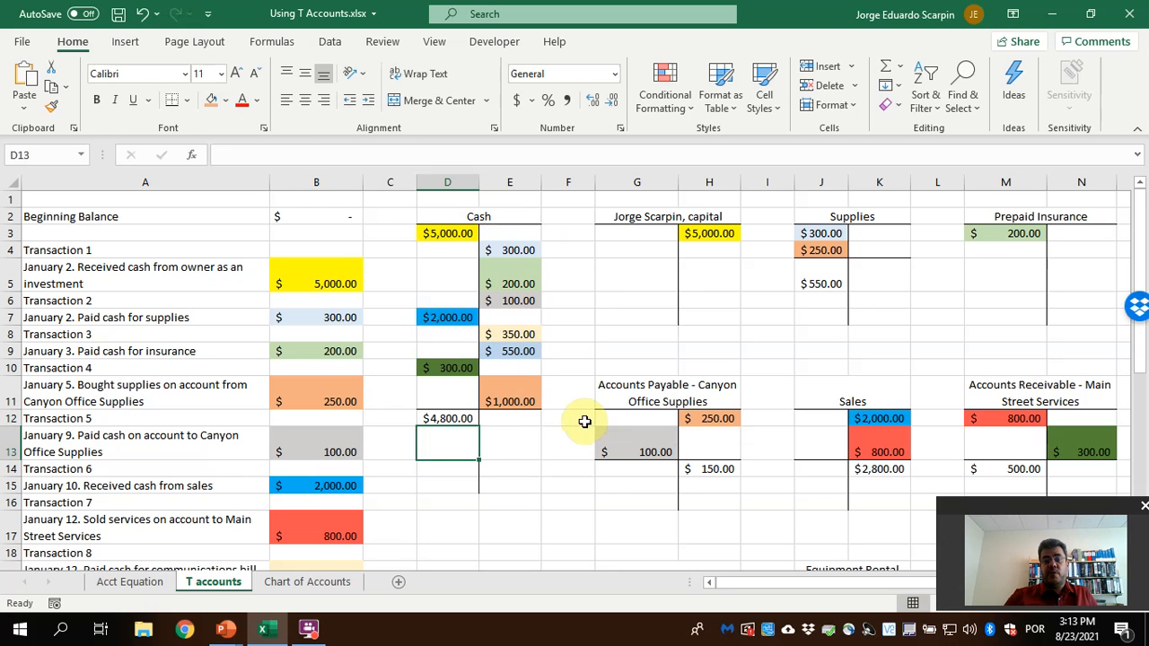
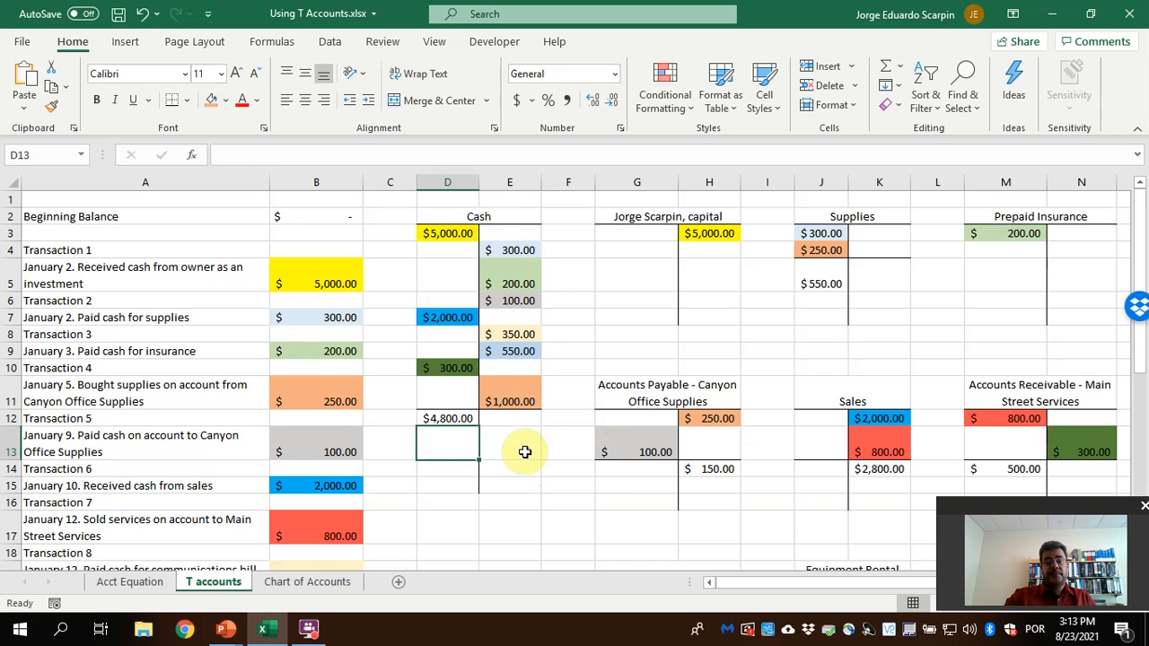
Compare the Cash, Accounts Receivable, Supplies and Accounts Payable balances on the T accounts sheet with row 25 of the Acct Equation sheet
left_click(129, 581)
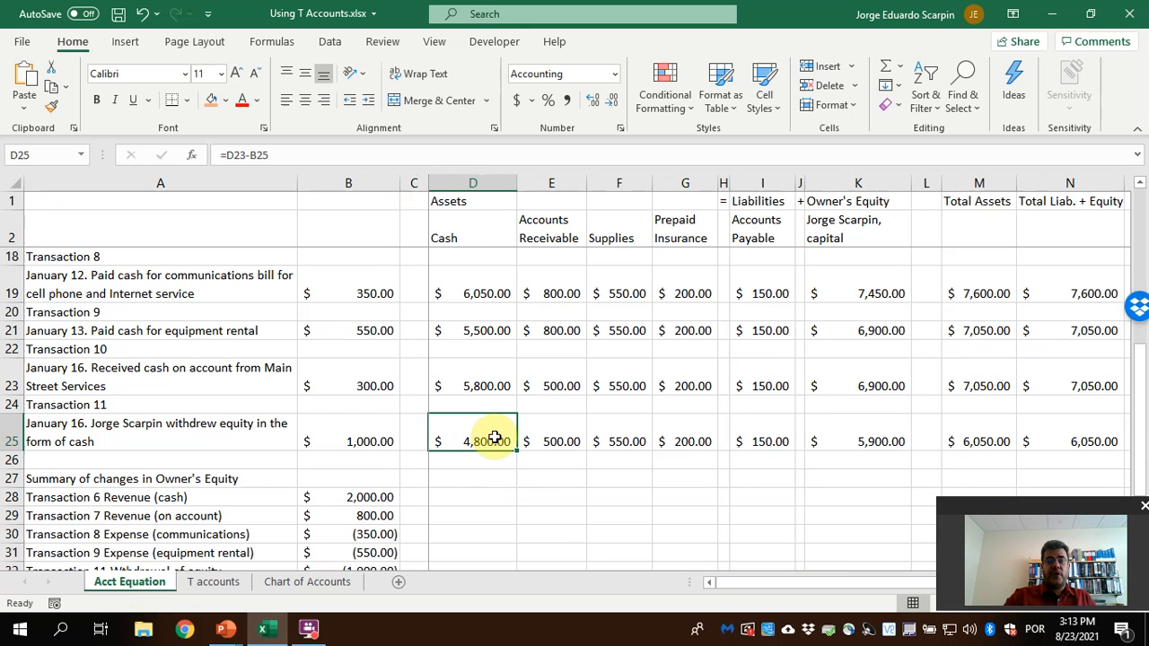
left_click(216, 584)
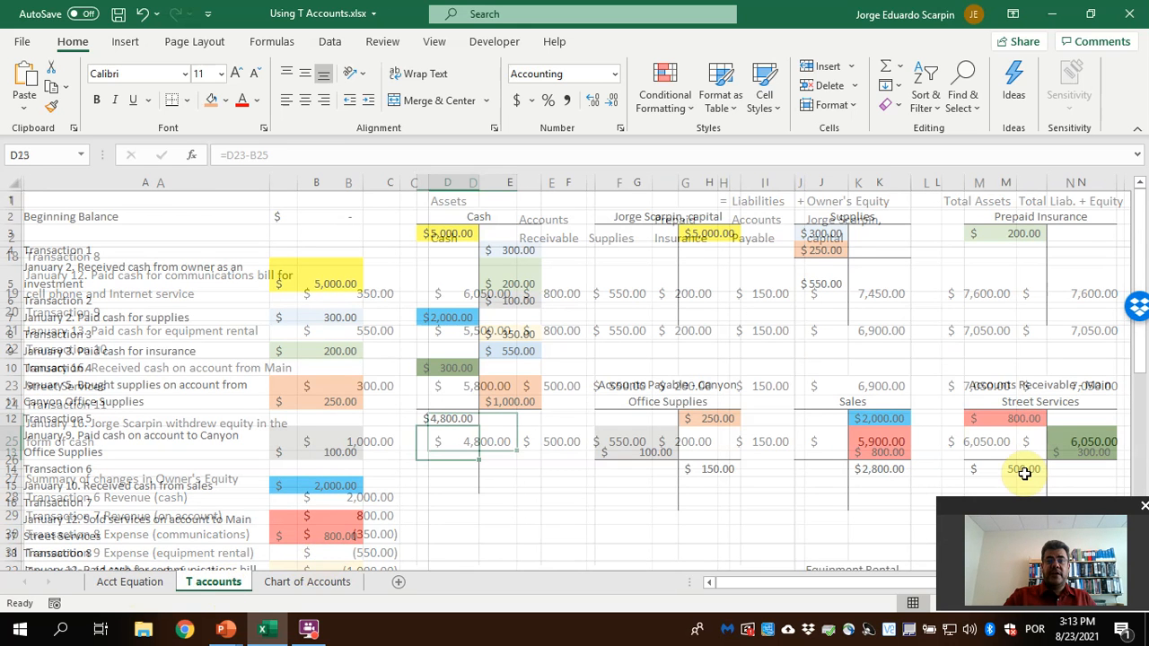
left_click(126, 583)
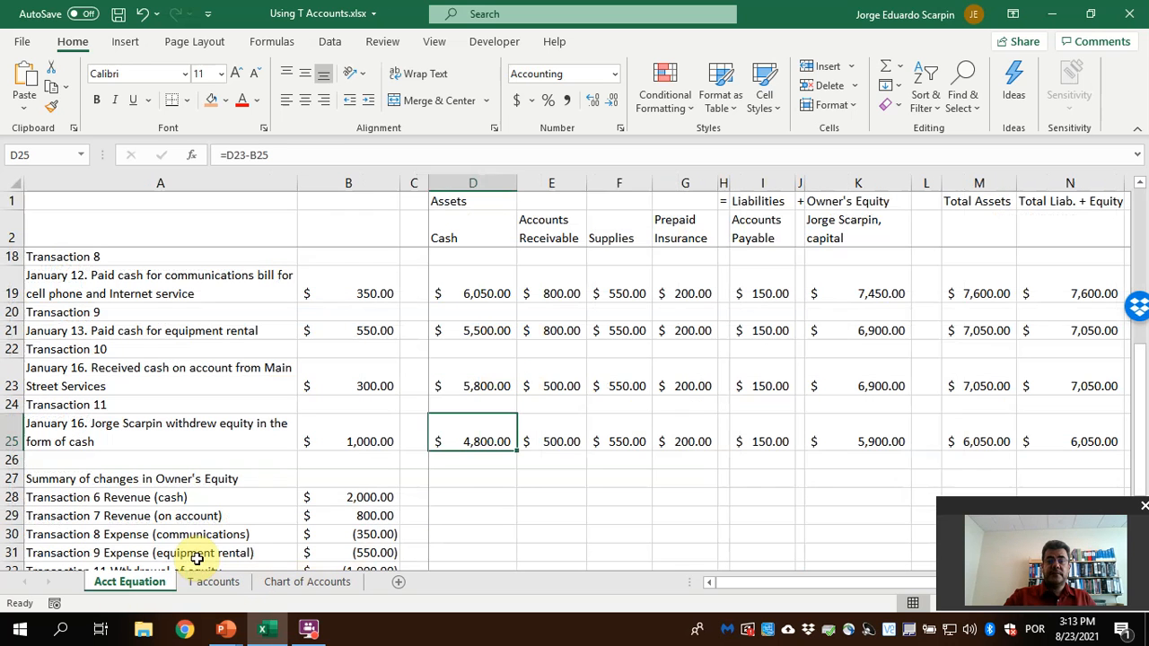
left_click(613, 441)
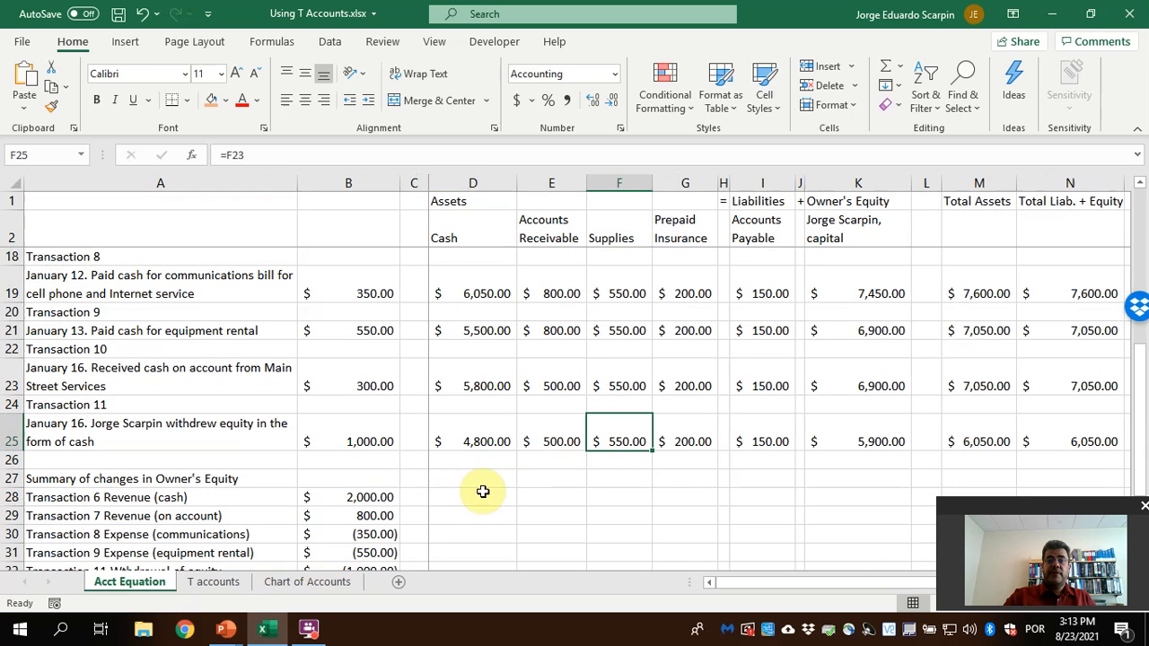
left_click(224, 579)
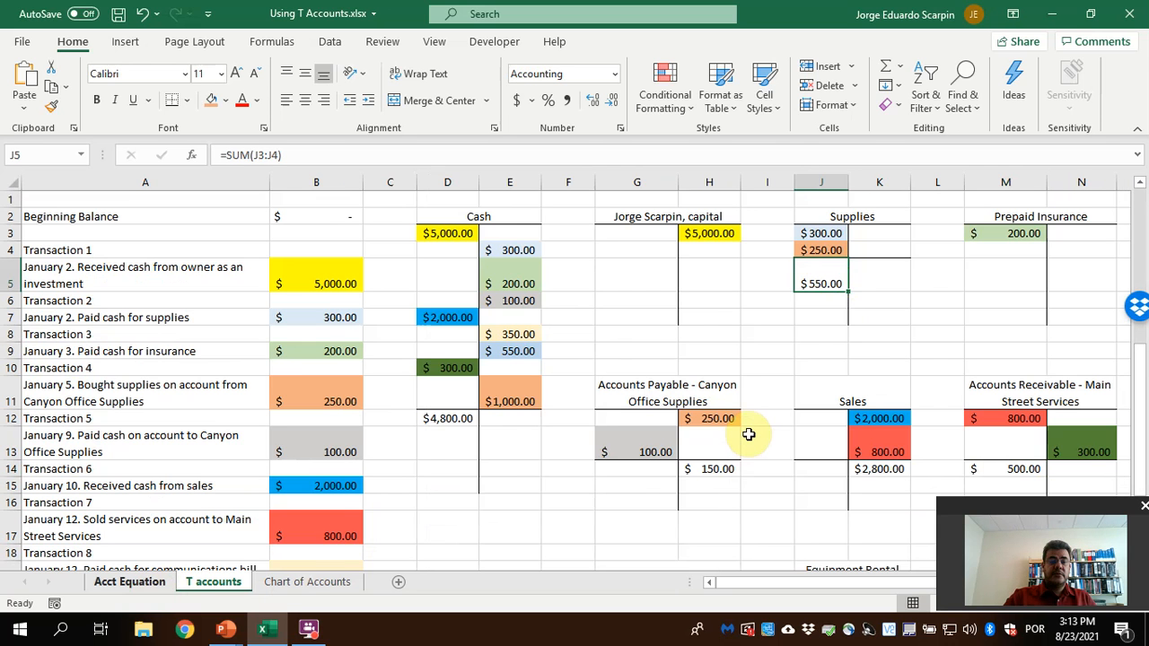
left_click(129, 582)
left_click(749, 434)
left_click(208, 581)
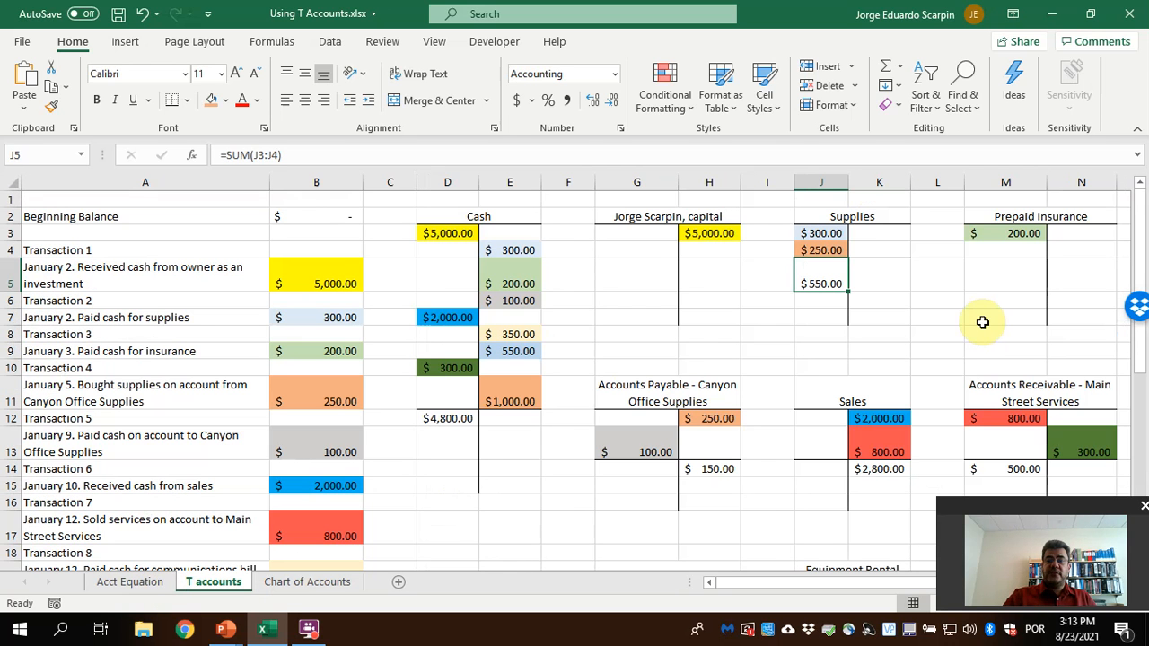
left_click(128, 584)
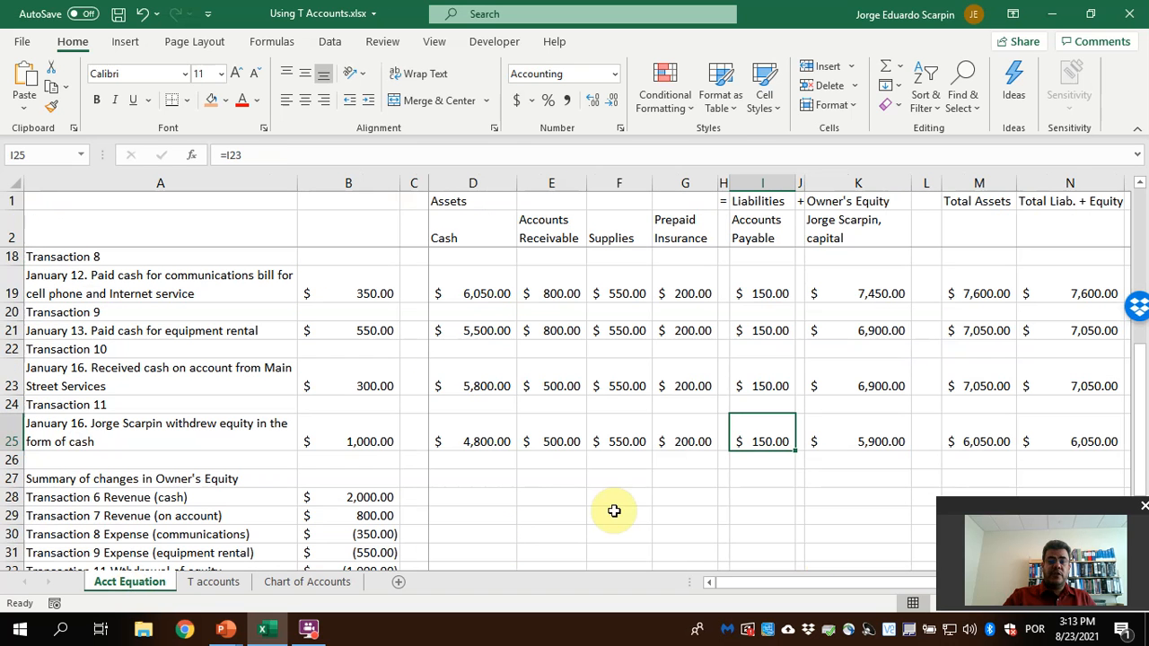
left_click(208, 584)
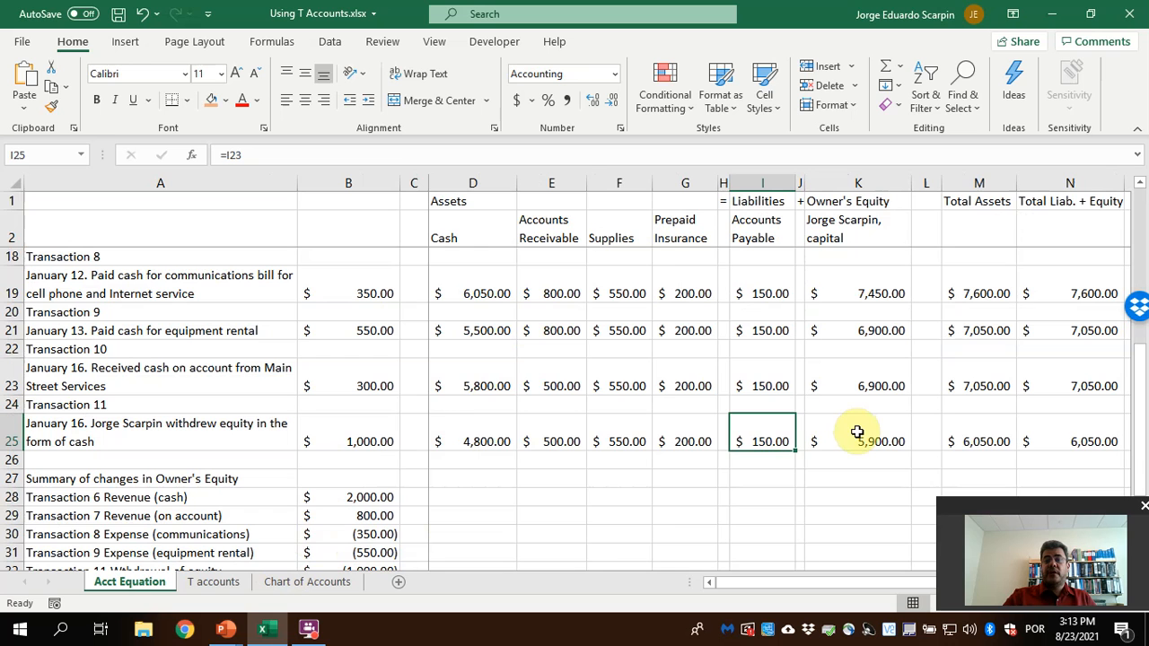
left_click(220, 581)
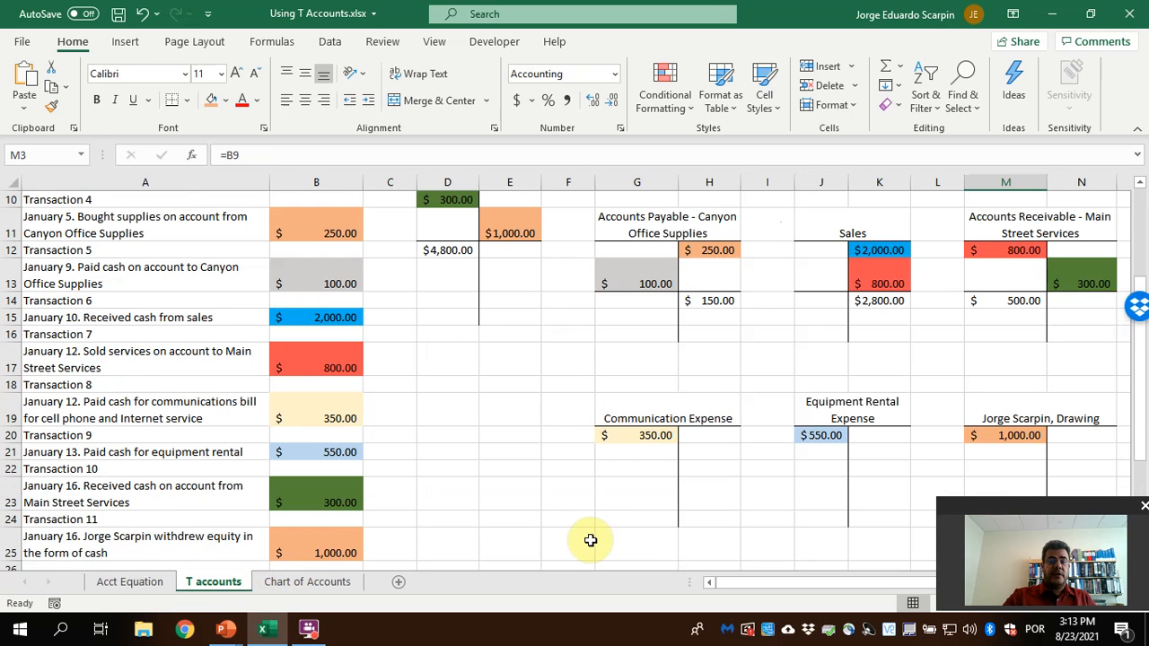
Set up a new T account with a merged header in D19:E19 and a left border along E20:E27
scroll(591, 539, "up", 1)
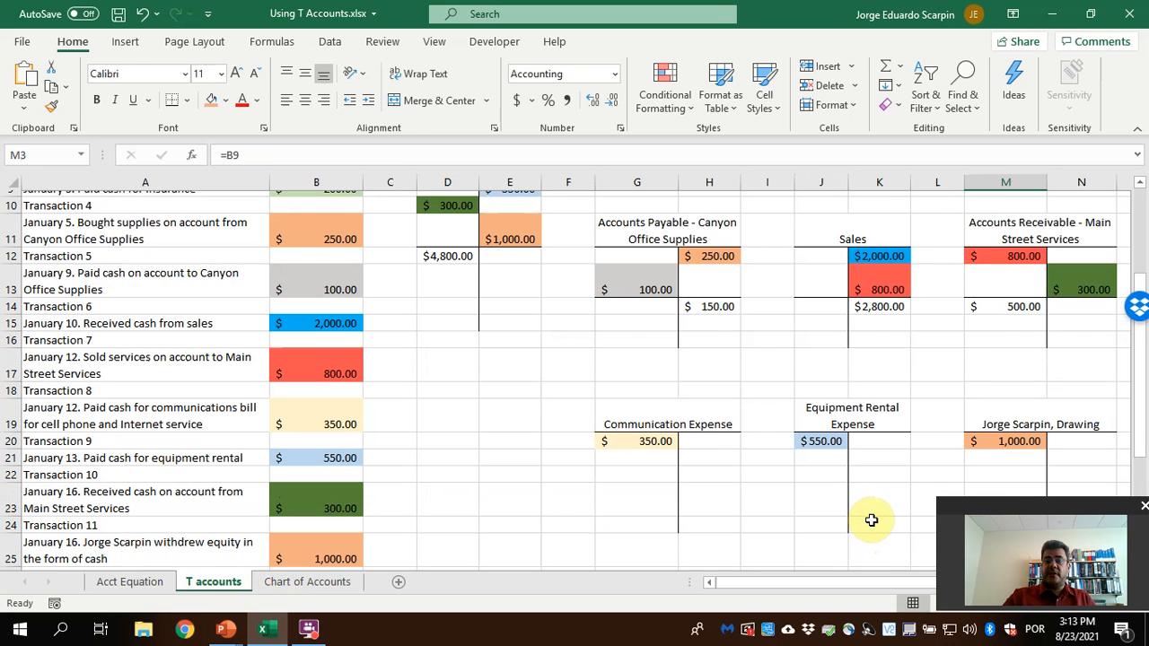
scroll(871, 519, "up", 2)
scroll(737, 423, "down", 2)
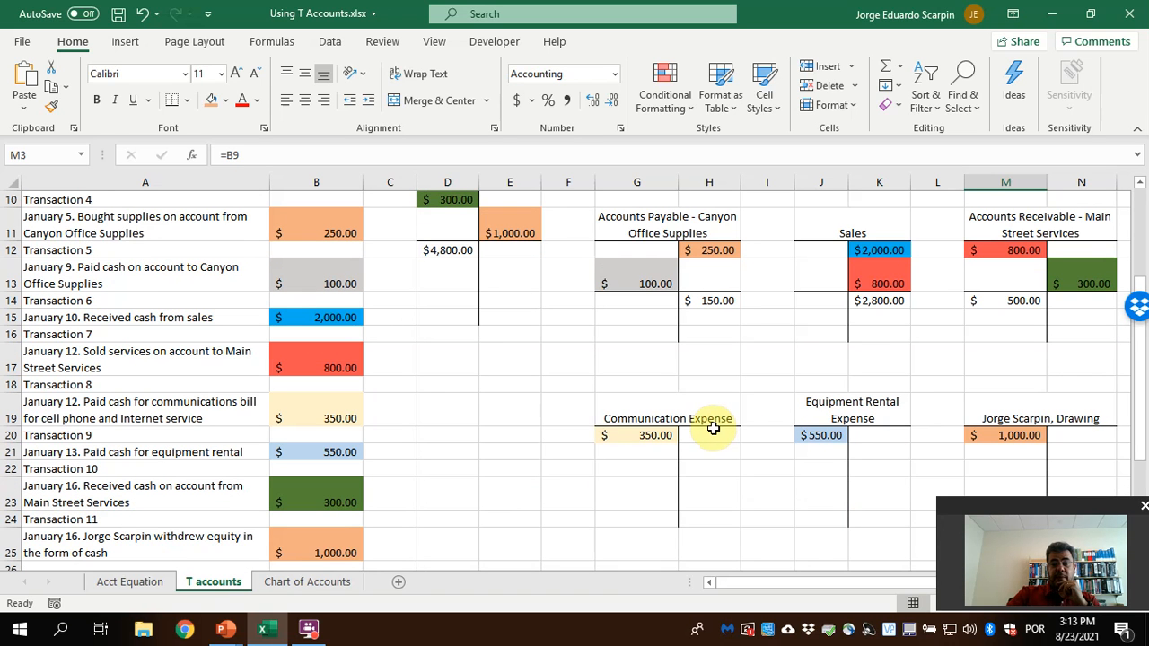
scroll(713, 429, "down", 1)
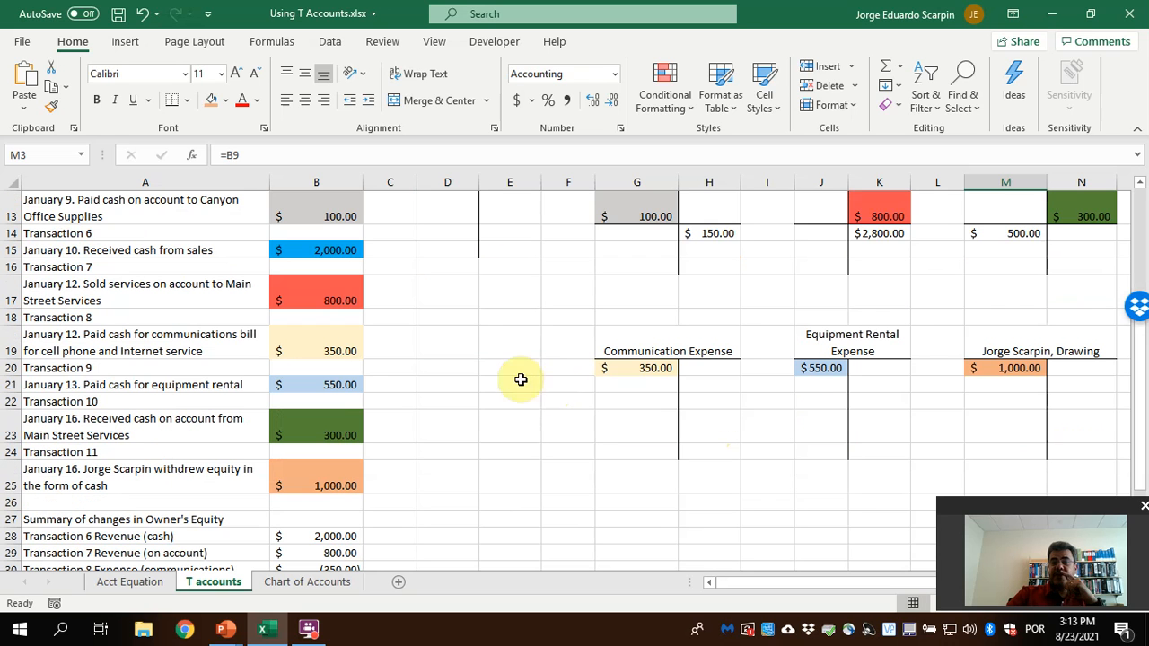
left_click(460, 338)
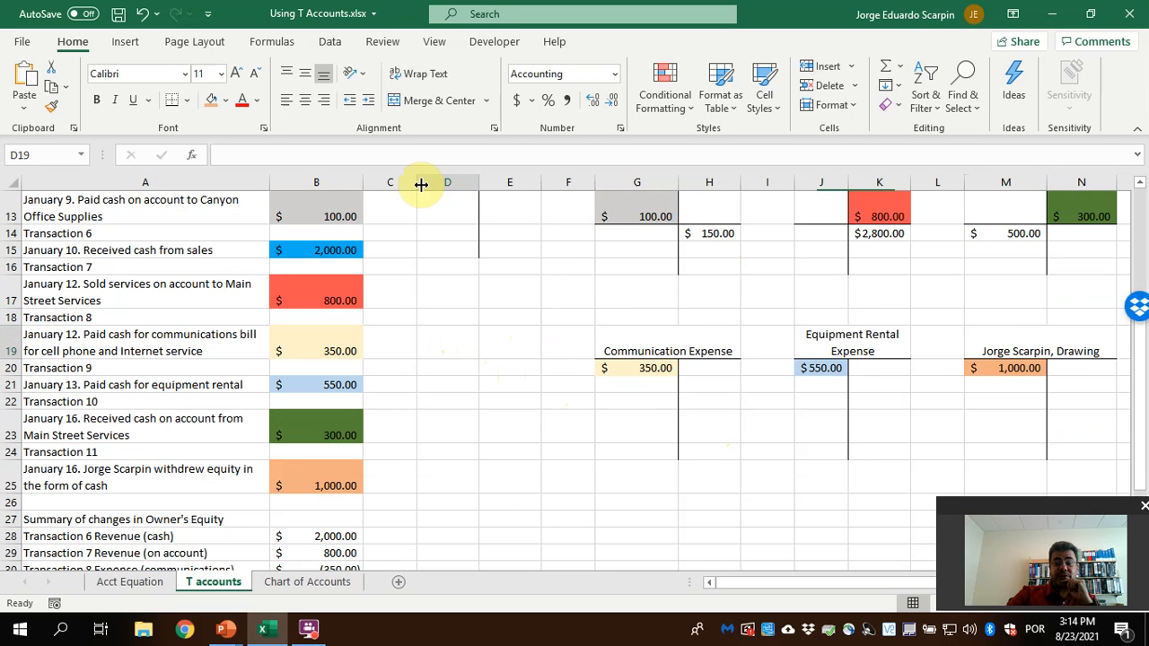
left_click_drag(509, 368, 509, 519)
left_click(188, 99)
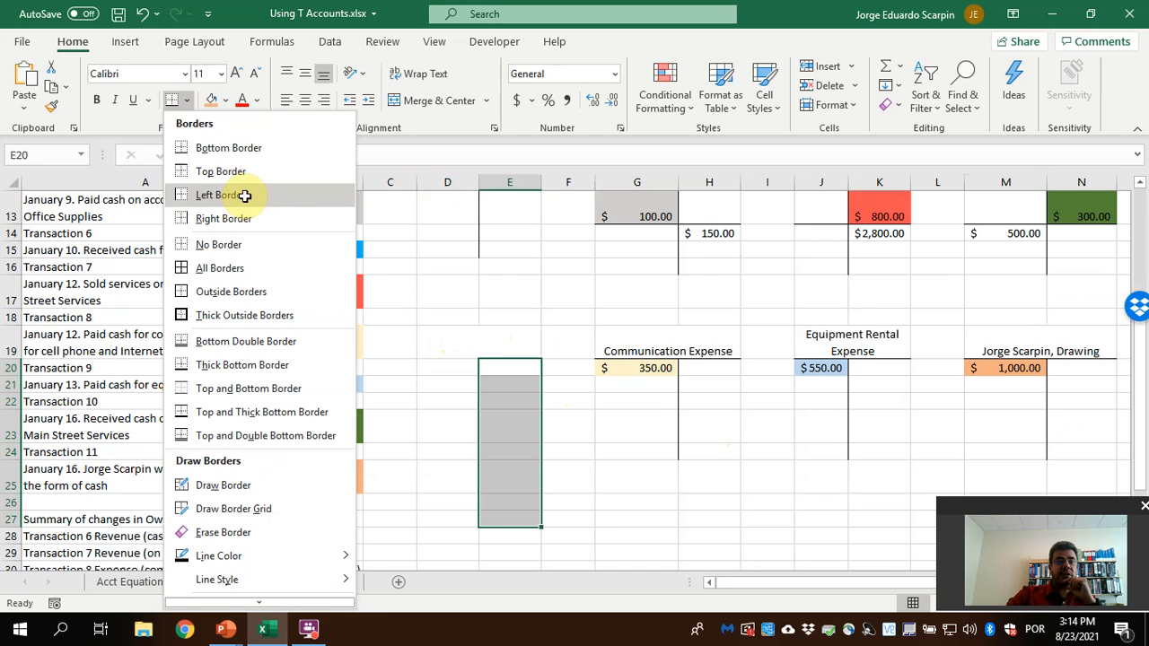
left_click(220, 195)
Title the new T account DOUBLE CHECK in the merged header cell D19
key("Up")
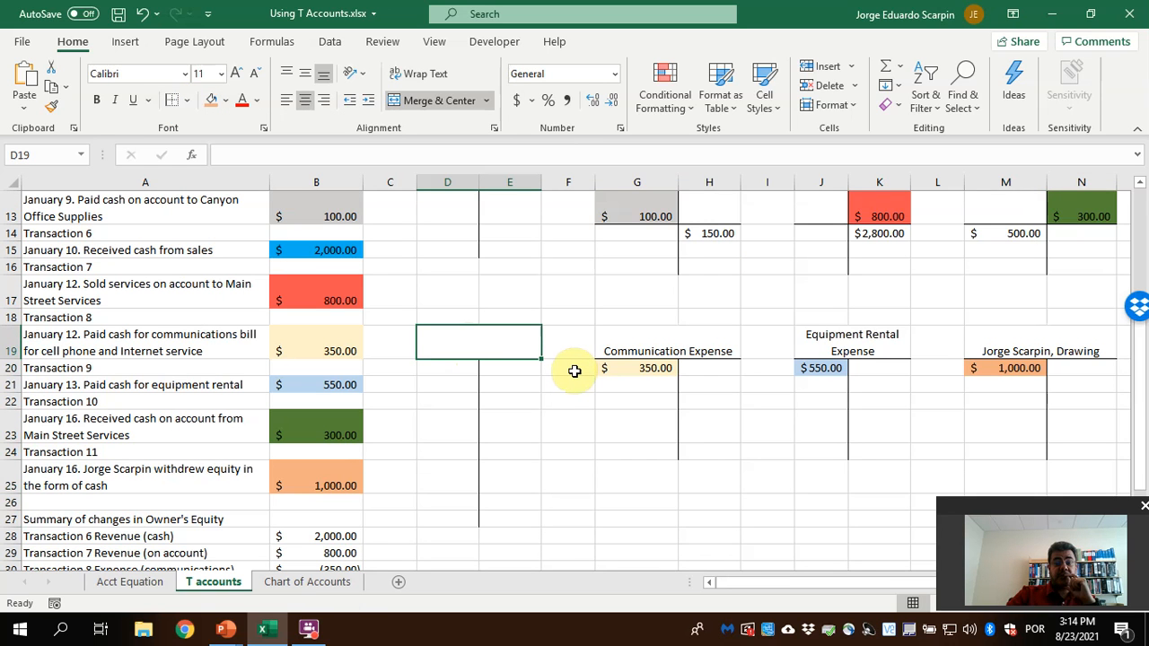
type("DOUBLE CHECK")
key("Return")
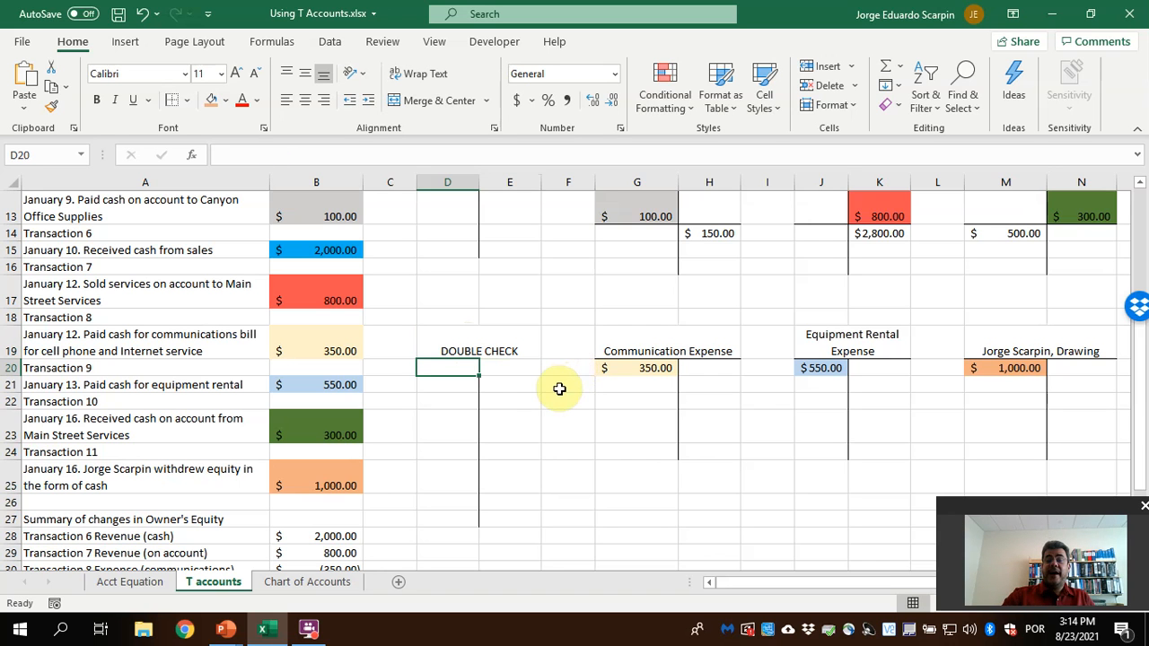
Link the Cash balance into the debit side of the DOUBLE CHECK account by entering =D12 in D20
scroll(491, 342, "up", 2)
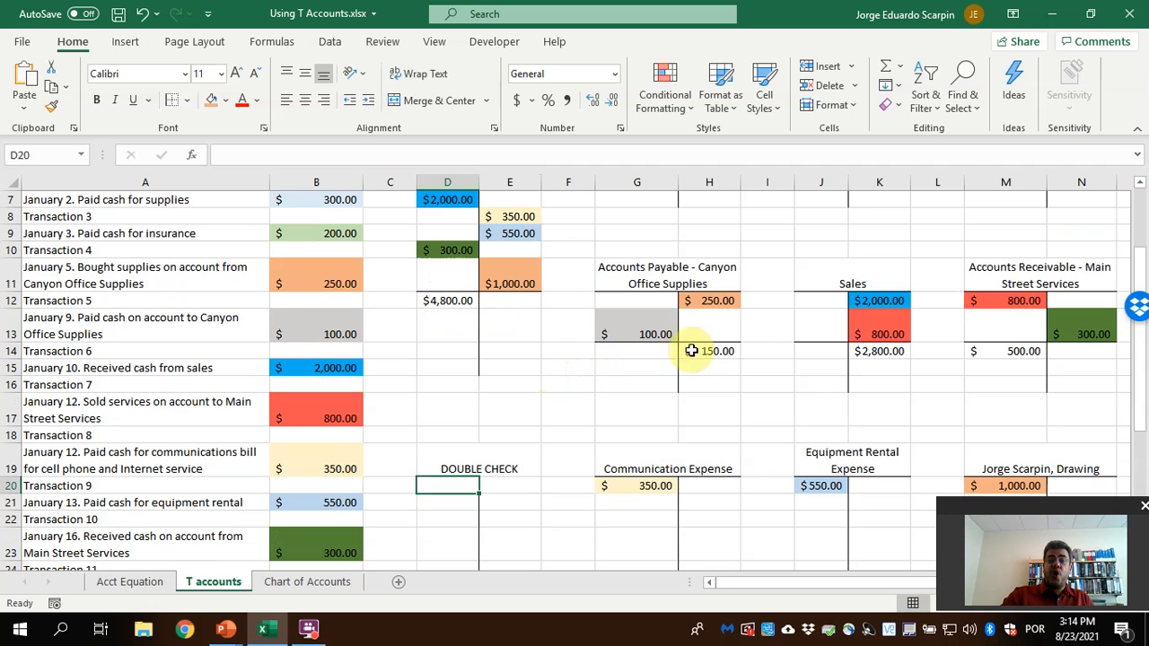
scroll(701, 269, "up", 2)
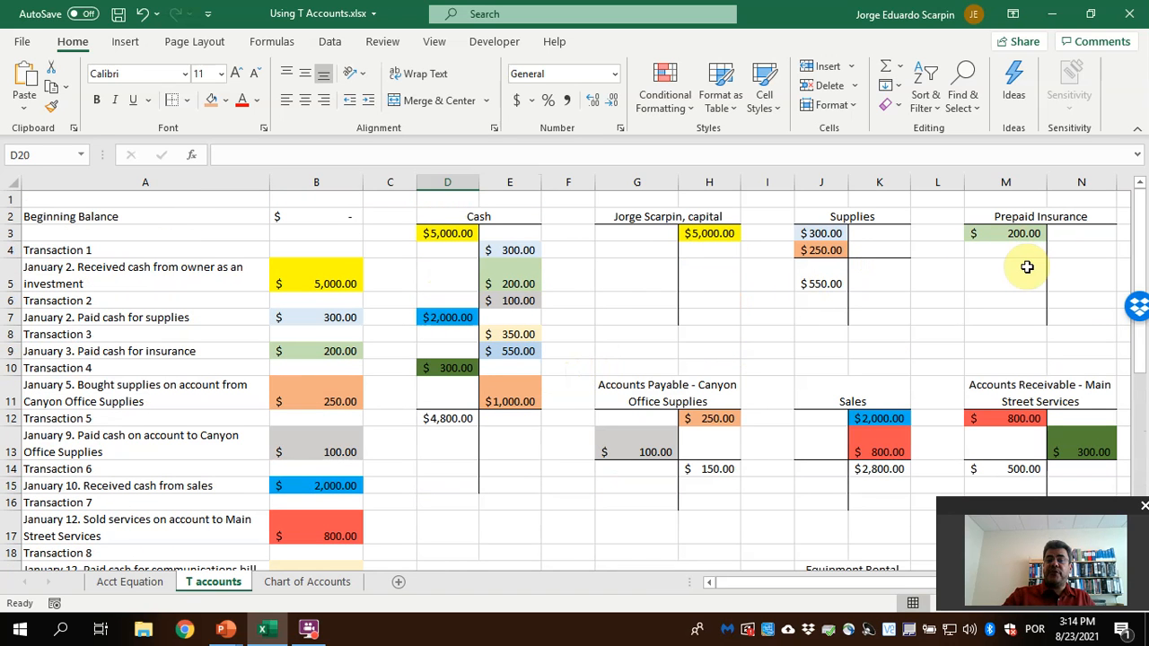
scroll(1027, 267, "down", 2)
type("=")
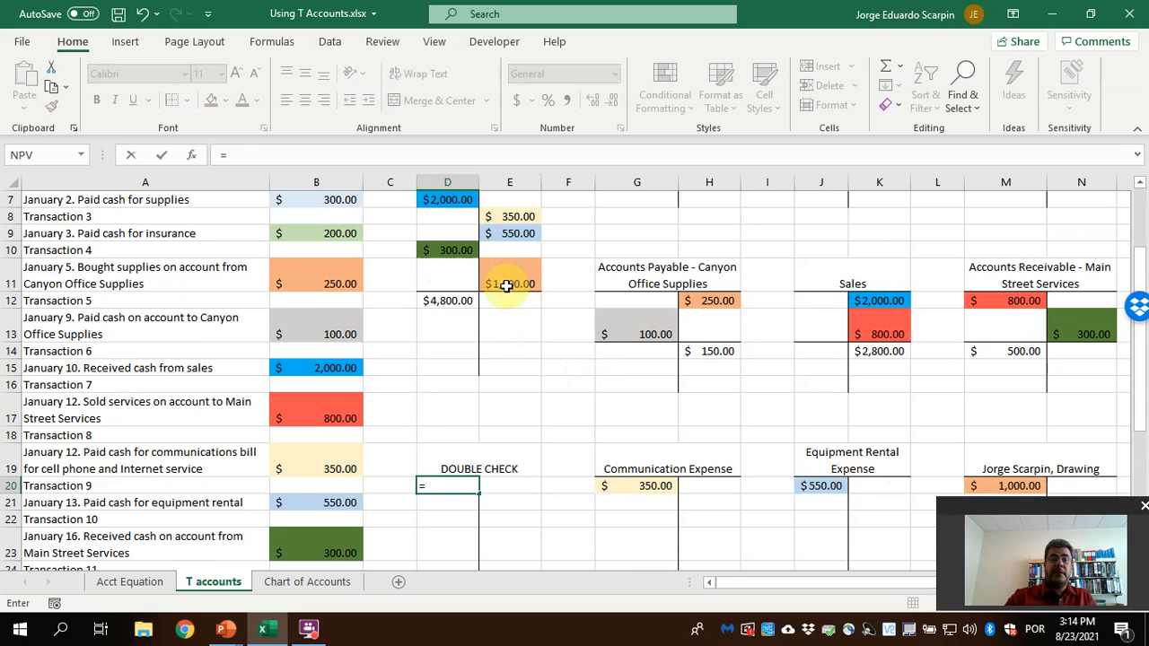
left_click(458, 302)
key("Return")
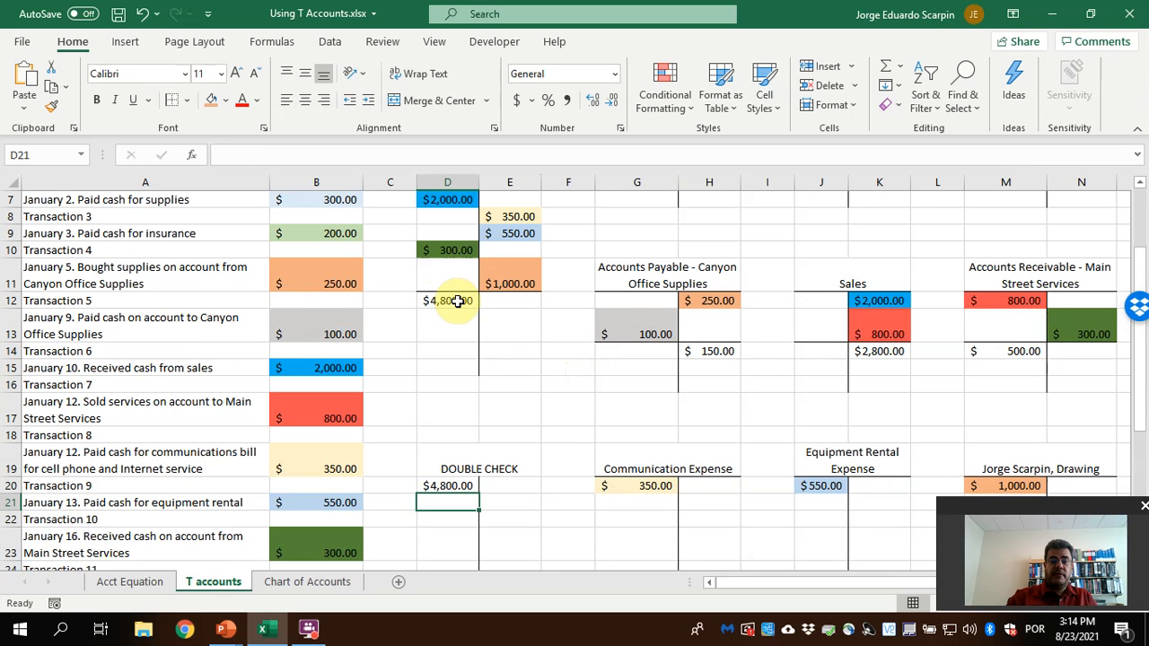
Link the owner's capital balance into the credit side of the DOUBLE CHECK account by entering =H3 in E21
key("Right")
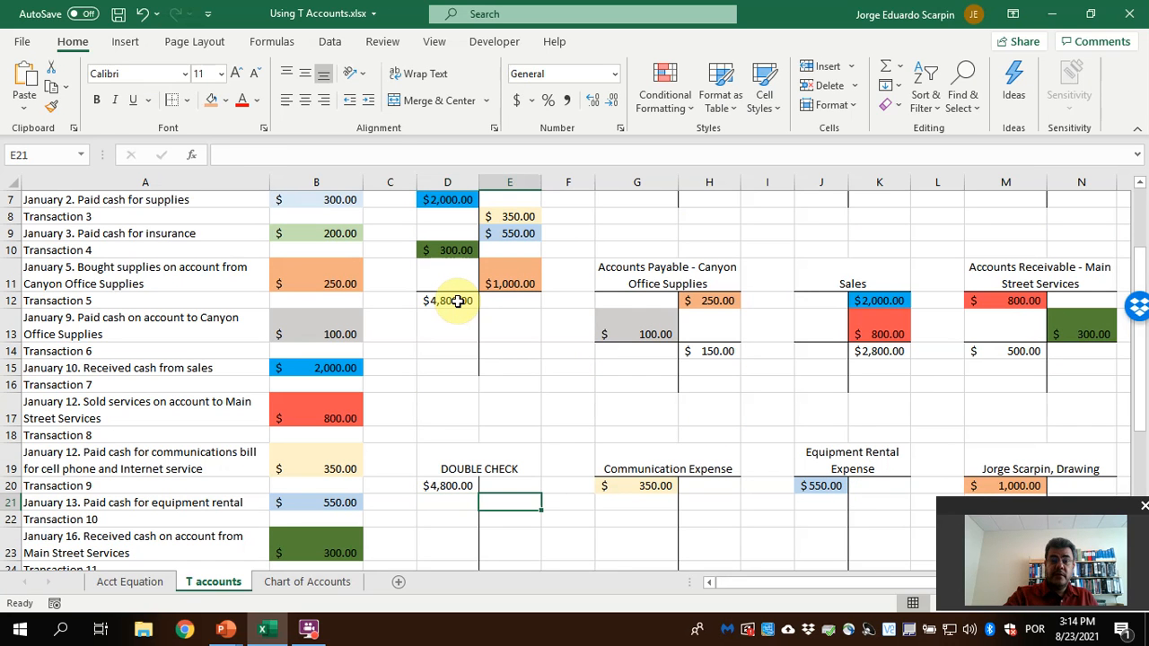
type("=")
scroll(657, 328, "up", 2)
left_click(721, 235)
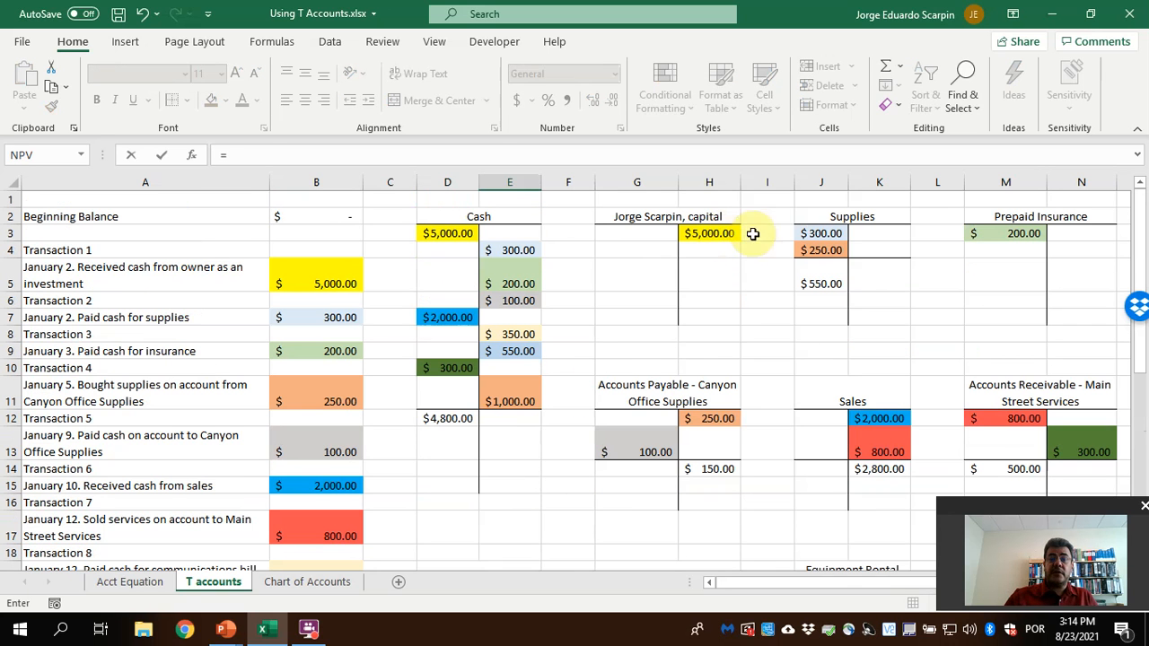
key("Return")
Add a bottom border beneath the DOUBLE CHECK header in D19:E19
left_click(495, 475)
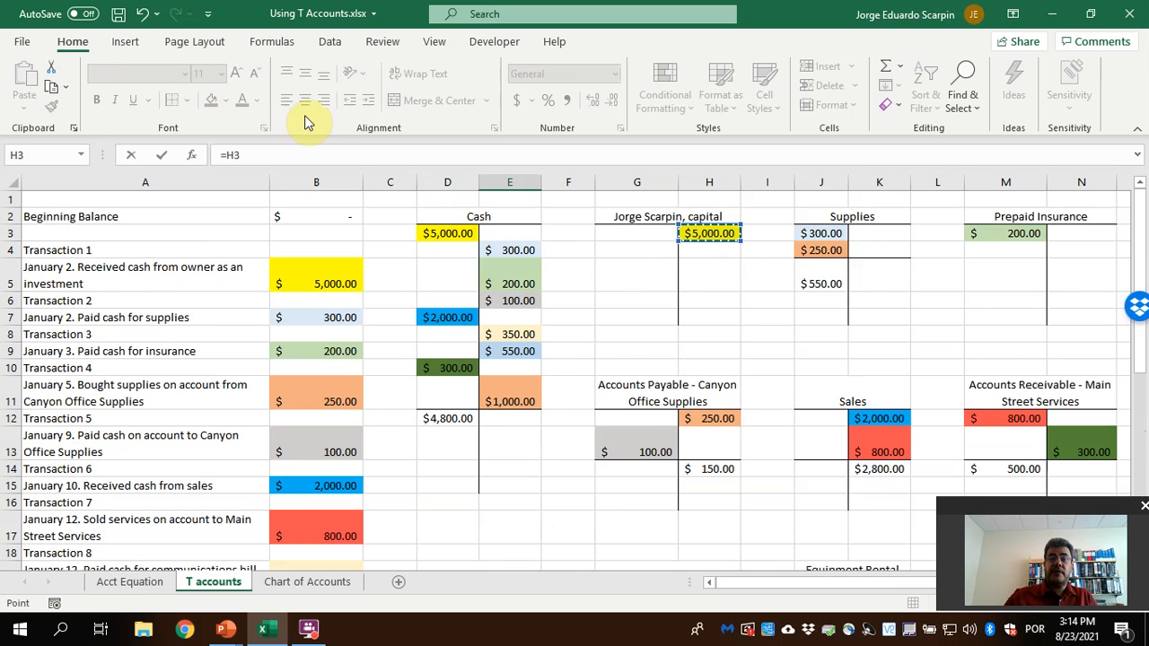
left_click(187, 101)
left_click(205, 148)
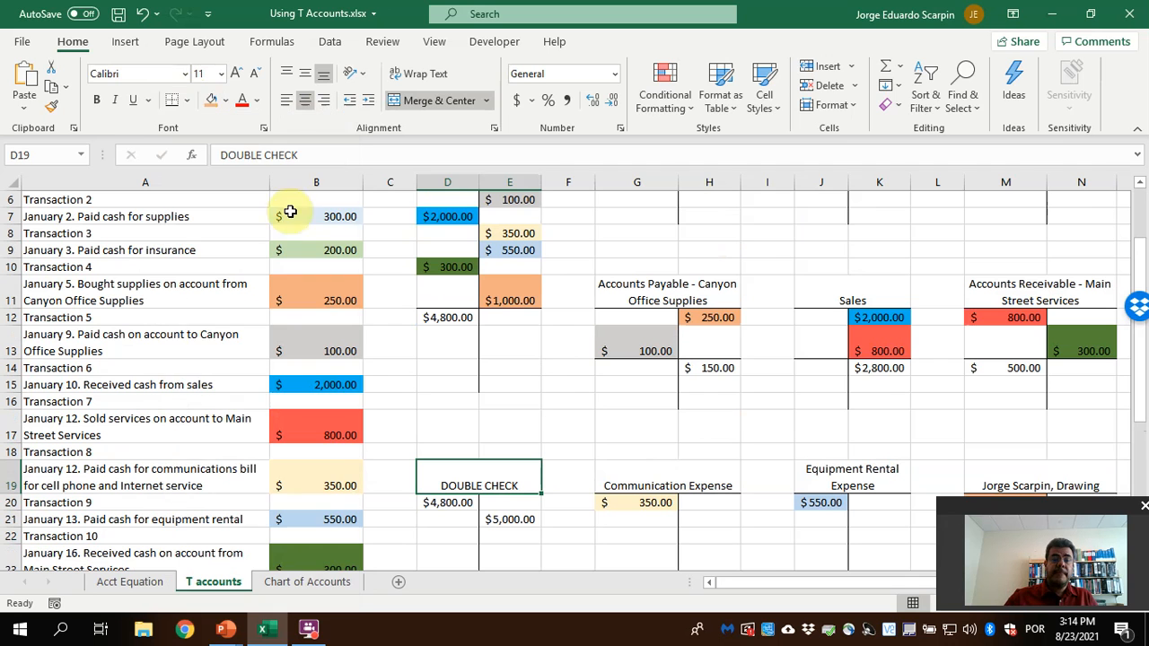
Link the Supplies balance into the debit side of the DOUBLE CHECK account by entering =J5 in D22
left_click(470, 531)
type("=")
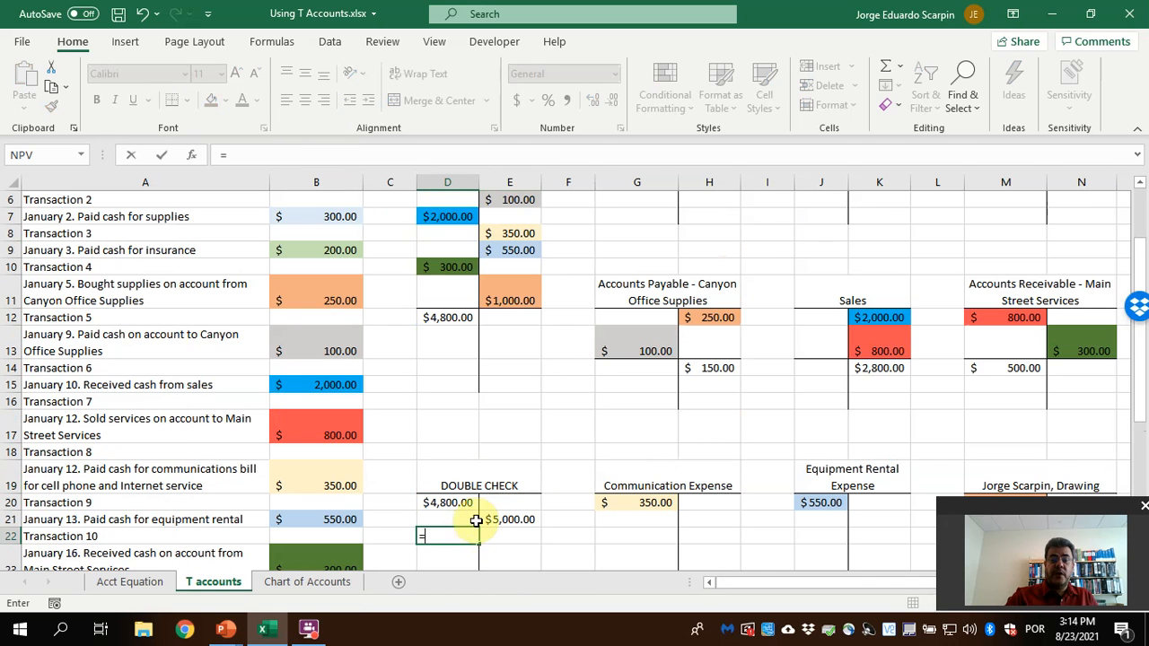
scroll(477, 521, "up", 2)
left_click(821, 281)
key("Return")
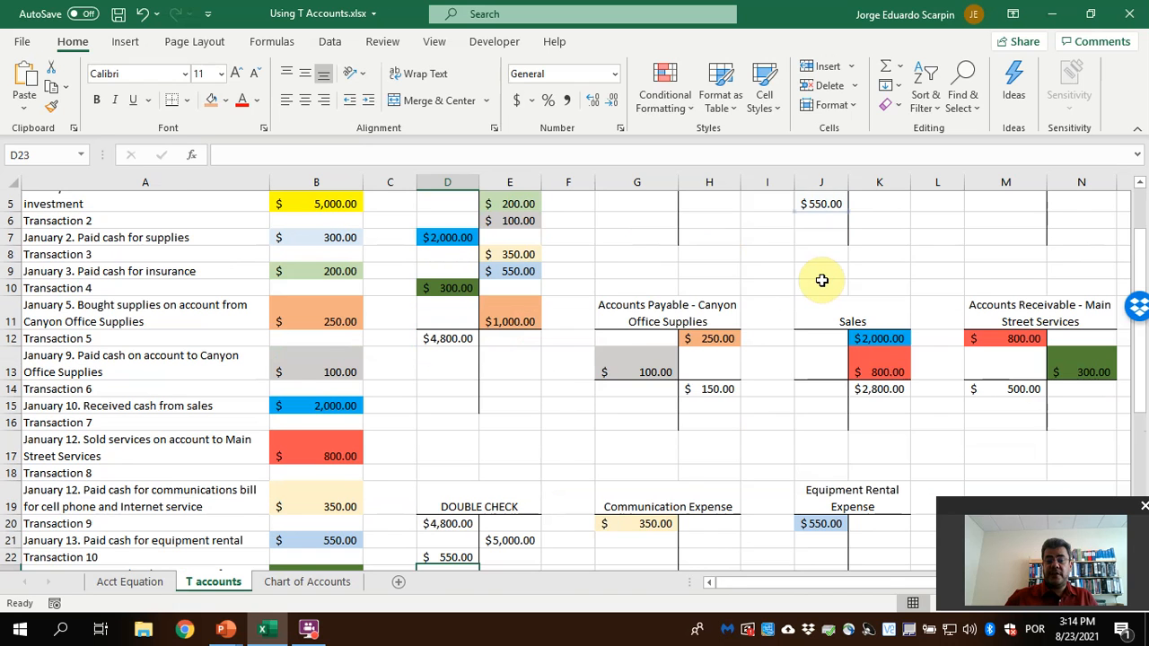
Link the Prepaid Insurance amount into the DOUBLE CHECK account by entering =M3 in E23
type("=")
scroll(822, 281, "up", 2)
left_click(1013, 233)
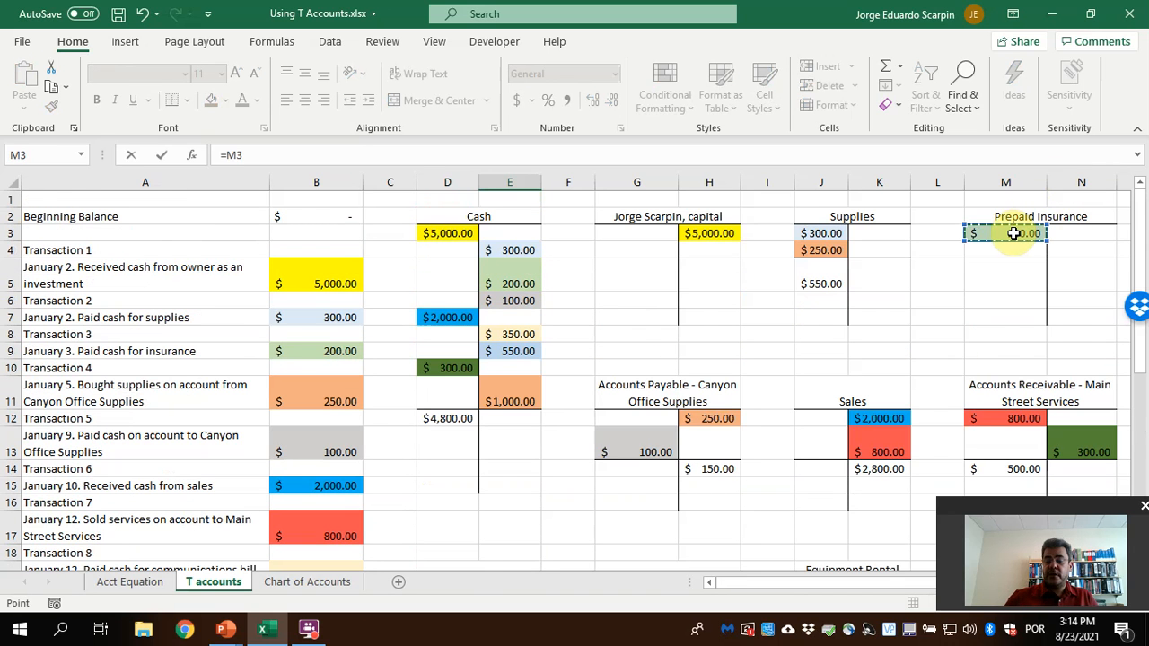
key("Return")
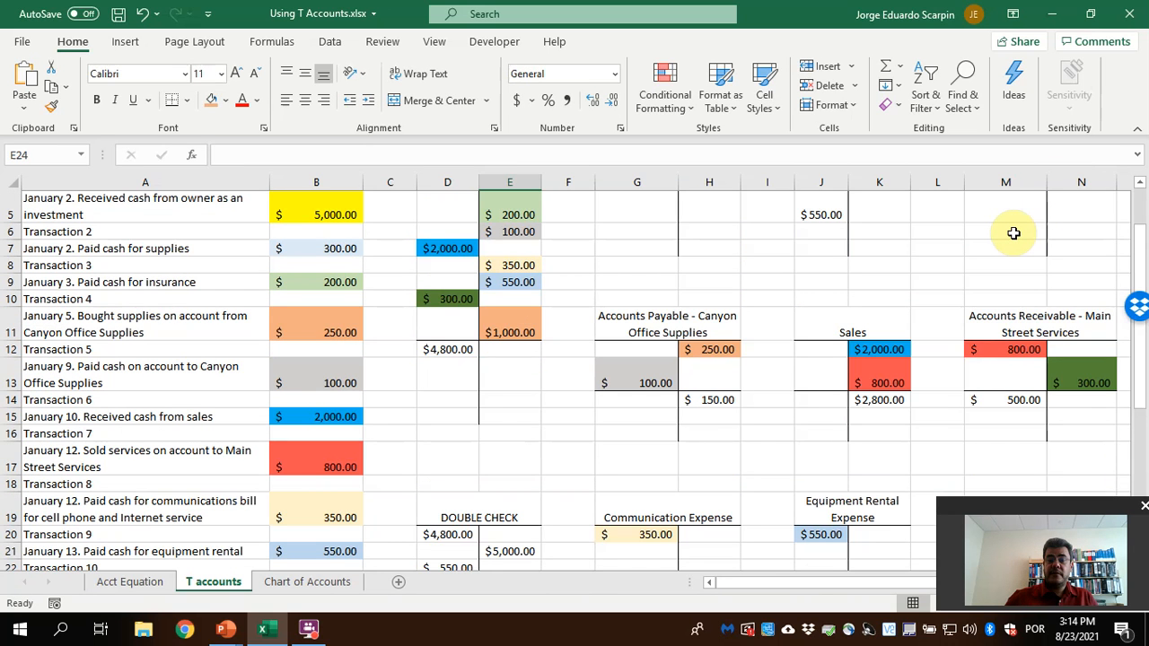
Link the Accounts Payable balance H14 into E24 and the Sales balance K14 into E25 on the DOUBLE CHECK credit side
type("=")
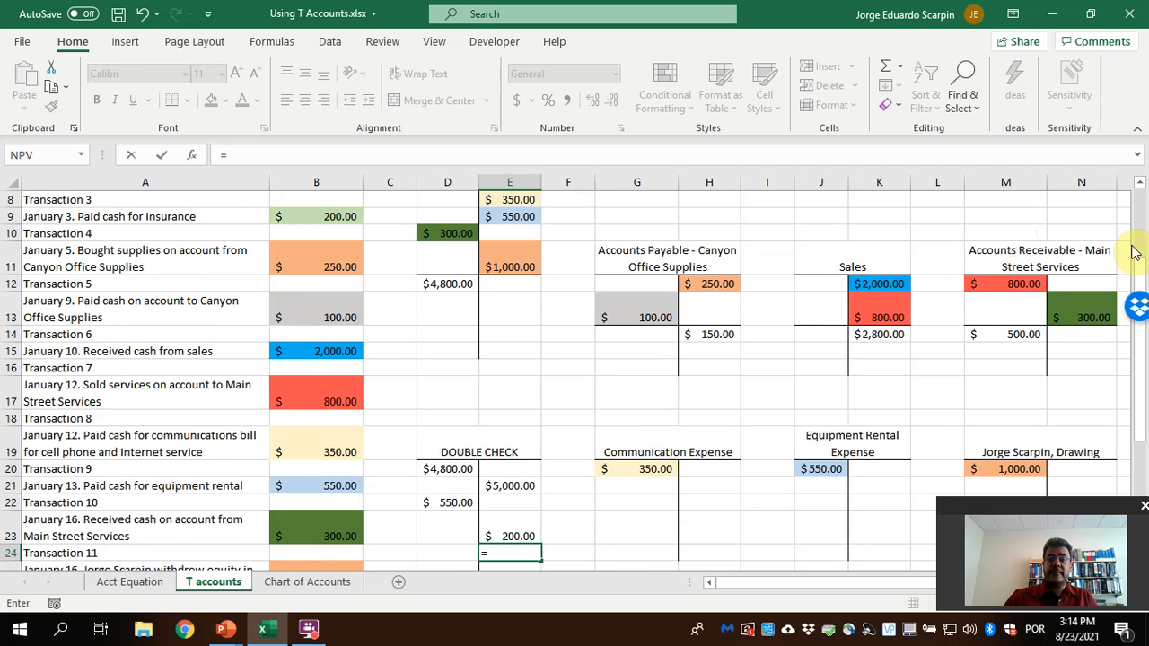
left_click(719, 333)
key("Return")
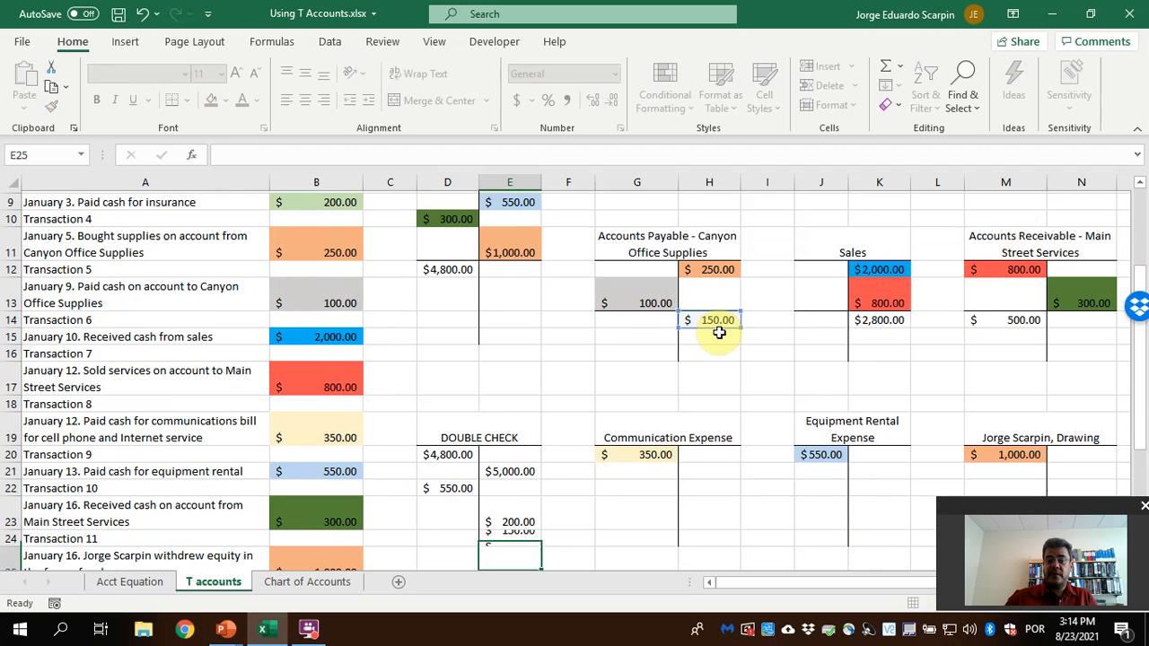
type("=")
left_click(888, 302)
key("Return")
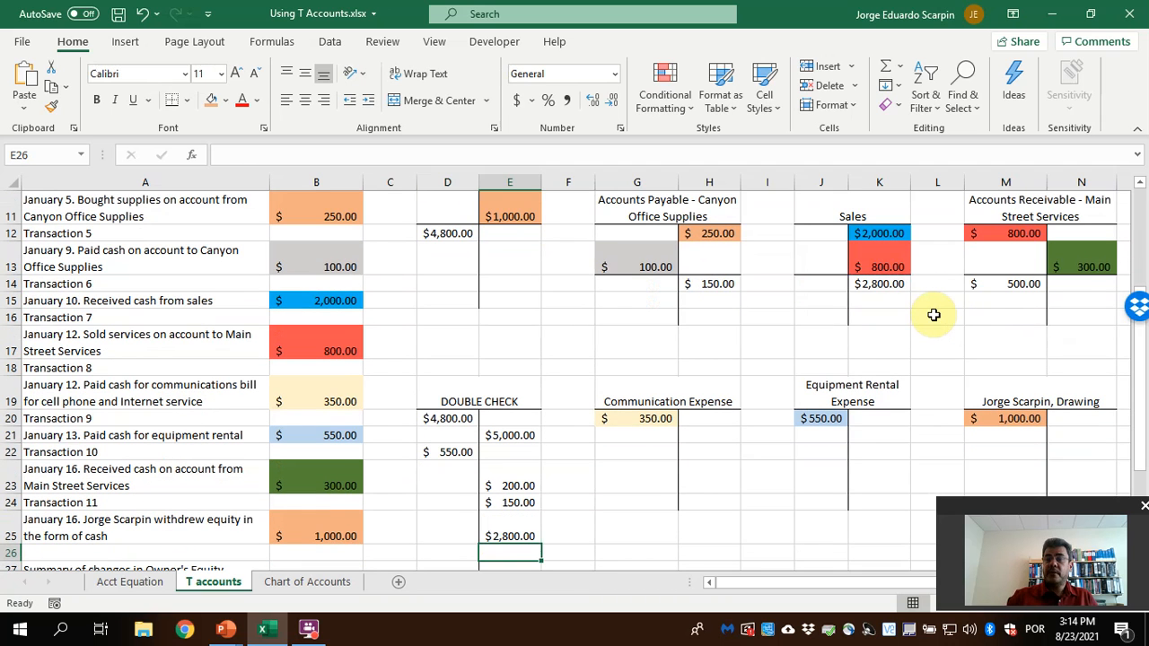
Link the Accounts Receivable balance into the debit side of the DOUBLE CHECK account by entering =M14 in D26
key("Left")
type("=")
left_click(985, 284)
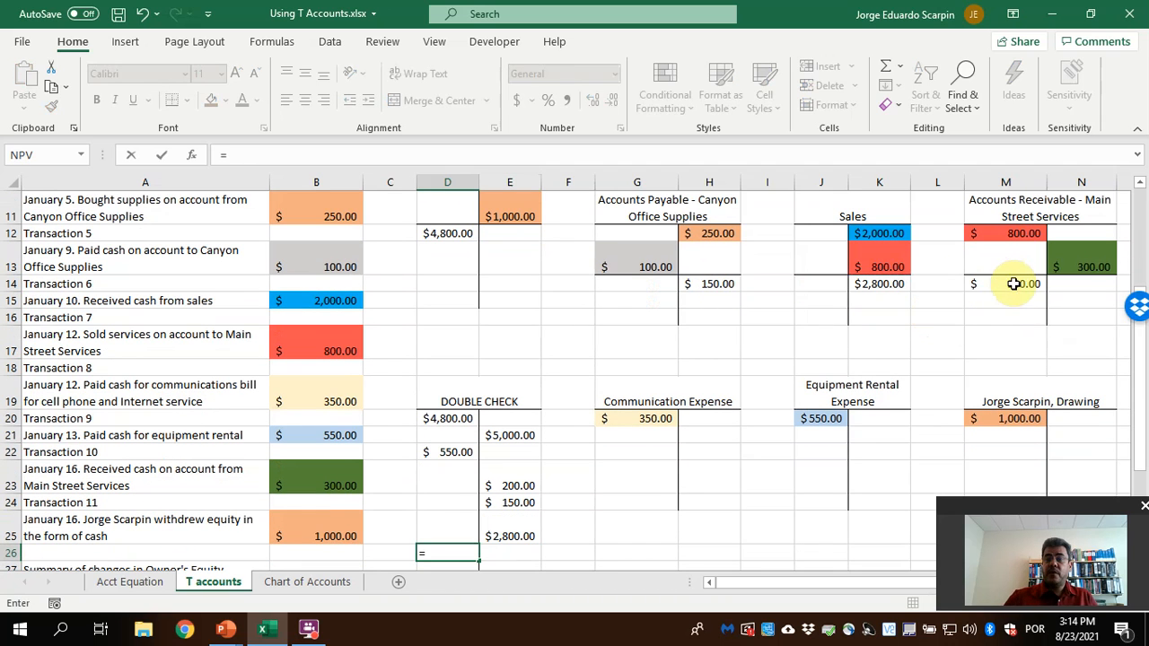
key("Return")
Extend the DOUBLE CHECK account's vertical line with a left border along E26:E36 and select D27 for the next entry
left_click_drag(509, 522, 512, 593)
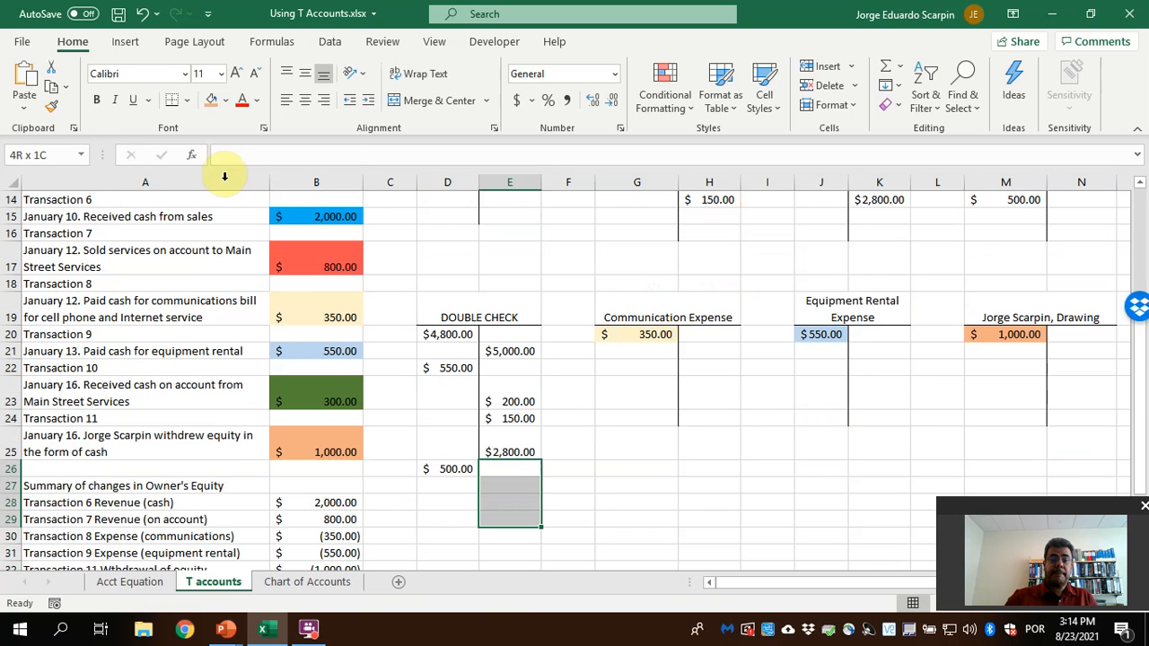
left_click(186, 100)
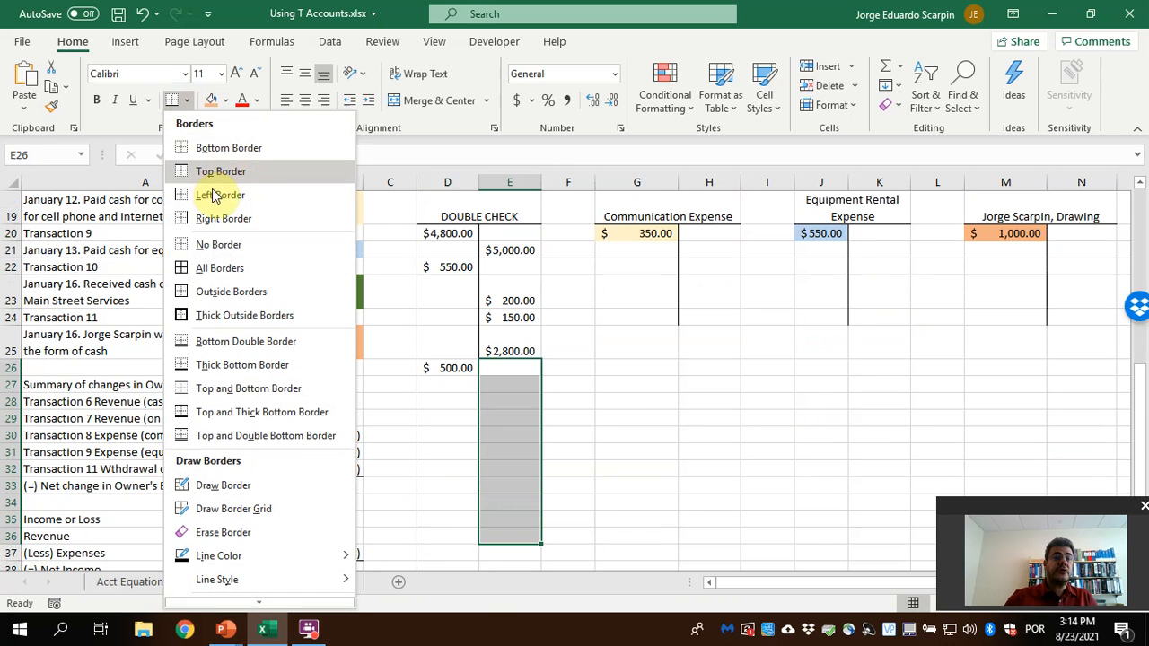
left_click(223, 194)
scroll(464, 387, "up", 3)
left_click(462, 519)
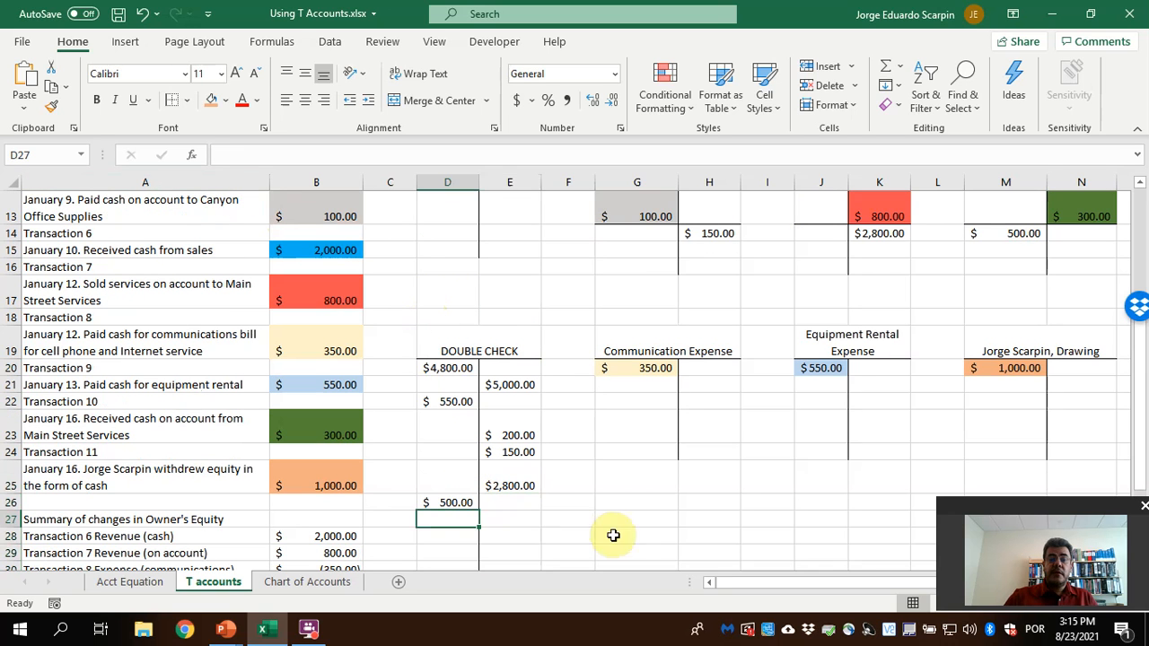
Link the Communication Expense amount G20 into D27 and the Equipment Rental Expense amount J20 into D28 on the DOUBLE CHECK debit side
type("=")
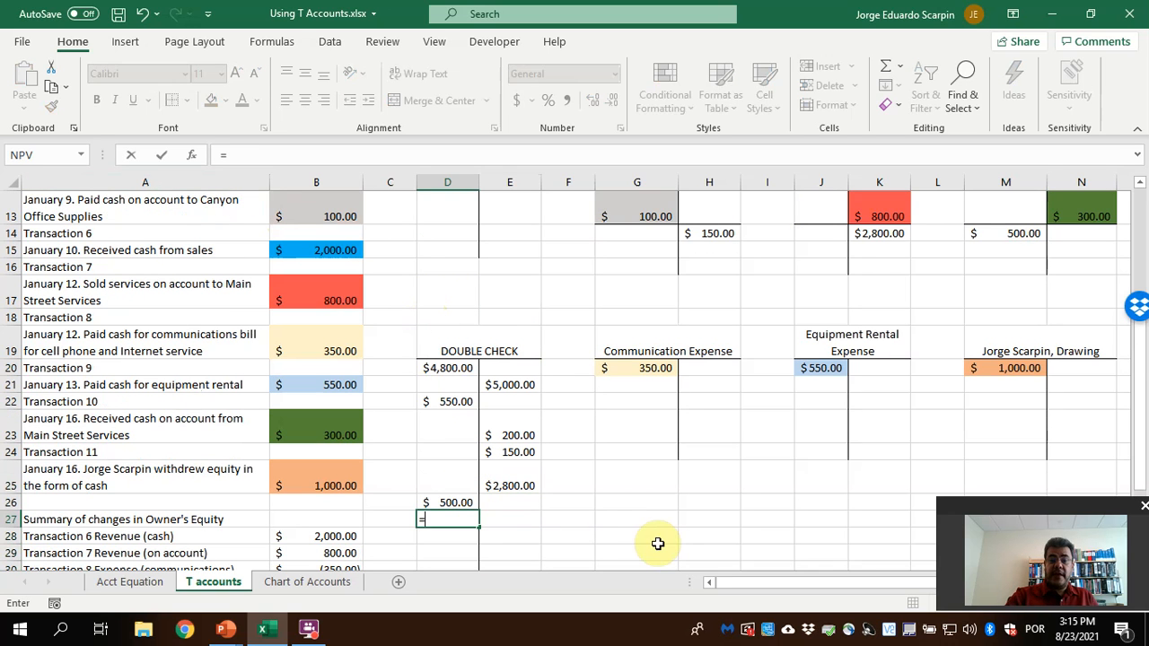
left_click(657, 368)
key("Return")
type("=")
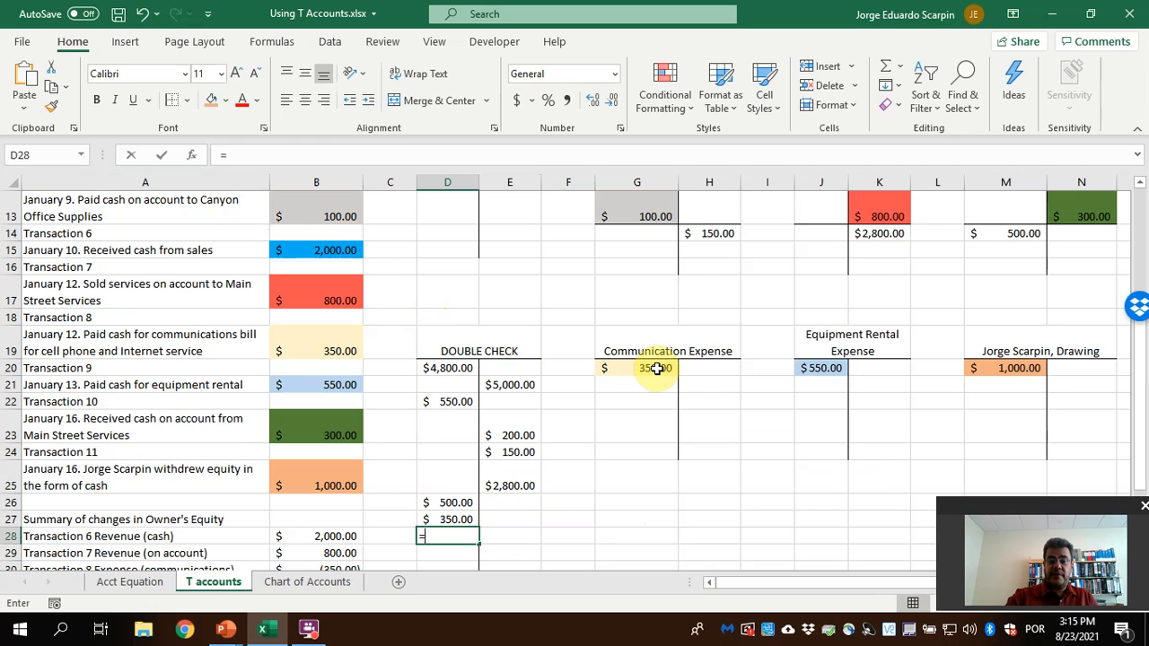
left_click(816, 368)
key("Return")
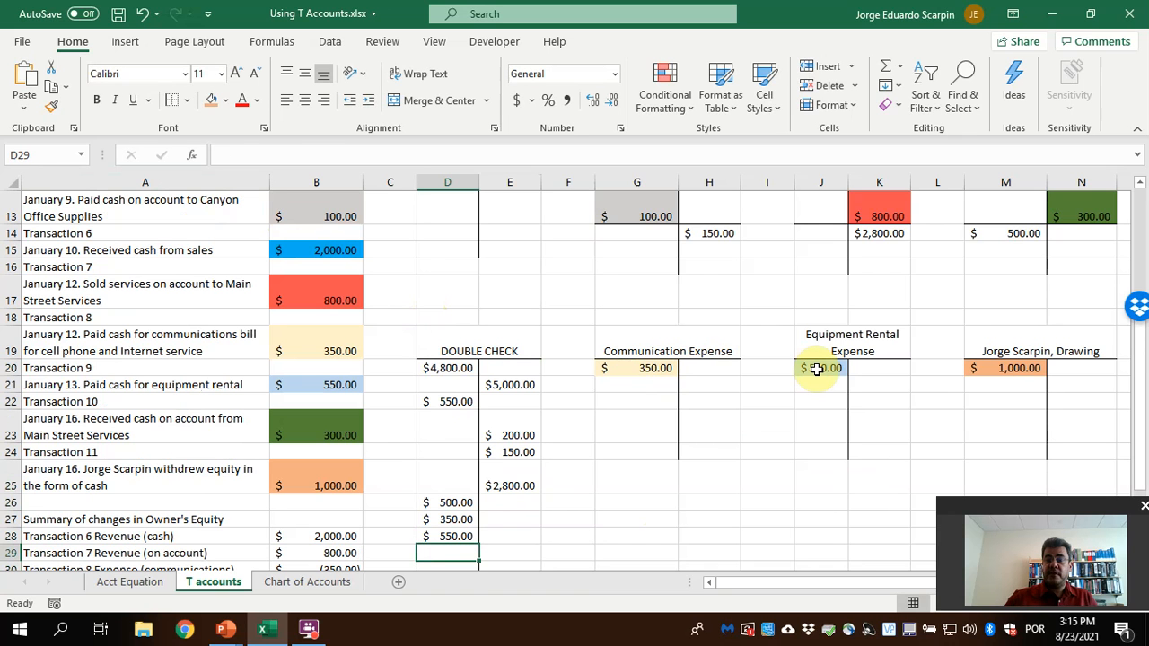
Link the owner's Drawing amount M20 into D29 and add a bottom border under D29:E29 to close the DOUBLE CHECK entries
type("=")
left_click(1024, 364)
key("Return")
left_click_drag(449, 519, 508, 519)
left_click(187, 102)
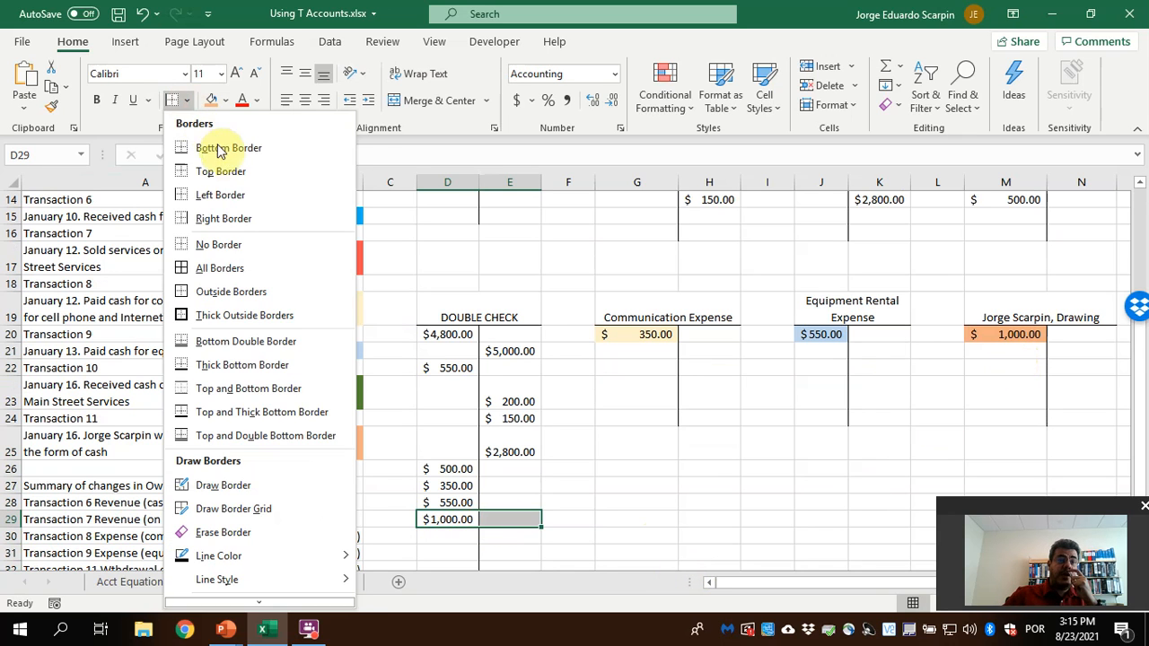
left_click(224, 168)
Merge and center D31:E31 and enter the label TOTALS
left_click_drag(444, 551, 505, 551)
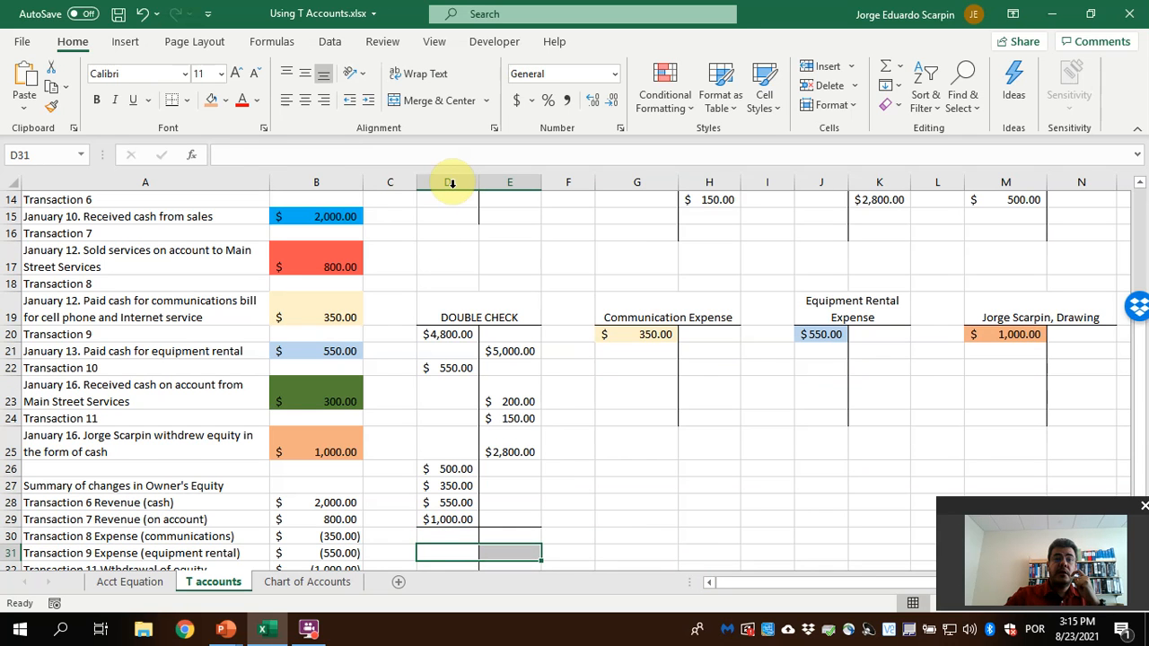
type("T")
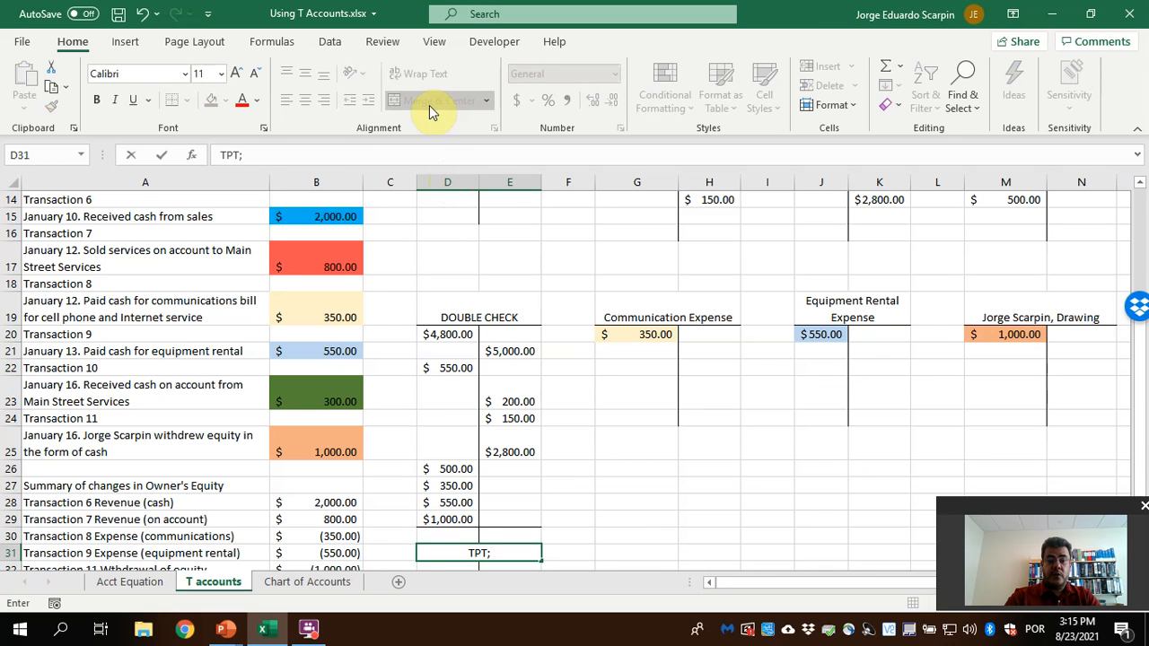
type("OTALS")
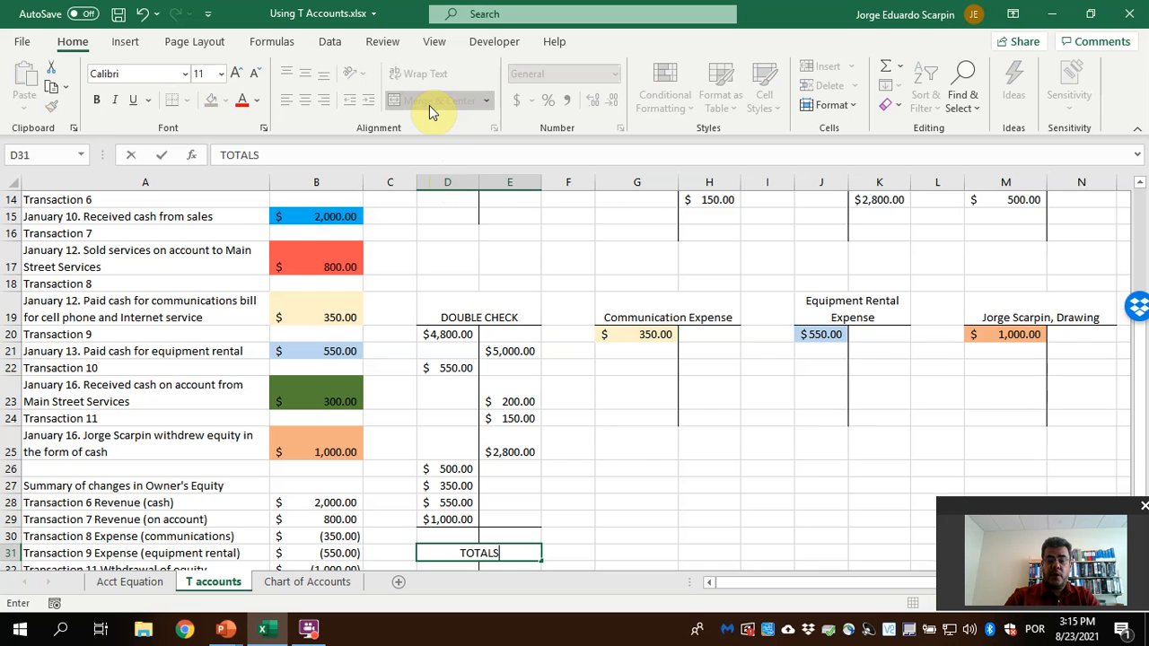
key("Return")
Remove the leftover vertical border line below the TOTALS label in the DOUBLE CHECK account
key("Down")
key("Down")
key("Down")
key("Down")
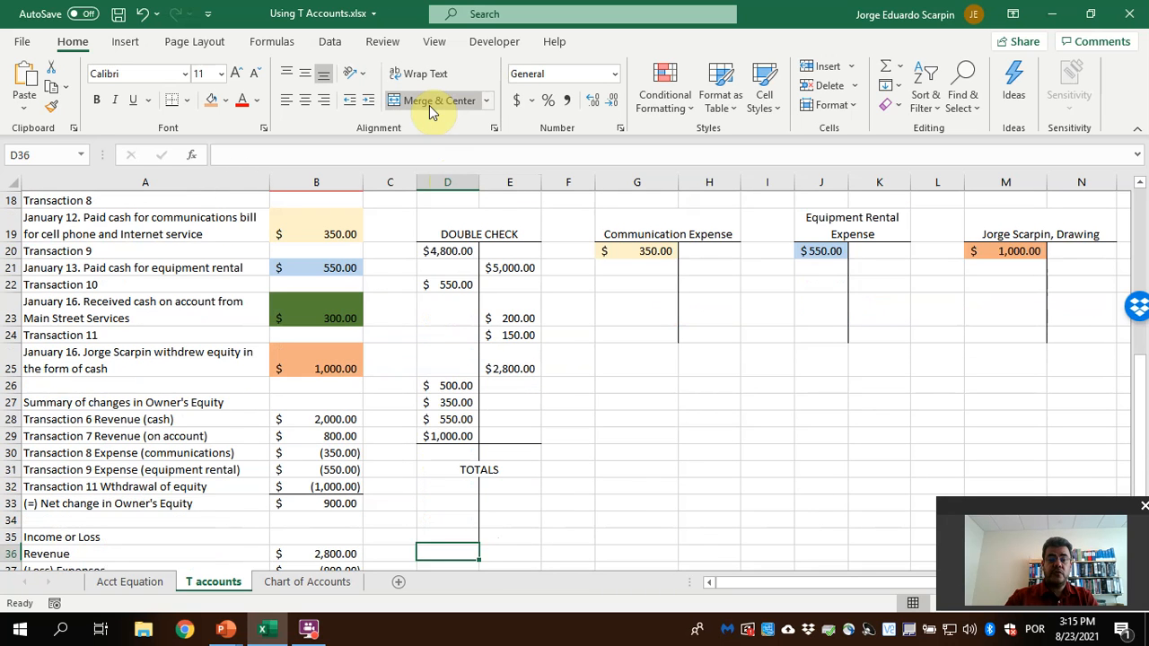
key("Down")
key("Down")
key("shift+Right")
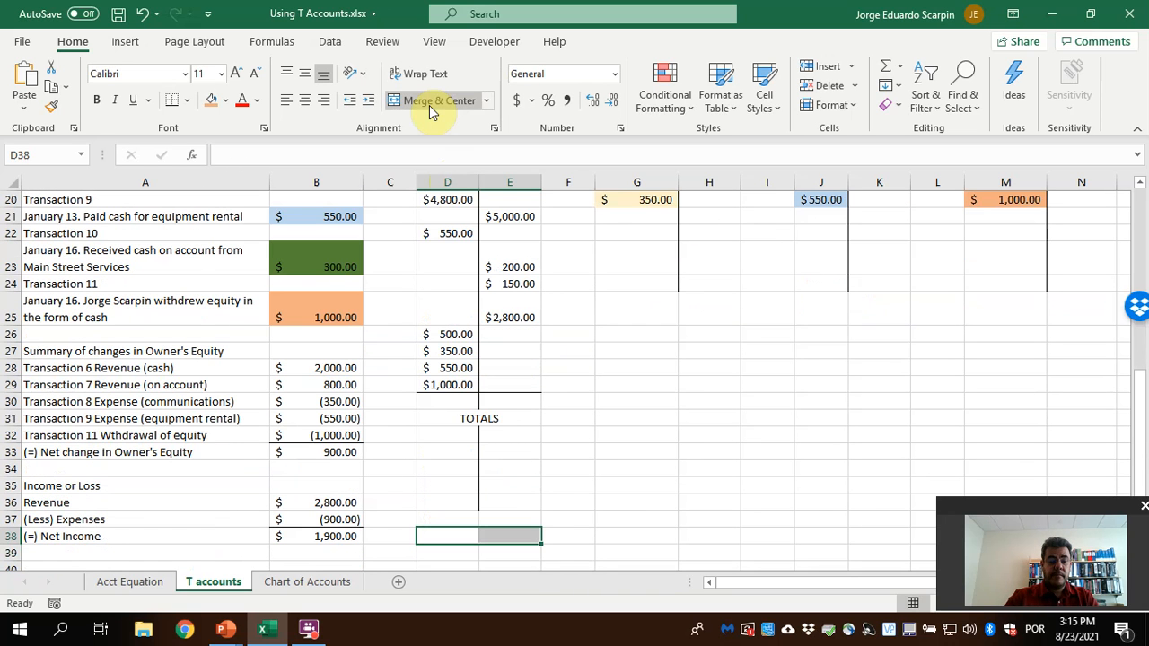
key("Up")
key("Up")
key("Up")
key("Up")
key("Up")
key("Up")
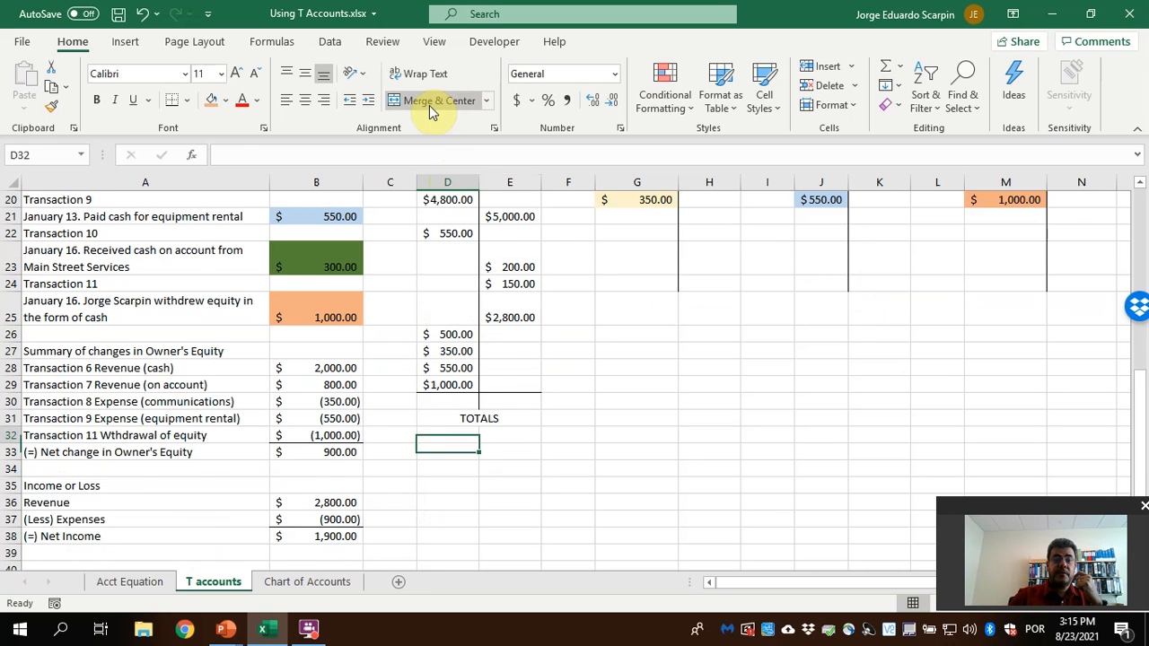
Total the debit side of the DOUBLE CHECK account in D30 with =SUM(D20:D29)
key("Up")
key("Up")
key("Up")
key("Up")
key("Up")
key("Up")
key("Up")
key("Up")
key("Up")
key("Up")
key("Up")
key("Up")
key("Up")
key("Up")
key("Up")
key("Down")
key("Down")
key("Down")
key("Down")
key("Down")
key("Down")
key("Down")
key("Down")
key("Down")
key("Down")
key("Down")
key("Down")
key("Down")
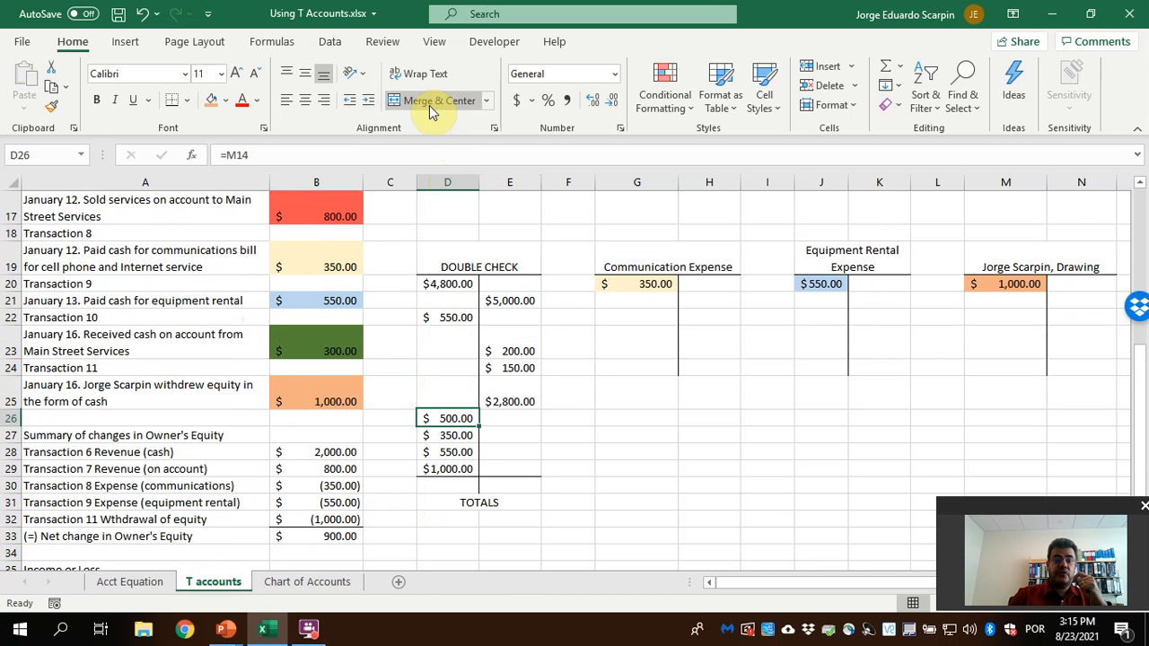
type("=sum(")
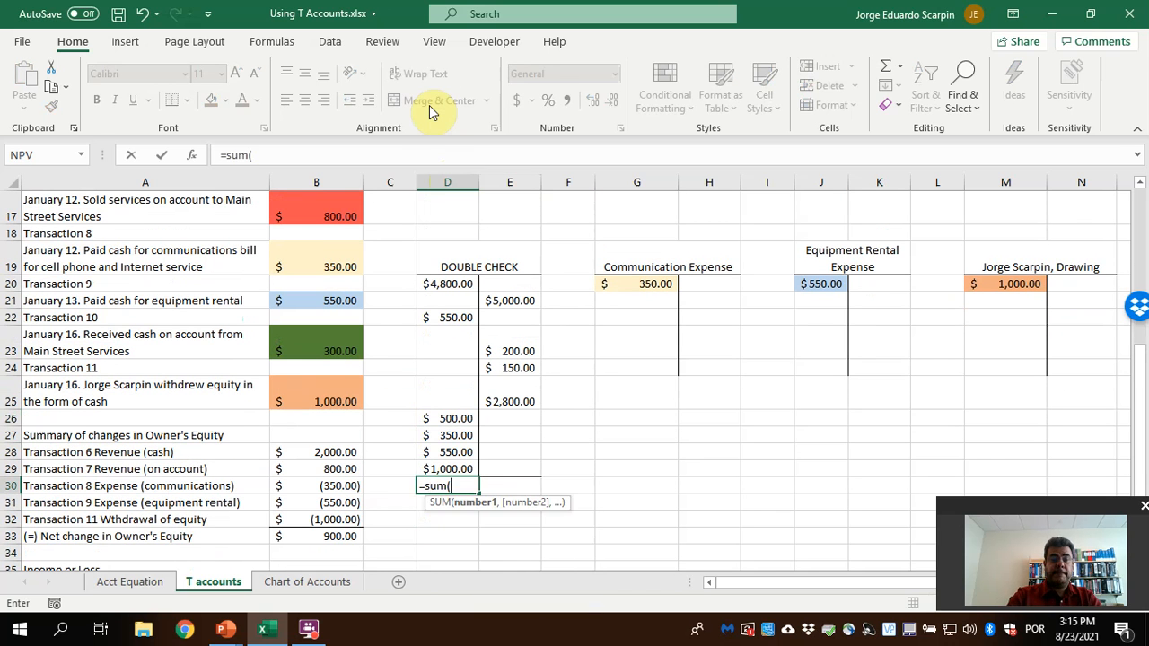
key("Up")
key("shift+Up")
key("shift+Up")
key("shift+Up")
key("shift+Up")
key("shift+Up")
key("shift+Up")
key("shift+Up")
key("shift+Up")
key("shift+Up")
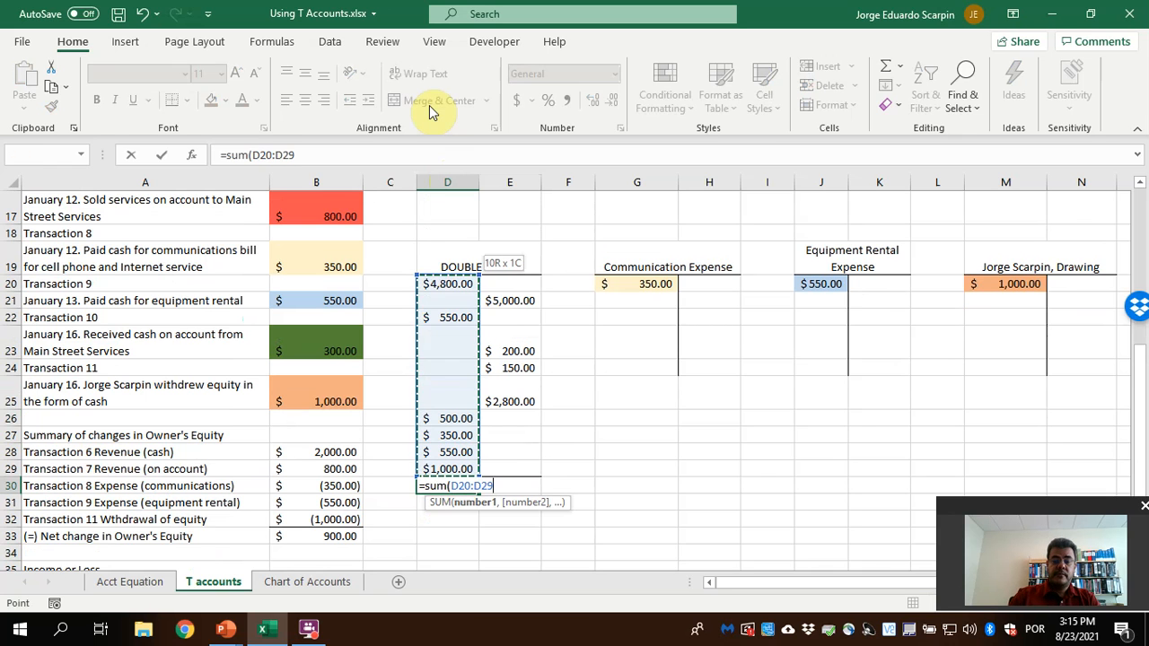
key("Return")
Total the credit side of the DOUBLE CHECK account in E30 with =SUM(E20:E29)
key("Up")
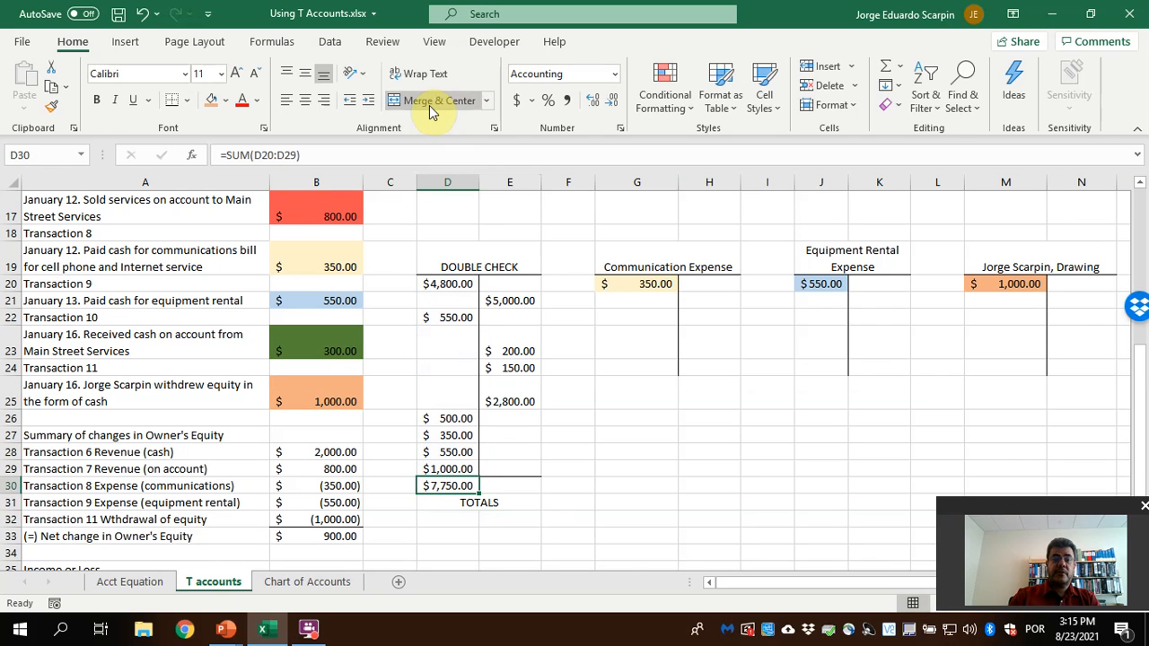
key("Right")
type("=sum(")
key("Up")
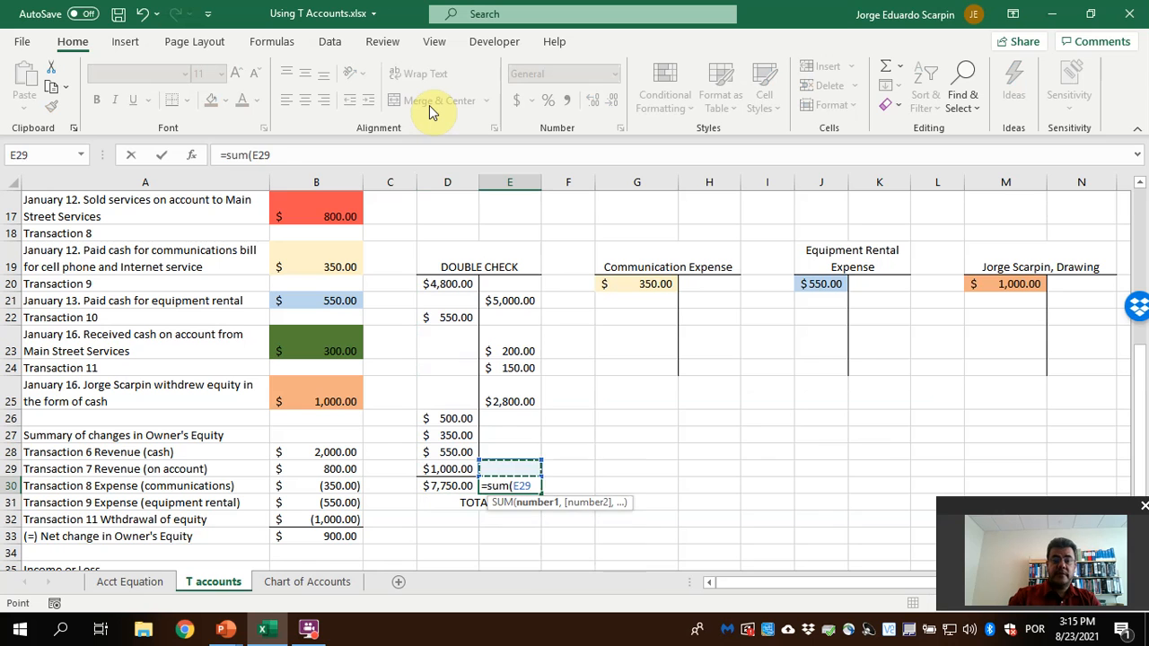
key("shift+Up")
key("shift+Up")
key("shift+Up")
key("shift+Up")
key("shift+Up")
key("shift+Up")
key("shift+Up")
key("shift+Up")
key("shift+Up")
key("Return")
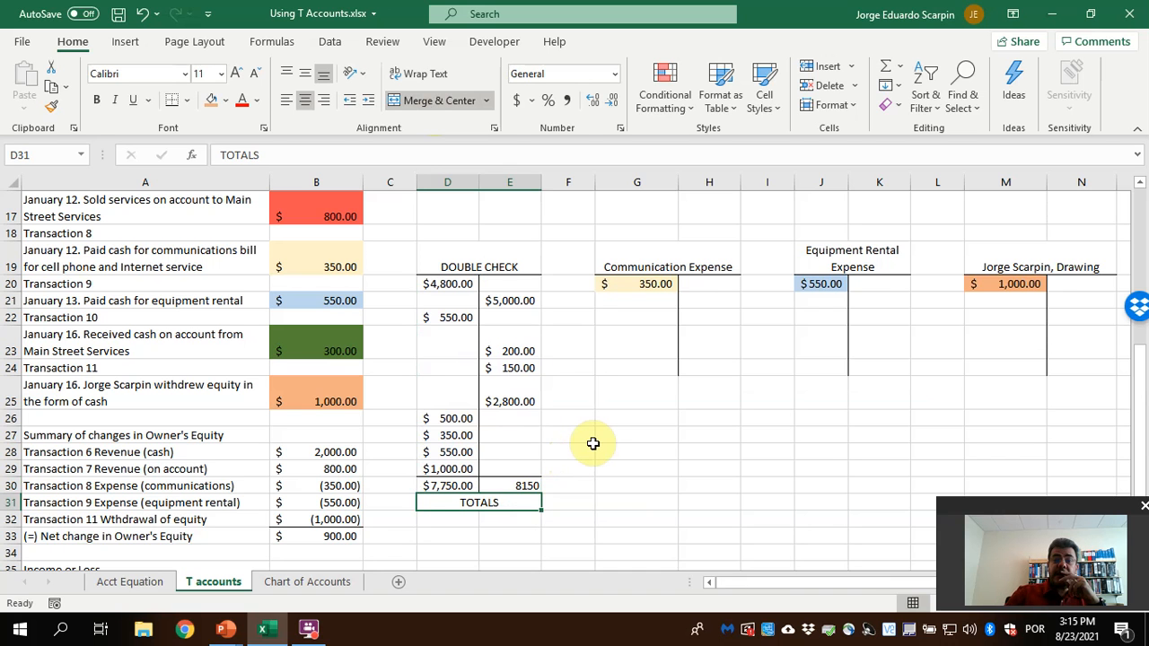
Compare the DOUBLE CHECK debit and credit entries with the balances in the individual T accounts above
scroll(593, 443, "up", 1)
scroll(593, 443, "up", 2)
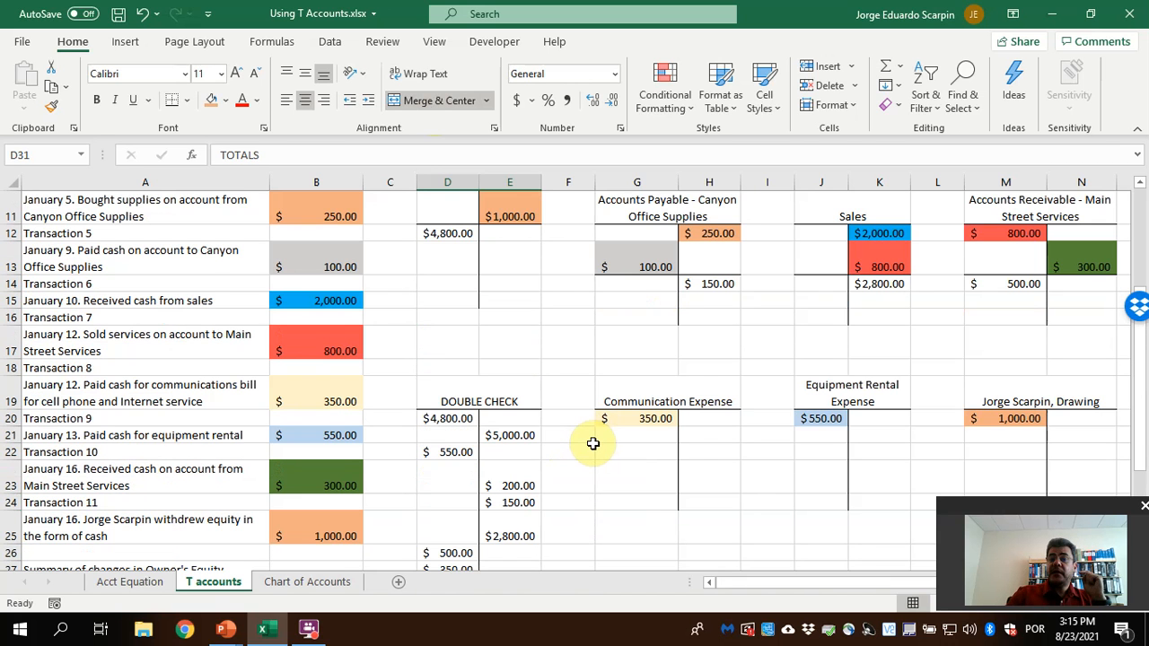
scroll(594, 445, "down", 2)
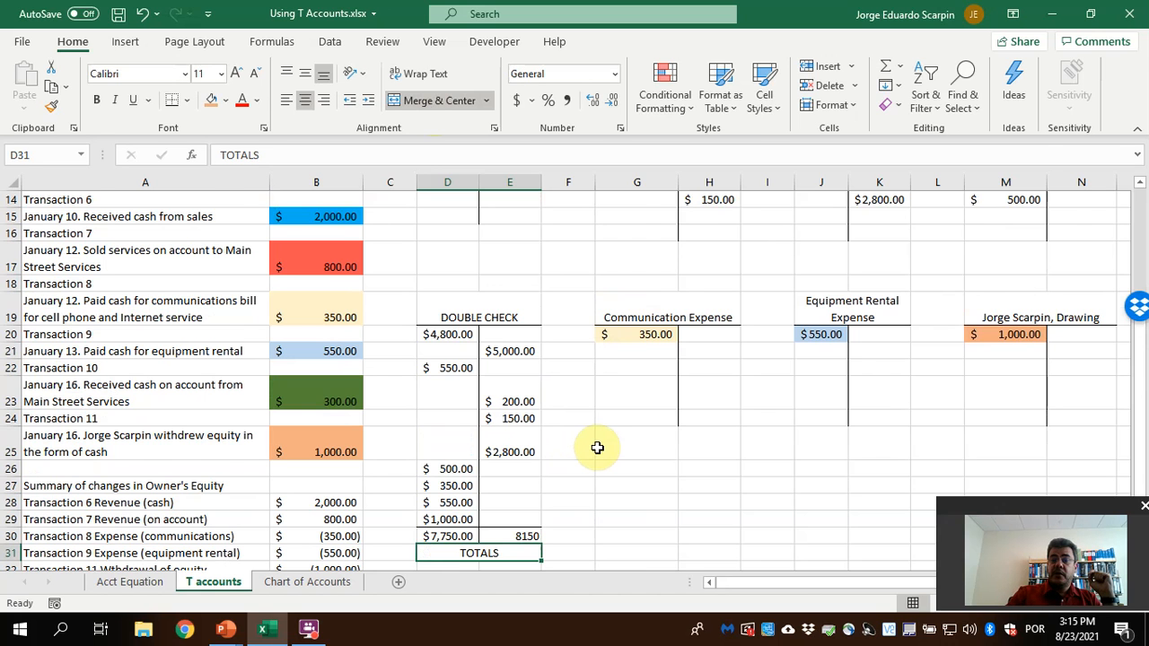
scroll(597, 447, "up", 1)
scroll(597, 447, "up", 1)
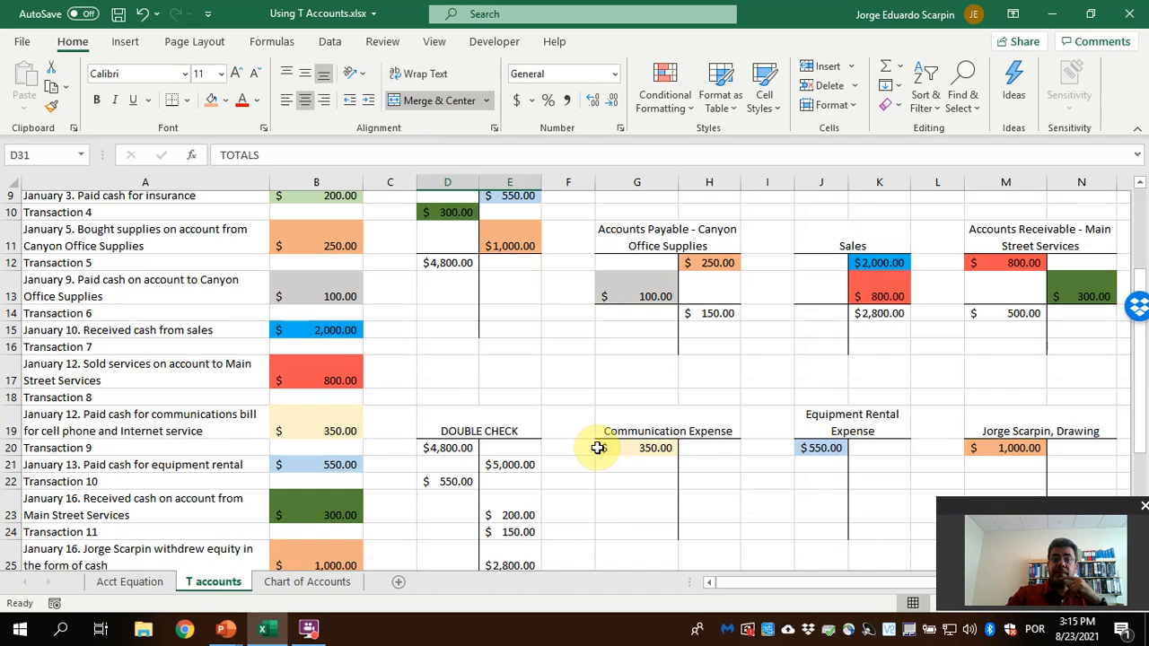
scroll(597, 448, "up", 1)
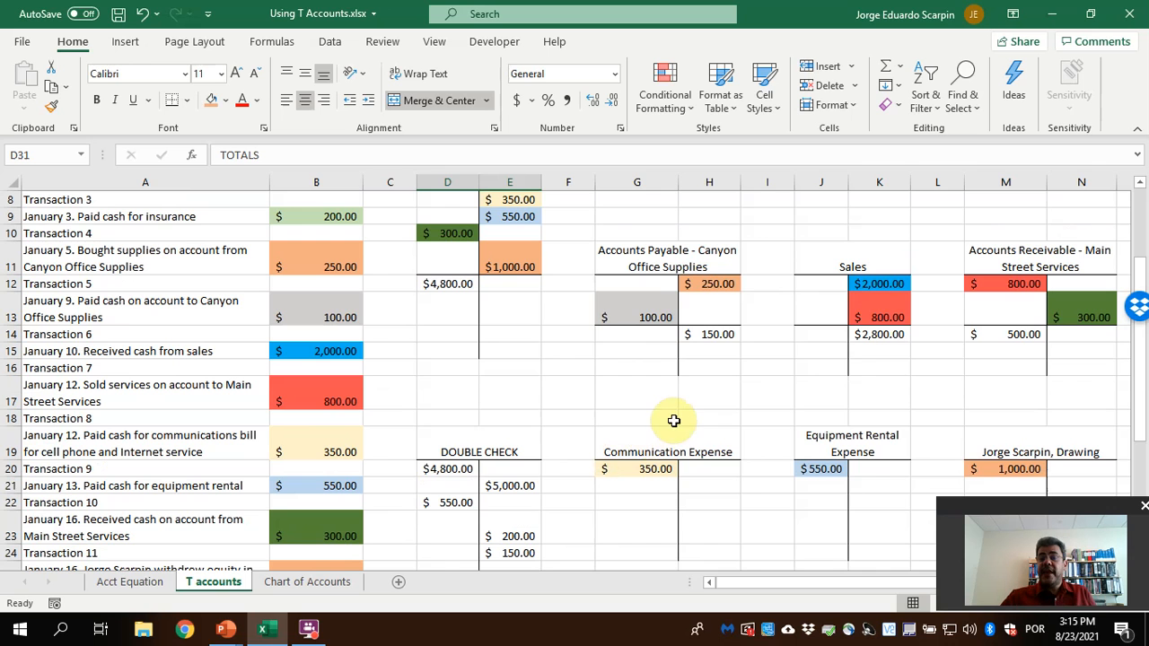
scroll(678, 424, "down", 4)
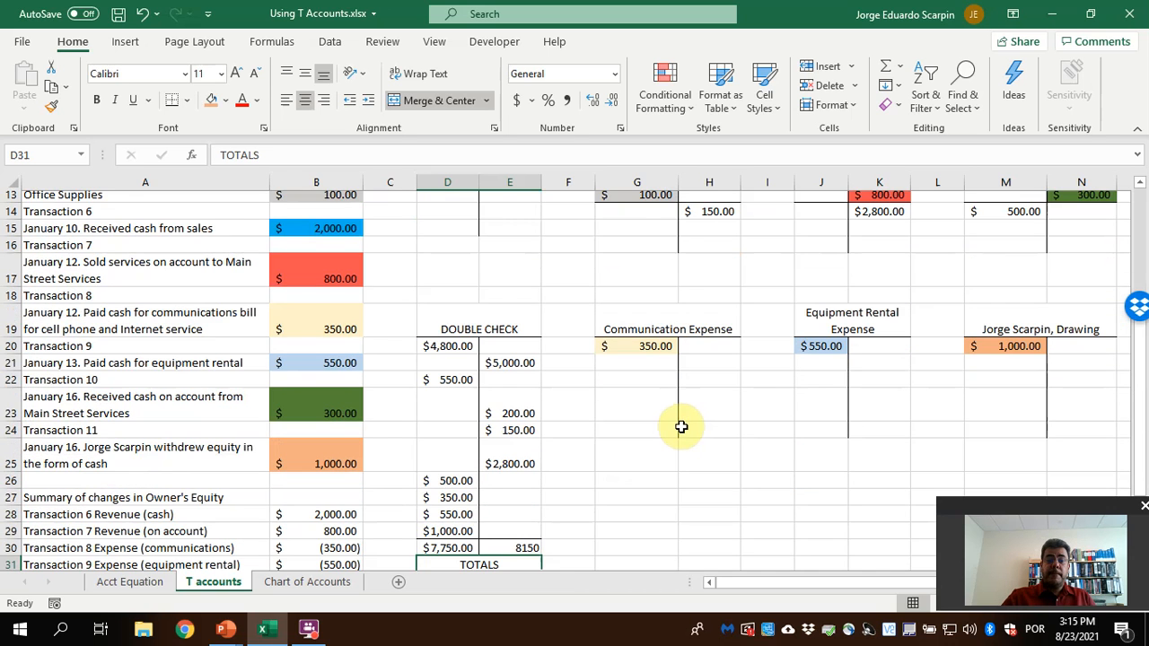
scroll(682, 428, "up", 4)
scroll(684, 422, "up", 3)
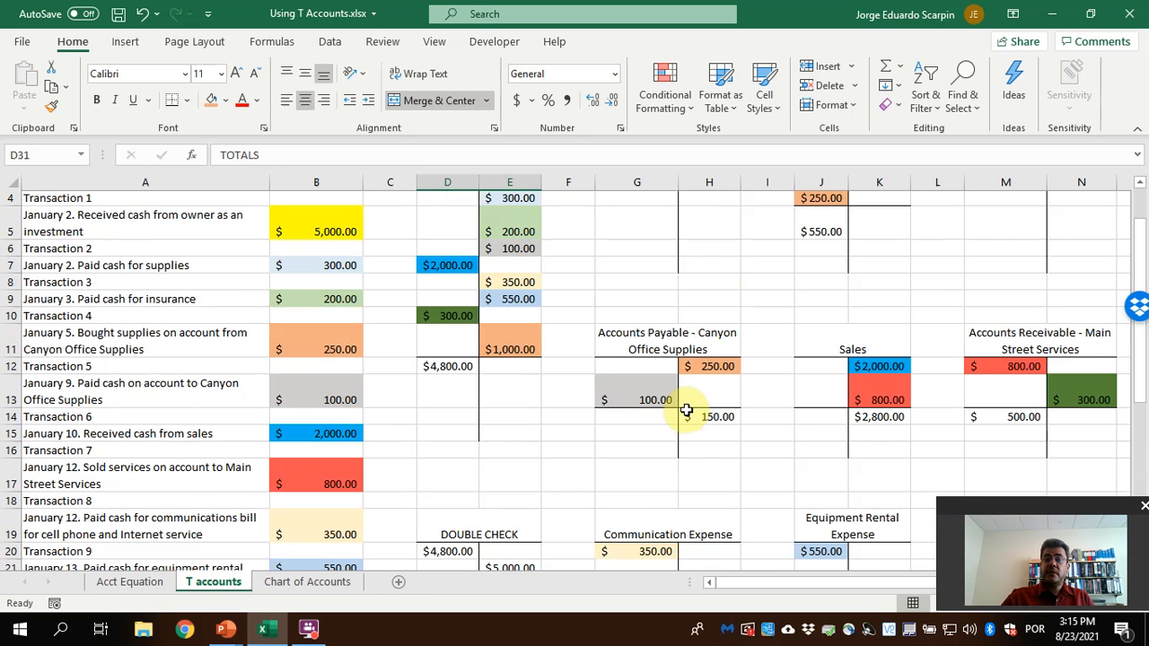
scroll(687, 411, "up", 1)
scroll(687, 411, "down", 4)
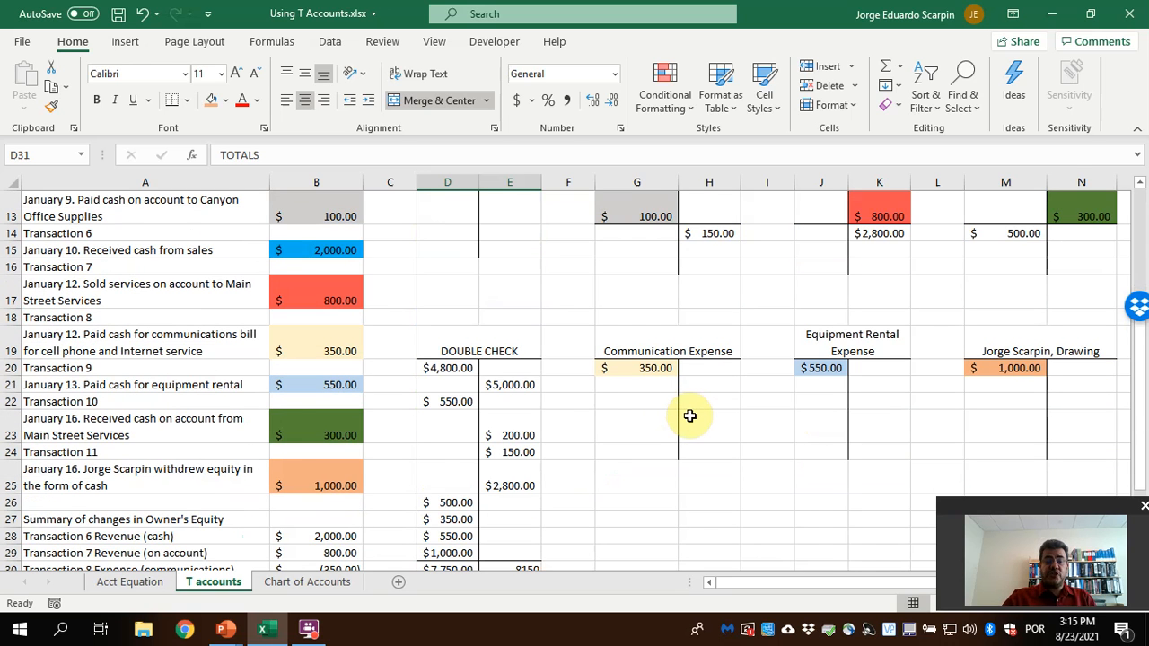
scroll(689, 416, "up", 1)
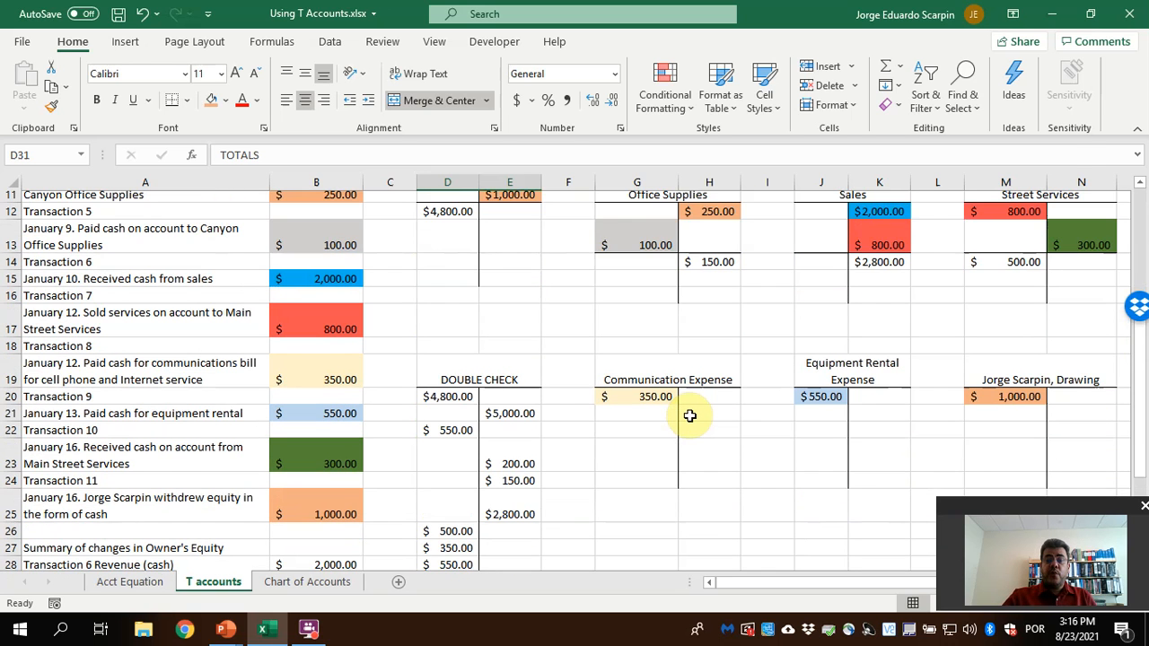
scroll(690, 415, "up", 3)
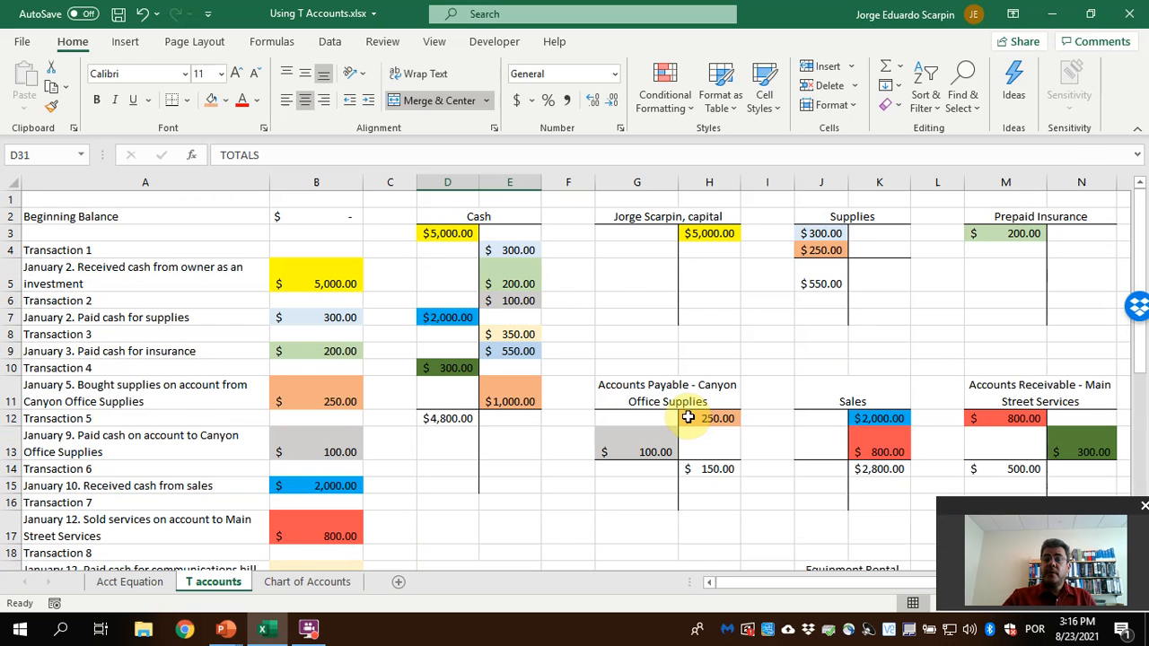
Apply the accounting dollar format to the credit total in E30
scroll(688, 417, "down", 6)
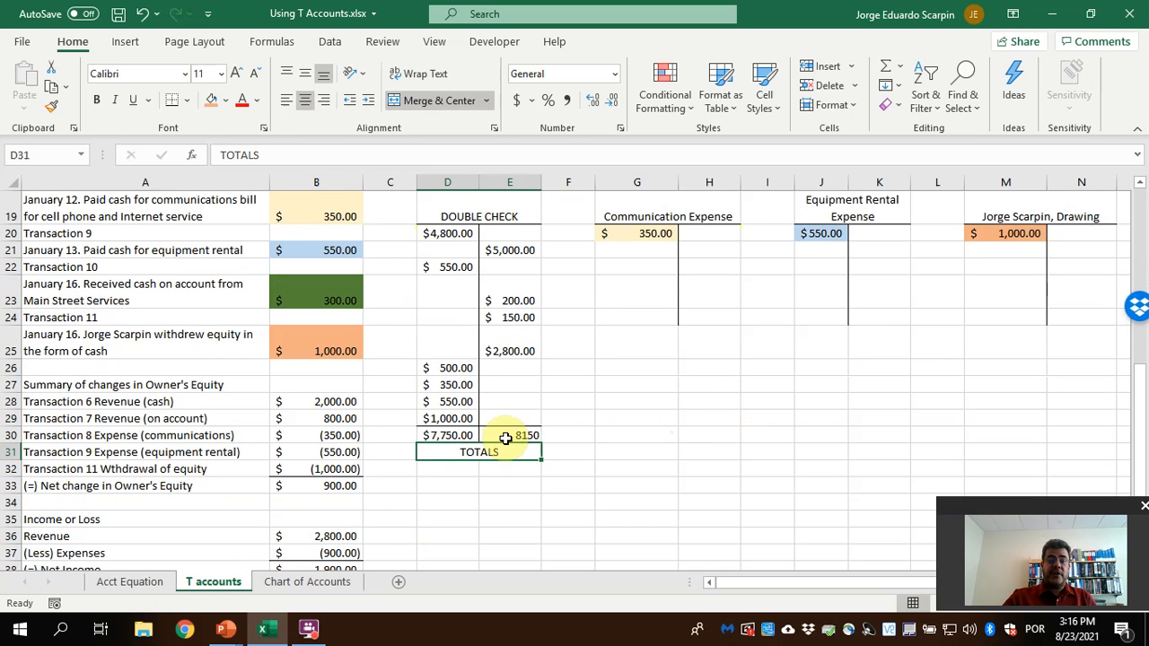
key("Up")
left_click(517, 99)
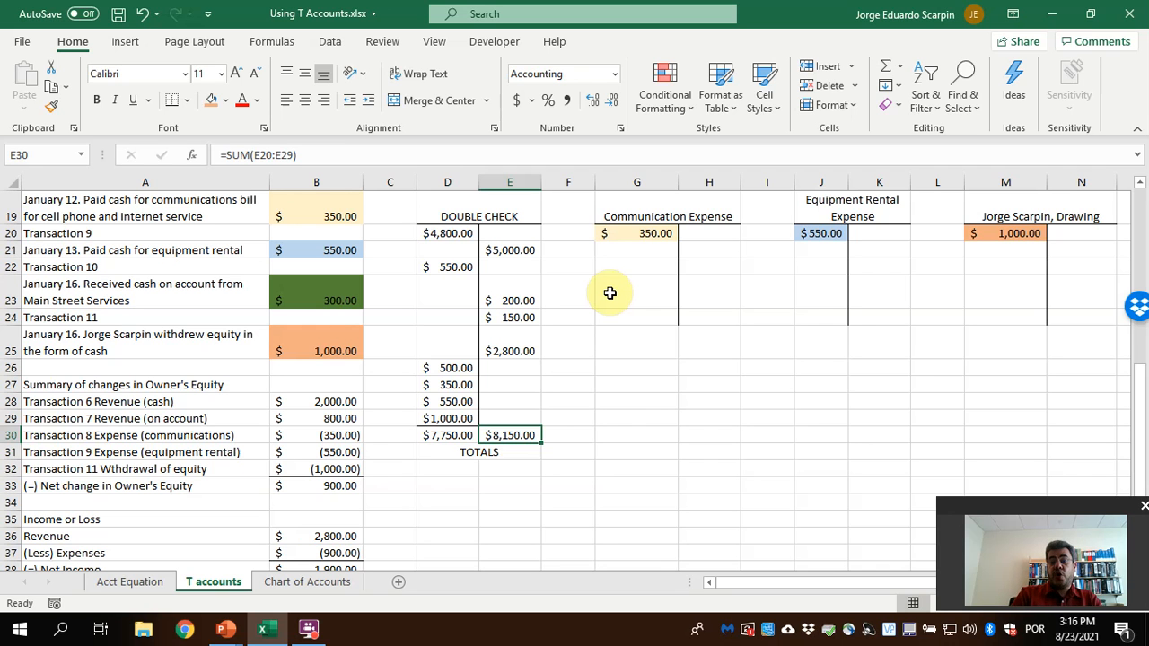
Trace the DOUBLE CHECK entries for Cash, Capital, Supplies and Prepaid Insurance back to their T accounts, checking each amount and its side
scroll(609, 293, "up", 2)
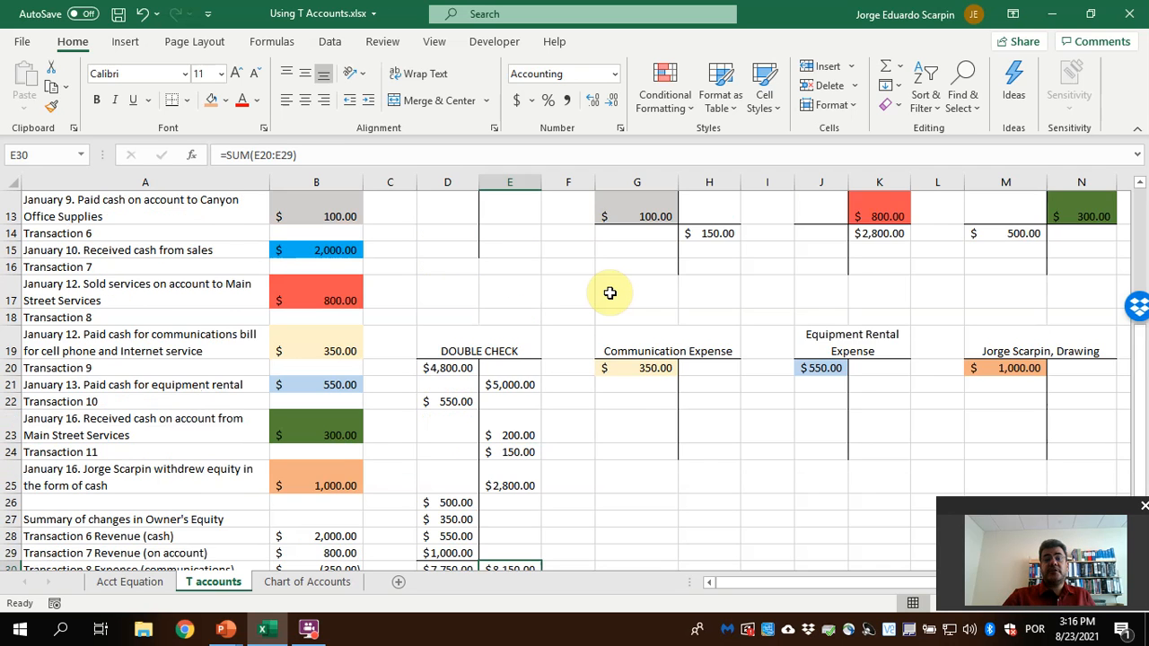
scroll(610, 293, "up", 2)
left_click(441, 298)
scroll(627, 345, "up", 1)
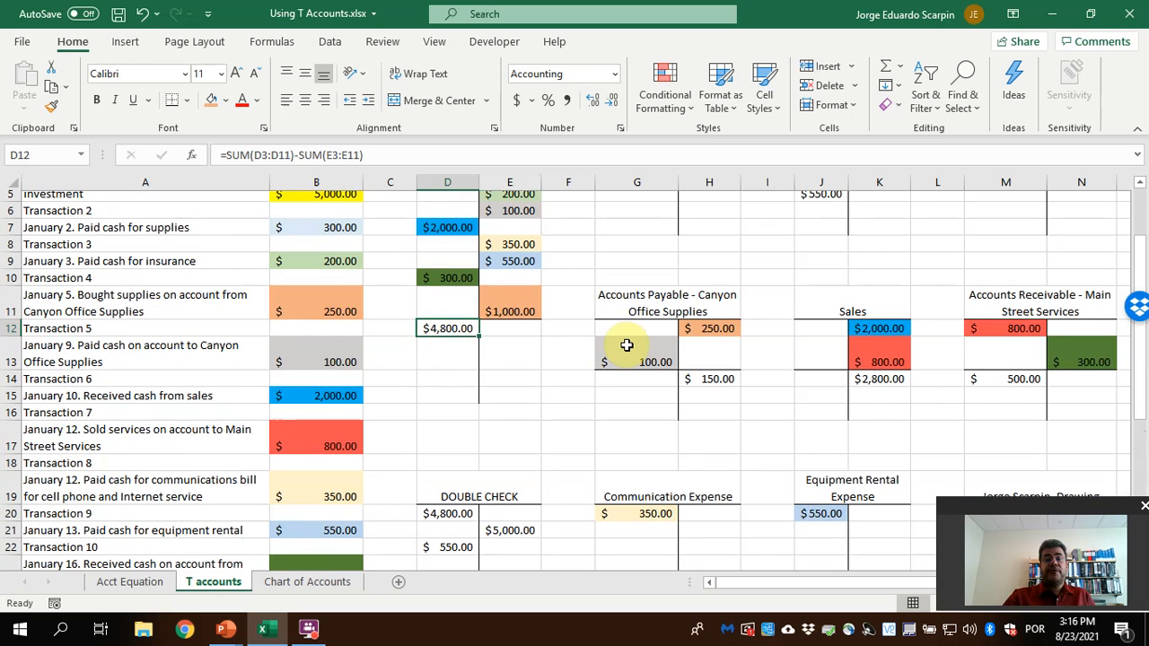
scroll(627, 345, "up", 2)
scroll(623, 345, "down", 1)
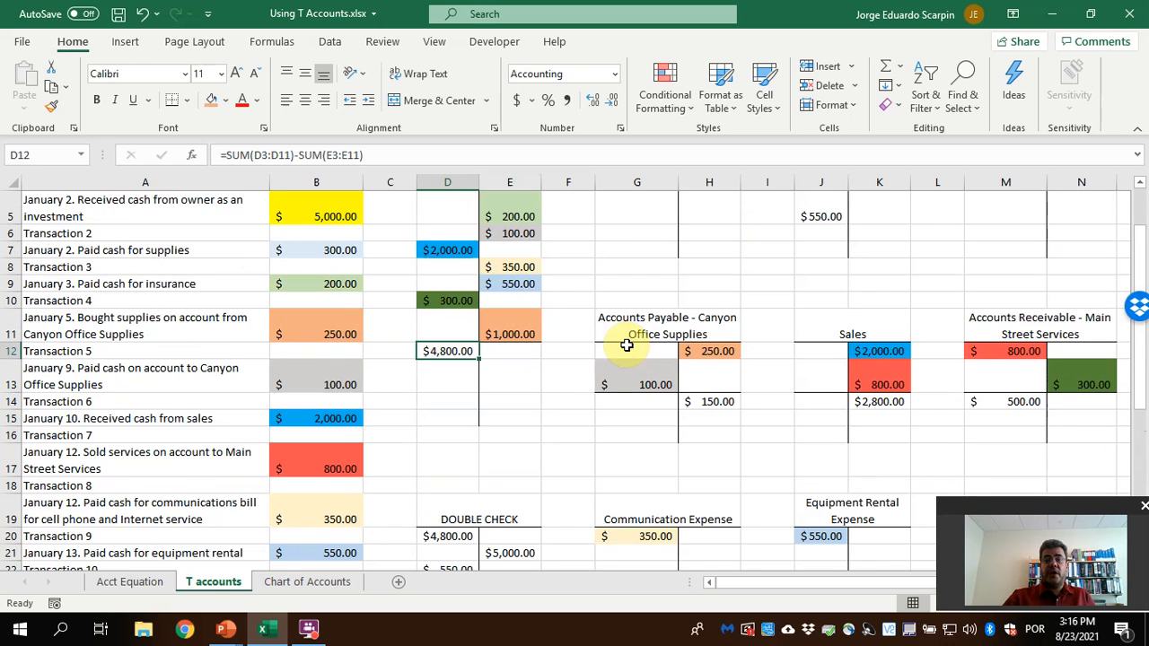
scroll(524, 461, "down", 2)
left_click(535, 451)
scroll(724, 377, "up", 3)
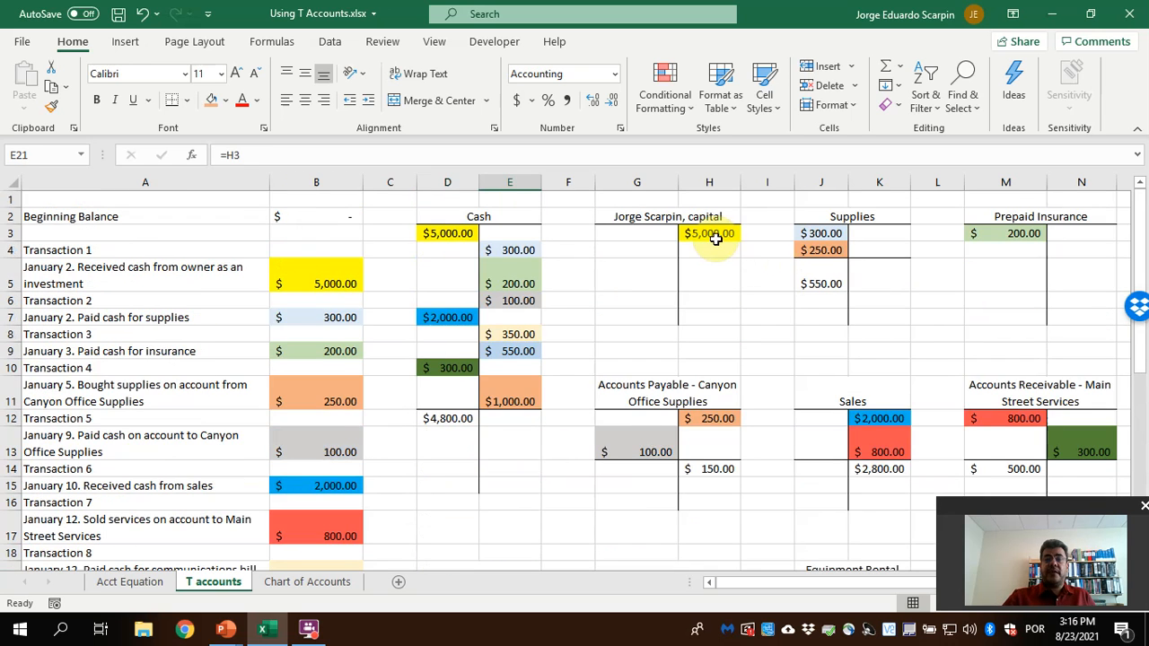
scroll(628, 359, "down", 1)
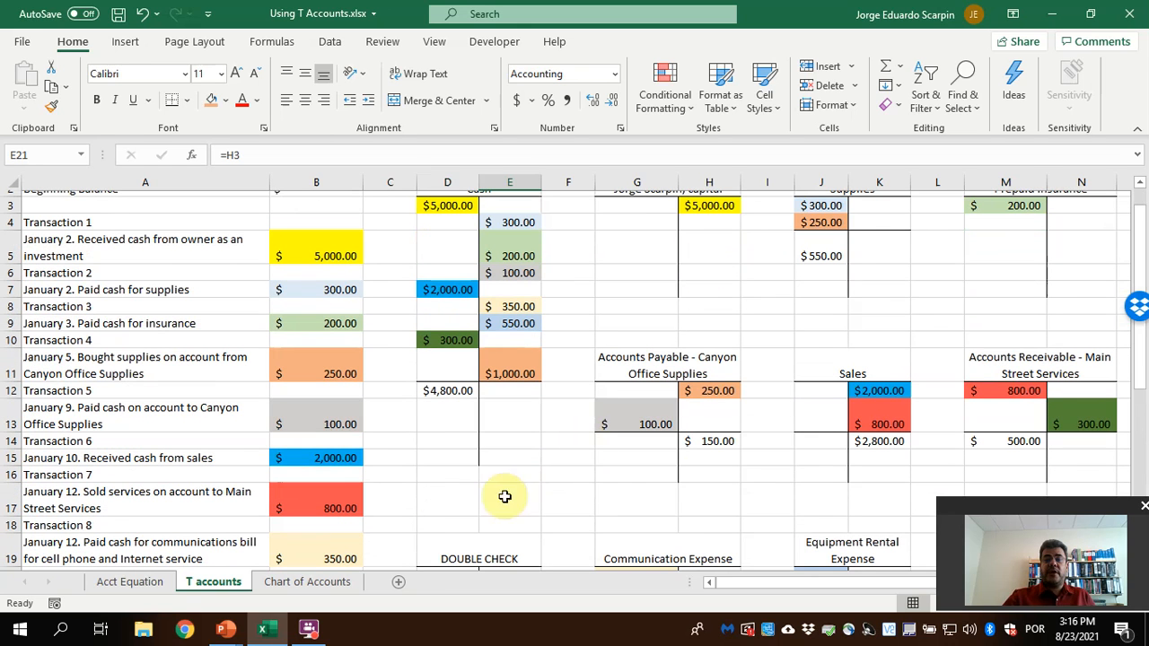
left_click(440, 528)
scroll(833, 269, "up", 2)
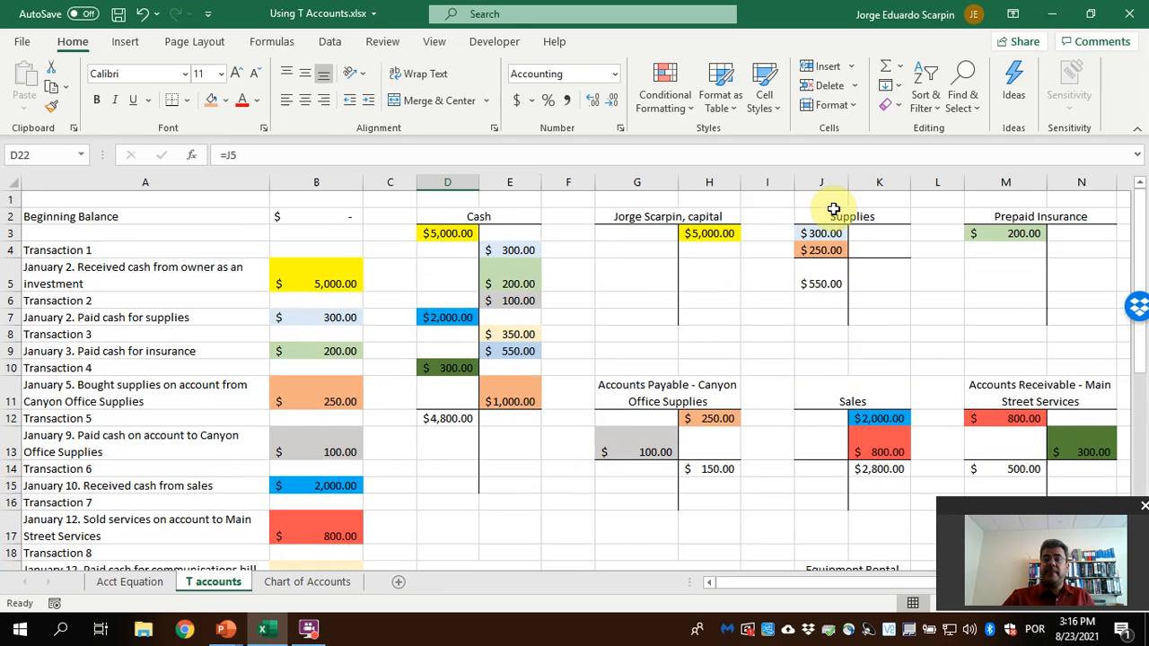
scroll(495, 518, "down", 2)
left_click(503, 550)
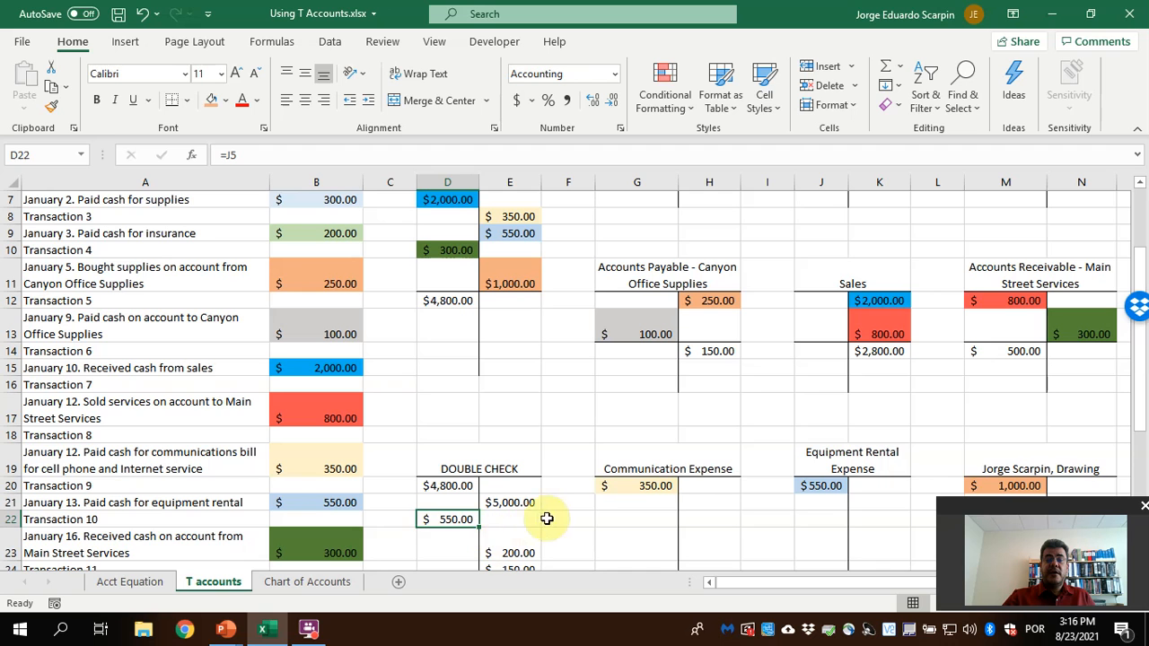
scroll(1015, 237, "up", 2)
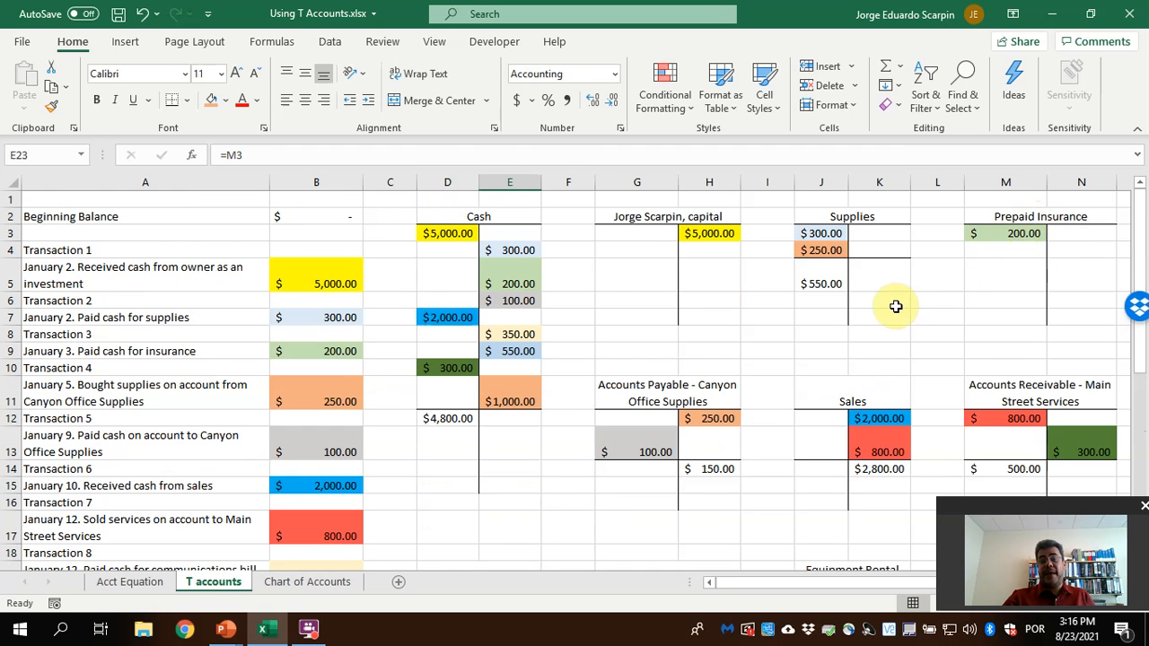
Move the Prepaid Insurance entry in DOUBLE CHECK to the debit side, clearing E23 and linking D23 to M3
scroll(881, 330, "down", 3)
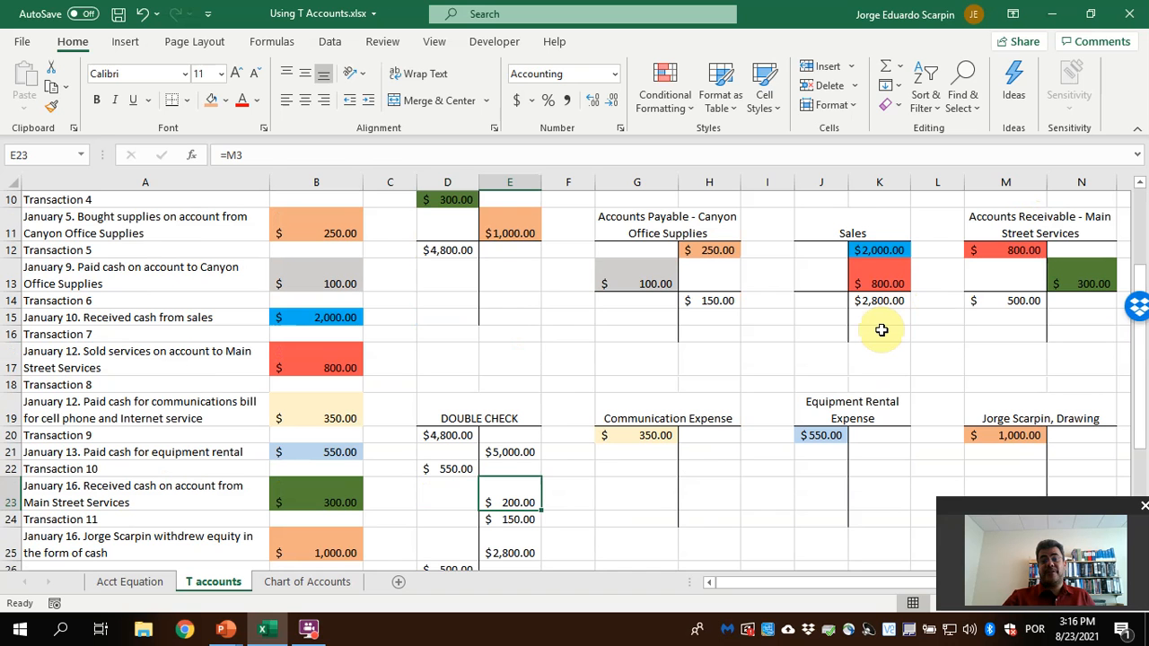
key("Left")
type("=")
scroll(883, 329, "up", 3)
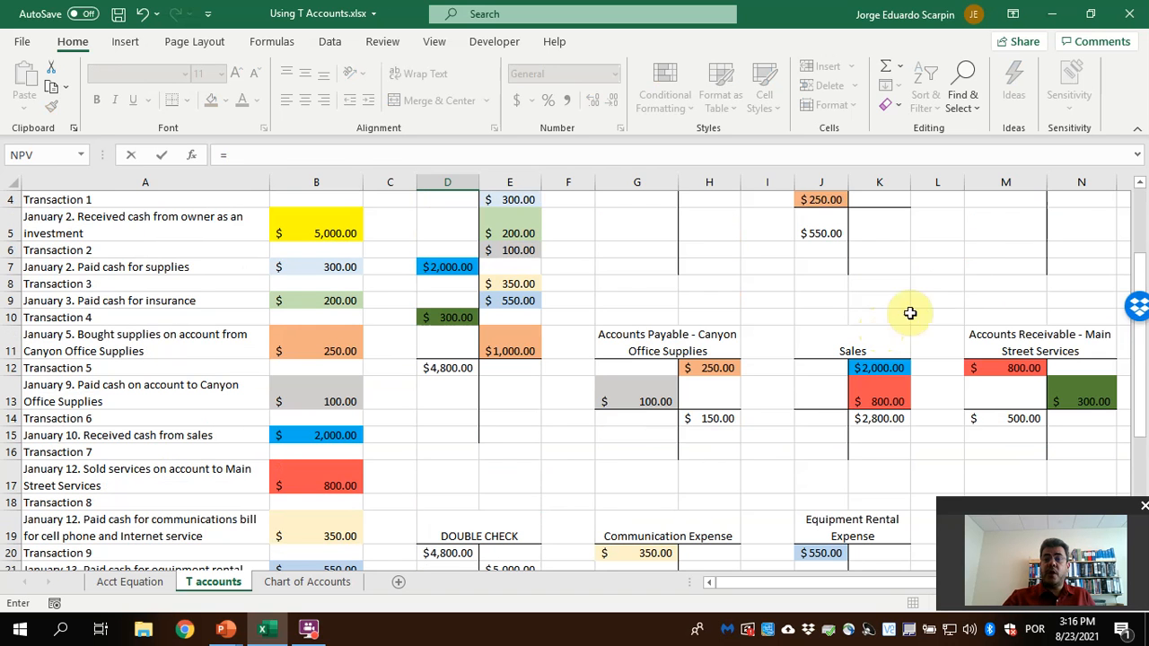
left_click(1005, 237)
key("Return")
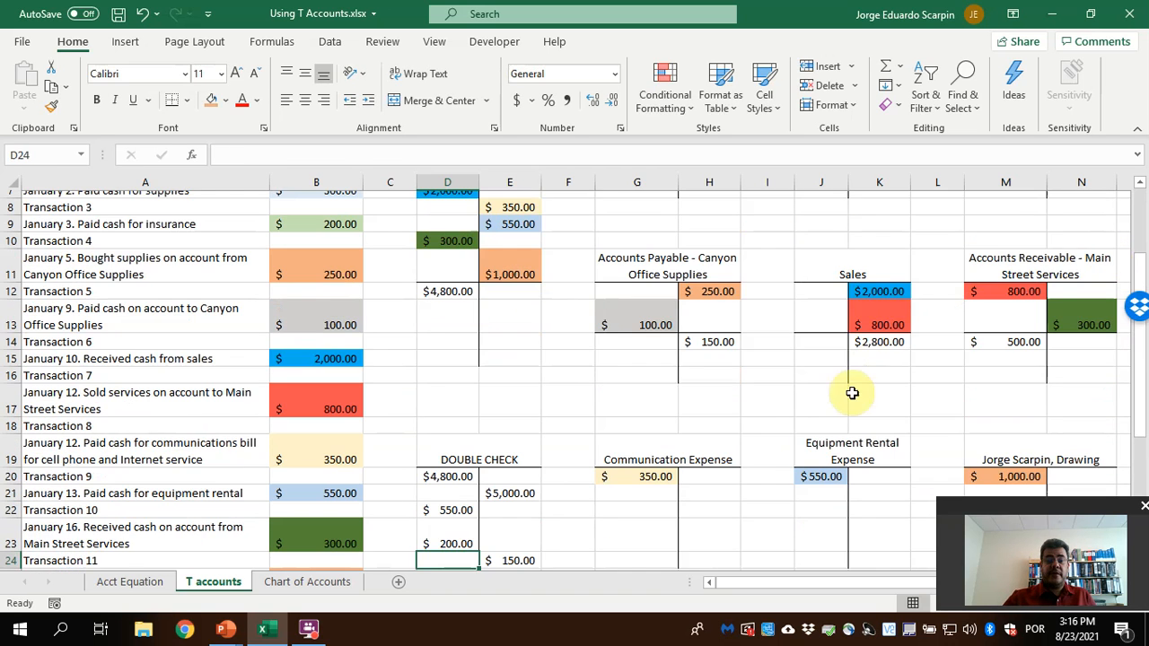
Format the DOUBLE CHECK debit and credit totals in D30:E30 as bold red text
scroll(584, 495, "down", 2)
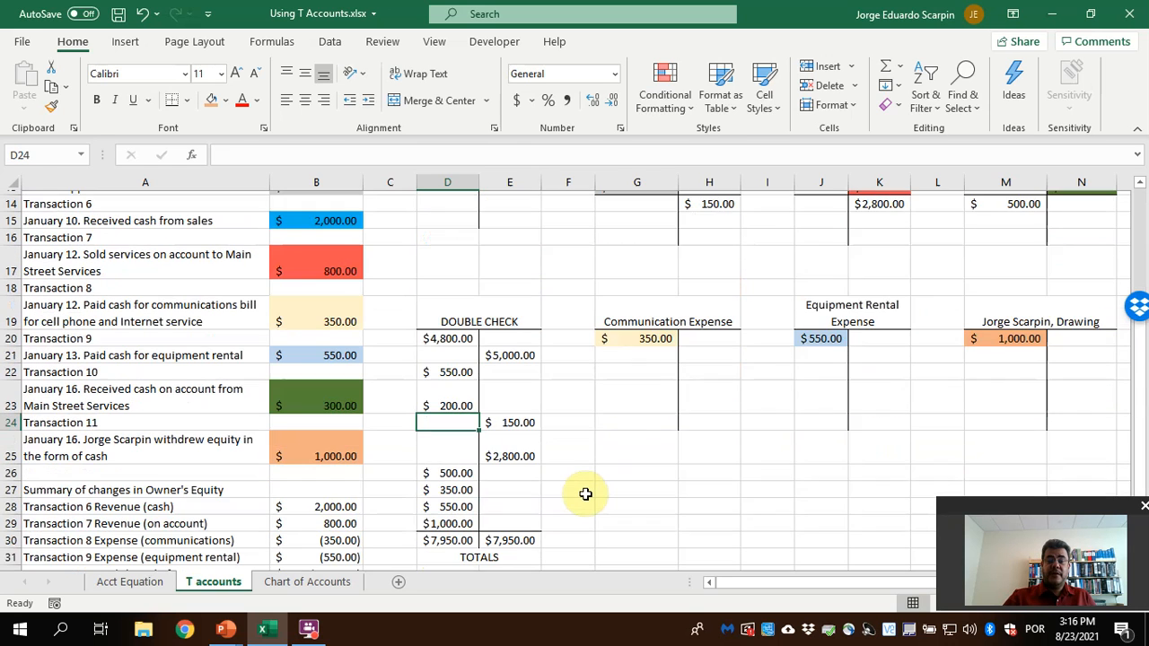
scroll(585, 495, "down", 1)
left_click_drag(440, 484, 508, 486)
left_click(242, 100)
left_click(96, 100)
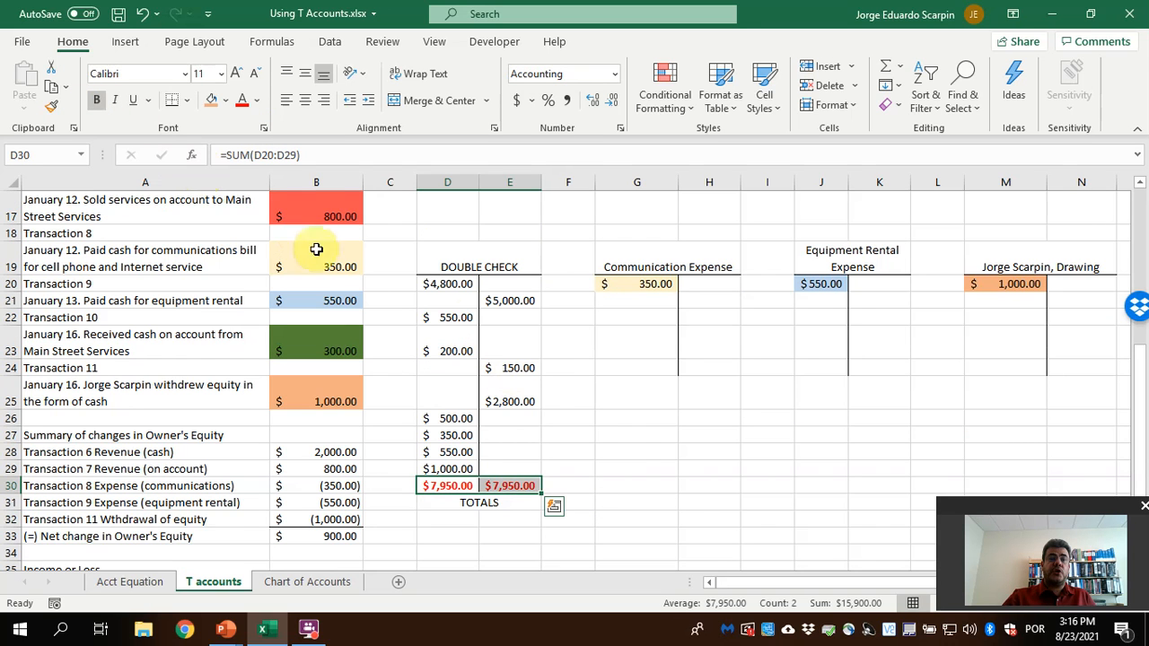
left_click(643, 456)
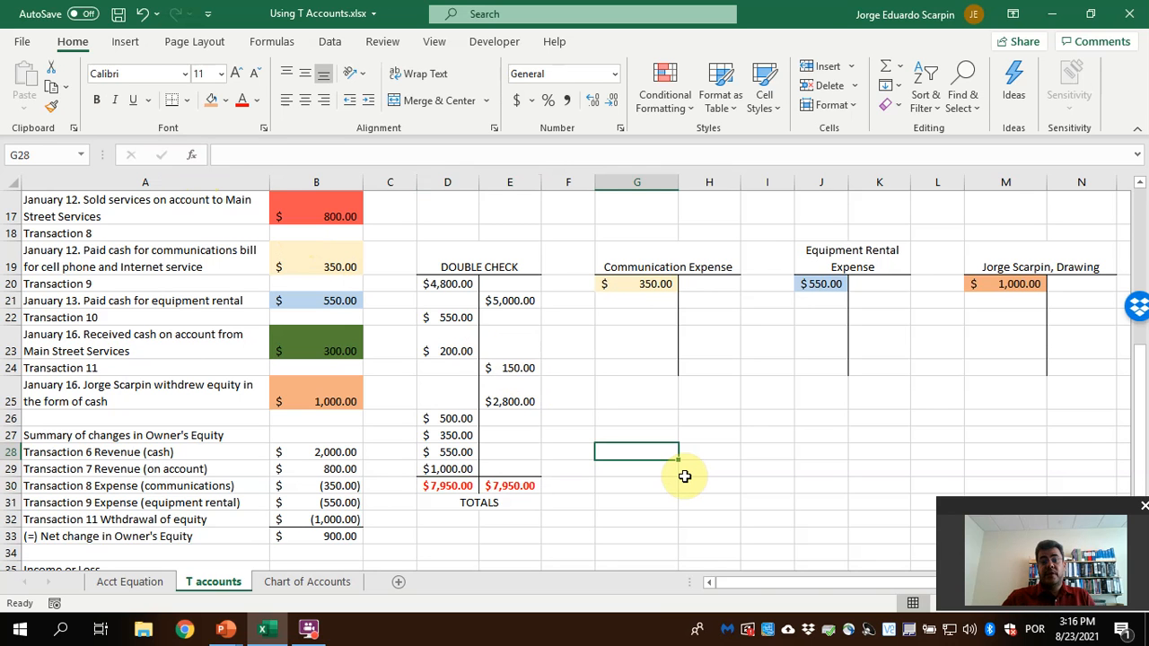
Select the DOUBLE CHECK account from its heading through TOTALS for review, and switch to the closing Thank you slide in PowerPoint
left_click_drag(473, 263, 499, 504)
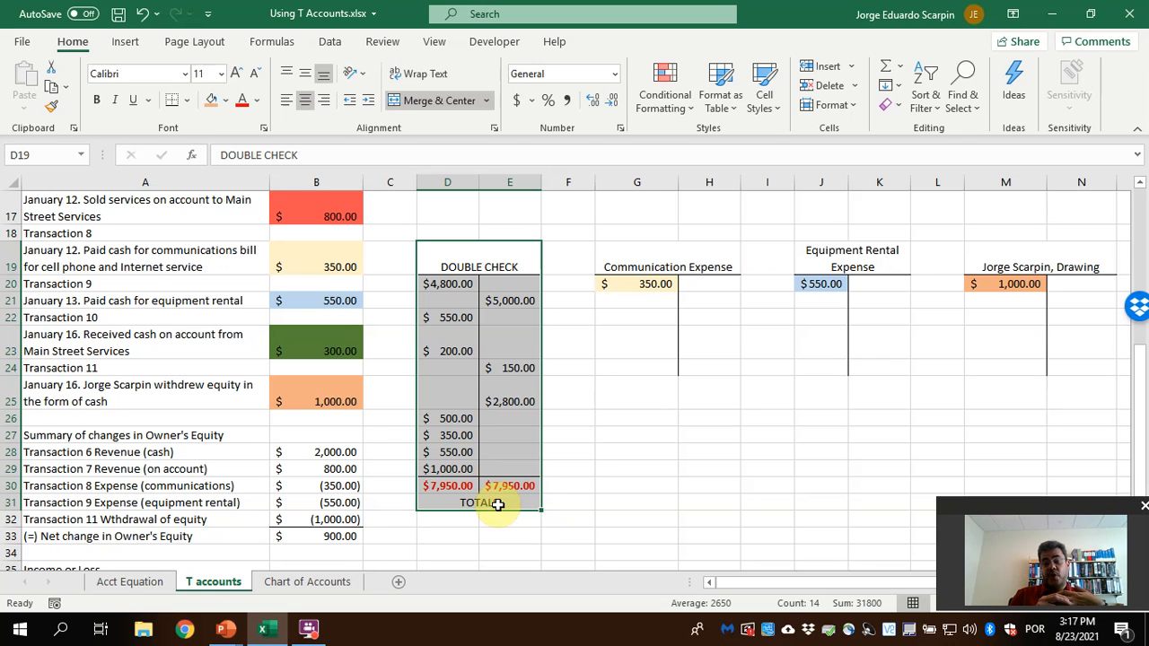
left_click(449, 531)
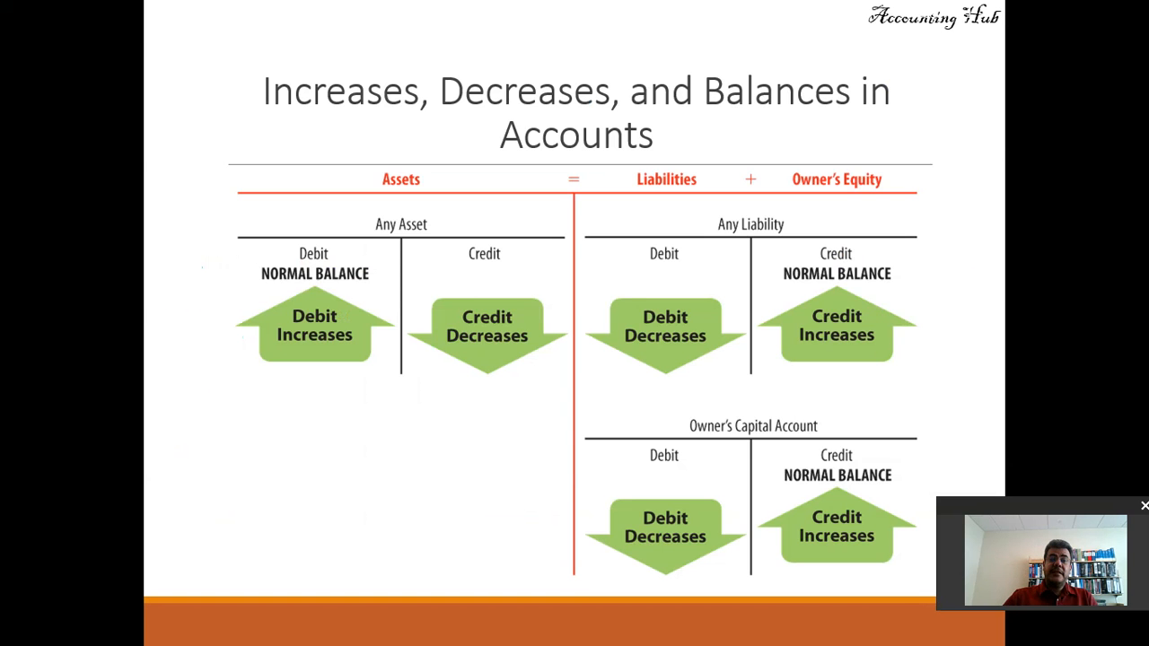
key("Right")
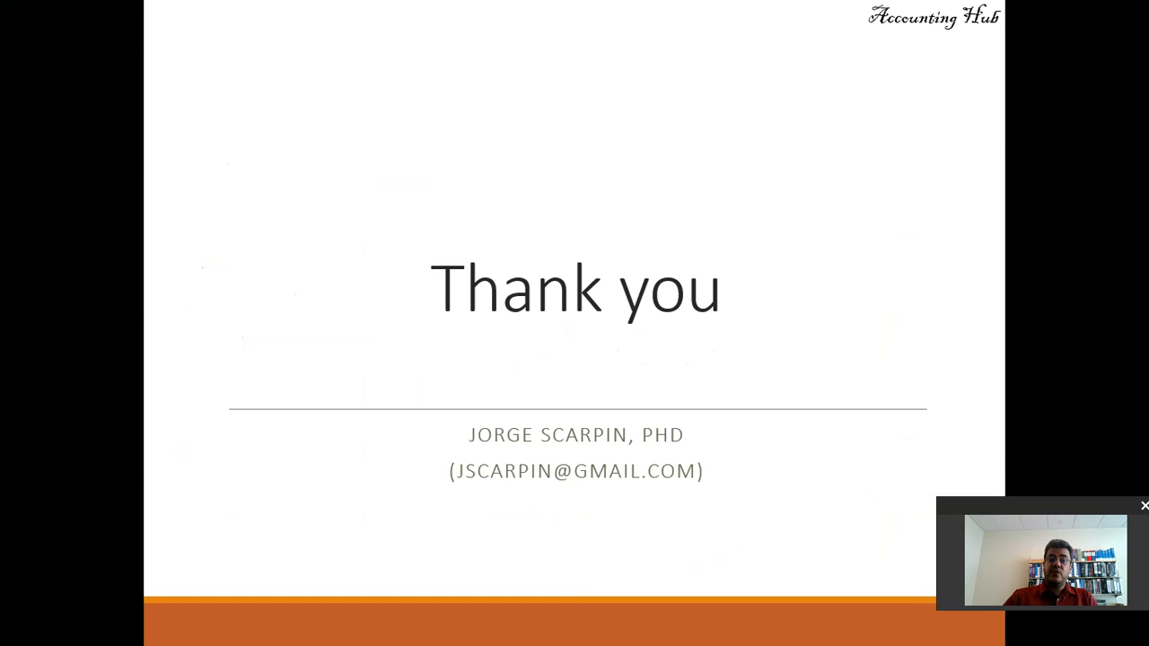